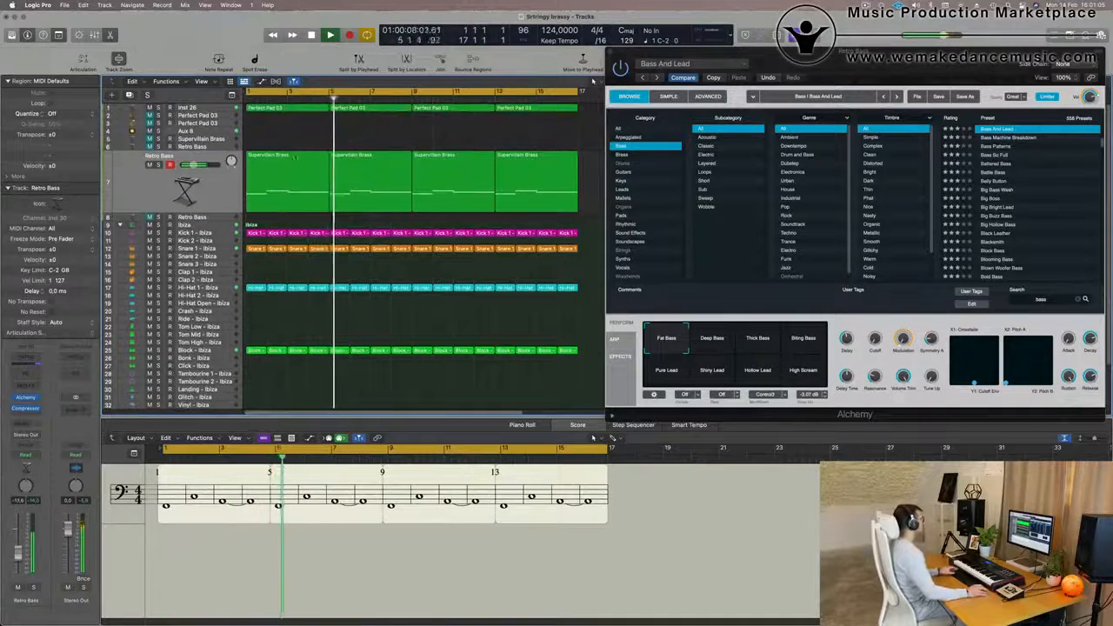
# Solo the Retro Bass track on row 7 to hear it alone, and turn its solo off.
pyautogui.click(160, 190)
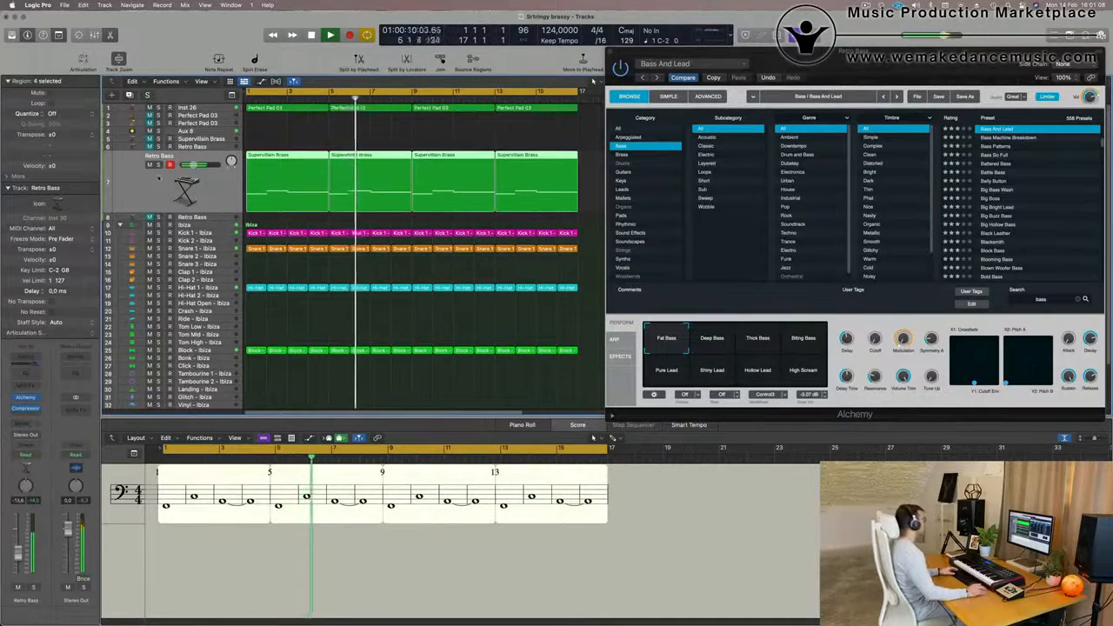
pyautogui.hotkey('ctrl', 's')
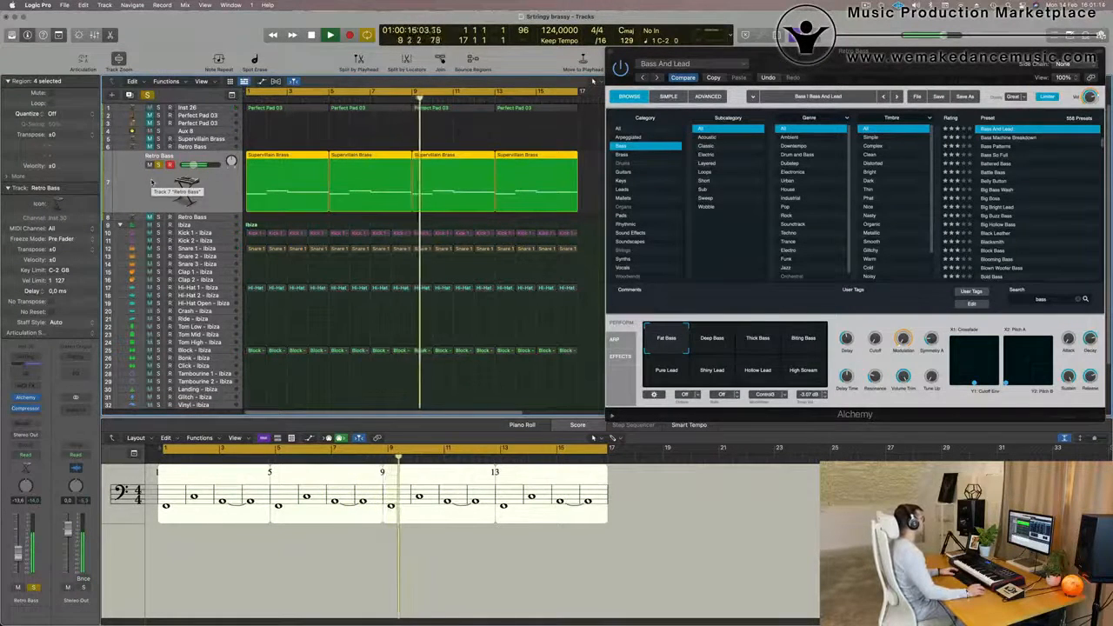
pyautogui.click(157, 165)
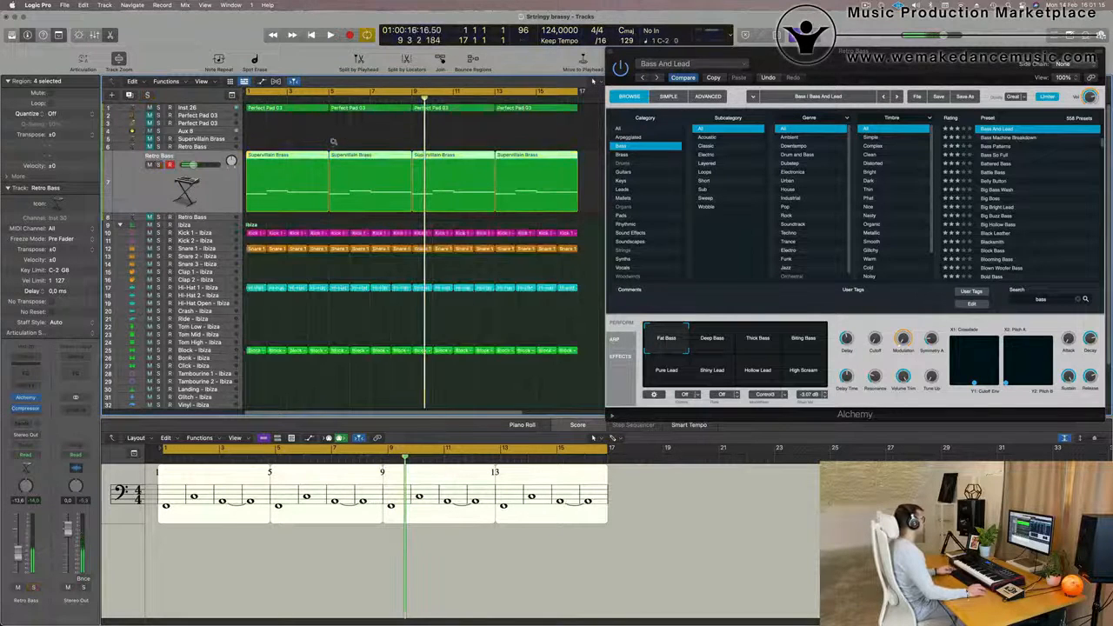
# Select the Inst 26 pad track and play the full arrangement from the start.
pyautogui.scroll(-3, 388, 134)
pyautogui.click(425, 110)
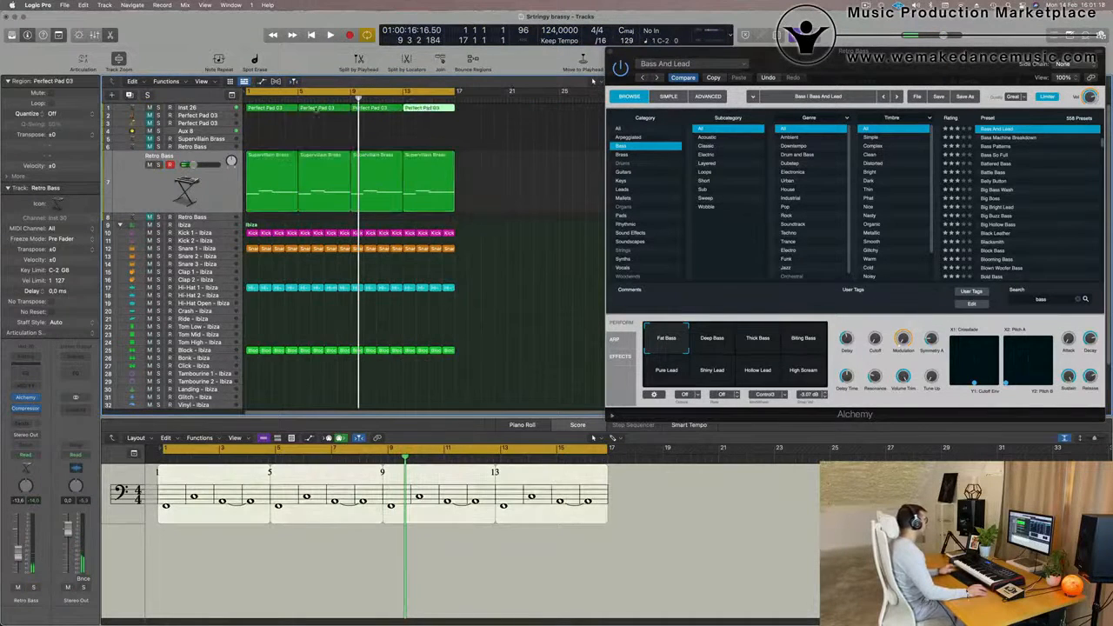
pyautogui.click(210, 108)
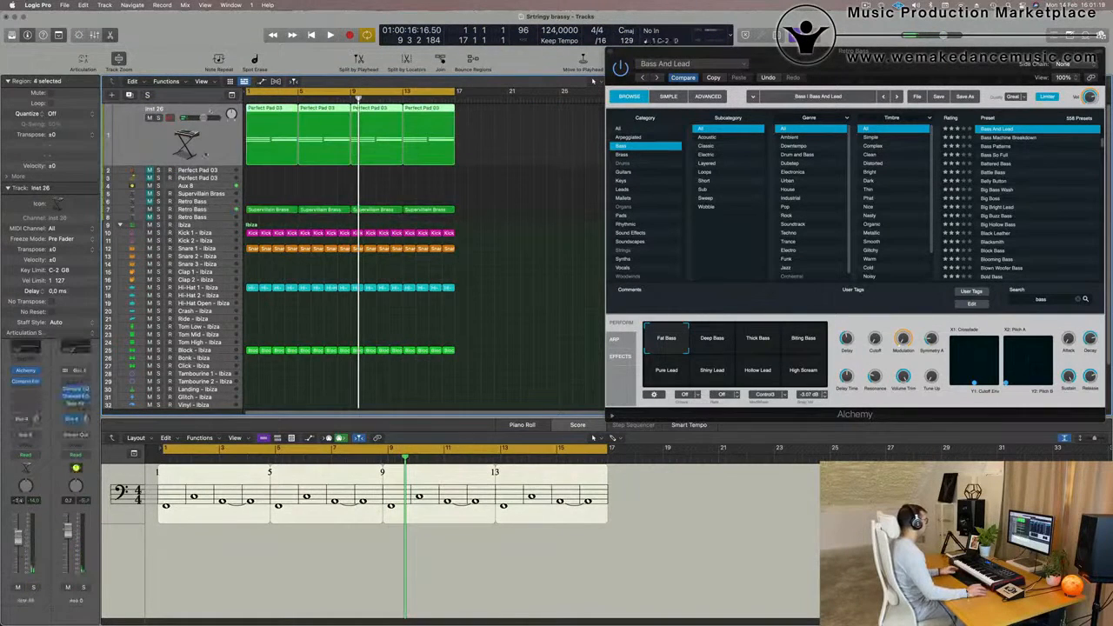
pyautogui.click(470, 165)
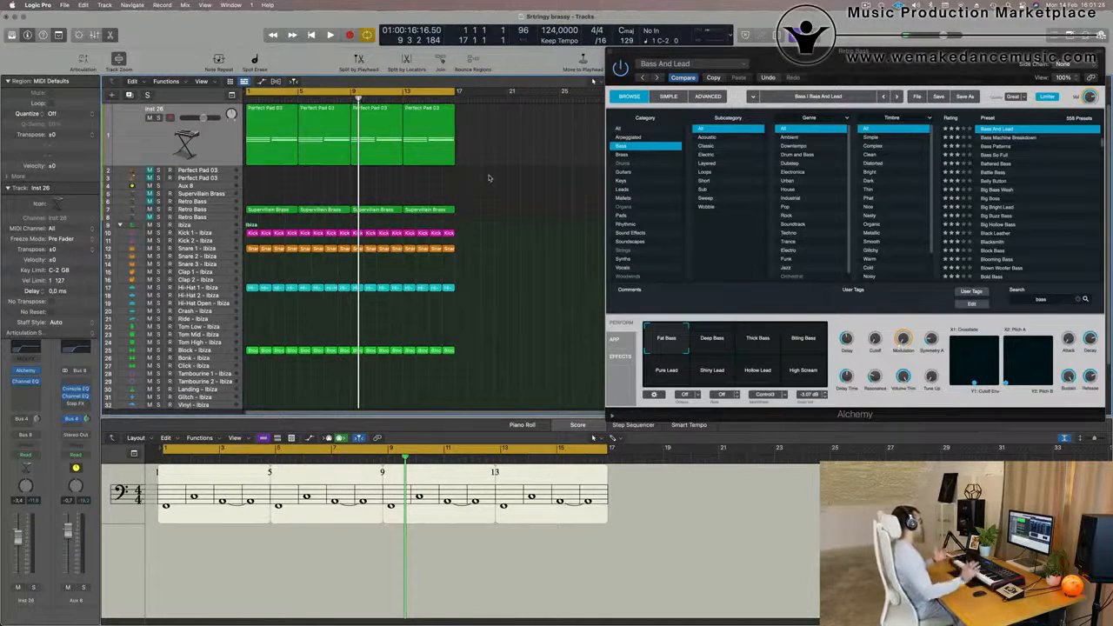
pyautogui.press('space')
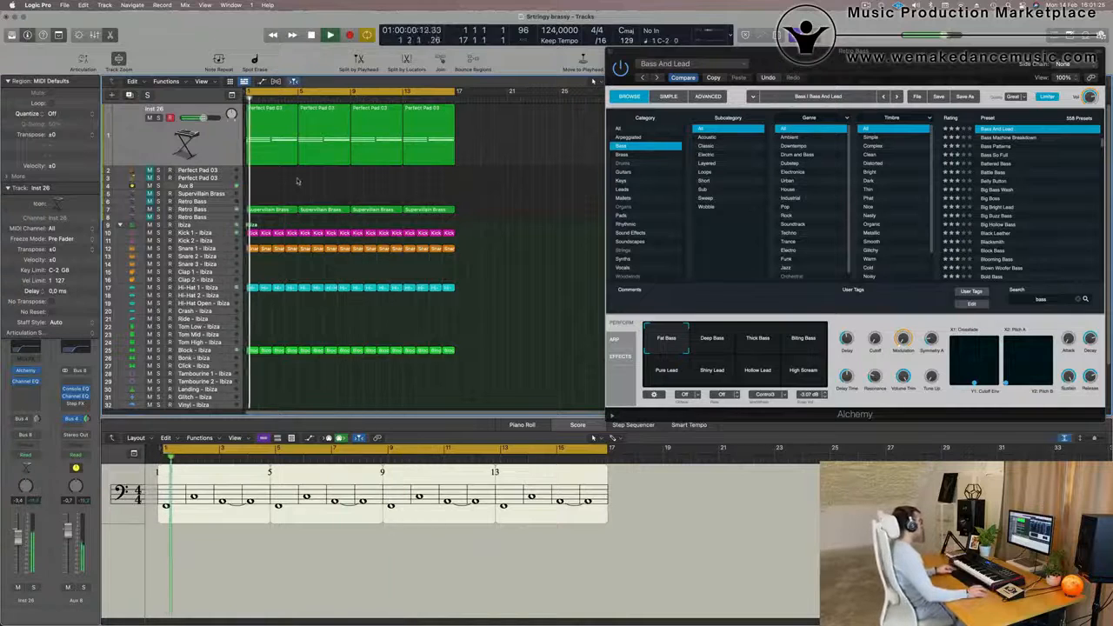
pyautogui.scroll(3, 297, 183)
pyautogui.scroll(2, 297, 183)
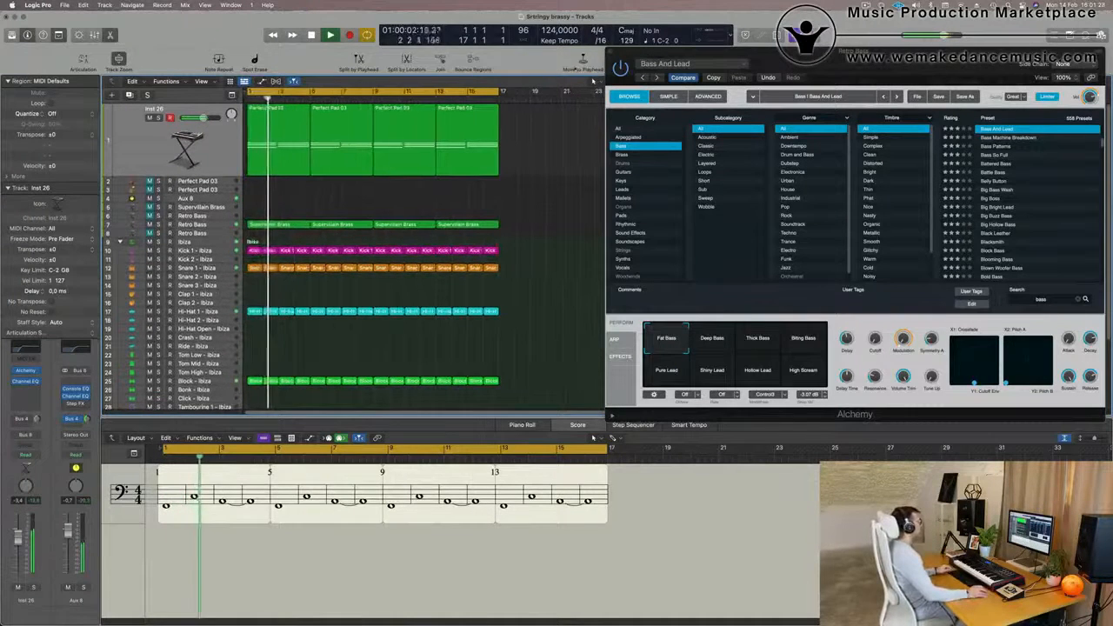
# Examine the advanced Alchemy settings on the row 7 Retro Bass track during playback and close the plug-in window.
pyautogui.click(1091, 97)
pyautogui.press('super+w')
pyautogui.click(193, 224)
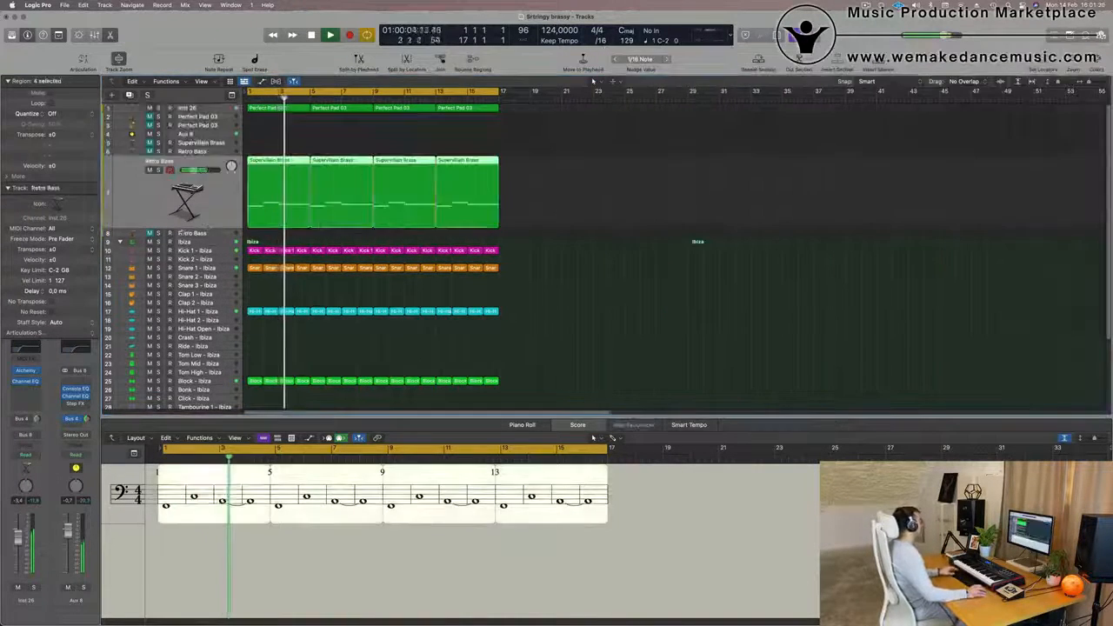
pyautogui.press('Return')
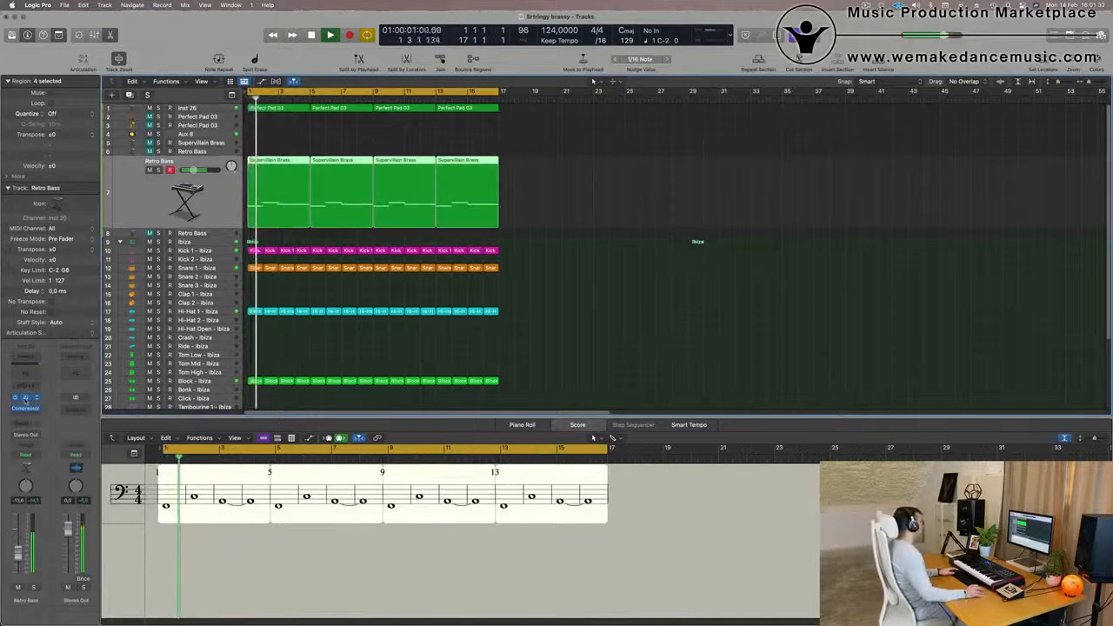
pyautogui.click(26, 399)
pyautogui.moveTo(913, 57); pyautogui.dragTo(742, 58)
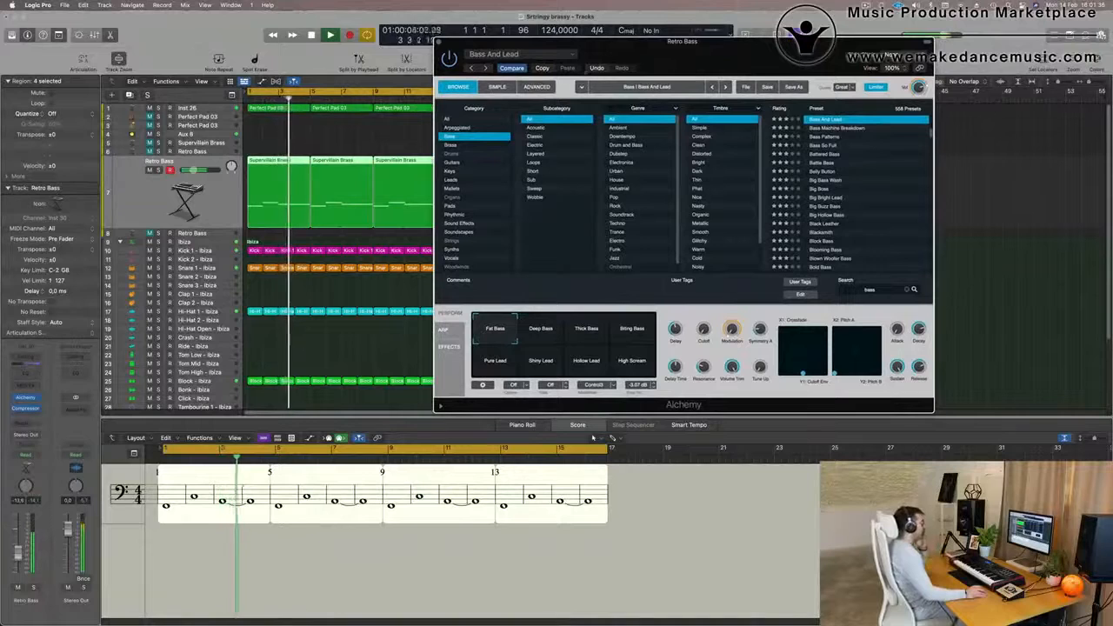
pyautogui.click(537, 87)
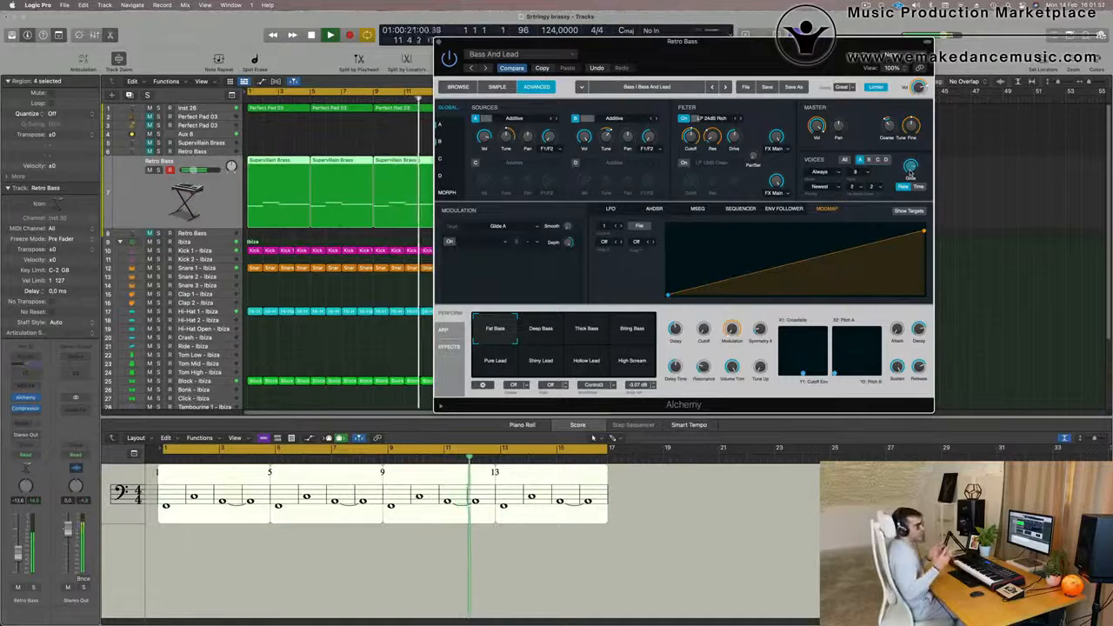
pyautogui.moveTo(765, 48); pyautogui.dragTo(657, 65)
pyautogui.click(332, 60)
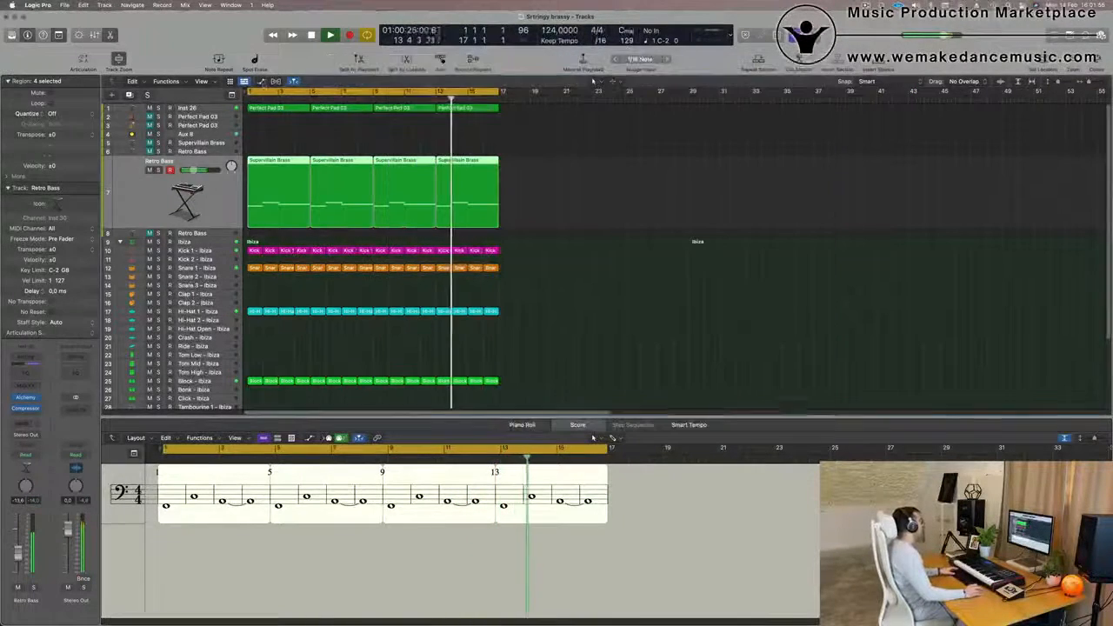
# Lower the Inst 26 pad track's volume to about -10 dB and adjust its Bus 4 send level against the full mix.
pyautogui.click(186, 109)
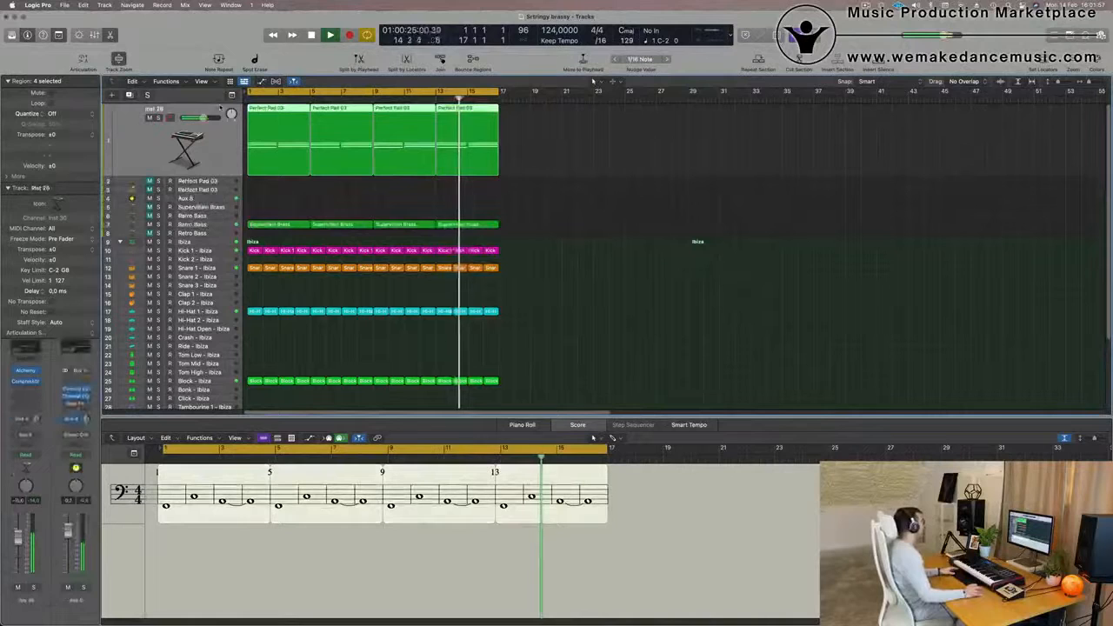
pyautogui.click(34, 588)
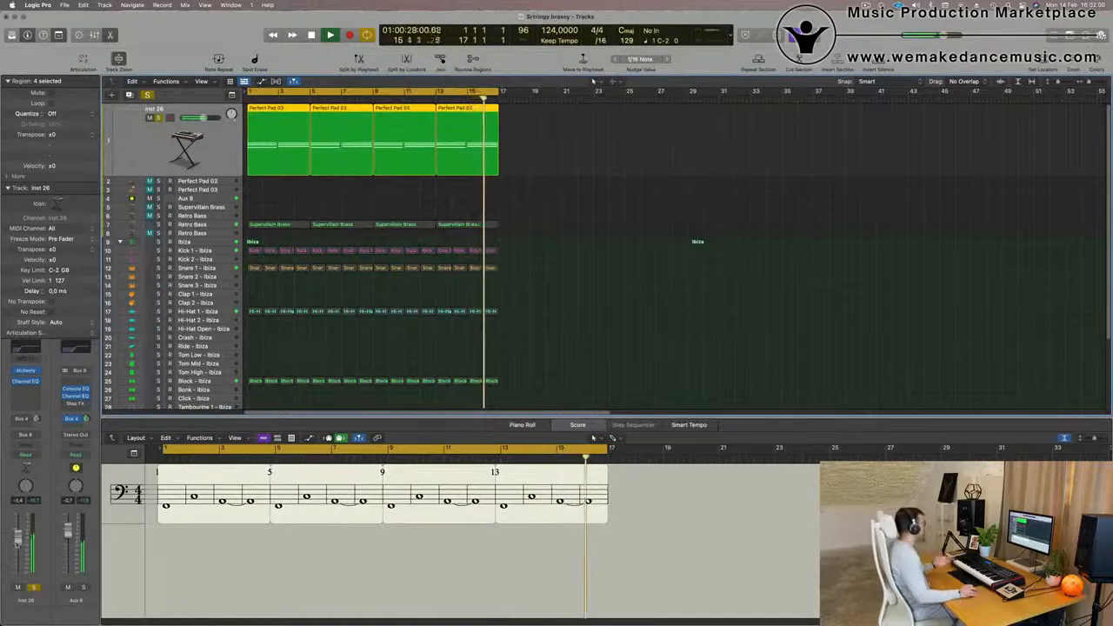
pyautogui.click(33, 588)
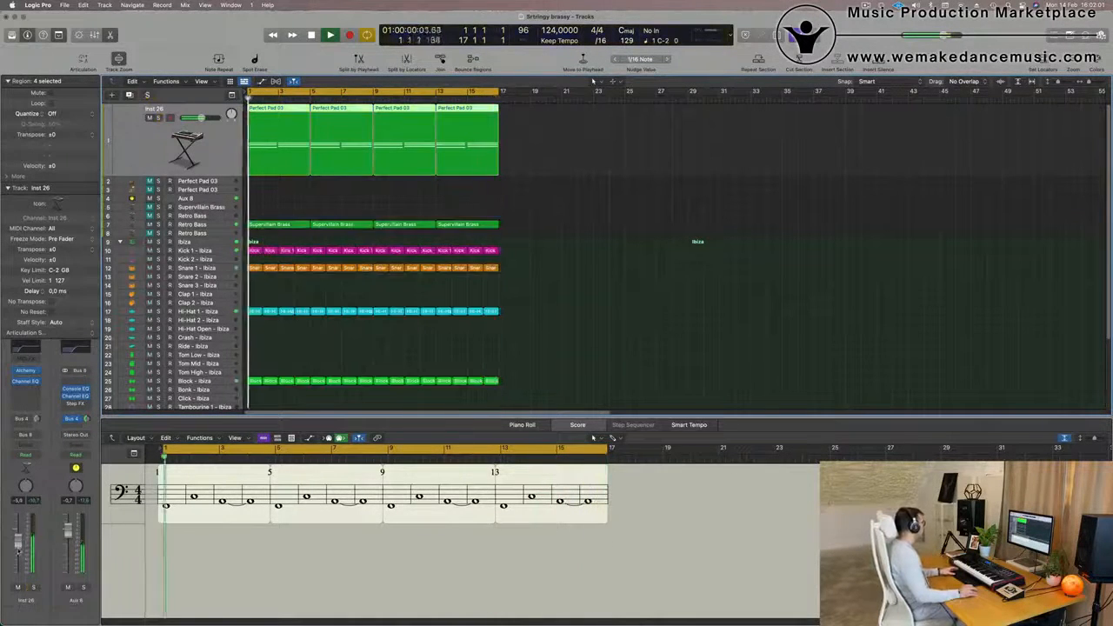
pyautogui.moveTo(37, 421); pyautogui.dragTo(38, 420)
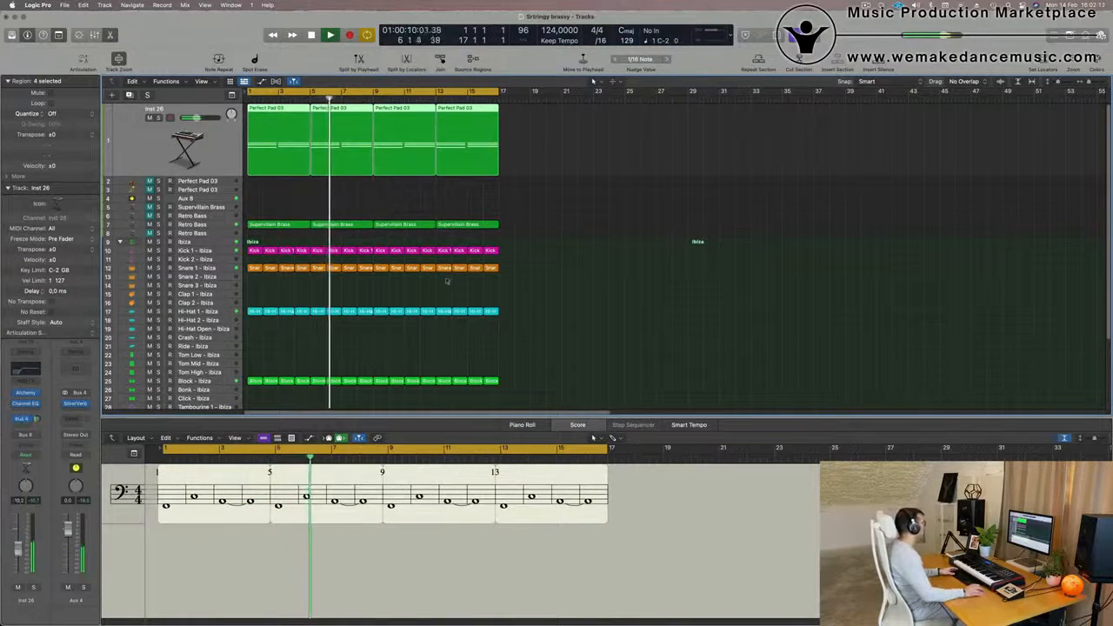
pyautogui.click(639, 199)
pyautogui.press('Return')
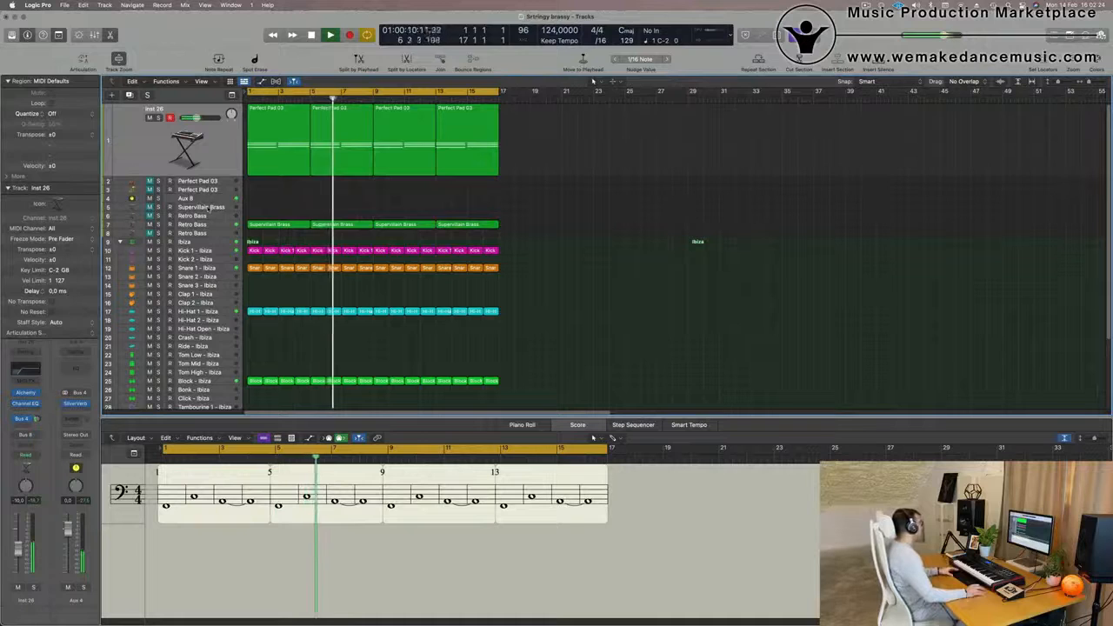
# Select the empty Retro Bass track on row 6 and restart playback from the beginning.
pyautogui.click(210, 207)
pyautogui.click(209, 218)
pyautogui.press('Return')
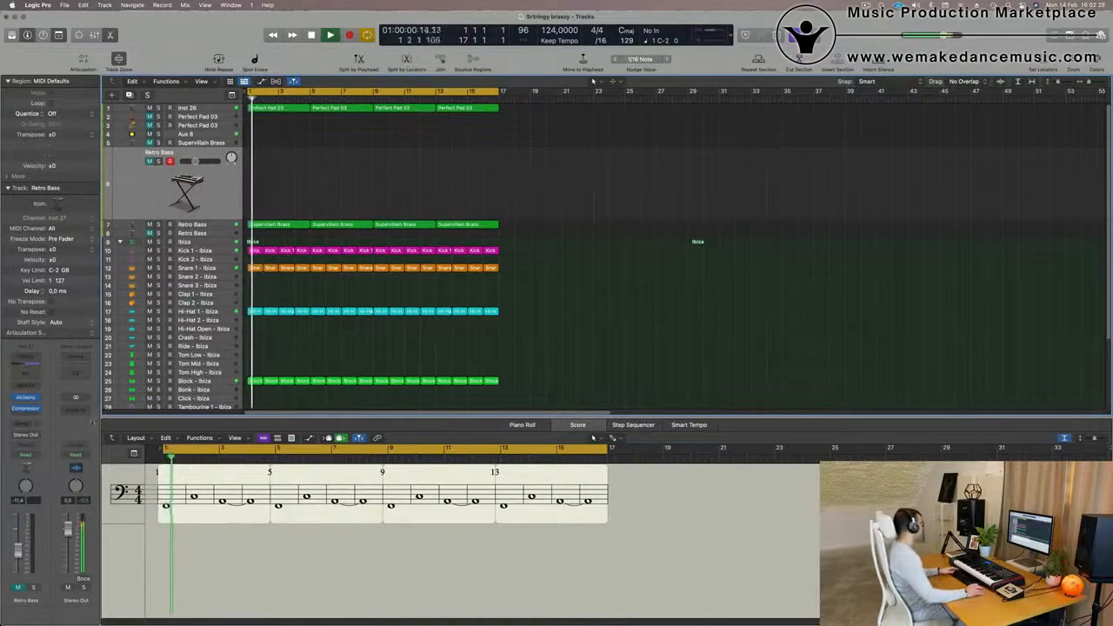
pyautogui.click(26, 397)
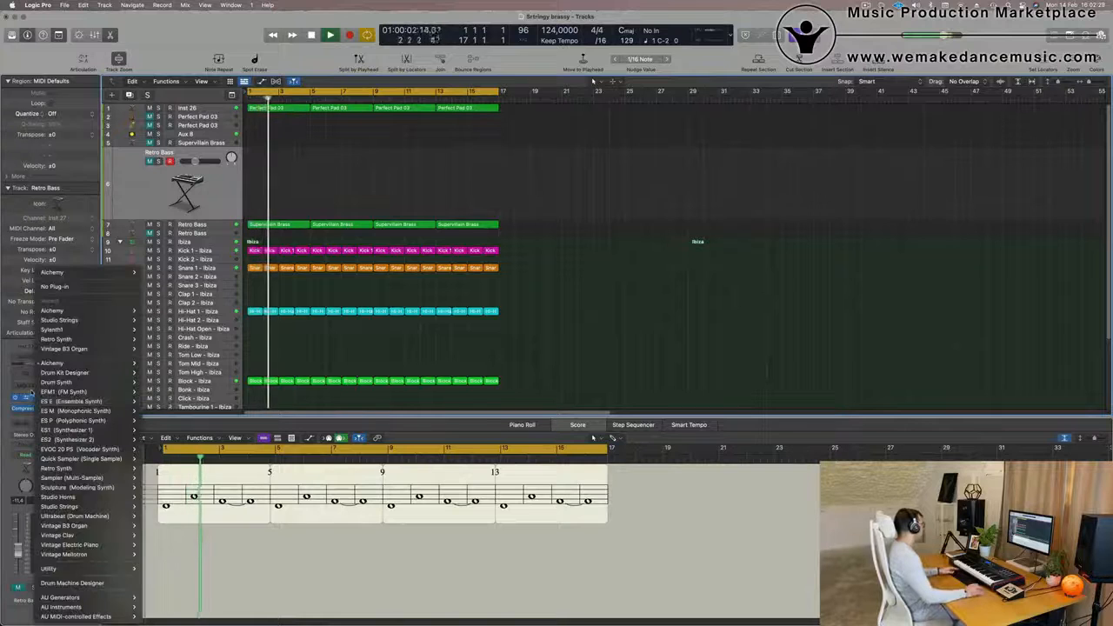
pyautogui.click(35, 401)
pyautogui.click(38, 401)
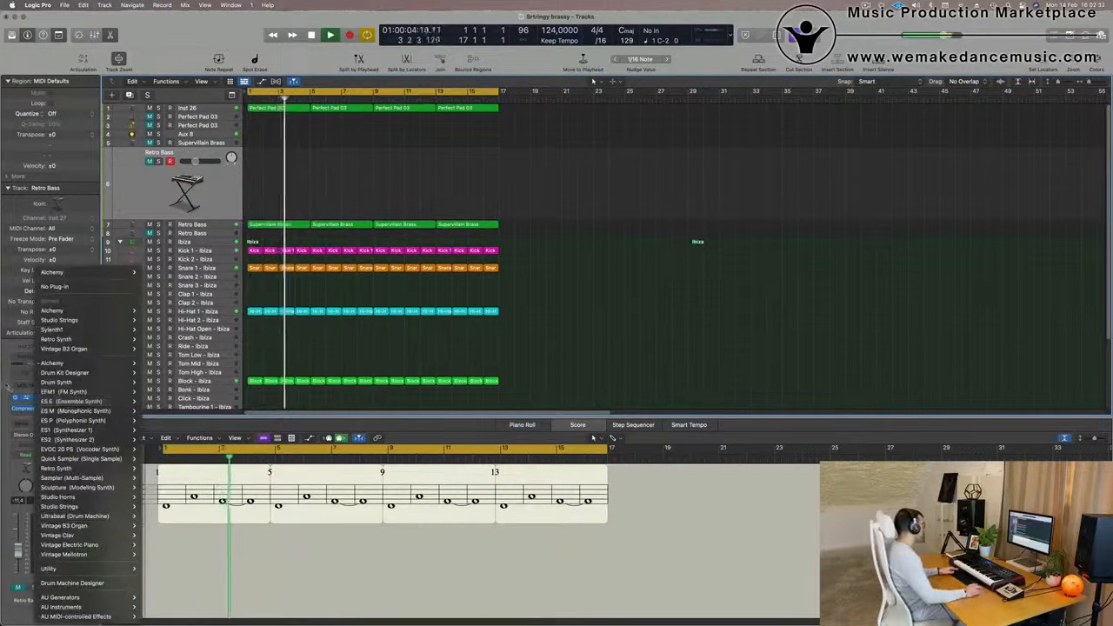
pyautogui.click(38, 401)
pyautogui.click(29, 357)
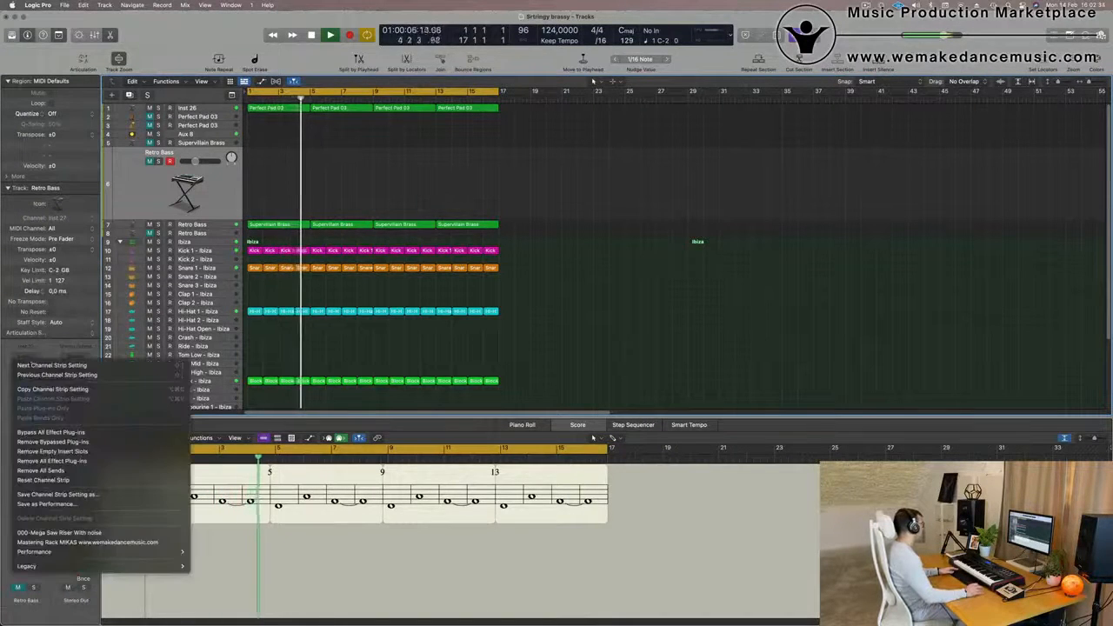
pyautogui.click(4, 380)
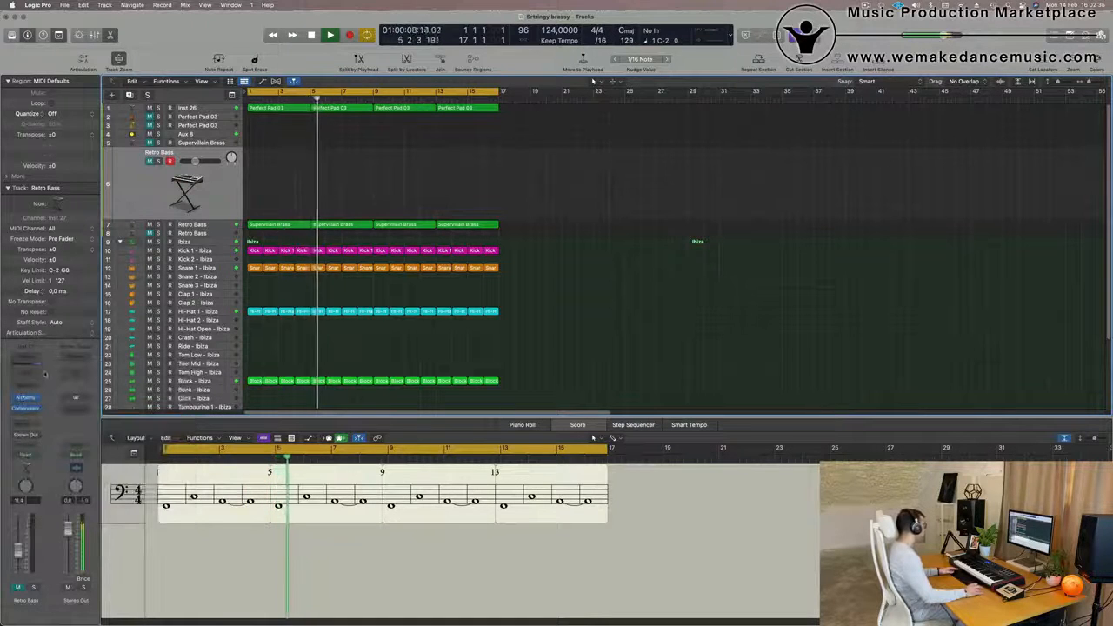
# Insert the Arpeggiator MIDI effect on the row 6 Retro Bass track and stop playback.
pyautogui.click(33, 386)
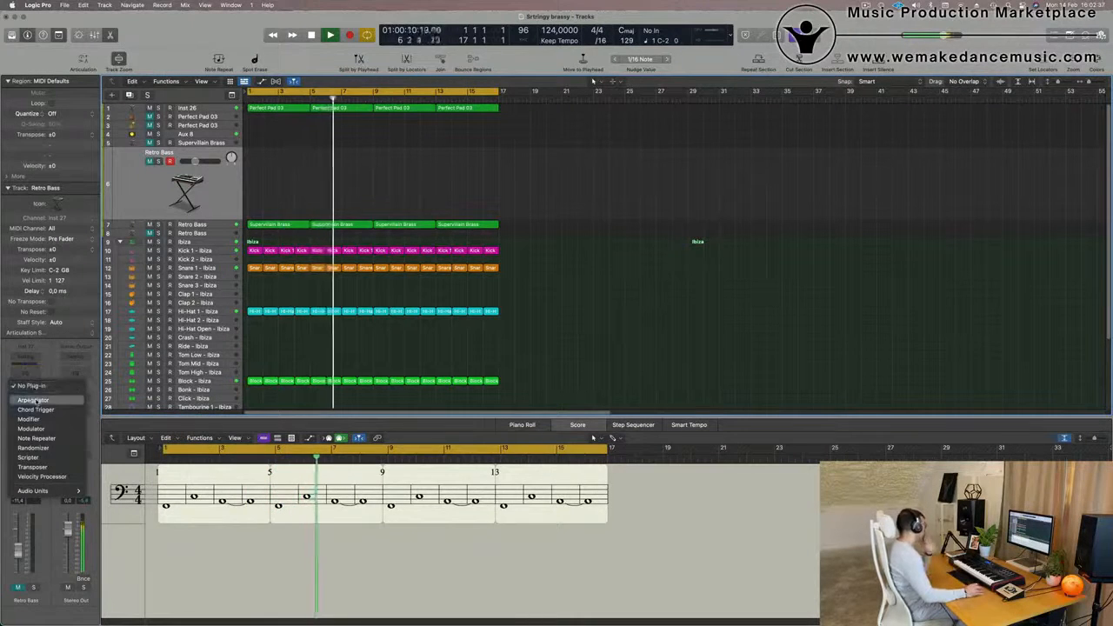
pyautogui.click(33, 400)
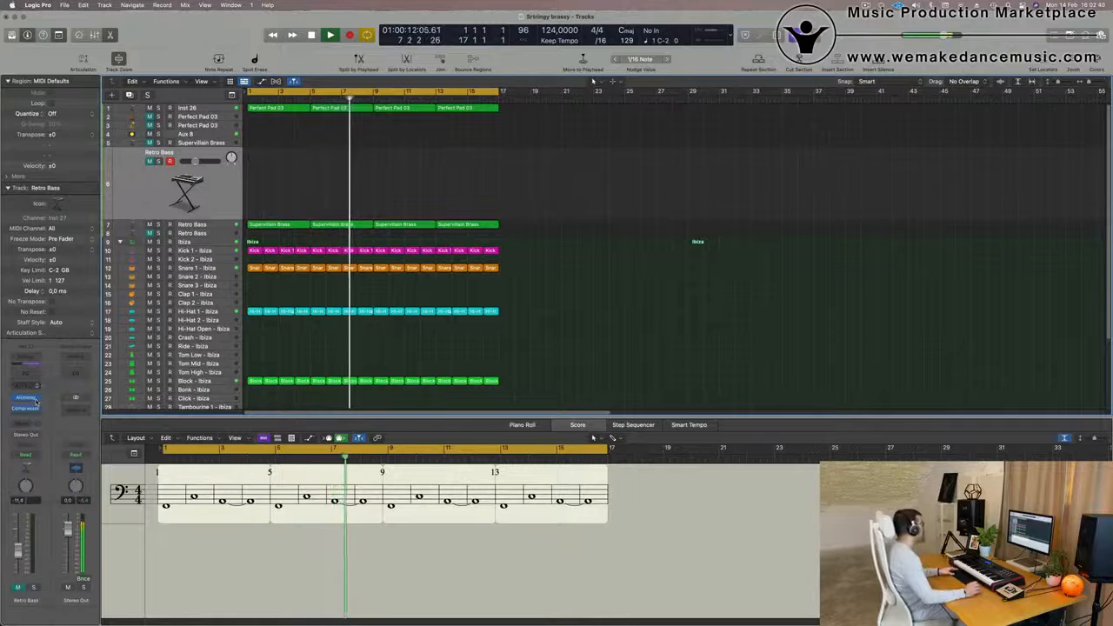
pyautogui.moveTo(749, 139); pyautogui.dragTo(875, 140)
pyautogui.press('space')
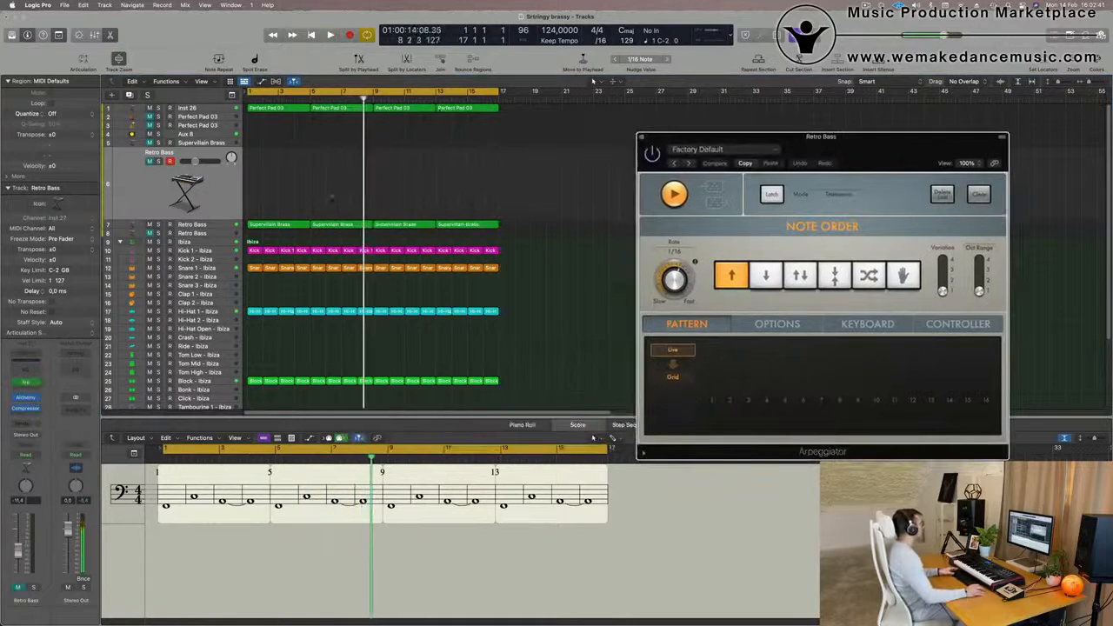
# Copy the first Supervillain Brass region onto the row 6 Retro Bass track and duplicate its three notes one octave higher.
pyautogui.moveTo(278, 225); pyautogui.dragTo(275, 184)
pyautogui.doubleClick(294, 153)
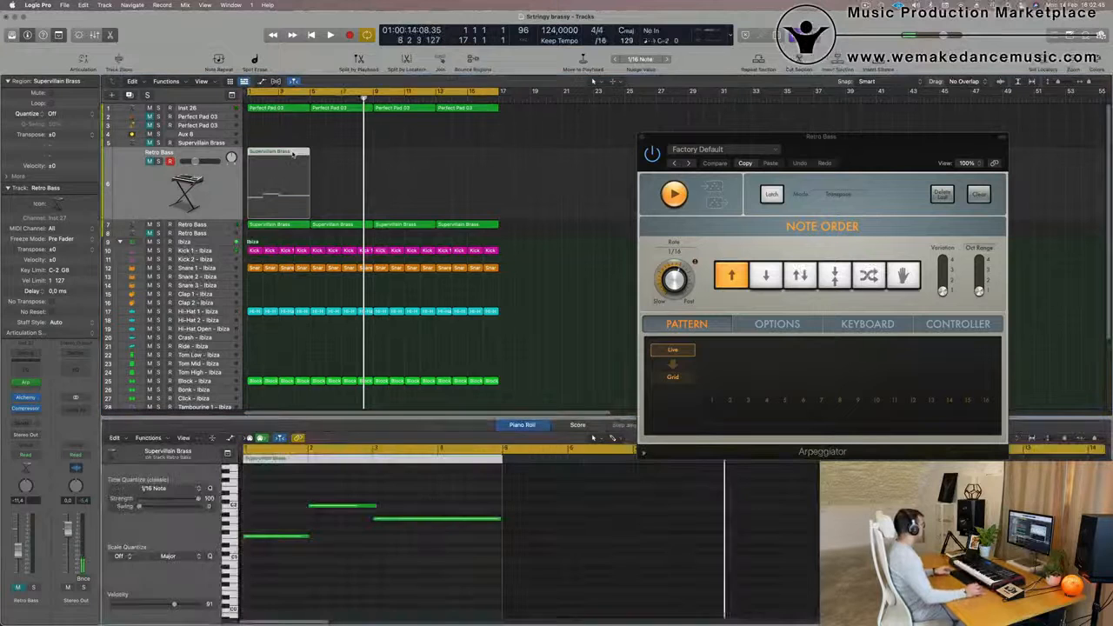
pyautogui.scroll(2, 347, 577)
pyautogui.scroll(-1, 347, 576)
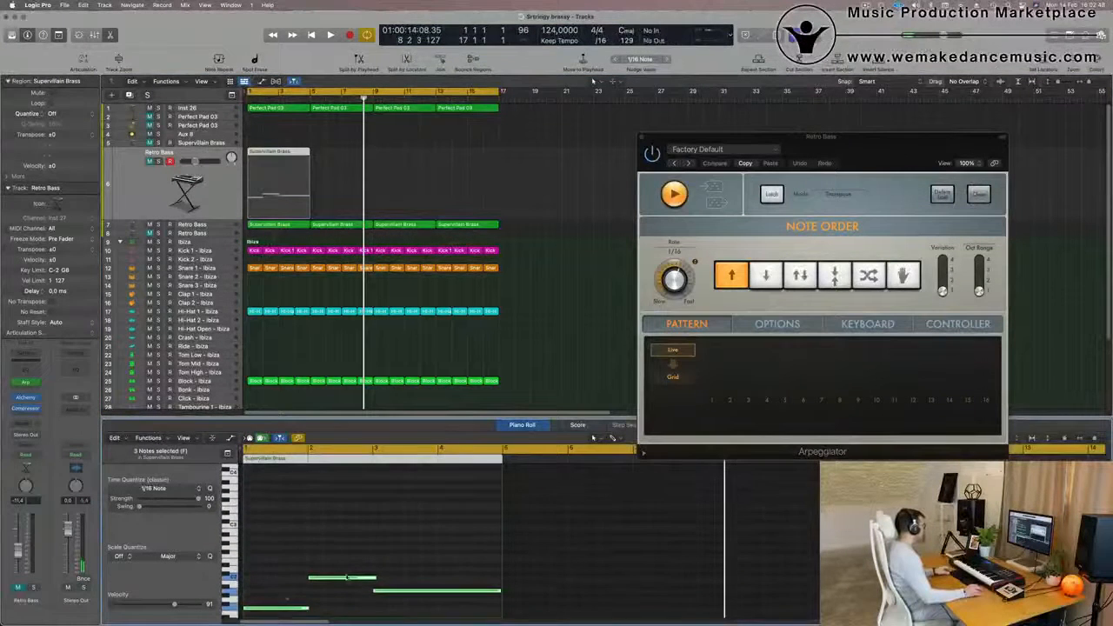
pyautogui.moveTo(280, 611); pyautogui.dragTo(284, 565)
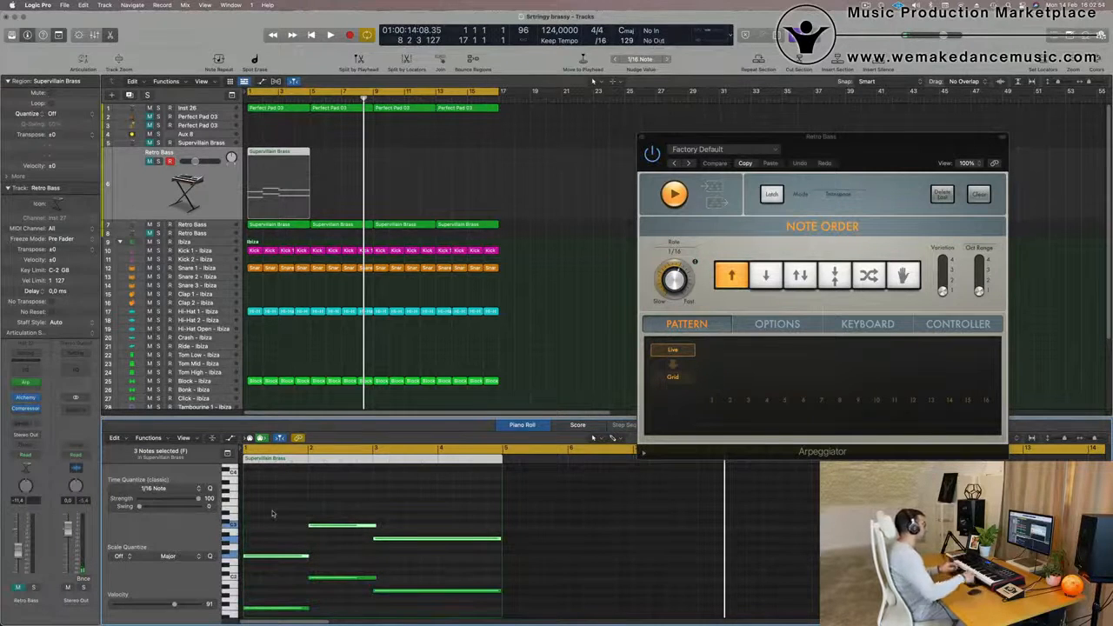
# Unmute the row 6 Retro Bass track and play its arpeggiated part with the arrangement.
pyautogui.click(350, 182)
pyautogui.click(289, 187)
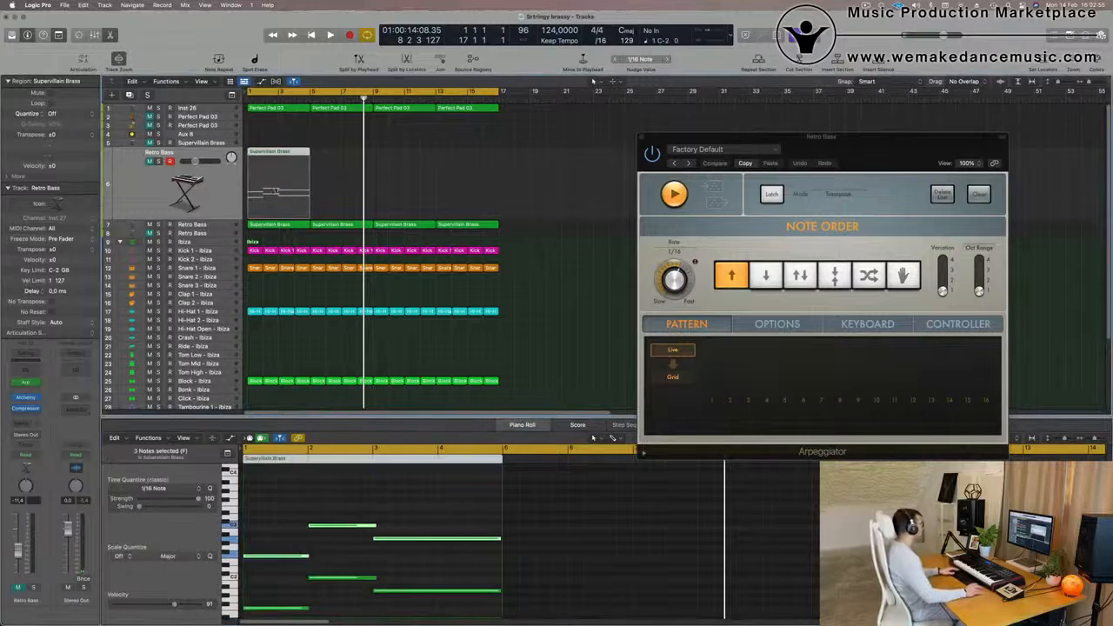
pyautogui.press('space')
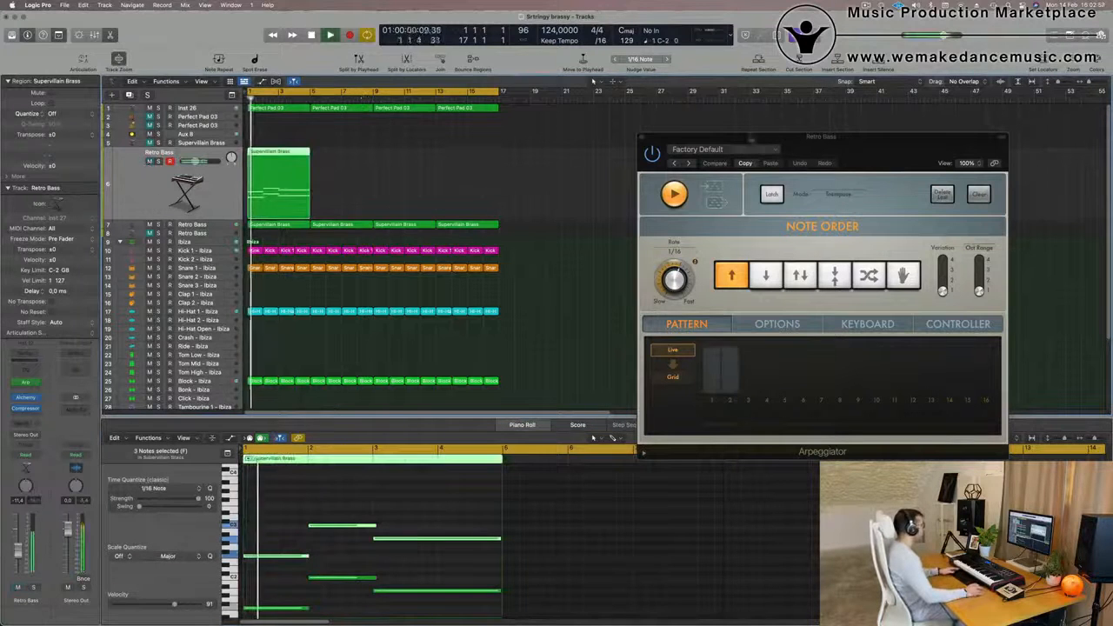
pyautogui.moveTo(847, 149); pyautogui.dragTo(743, 132)
pyautogui.press('space')
pyautogui.click(492, 197)
pyautogui.press('space')
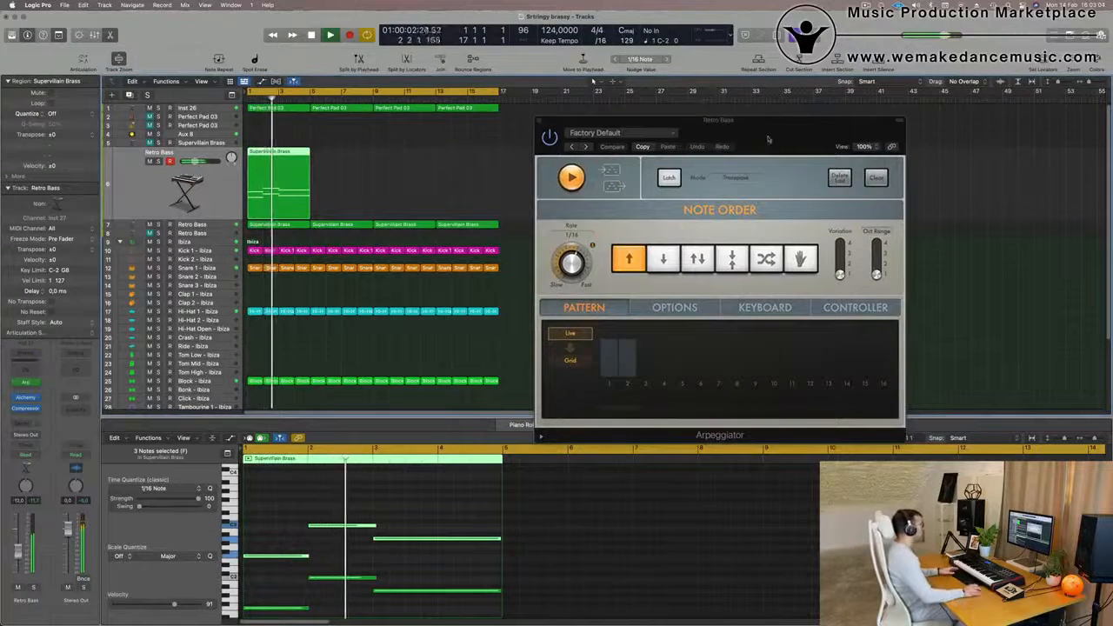
# Close the Arpeggiator window and restart playback to check the arpeggiated bass in the mix.
pyautogui.moveTo(745, 138); pyautogui.dragTo(713, 153)
pyautogui.click(507, 137)
pyautogui.press('space')
pyautogui.press('space')
pyautogui.press('space')
# Transpose all six notes of the row 6 Supervillain Brass region up one octave and audition the result.
pyautogui.click(293, 522)
pyautogui.press('super+a')
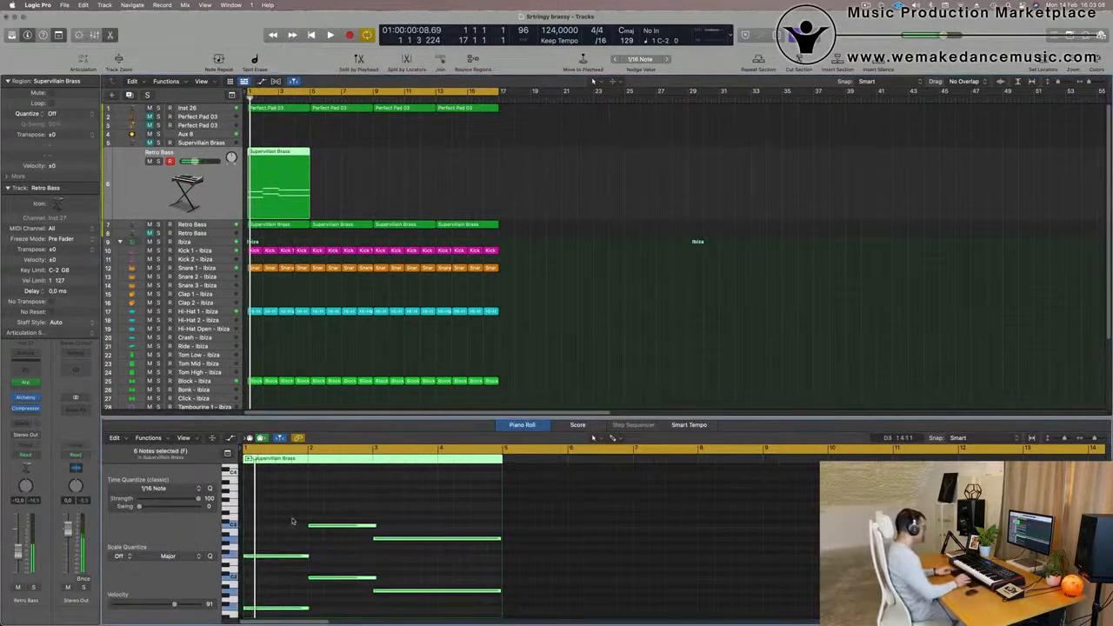
pyautogui.hotkey('shift', 'alt', 'Up')
pyautogui.press('space')
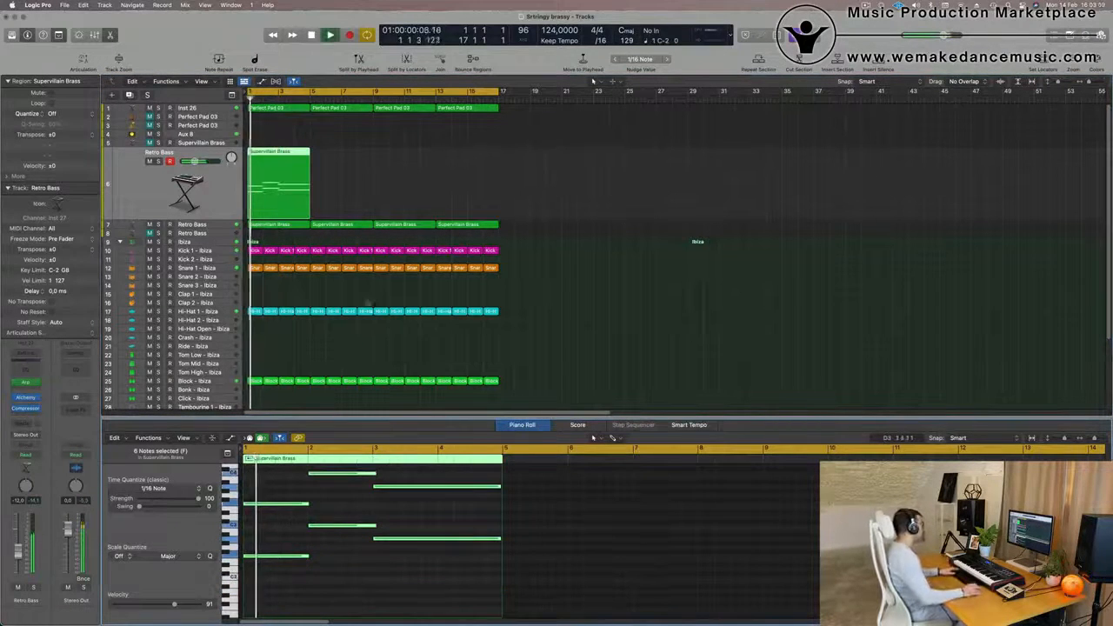
pyautogui.click(168, 190)
pyautogui.press('space')
pyautogui.press('space')
pyautogui.press('space')
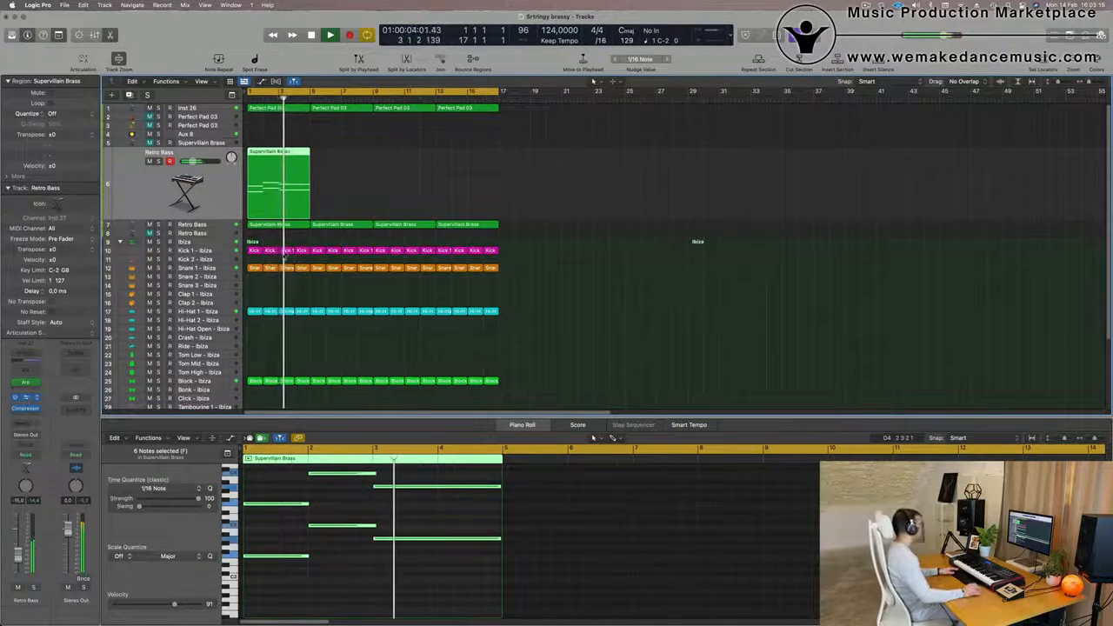
# Open the row 6 Retro Bass track's Alchemy instrument and repeat its Supervillain Brass region three times to fill up to bar 17.
pyautogui.click(25, 397)
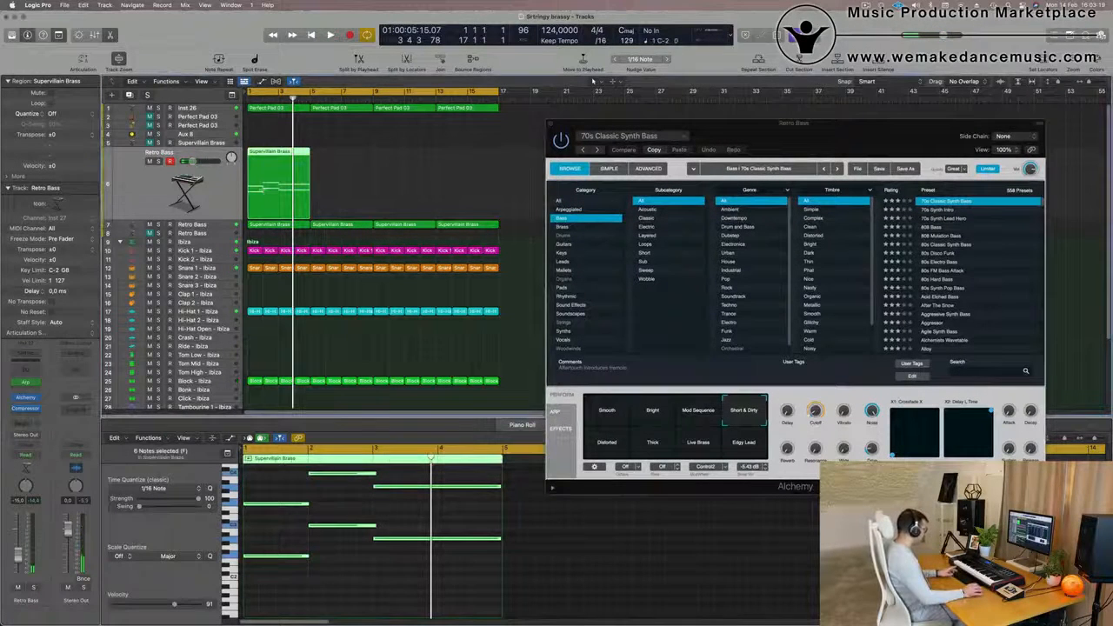
pyautogui.press('super+r')
pyautogui.press('super+r')
pyautogui.press('super+r')
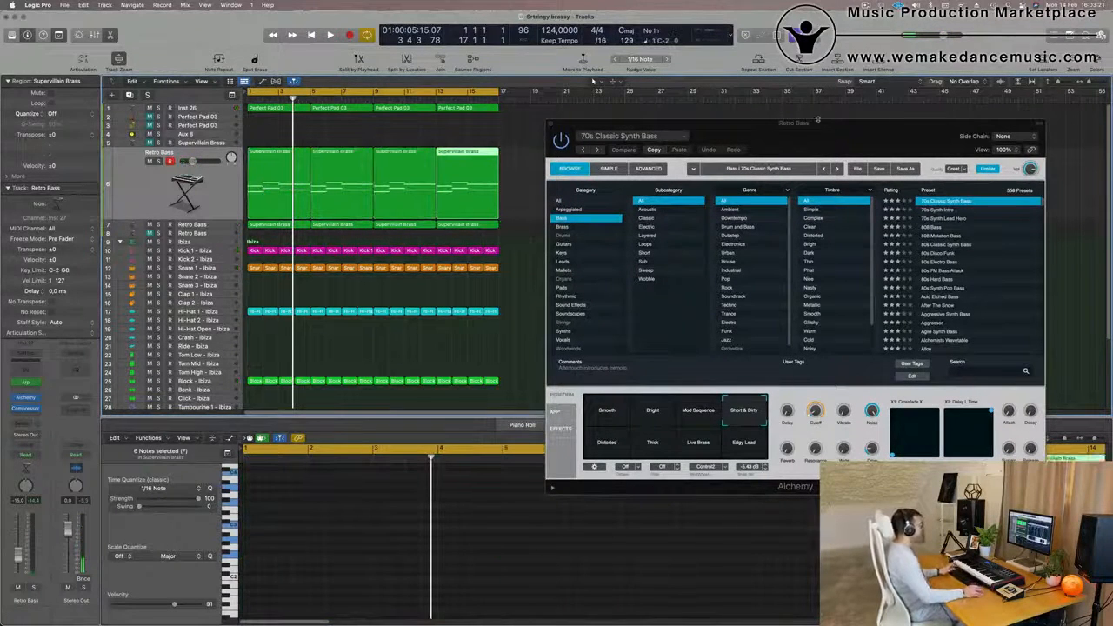
# Select all row 6 regions, fine-tune the Alchemy Cutoff during playback, and close the instrument window.
pyautogui.moveTo(806, 135); pyautogui.dragTo(879, 75)
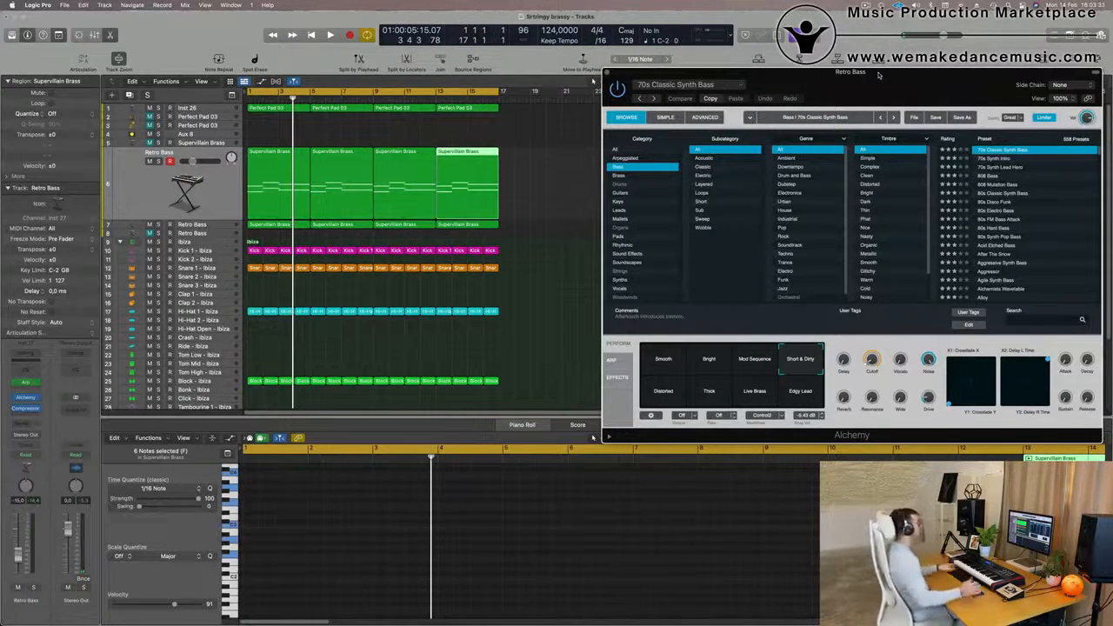
pyautogui.press('space')
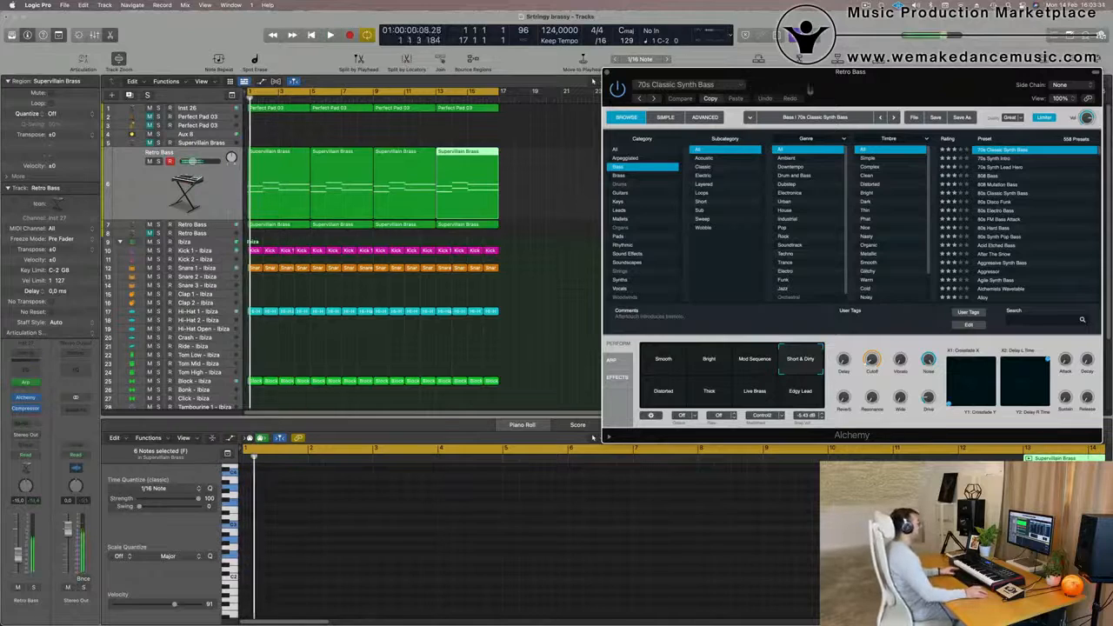
pyautogui.moveTo(905, 79); pyautogui.dragTo(869, 93)
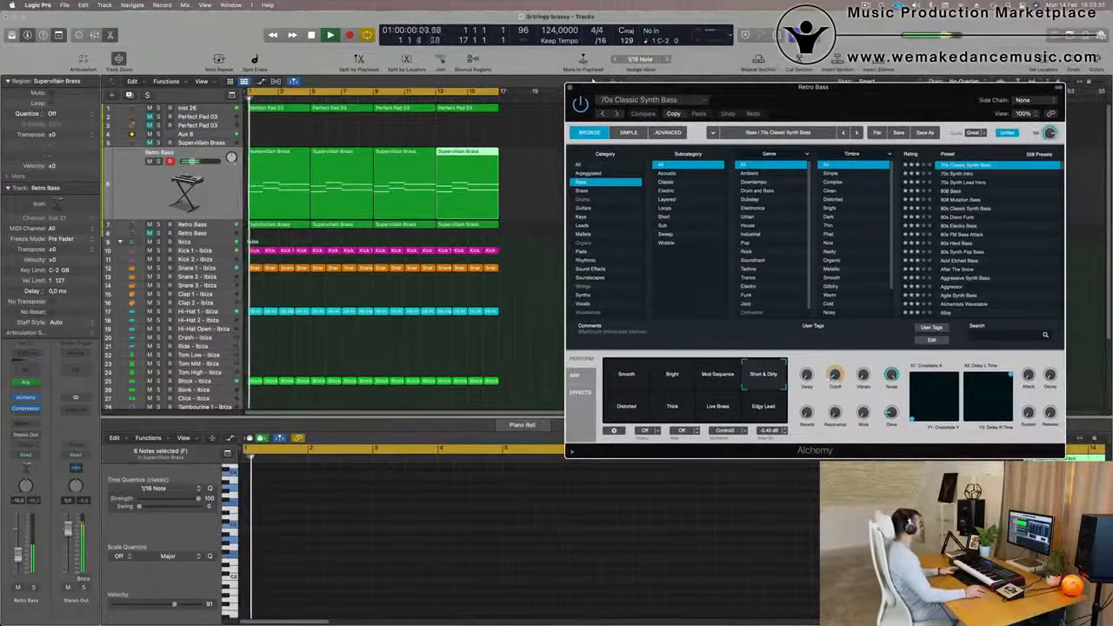
pyautogui.click(139, 200)
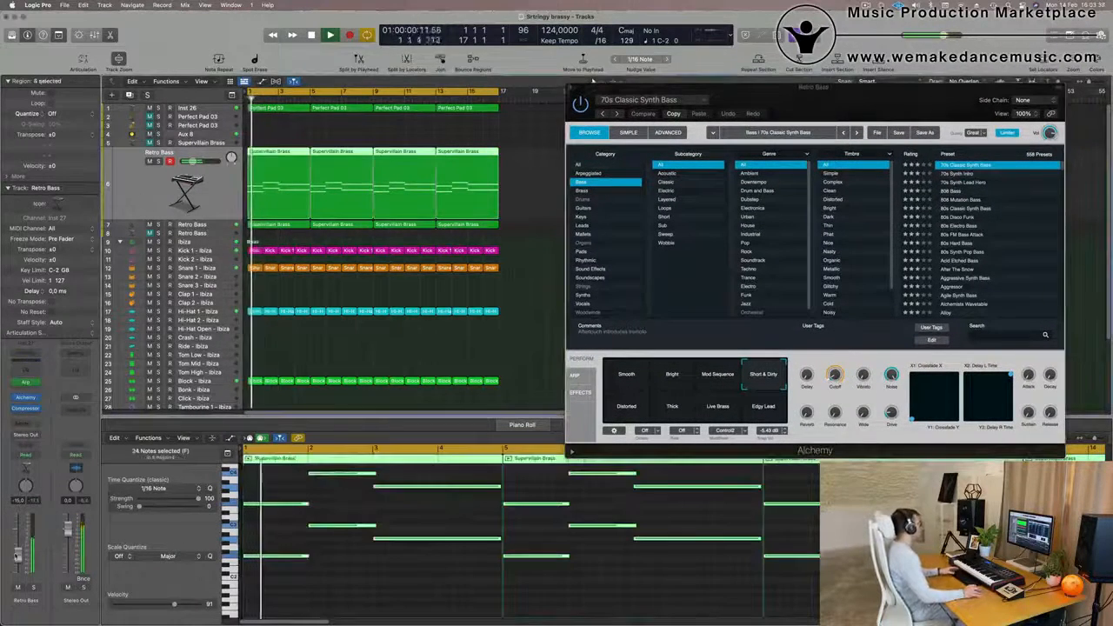
pyautogui.moveTo(835, 375)
pyautogui.mouseDown()
pyautogui.moveTo(834, 364)
pyautogui.moveTo(836, 379)
pyautogui.mouseUp()
pyautogui.press('space')
pyautogui.press('space')
pyautogui.moveTo(680, 113); pyautogui.dragTo(545, 188)
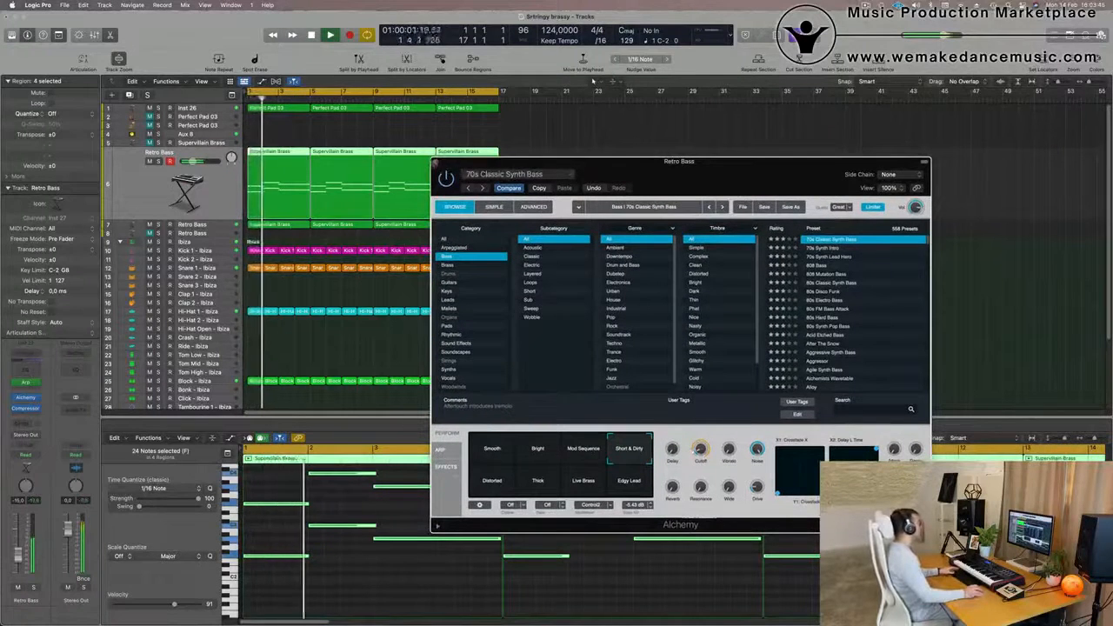
pyautogui.press('super+w')
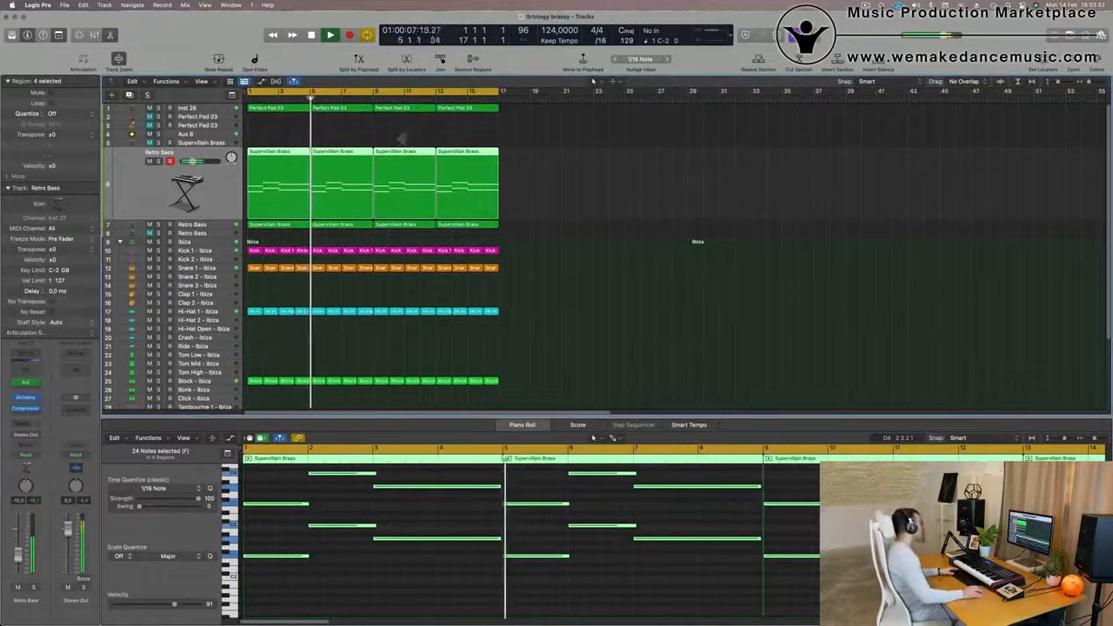
# Stop playback and copy the first row 6 Supervillain Brass region onto the row 2 Perfect Pad 03 track.
pyautogui.click(332, 126)
pyautogui.click(283, 153)
pyautogui.press('space')
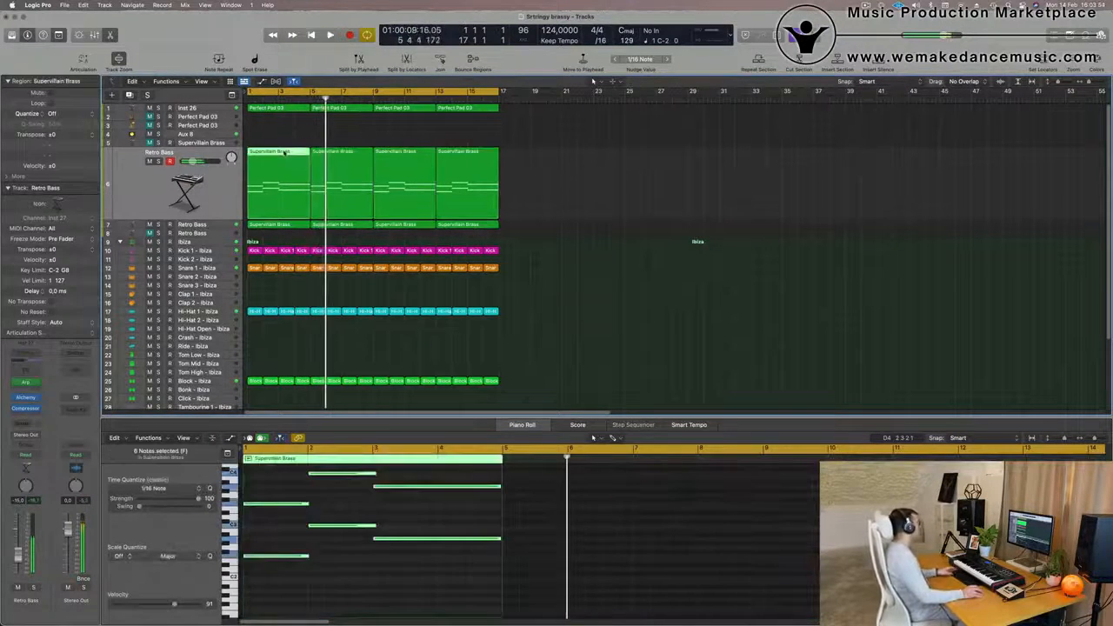
pyautogui.moveTo(284, 150); pyautogui.dragTo(281, 128)
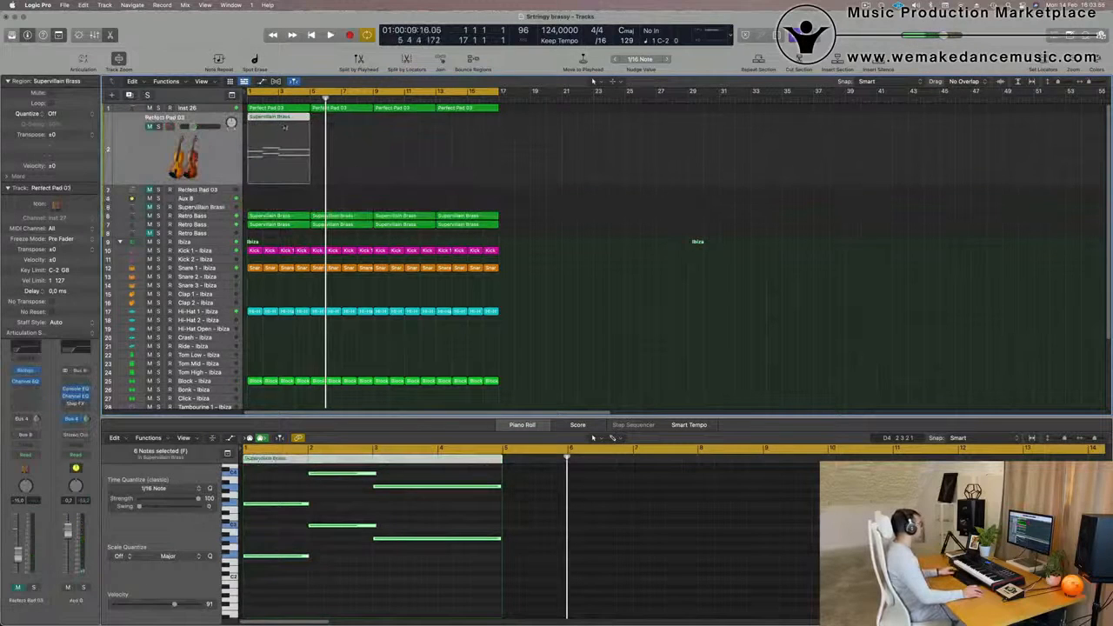
# Transpose all six notes of the copied region up one octave and unmute the row 2 Perfect Pad 03 track.
pyautogui.click(301, 514)
pyautogui.press('super+a')
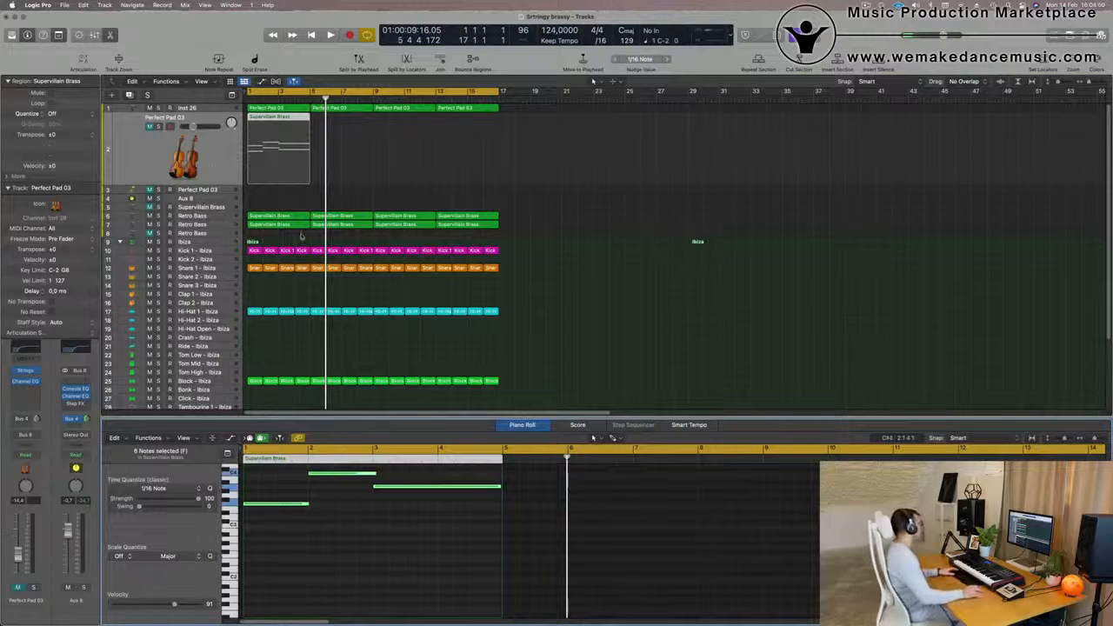
pyautogui.click(143, 159)
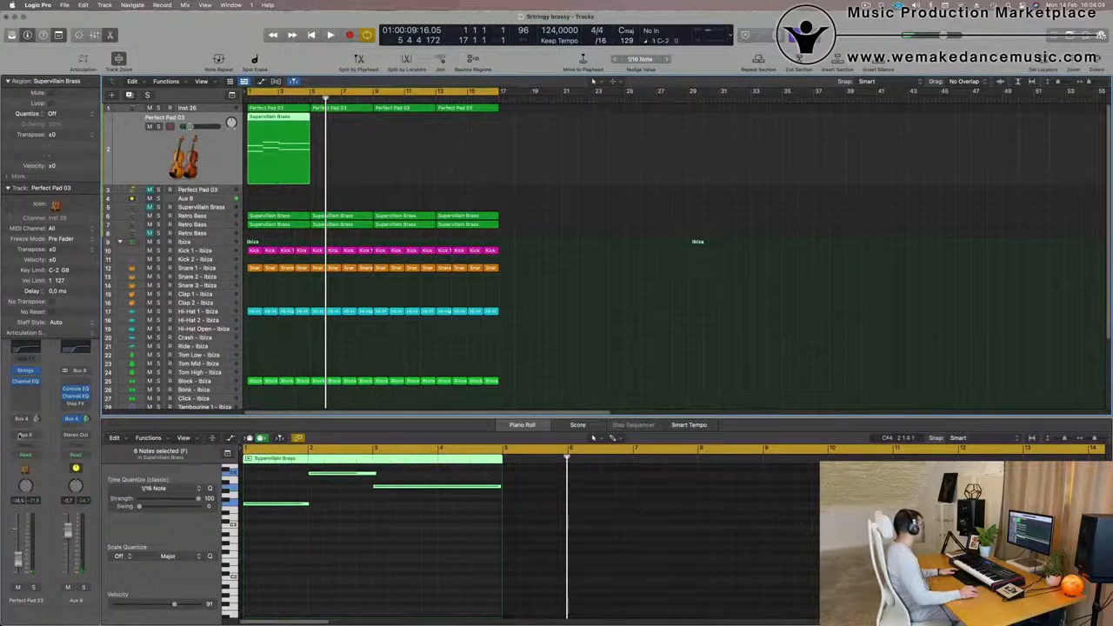
# Activate the Bus 4 reverb send on the row 2 Perfect Pad 03 track and play from the start.
pyautogui.click(36, 418)
pyautogui.press('Return')
pyautogui.press('space')
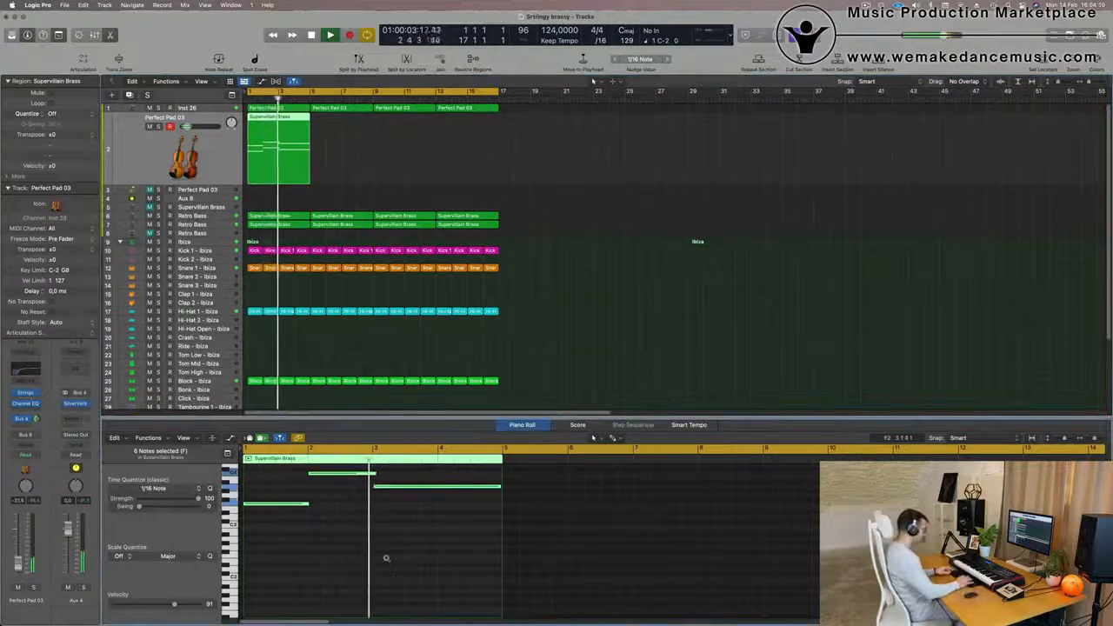
# Lower the row 2 region's six notes by two octaves and raise them back one octave while auditioning.
pyautogui.hotkey('alt', 'shift', 'Down')
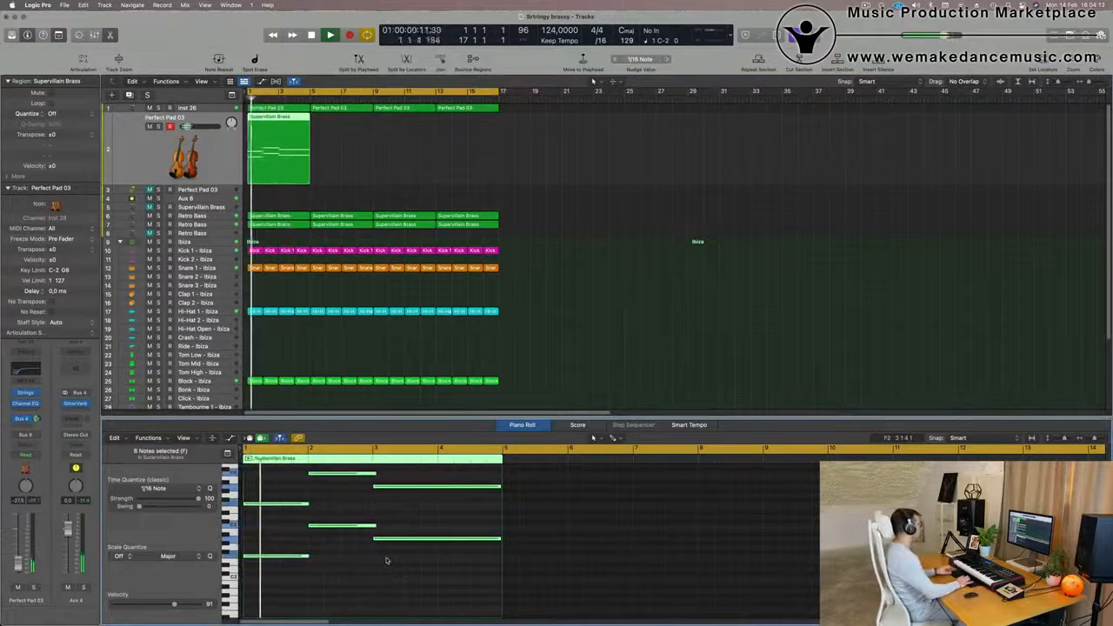
pyautogui.hotkey('alt', 'shift', 'Down')
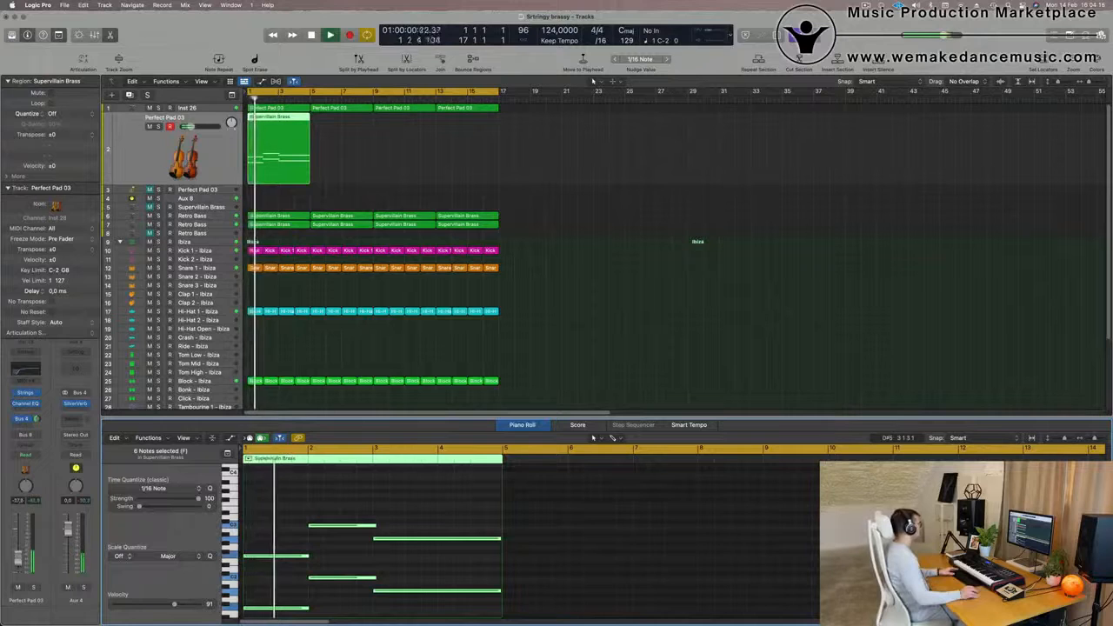
pyautogui.hotkey('alt', 'shift', 'Up')
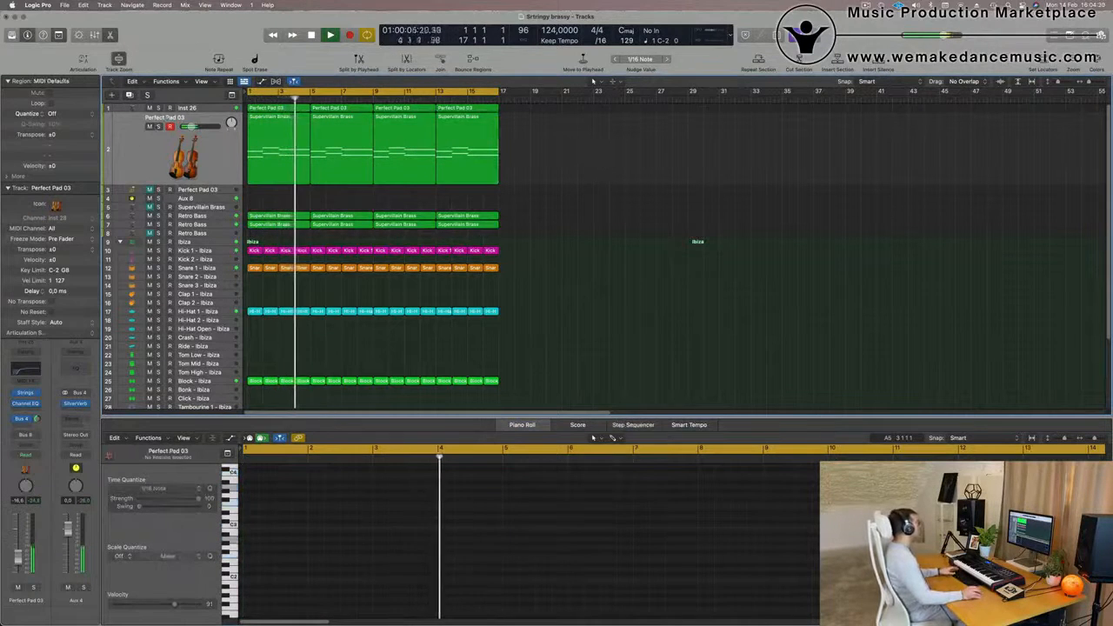
# Select all four Supervillain Brass regions on row 2 and replay them from the start with the arrangement.
pyautogui.click(137, 174)
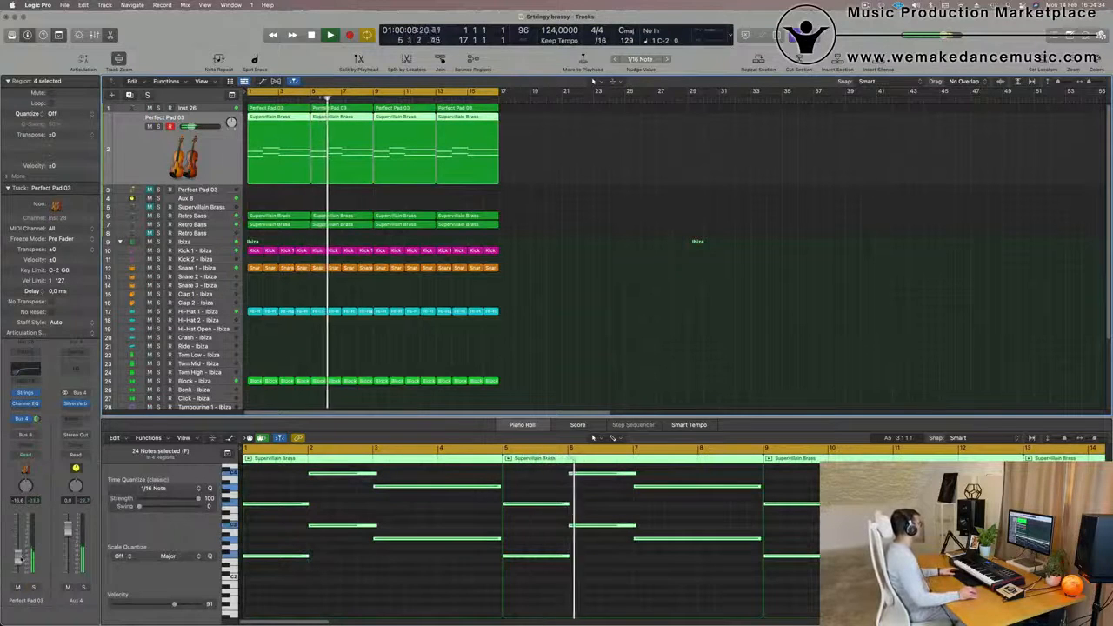
pyautogui.click(581, 152)
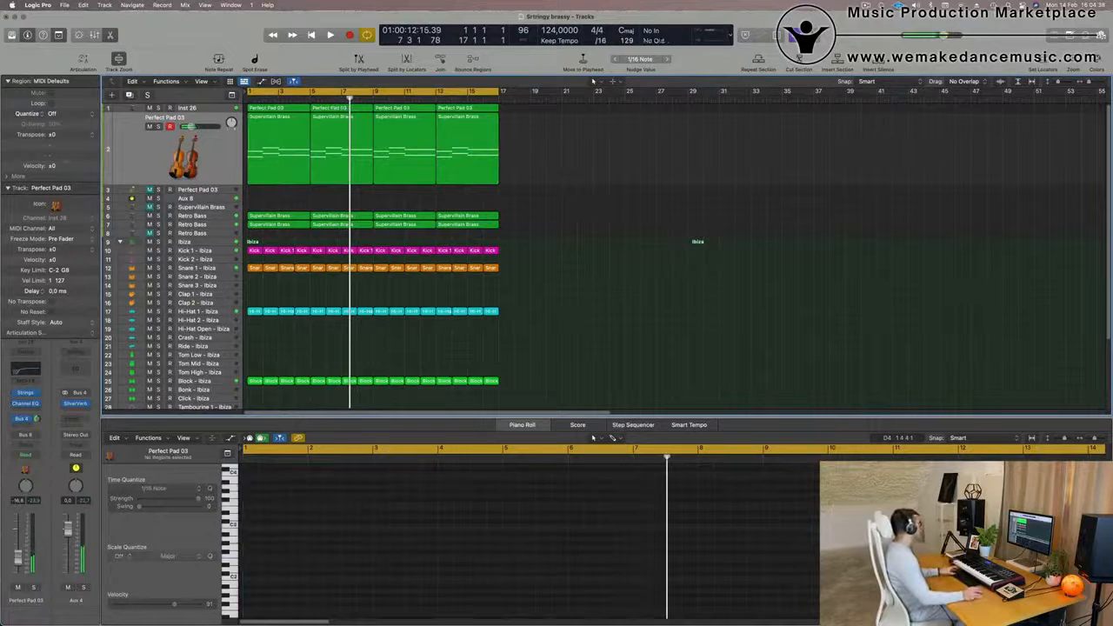
pyautogui.click(122, 159)
pyautogui.hotkey('shift', 'space')
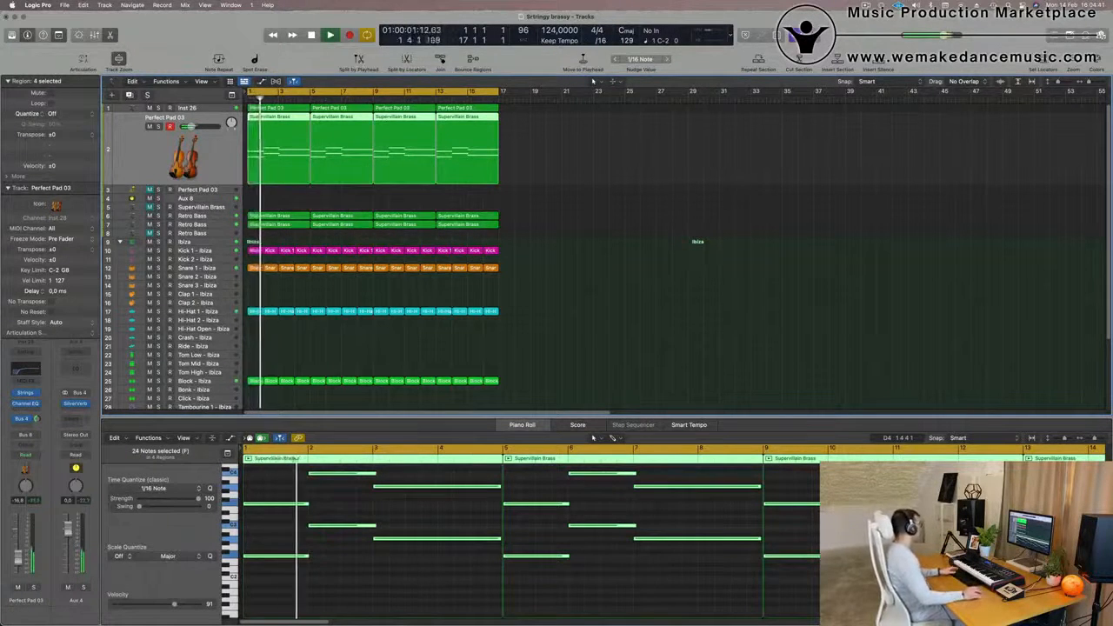
pyautogui.press('space')
pyautogui.press('space')
# Open the row 2 track's Studio Strings instrument and load the Studio Violins 2 single-instrument preset during playback.
pyautogui.click(26, 393)
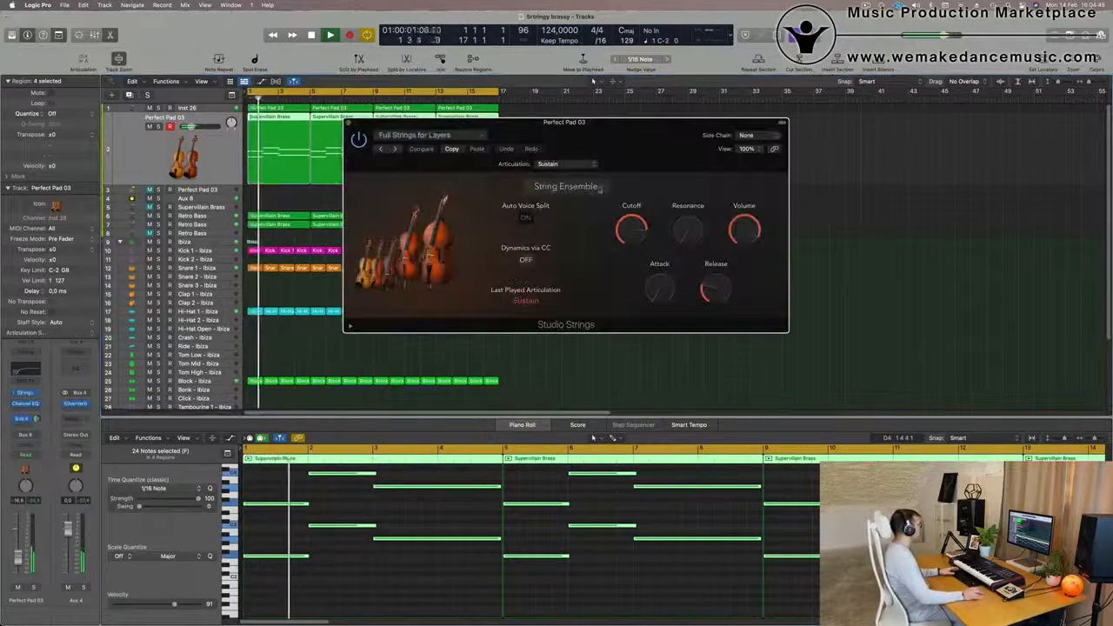
pyautogui.moveTo(663, 129); pyautogui.dragTo(649, 130)
pyautogui.press('space')
pyautogui.press('space')
pyautogui.click(461, 135)
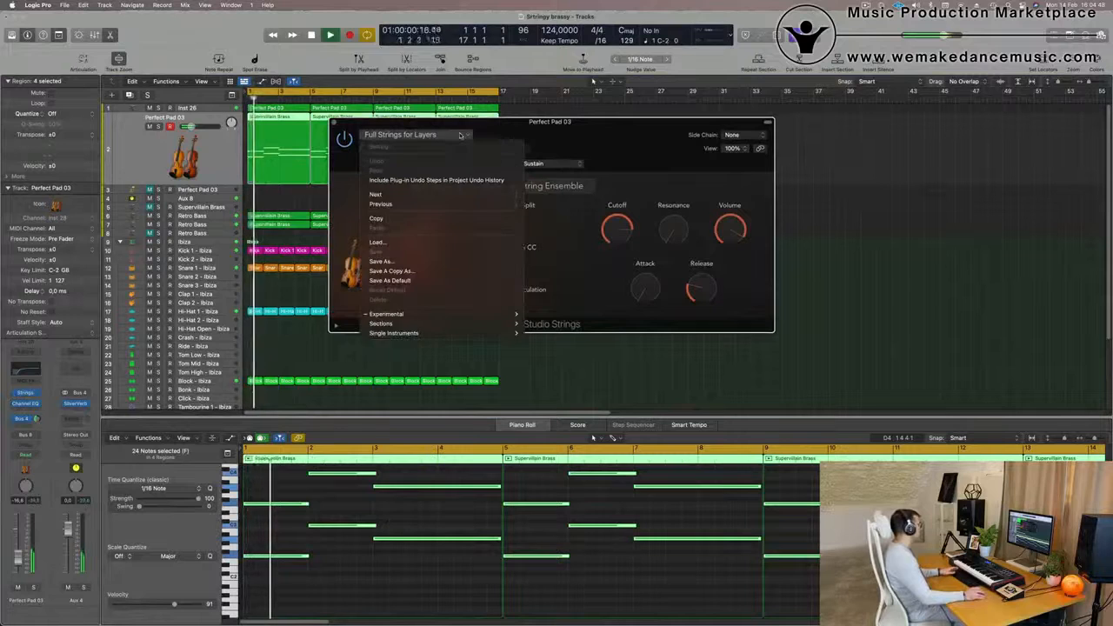
pyautogui.moveTo(468, 314)
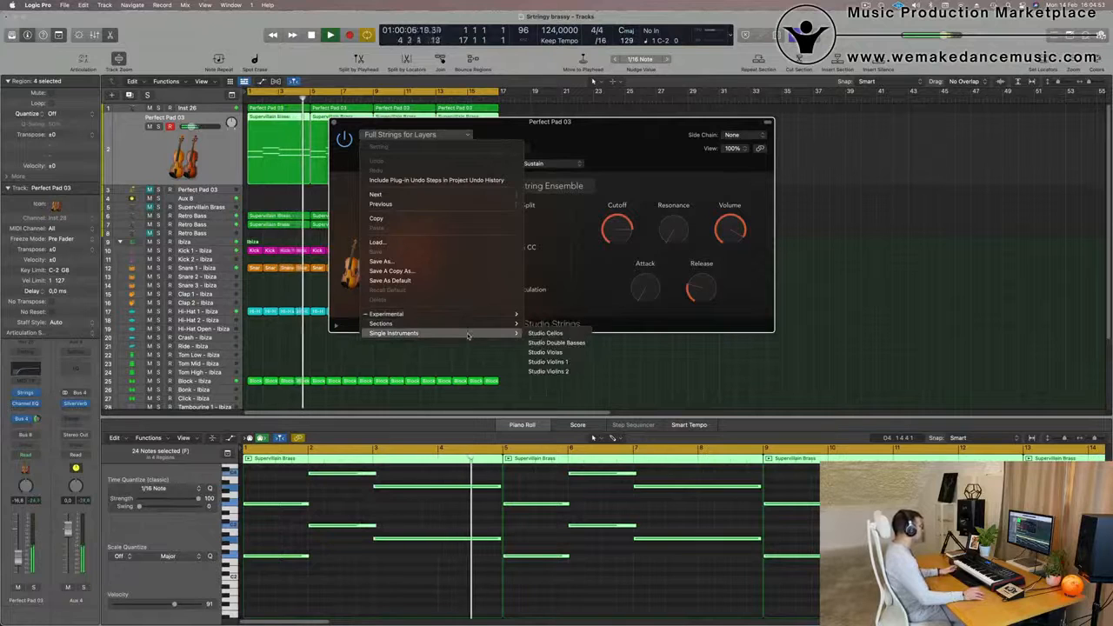
pyautogui.click(548, 372)
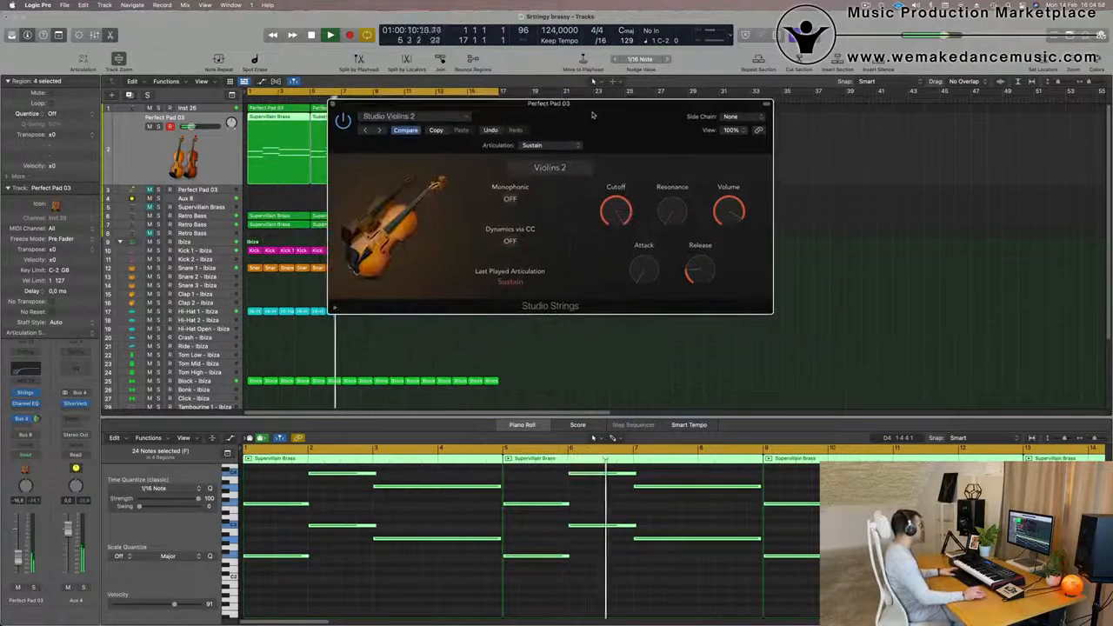
# Try the Monophonic mode of Studio Violins 2 during playback and switch it off again.
pyautogui.moveTo(592, 115); pyautogui.dragTo(669, 153)
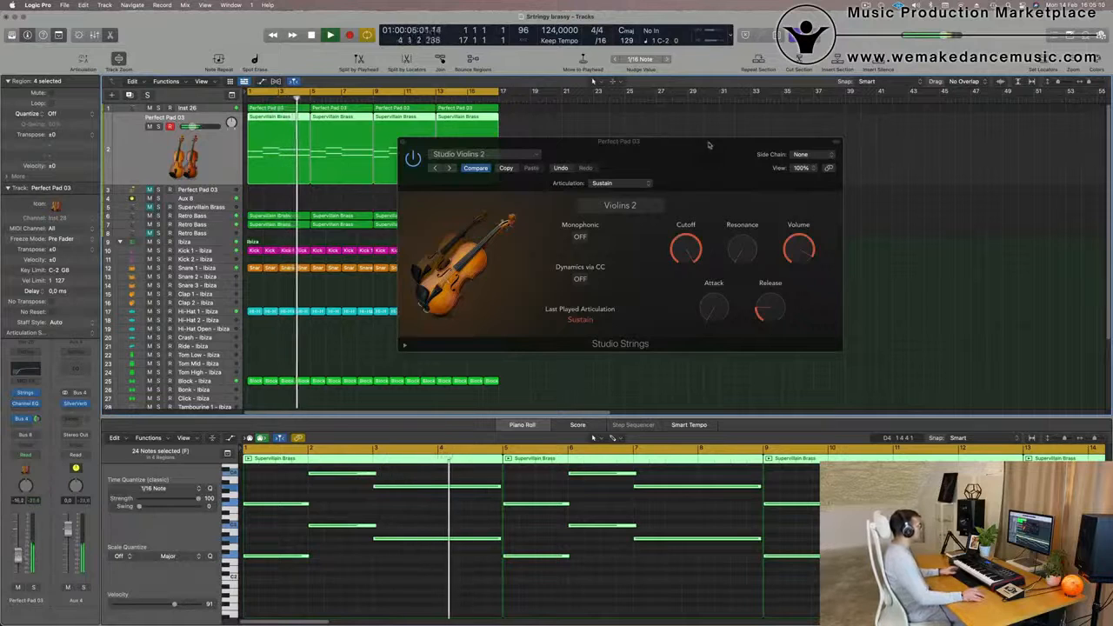
pyautogui.moveTo(712, 143); pyautogui.dragTo(700, 147)
pyautogui.click(569, 241)
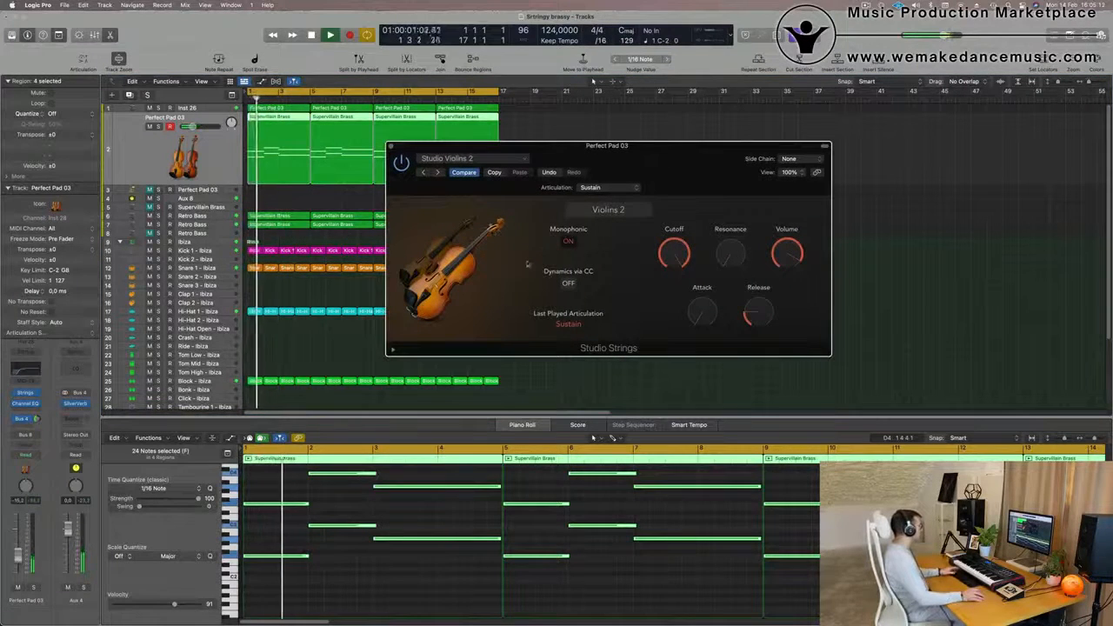
pyautogui.click(568, 242)
pyautogui.press('space')
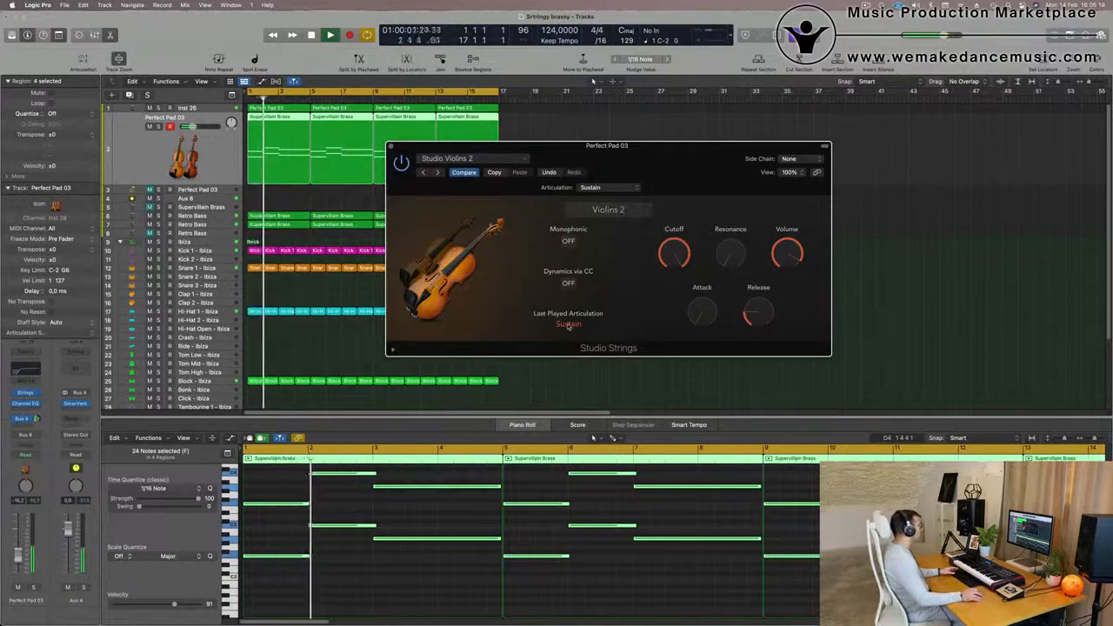
# Raise the Attack and Release of Studio Violins 2 while listening from the start.
pyautogui.moveTo(736, 152); pyautogui.dragTo(757, 135)
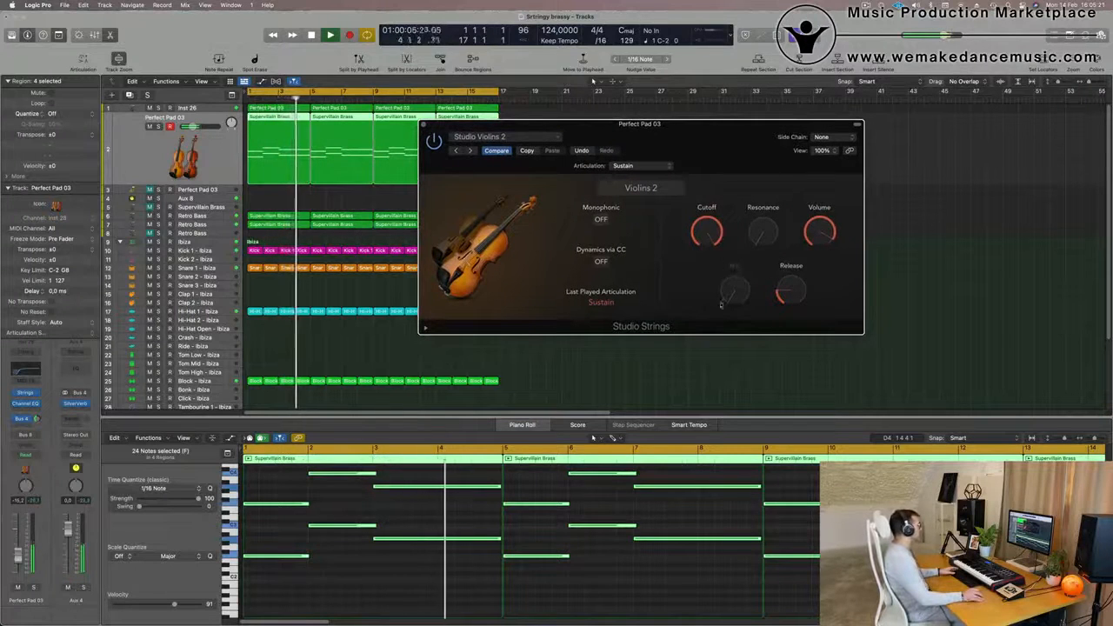
pyautogui.moveTo(741, 298); pyautogui.dragTo(738, 268)
pyautogui.press('Return')
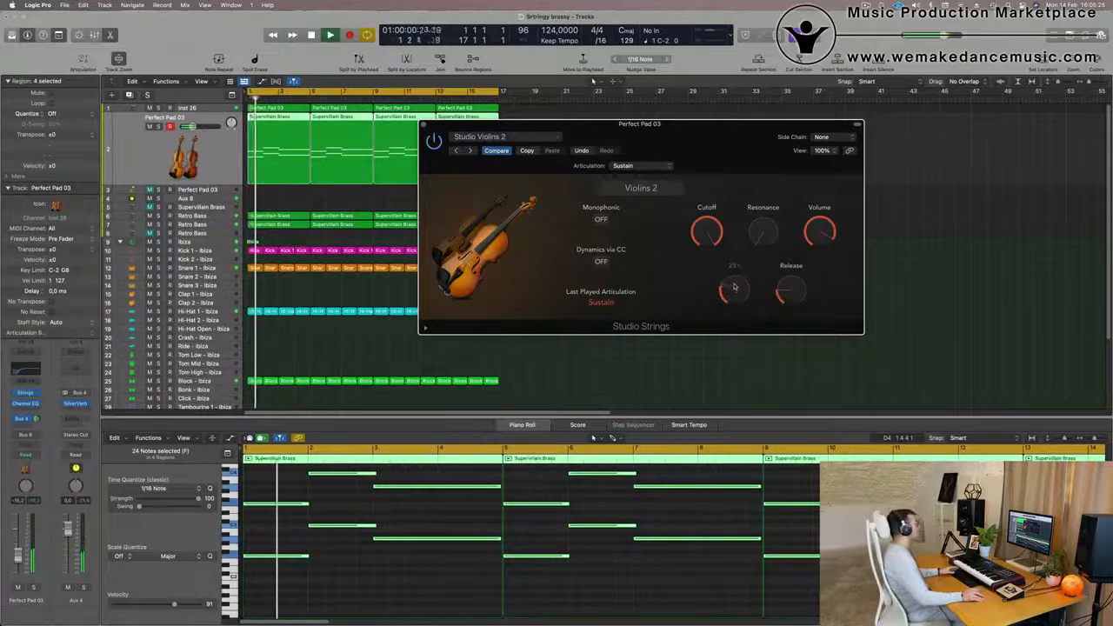
pyautogui.moveTo(777, 294); pyautogui.dragTo(793, 271)
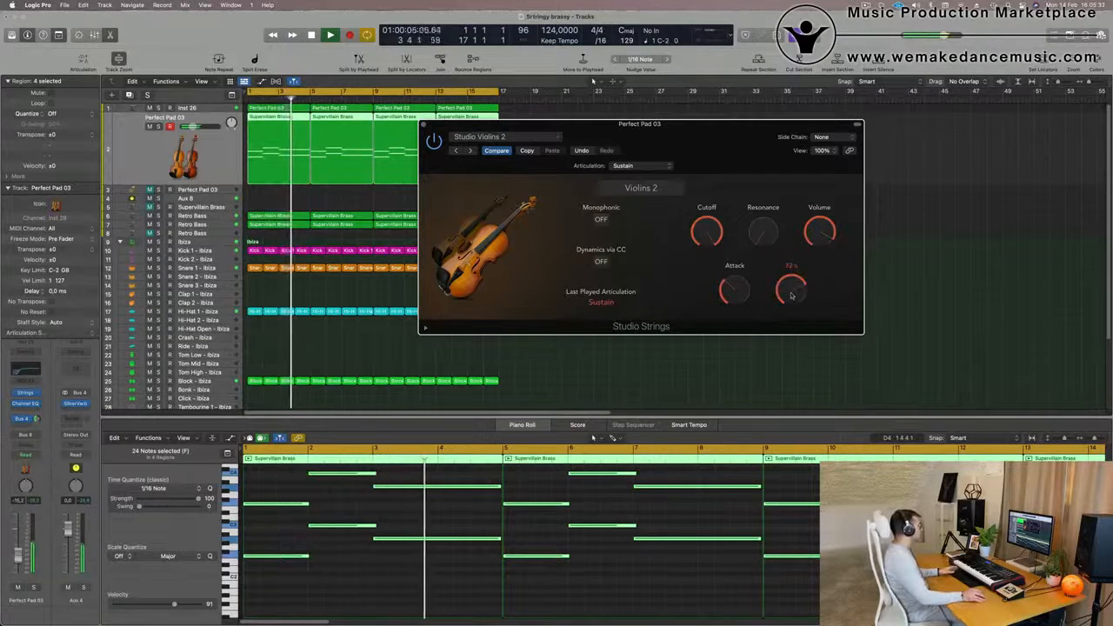
pyautogui.moveTo(726, 136); pyautogui.dragTo(722, 141)
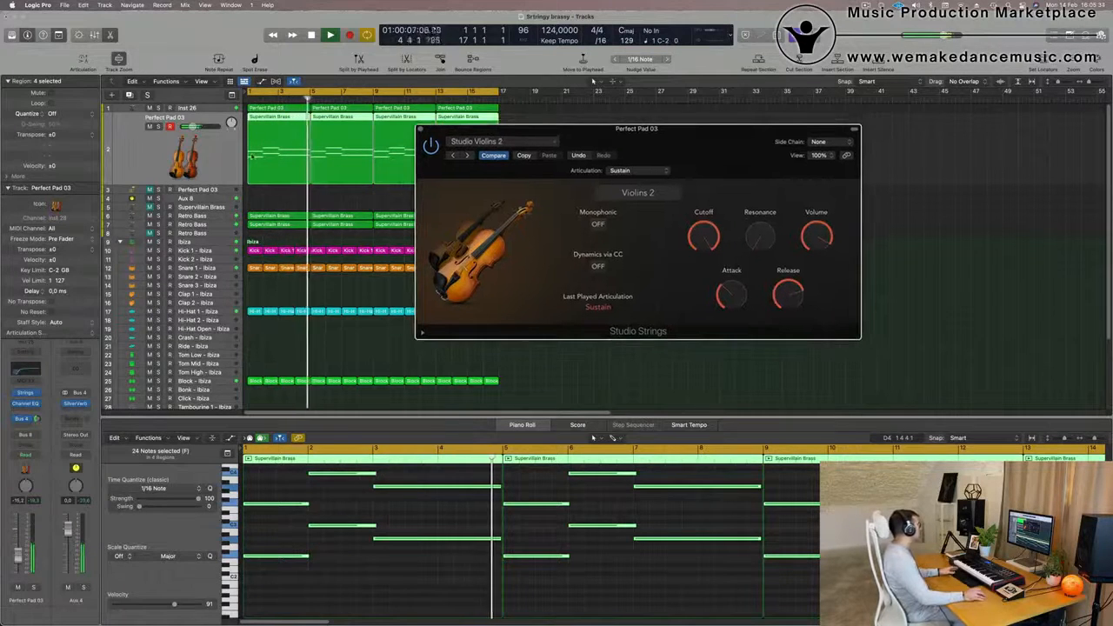
# Reduce the Attack of Studio Violins 2 slightly while the arrangement plays.
pyautogui.click(196, 139)
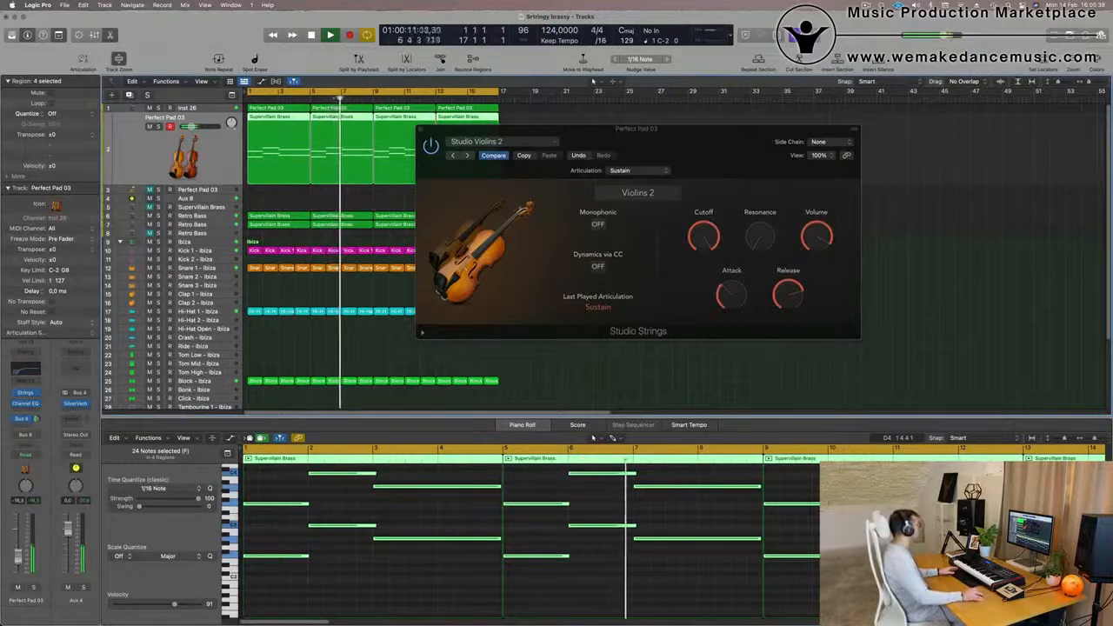
pyautogui.click(730, 298)
pyautogui.moveTo(729, 301); pyautogui.dragTo(732, 305)
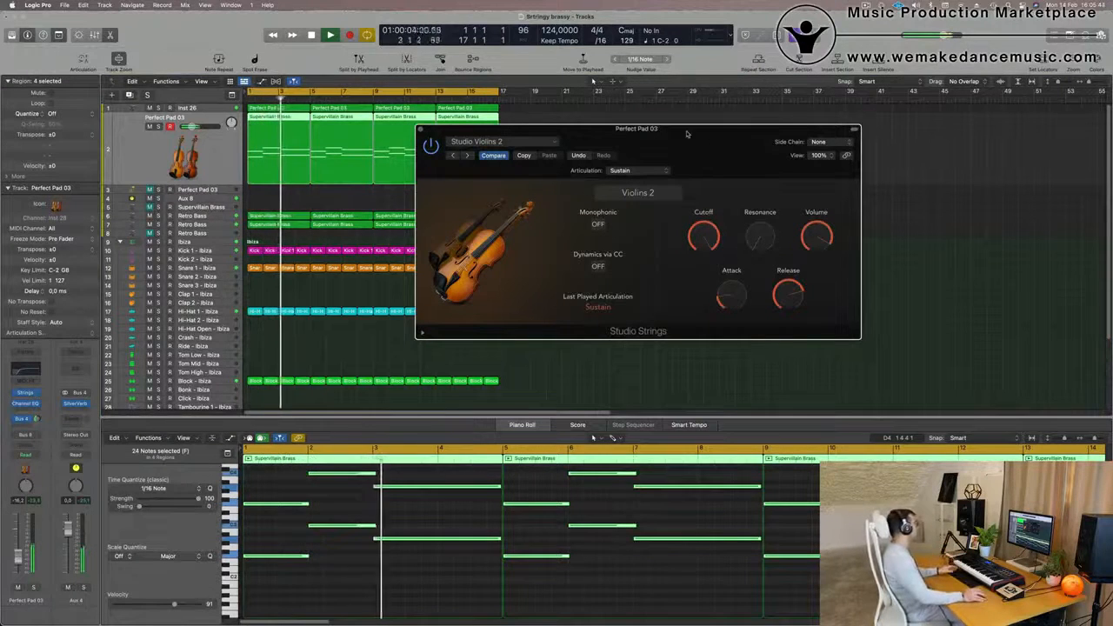
# Slightly shorten the four notes in bars 1 and 2 of the first row 2 region and close the Studio Strings window.
pyautogui.moveTo(686, 134)
pyautogui.mouseDown()
pyautogui.moveTo(715, 133)
pyautogui.moveTo(705, 132)
pyautogui.mouseUp()
pyautogui.moveTo(263, 584)
pyautogui.mouseDown()
pyautogui.moveTo(362, 533)
pyautogui.moveTo(393, 472)
pyautogui.moveTo(310, 554)
pyautogui.moveTo(347, 471)
pyautogui.mouseUp()
pyautogui.moveTo(376, 526); pyautogui.dragTo(372, 526)
pyautogui.moveTo(714, 128); pyautogui.dragTo(747, 170)
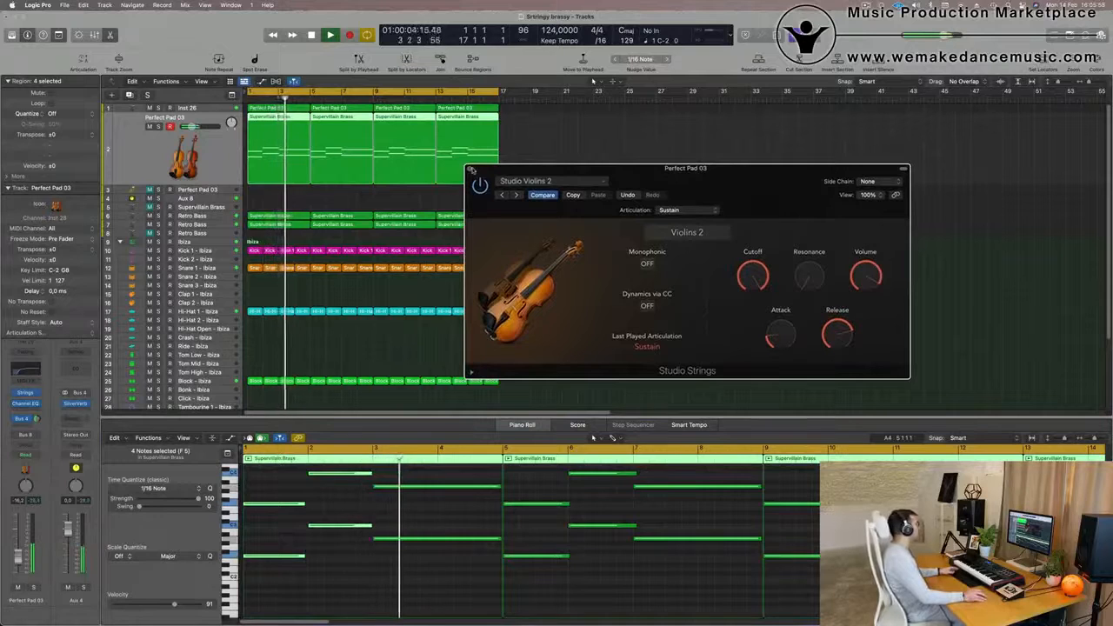
pyautogui.click(470, 169)
# Stop playback and show the Note Velocity automation lane beneath the row 2 notes in the Piano Roll.
pyautogui.scroll(2, 390, 600)
pyautogui.scroll(-3, 395, 570)
pyautogui.press('space')
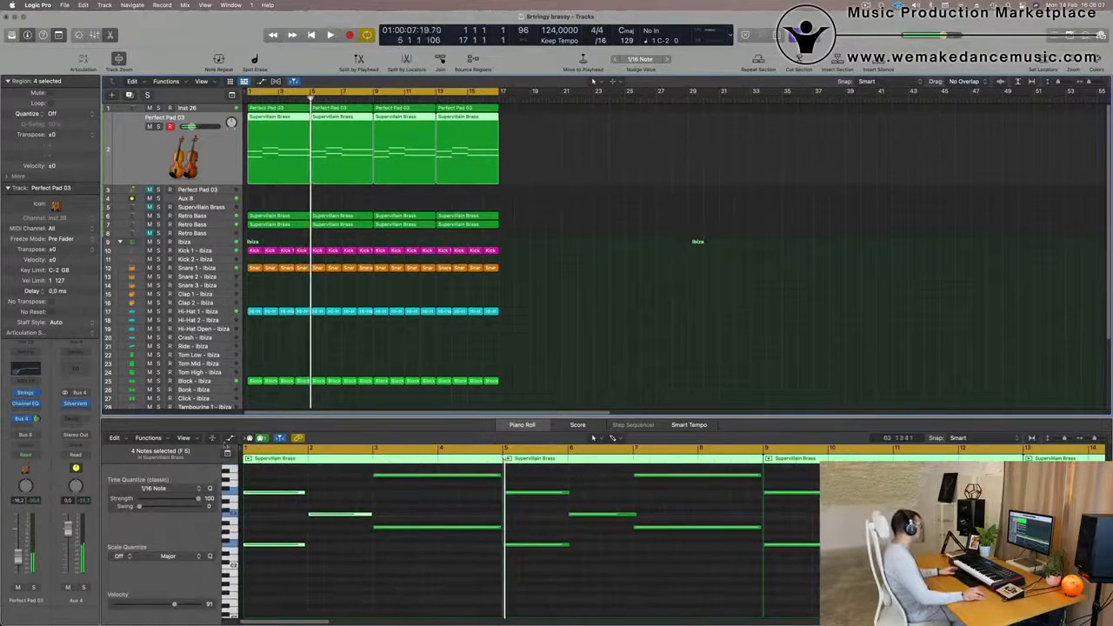
pyautogui.click(229, 439)
pyautogui.scroll(3, 430, 569)
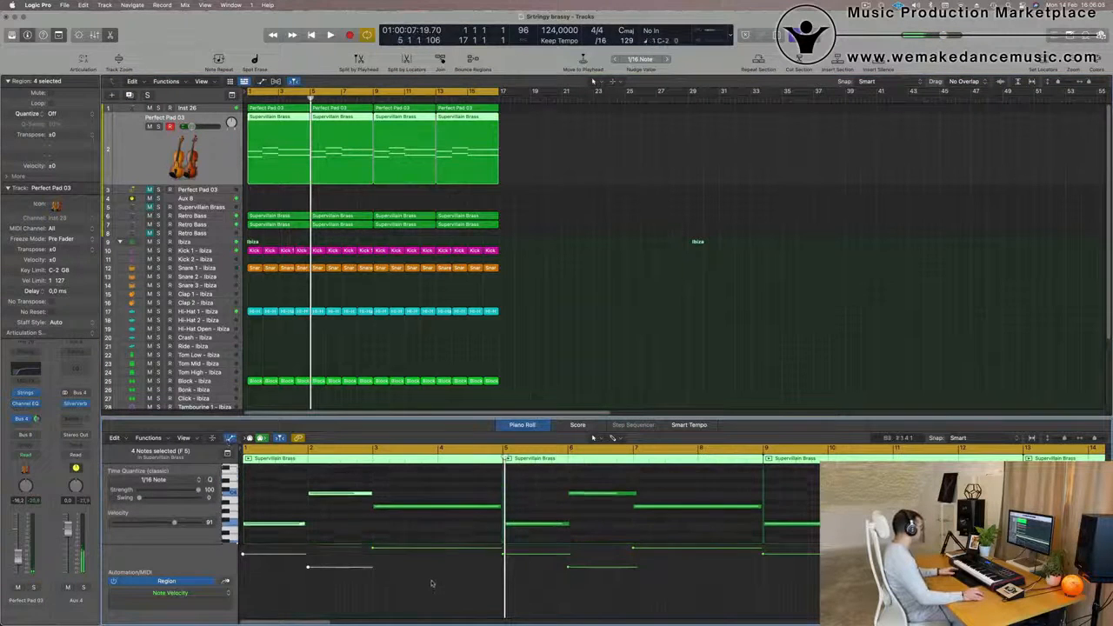
# Lower the velocity of the bar 3 notes in the first row 2 strings region and delete the three regions following it.
pyautogui.click(372, 552)
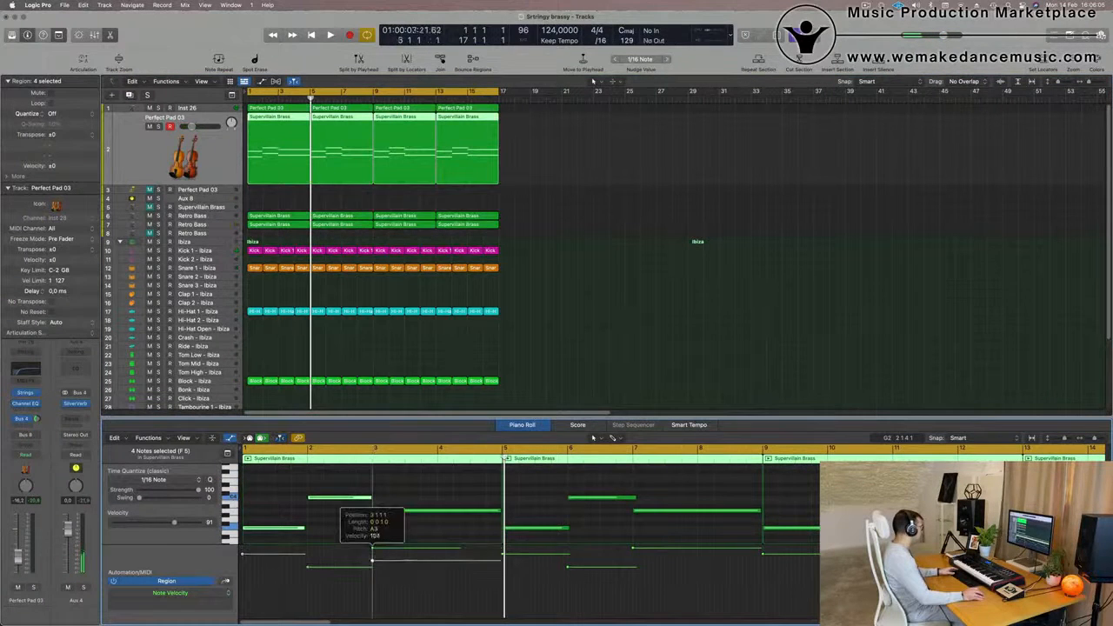
pyautogui.moveTo(372, 548); pyautogui.dragTo(372, 559)
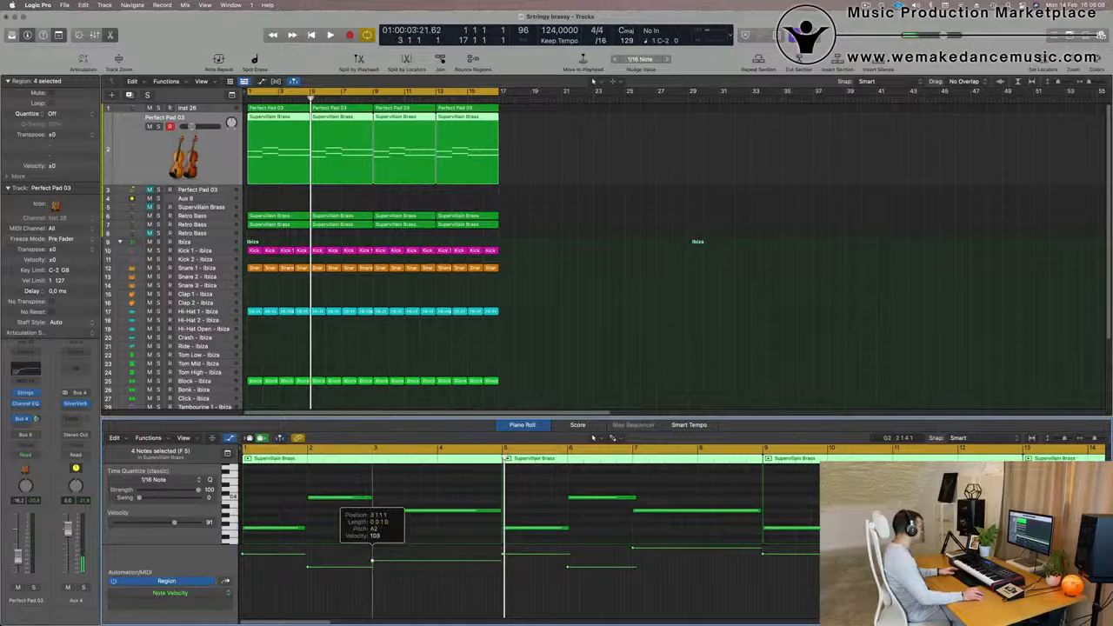
pyautogui.moveTo(587, 171); pyautogui.dragTo(356, 180)
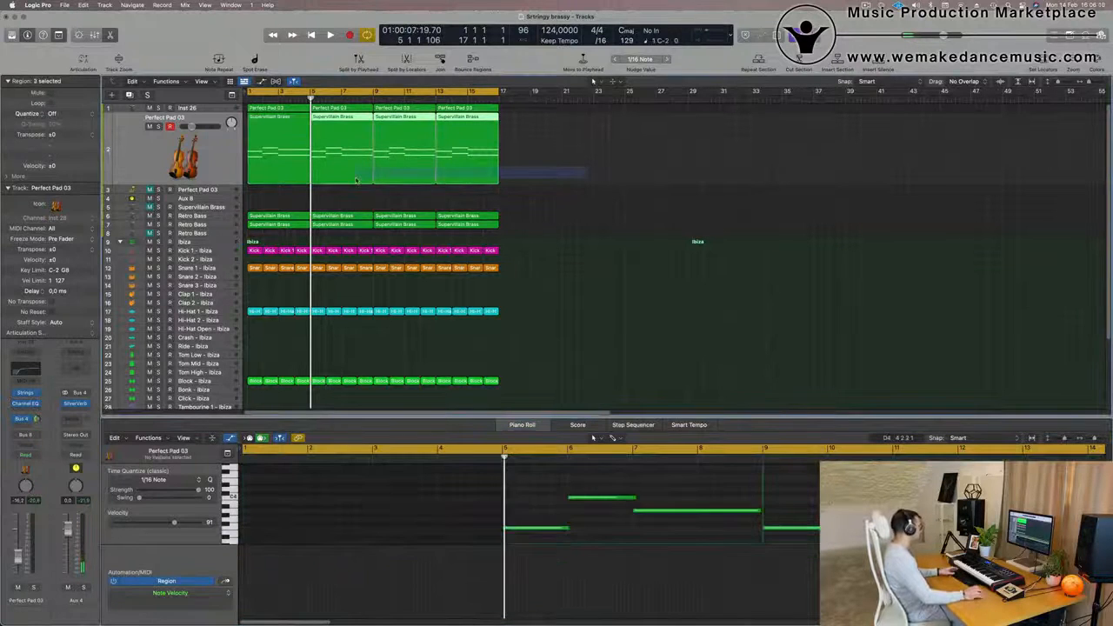
pyautogui.press('Delete')
# Repeat the edited strings region three times so row 2 is filled up to bar 17, with playback running.
pyautogui.press('space')
pyautogui.click(290, 146)
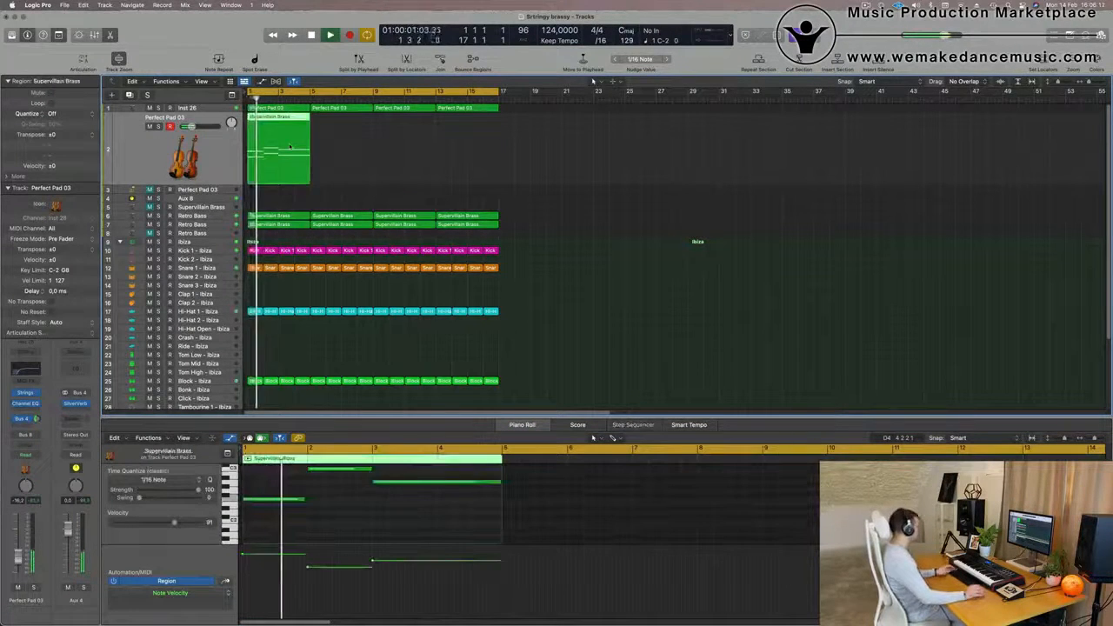
pyautogui.press('super+r')
pyautogui.press('super+r')
pyautogui.press('super+r')
pyautogui.click(547, 170)
pyautogui.scroll(3, 447, 194)
pyautogui.scroll(-3, 447, 194)
pyautogui.scroll(-1, 332, 192)
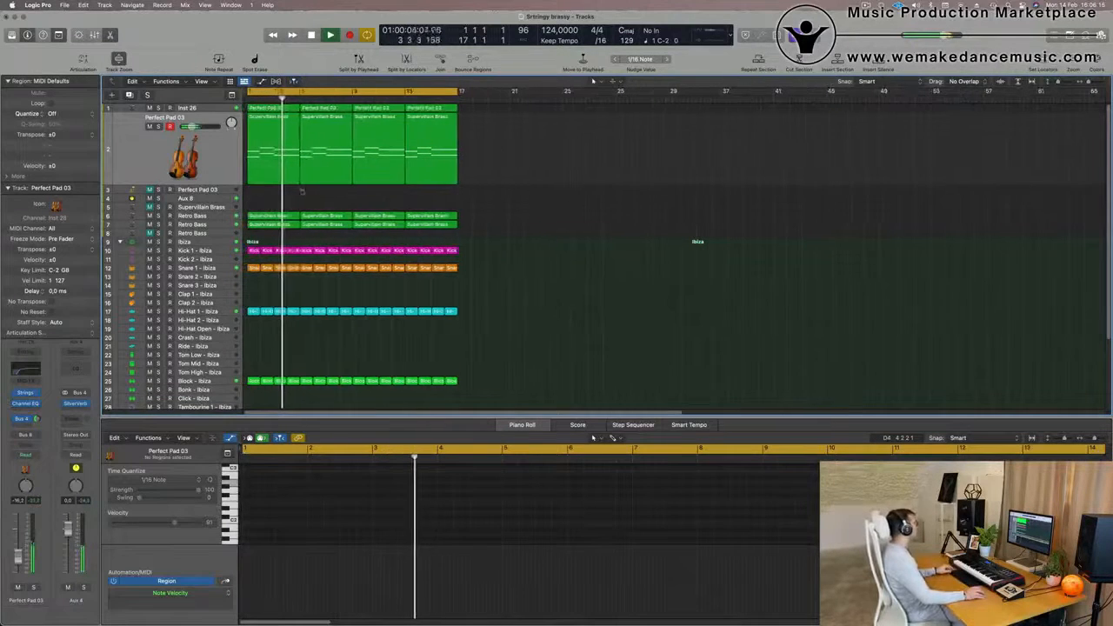
# Mute the row 2 strings track and play the arrangement from the start without it.
pyautogui.click(221, 116)
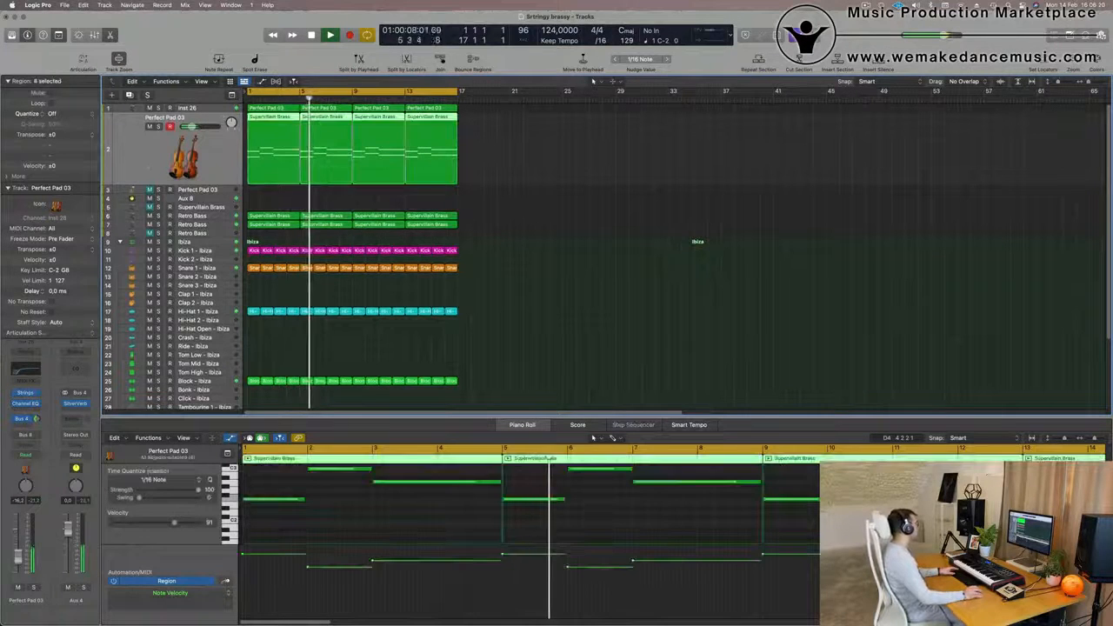
pyautogui.press('space')
pyautogui.hotkey('ctrl', 'm')
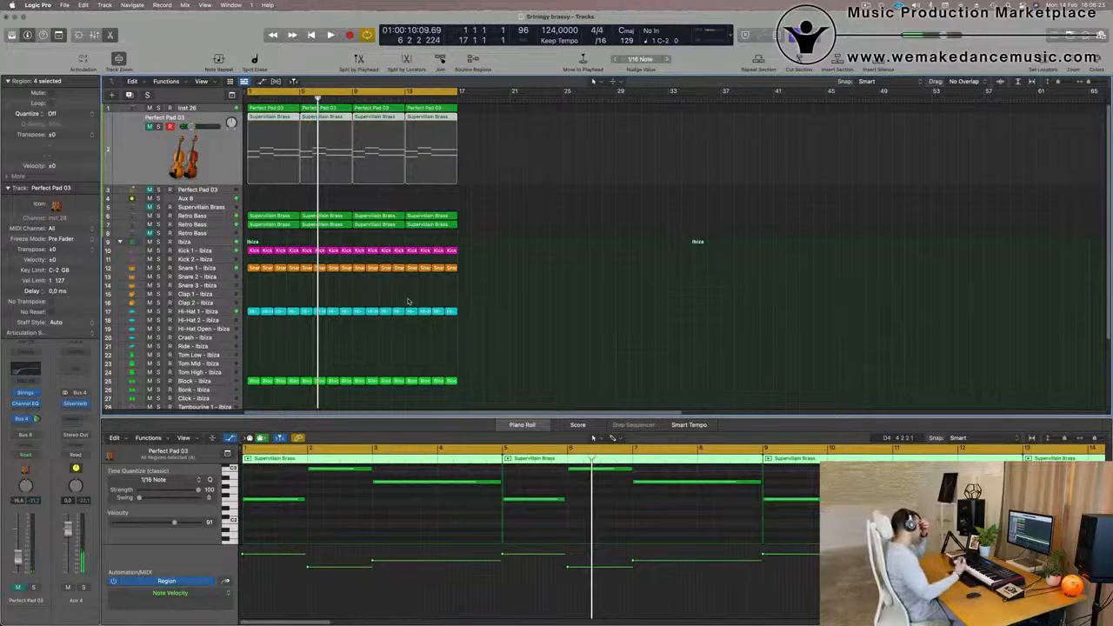
pyautogui.press('Return')
pyautogui.press('space')
# Solo the row 6 Retro Bass track to hear it alone, turn solo off and return to the start.
pyautogui.click(196, 216)
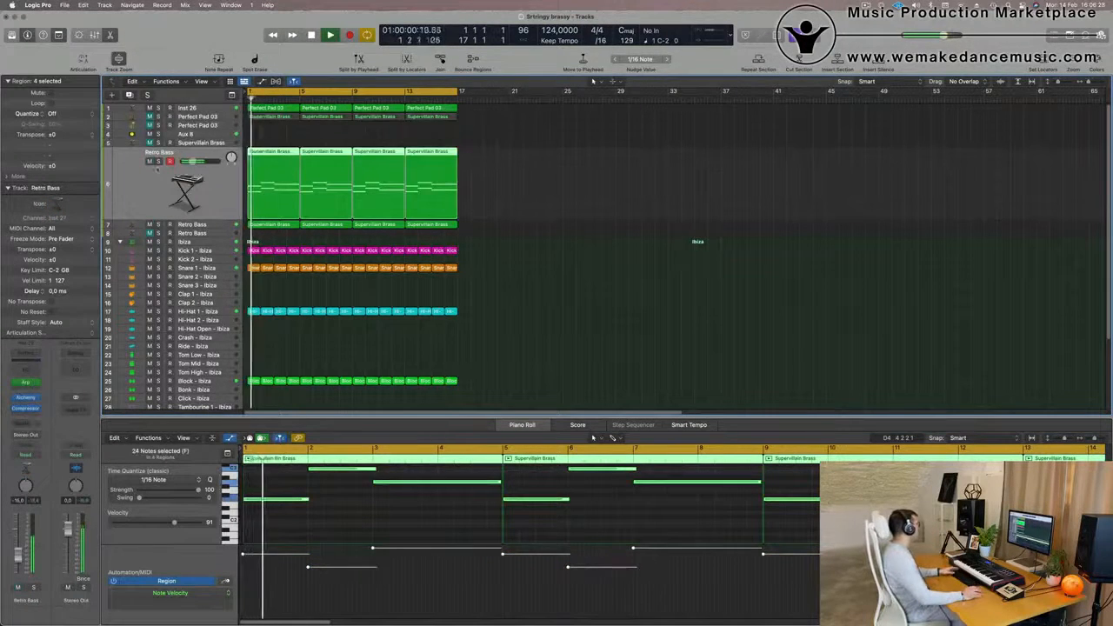
pyautogui.click(159, 161)
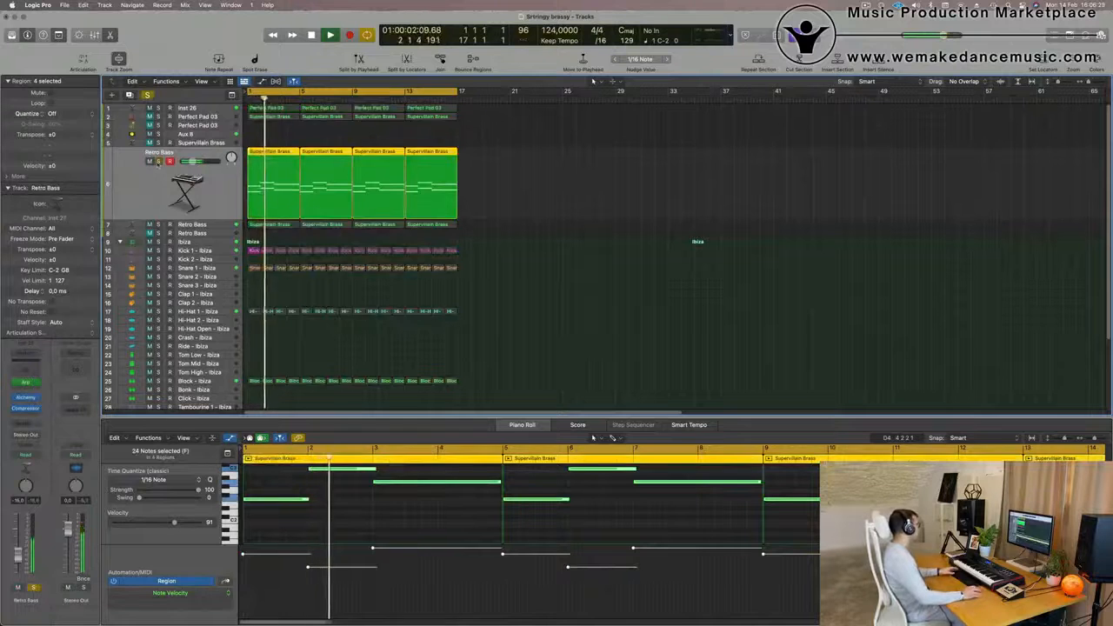
pyautogui.click(158, 162)
pyautogui.press('Return')
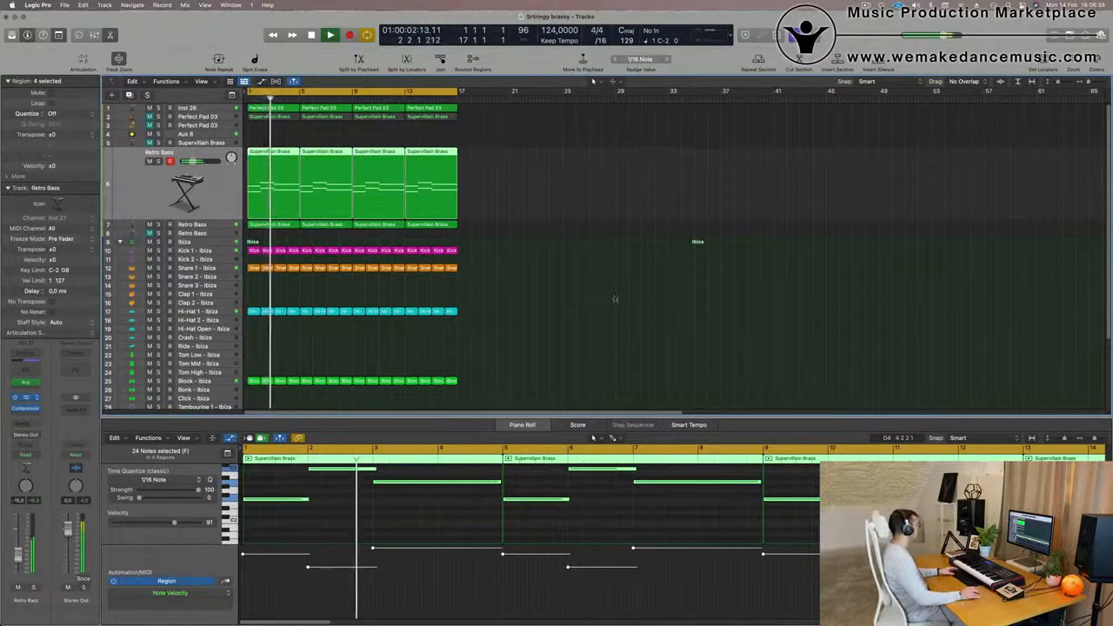
# Listen from the start with the row 6 Retro Bass's Alchemy window open and copy its current settings.
pyautogui.moveTo(743, 165); pyautogui.dragTo(723, 128)
pyautogui.press('space')
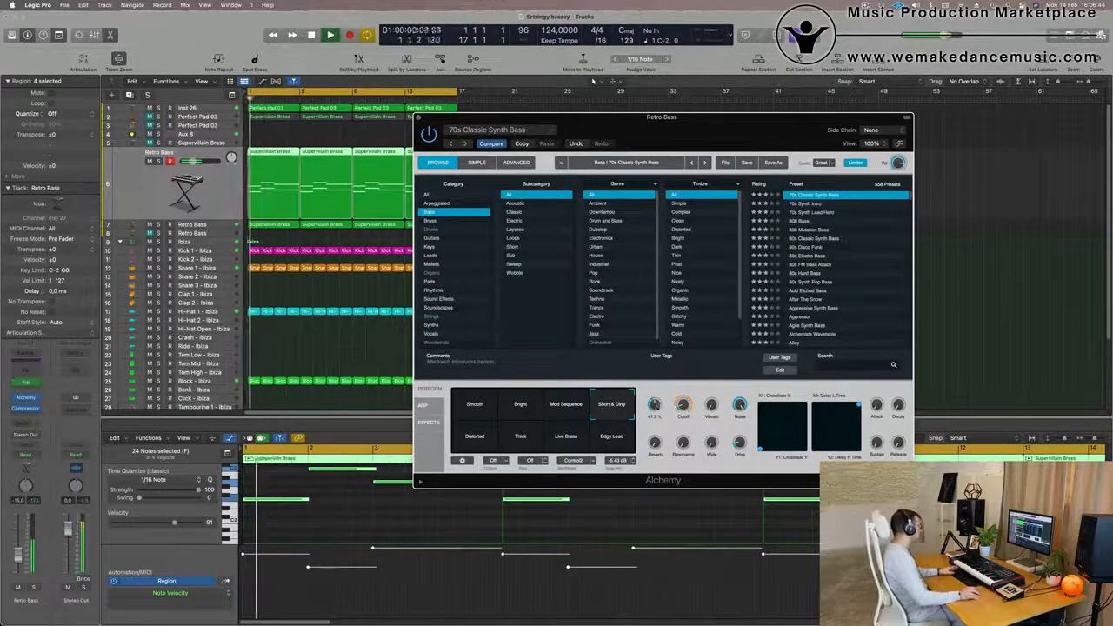
pyautogui.press('space')
pyautogui.press('space')
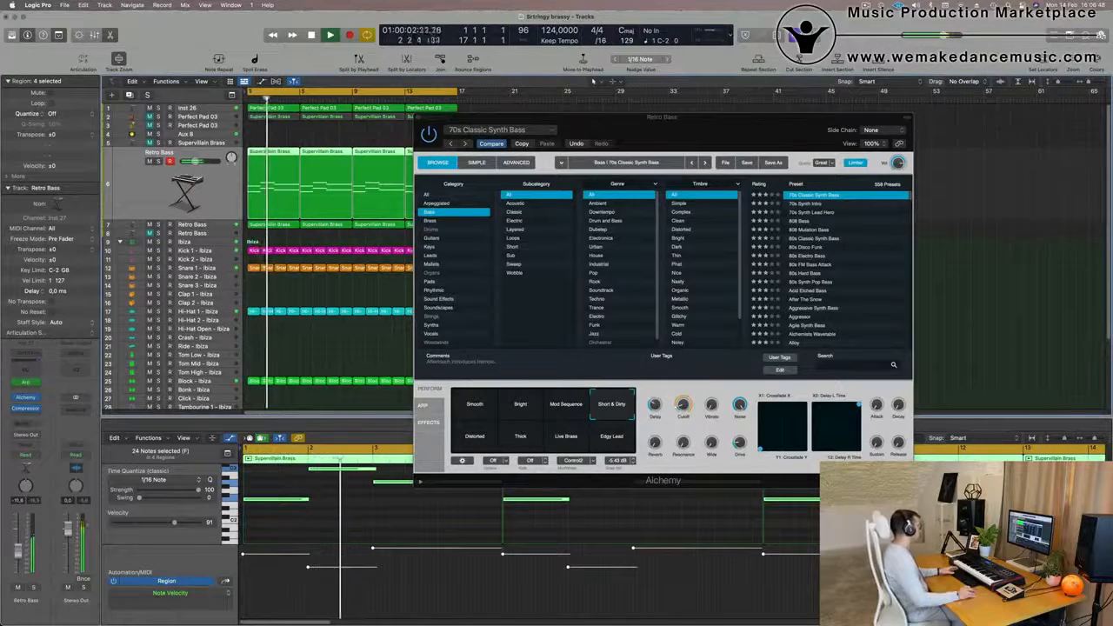
pyautogui.click(525, 143)
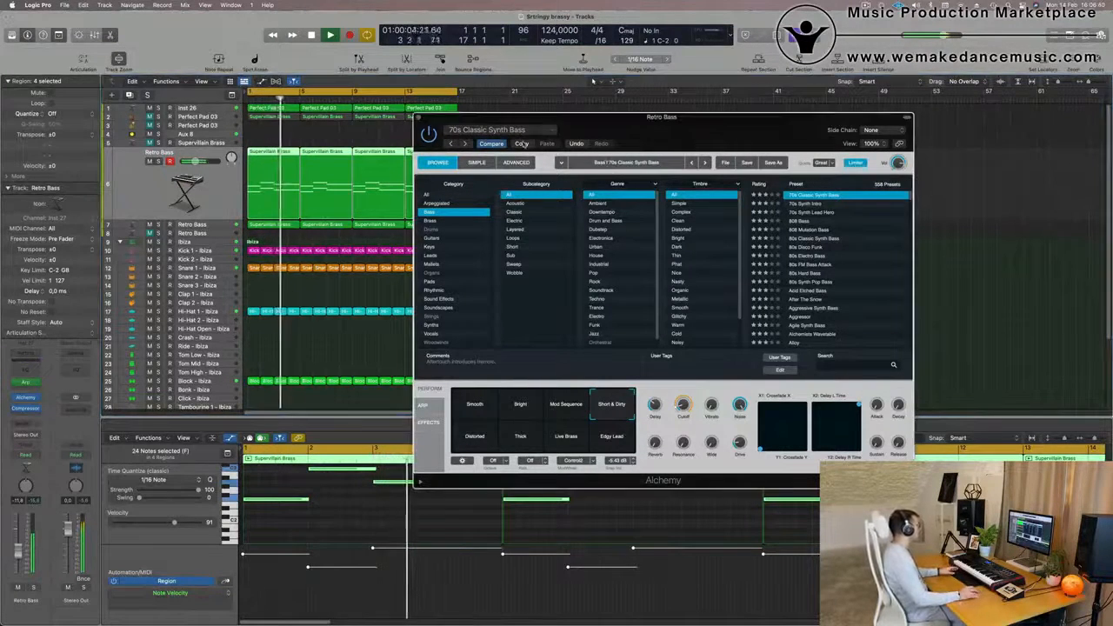
# Audition the Mod Sequence, Smooth, Distorted, Thick, Live Brass and Edgy Lead snapshots on the Retro Bass, finishing on Short & Dirty.
pyautogui.click(566, 404)
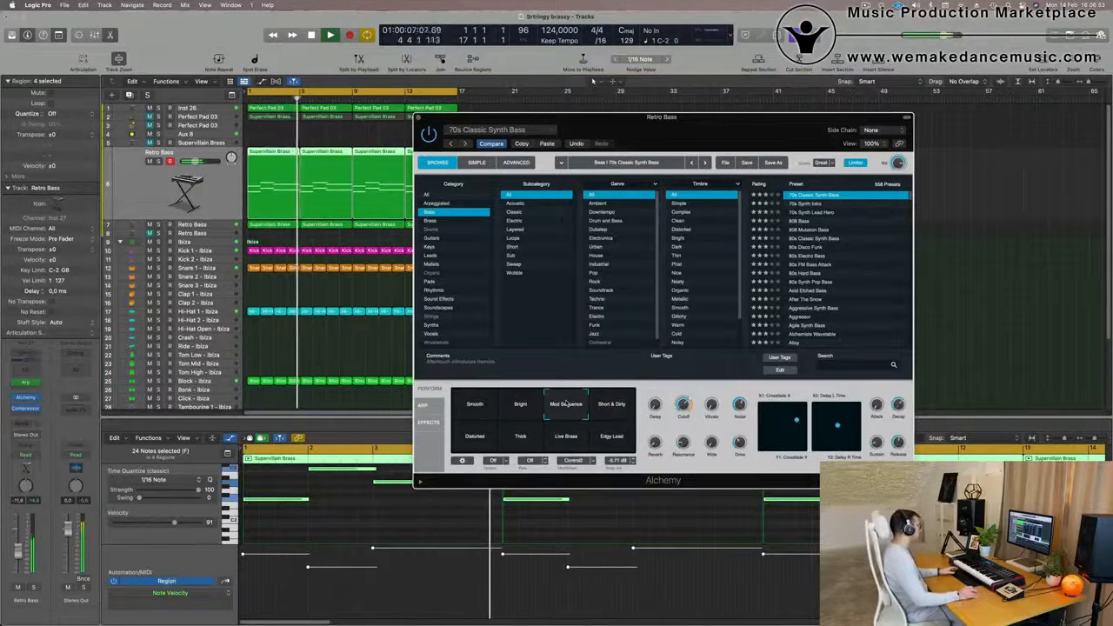
pyautogui.click(473, 420)
pyautogui.press('Return')
pyautogui.moveTo(705, 133); pyautogui.dragTo(636, 98)
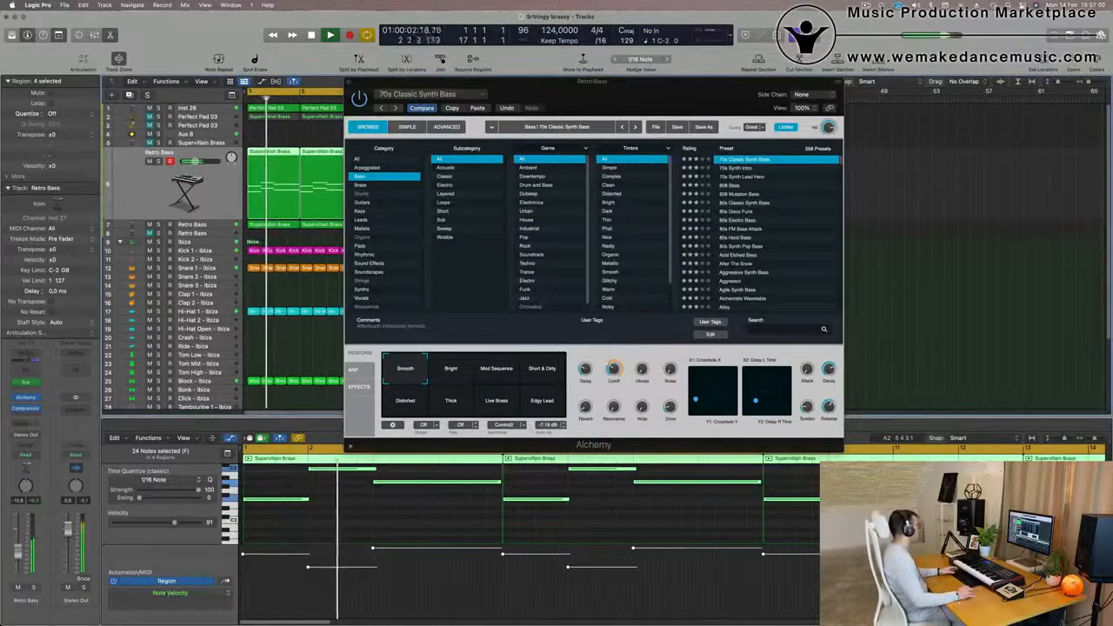
pyautogui.click(403, 400)
pyautogui.click(444, 402)
pyautogui.click(496, 402)
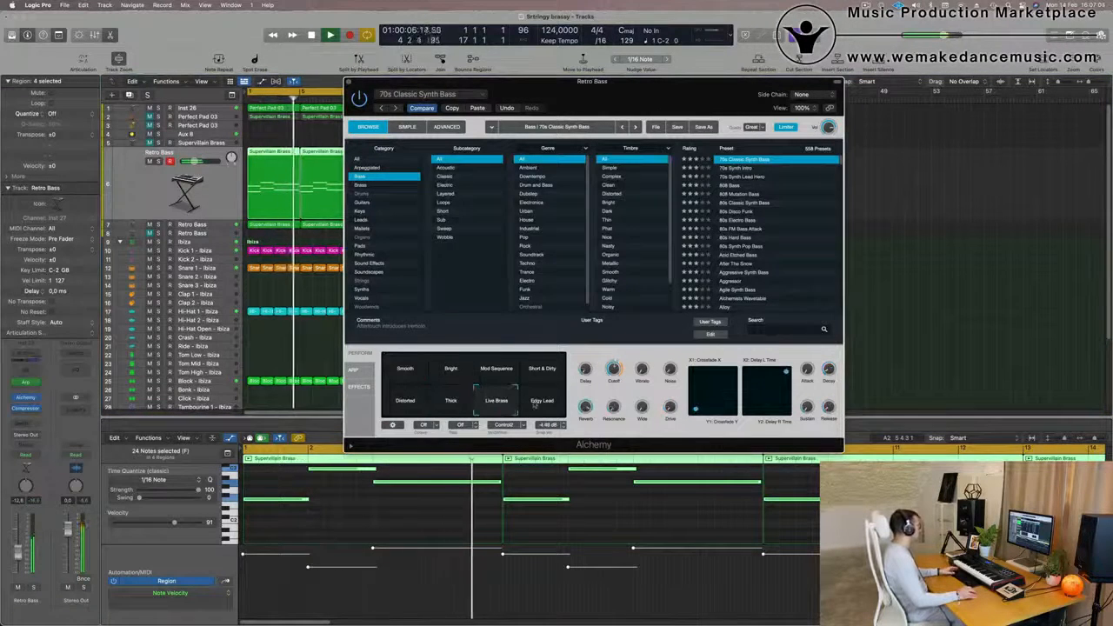
pyautogui.click(560, 405)
pyautogui.click(543, 373)
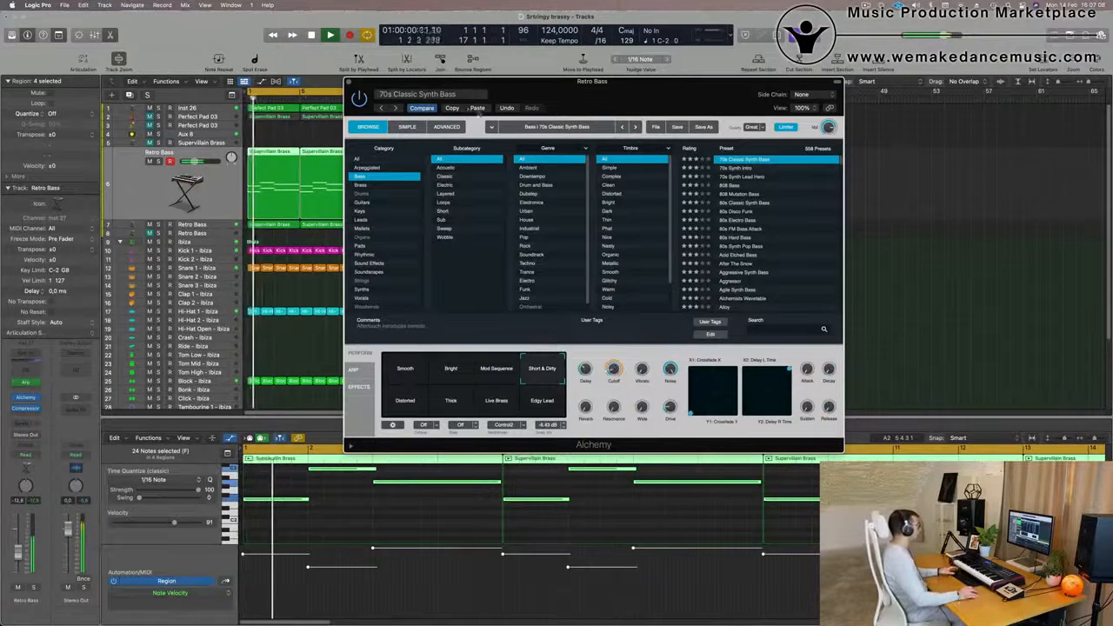
# Paste the copied settings back into the Retro Bass's Alchemy instrument and close its window.
pyautogui.click(472, 109)
pyautogui.moveTo(669, 99); pyautogui.dragTo(704, 163)
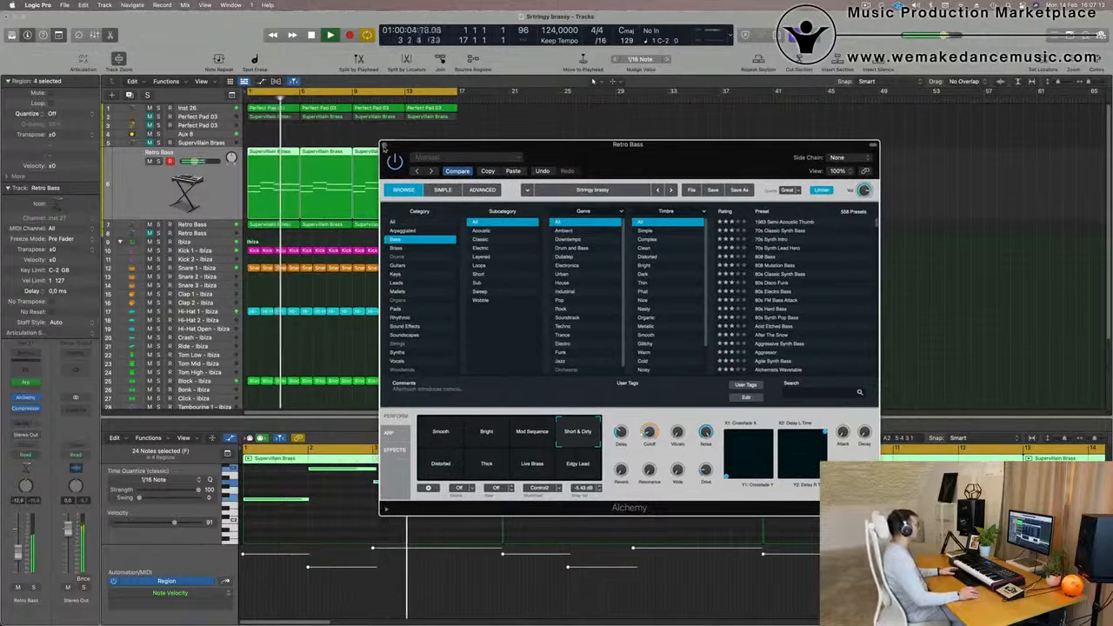
pyautogui.click(385, 146)
# Unmute the Supervillain Brass track and play the arrangement from the start to hear it in the mix.
pyautogui.scroll(-5, 561, 235)
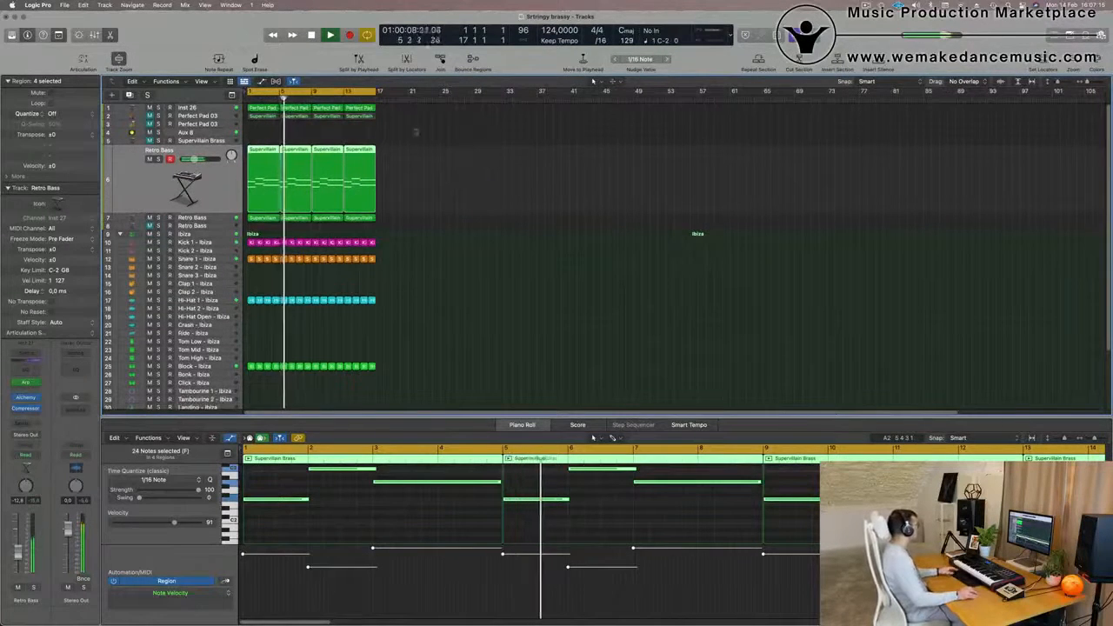
pyautogui.press('Up')
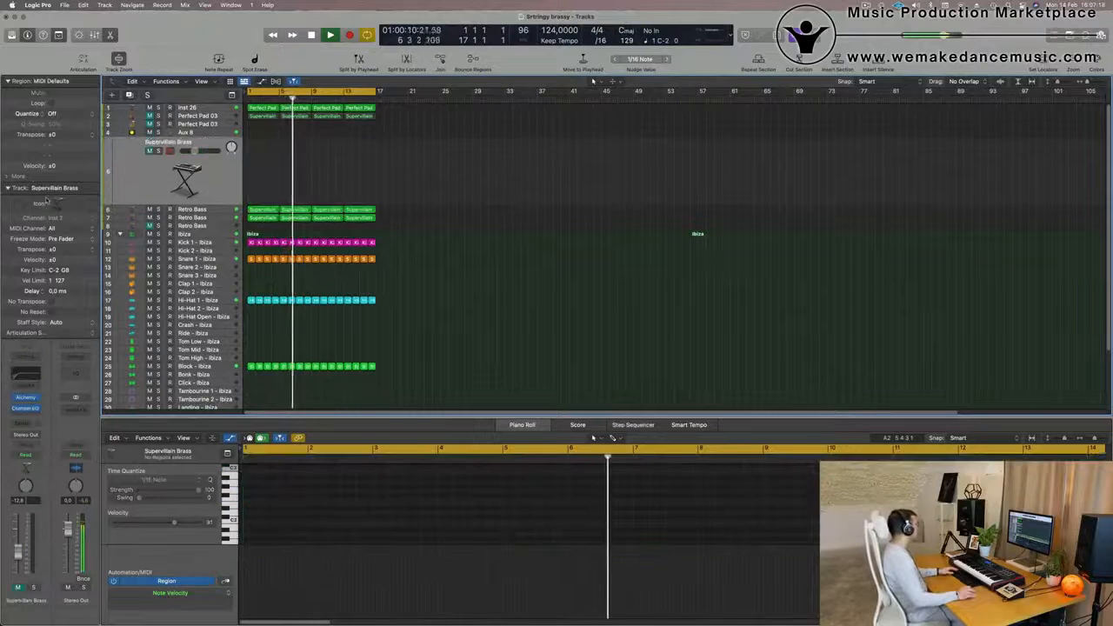
pyautogui.press('Return')
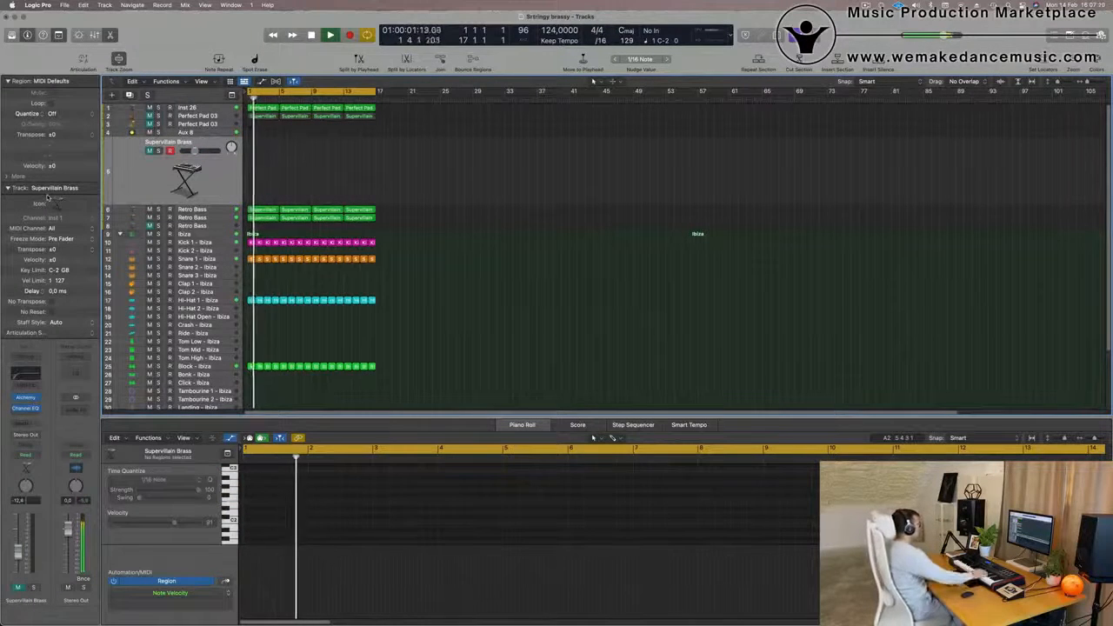
pyautogui.click(153, 150)
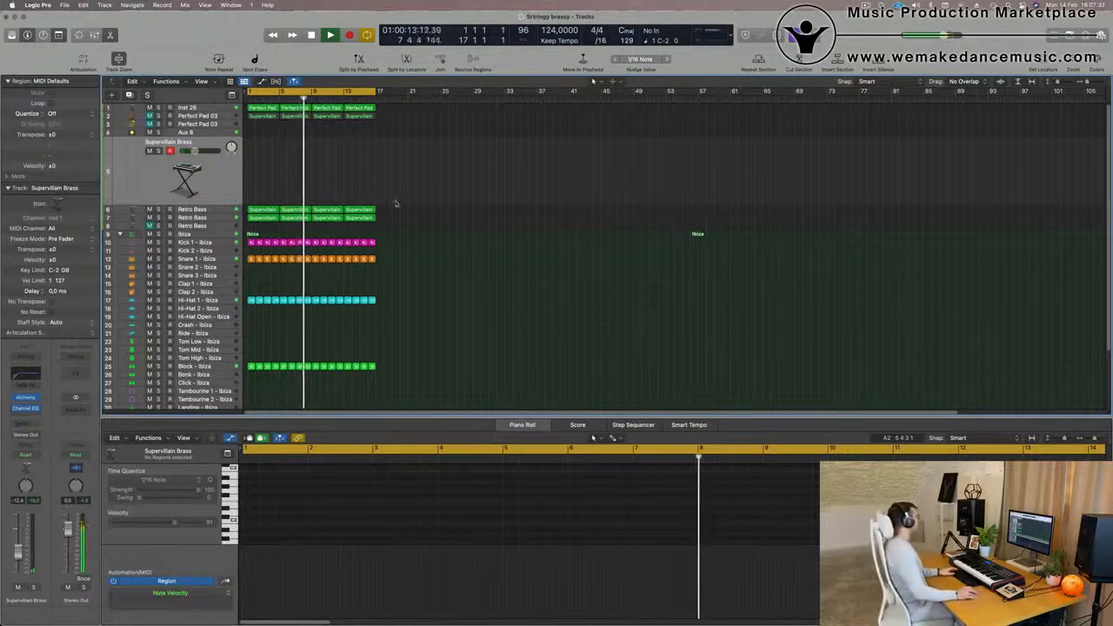
pyautogui.press('Return')
pyautogui.press('space')
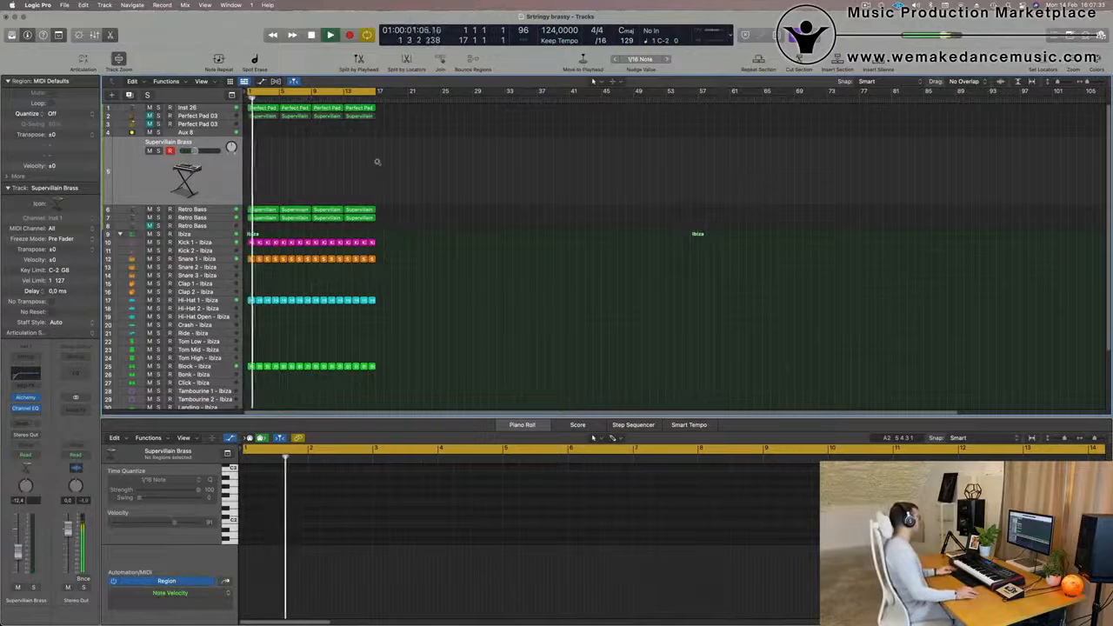
pyautogui.scroll(3, 379, 164)
pyautogui.scroll(-3, 378, 164)
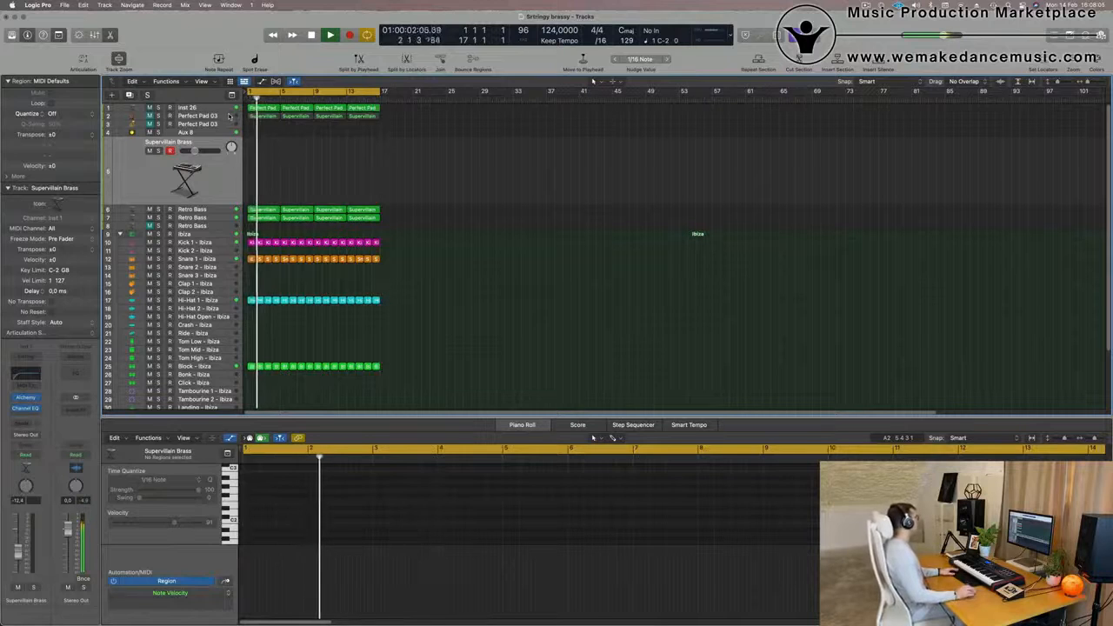
# Mute the Inst 26 pad track while the arrangement keeps playing.
pyautogui.click(228, 108)
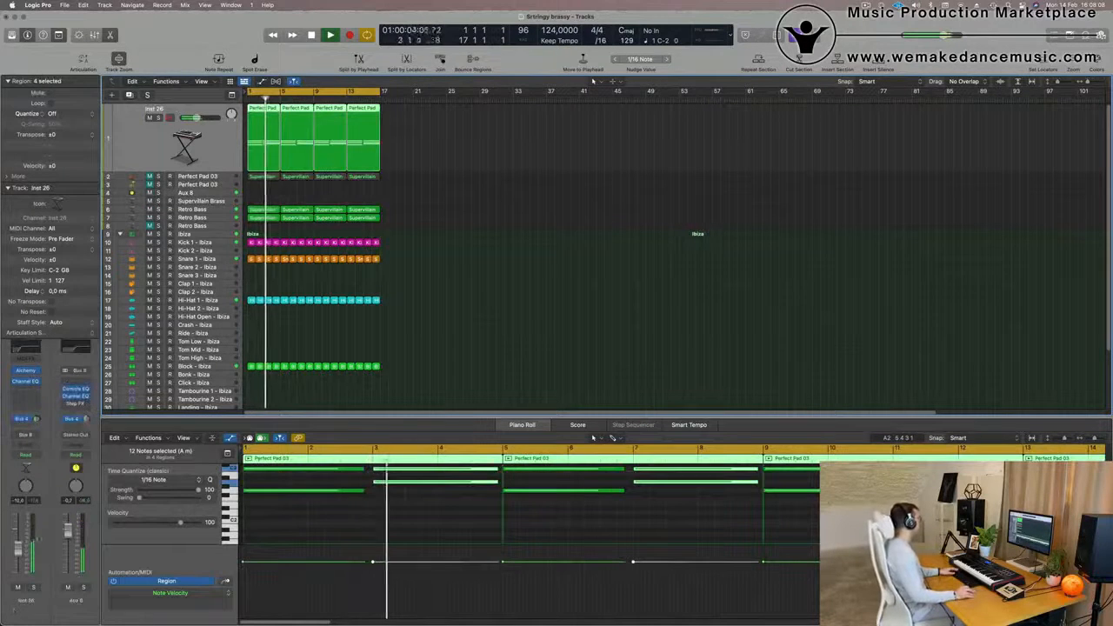
pyautogui.click(17, 587)
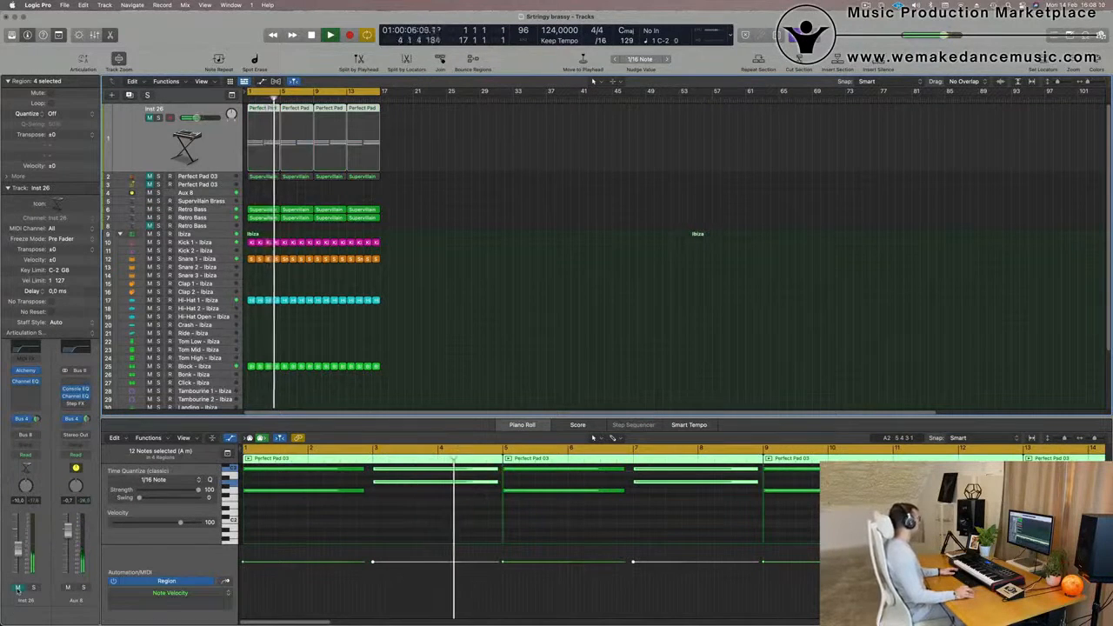
pyautogui.scroll(2, 439, 343)
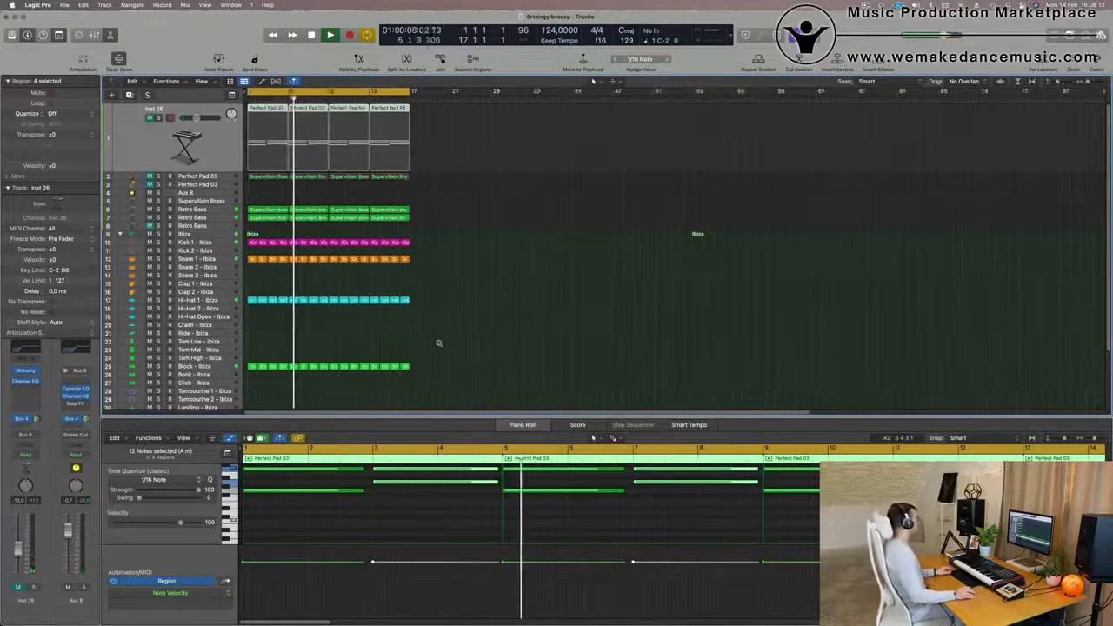
pyautogui.scroll(2, 439, 343)
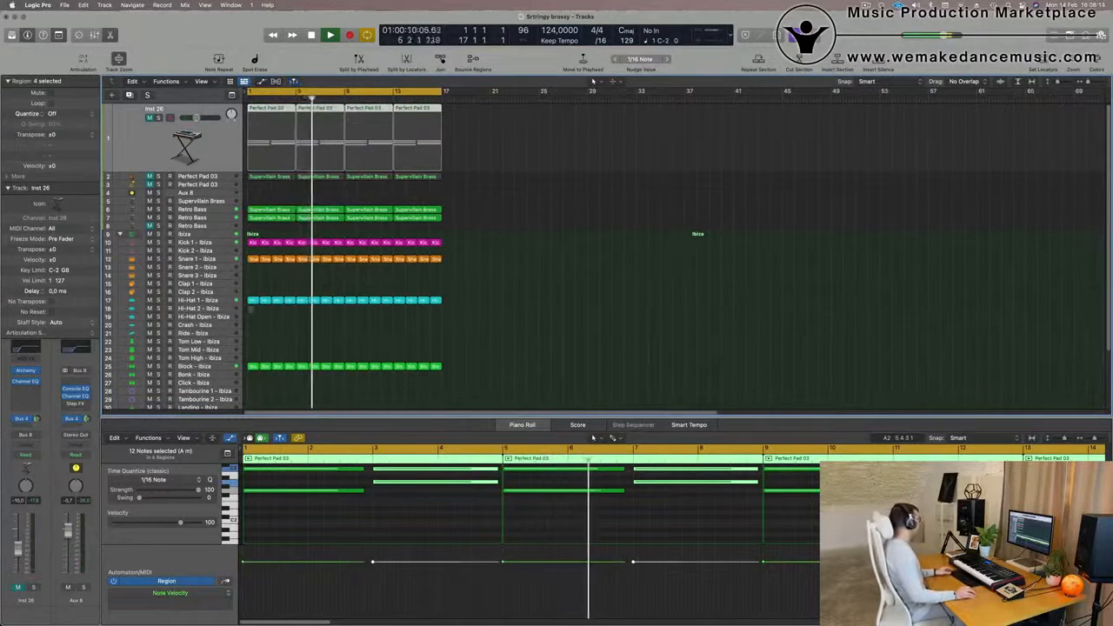
# Copy the first Hi-Hat 1 region to bar 1 of the Hi-Hat Open track.
pyautogui.click(252, 301)
pyautogui.moveTo(252, 300)
pyautogui.mouseDown()
pyautogui.moveTo(253, 330)
pyautogui.moveTo(253, 318)
pyautogui.mouseUp()
pyautogui.press('Return')
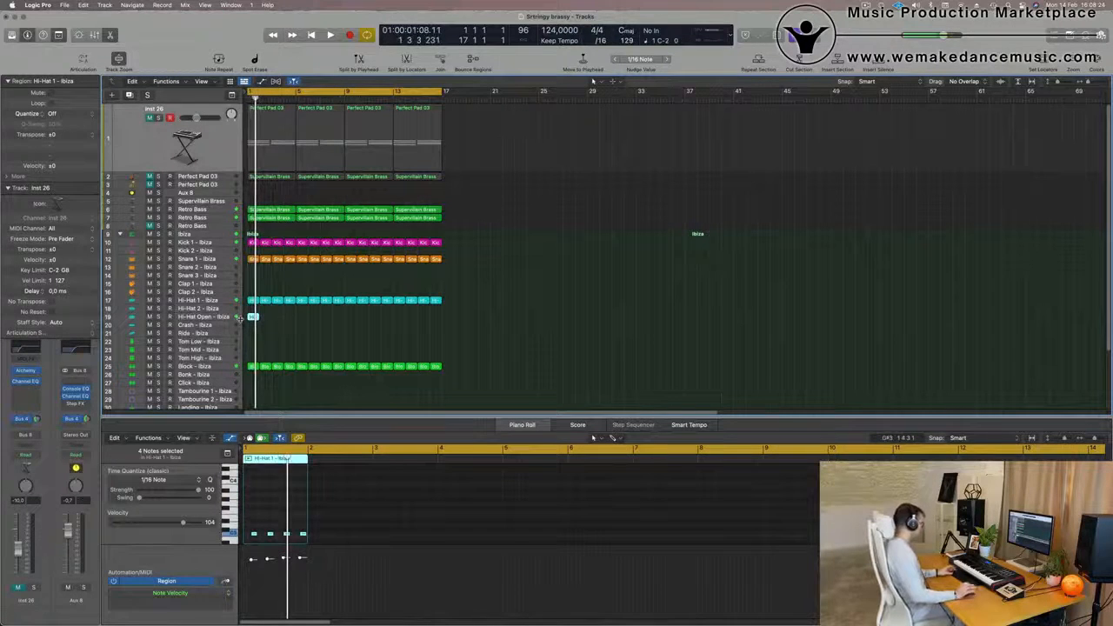
# Repeat the copied Hi-Hat Open region up to bar 17 and play the result from the start.
pyautogui.press('super+r')
pyautogui.press('super+r')
pyautogui.press('super+r')
pyautogui.press('super+r')
pyautogui.press('super+r')
pyautogui.press('super+r')
pyautogui.press('super+r')
pyautogui.press('super+r')
pyautogui.press('super+r')
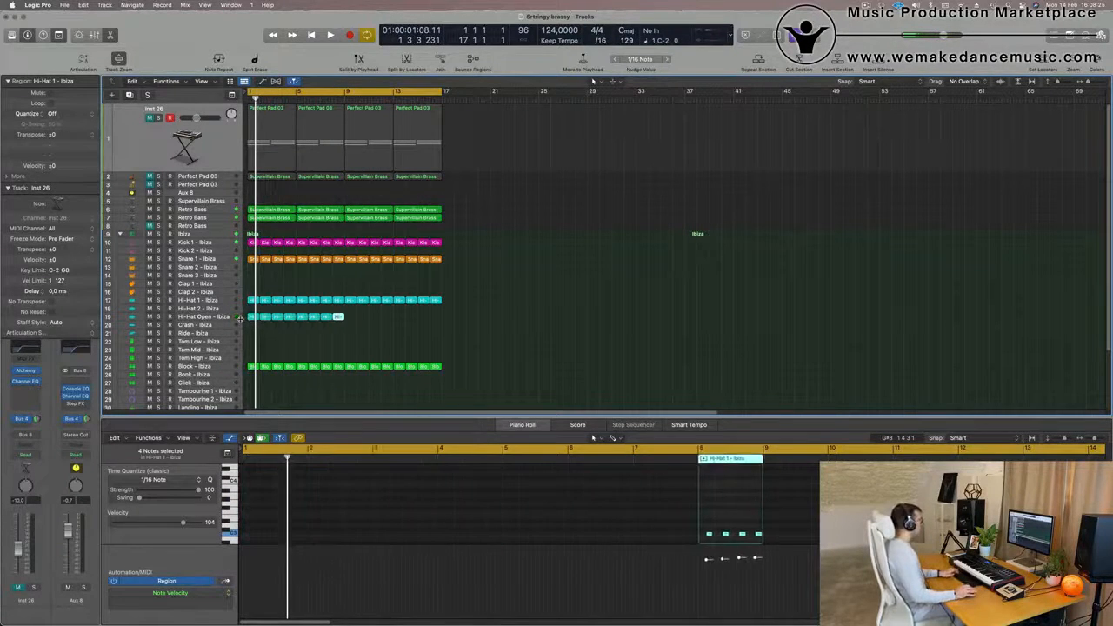
pyautogui.press('super+r')
pyautogui.press('space')
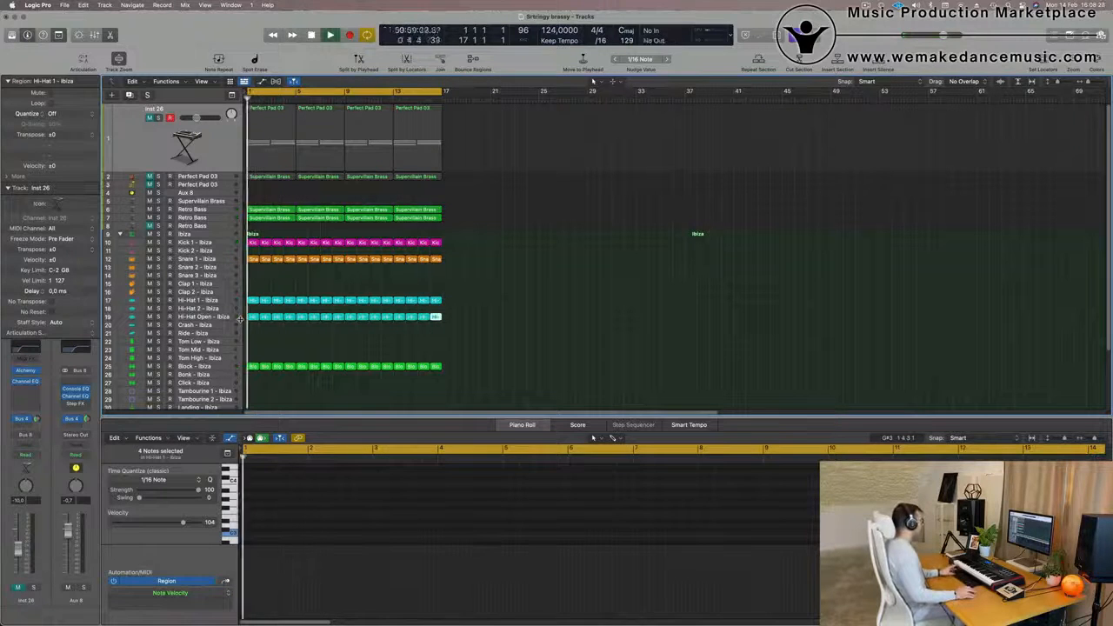
# Select the Hi-Hat Open track and slightly lower its volume while listening from the start.
pyautogui.click(218, 318)
pyautogui.press('space')
pyautogui.press('space')
pyautogui.press('space')
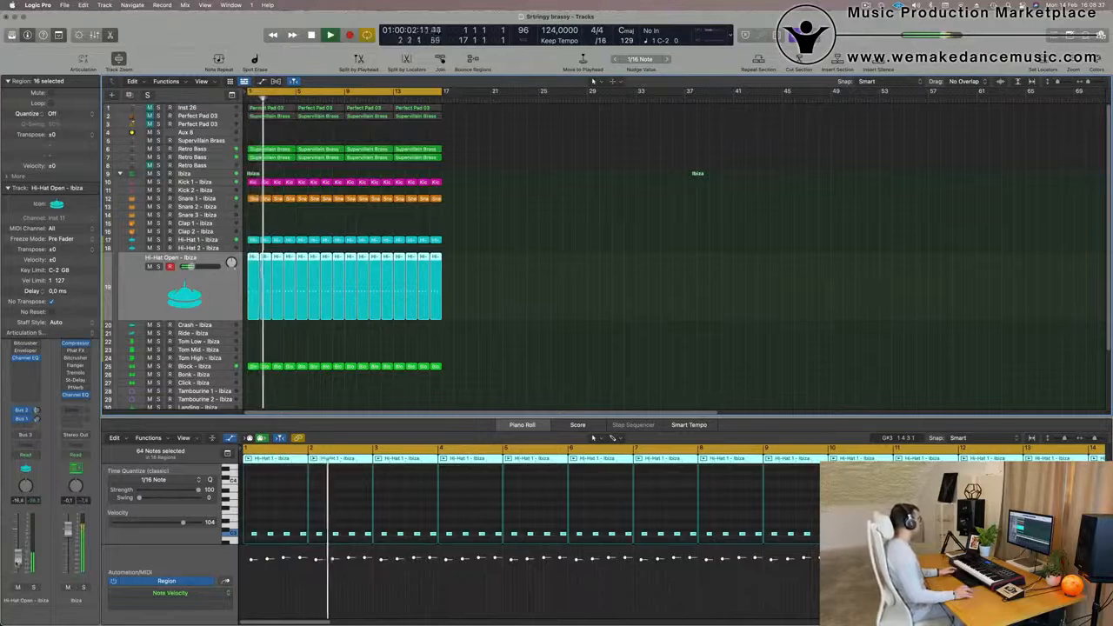
# Copy the first Hi-Hat Open region to bar 1 of the Tom Low track, select its four notes and play from the start.
pyautogui.scroll(-2, 554, 299)
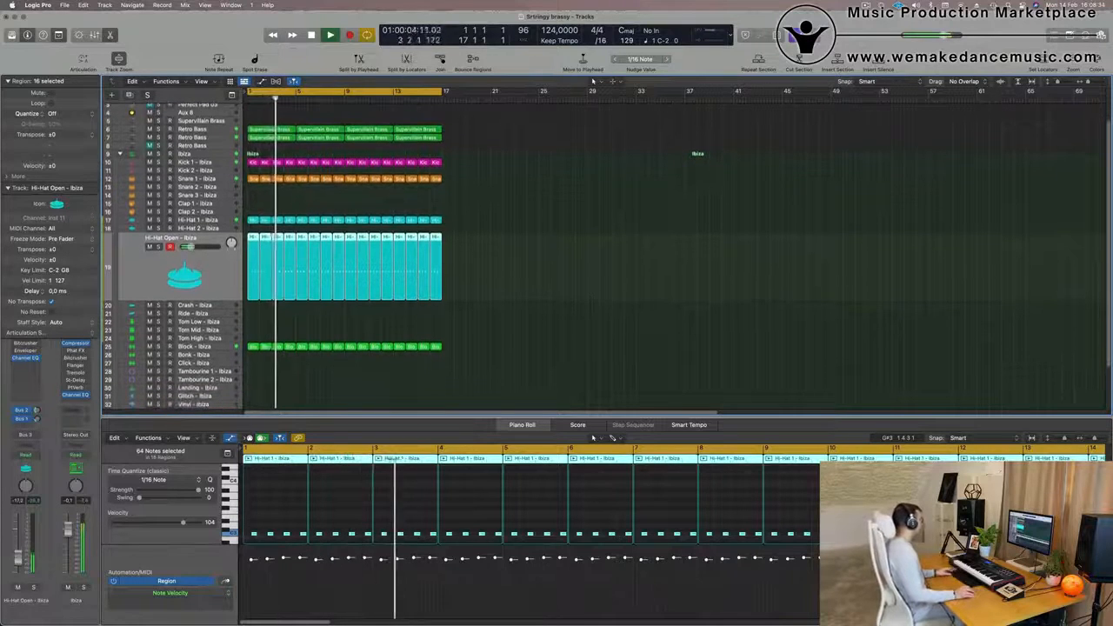
pyautogui.click(252, 237)
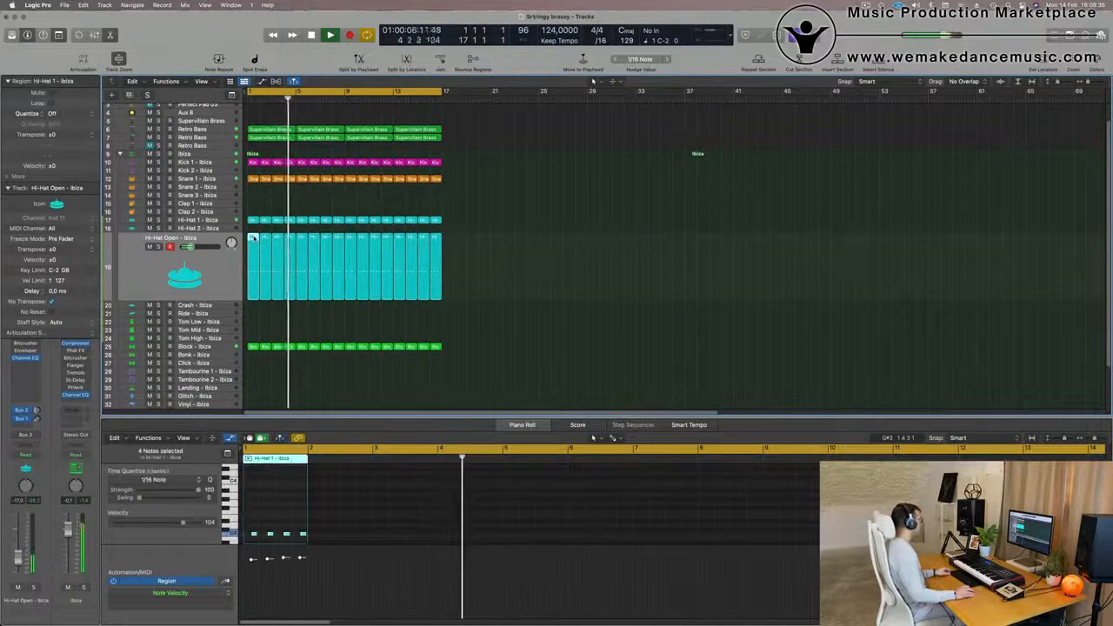
pyautogui.moveTo(253, 290); pyautogui.dragTo(253, 325)
pyautogui.press('space')
pyautogui.press('space')
pyautogui.scroll(-2, 273, 514)
pyautogui.moveTo(246, 501); pyautogui.dragTo(325, 522)
pyautogui.press('space')
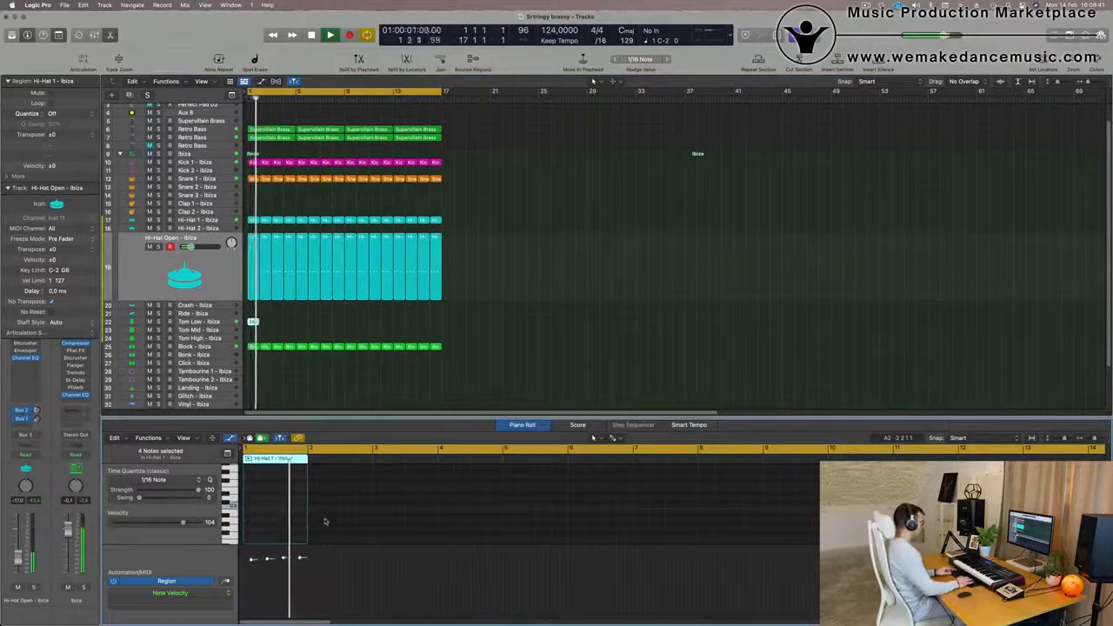
# Play the drum loop from the start to check the open hi-hat and low tom parts together.
pyautogui.press('space')
pyautogui.scroll(5, 323, 334)
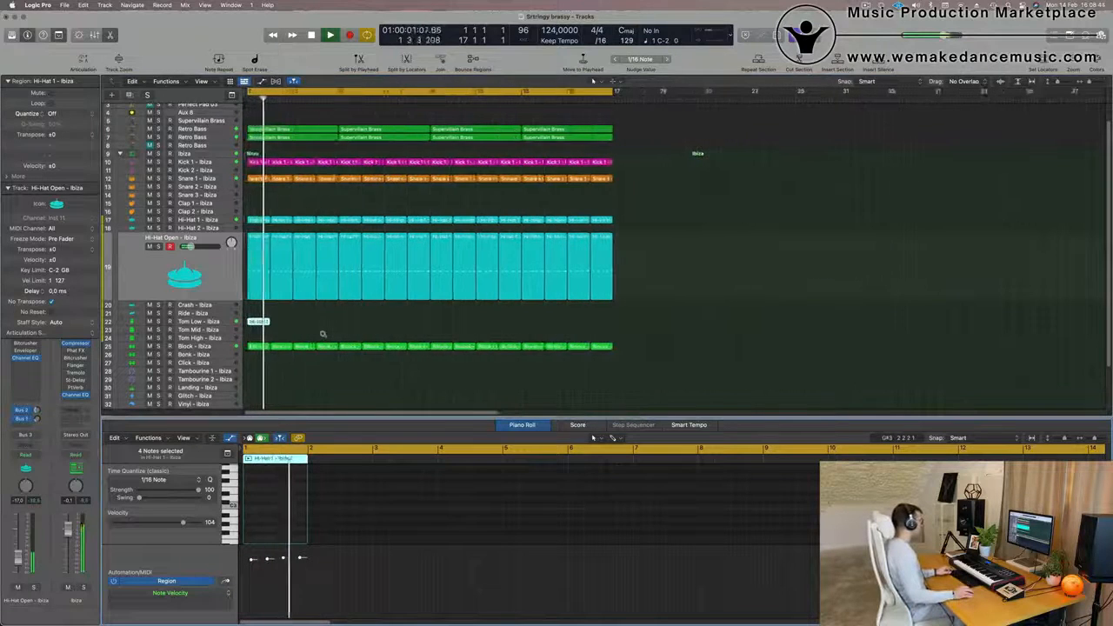
pyautogui.scroll(-4, 277, 500)
pyautogui.scroll(-2, 278, 499)
pyautogui.press('space')
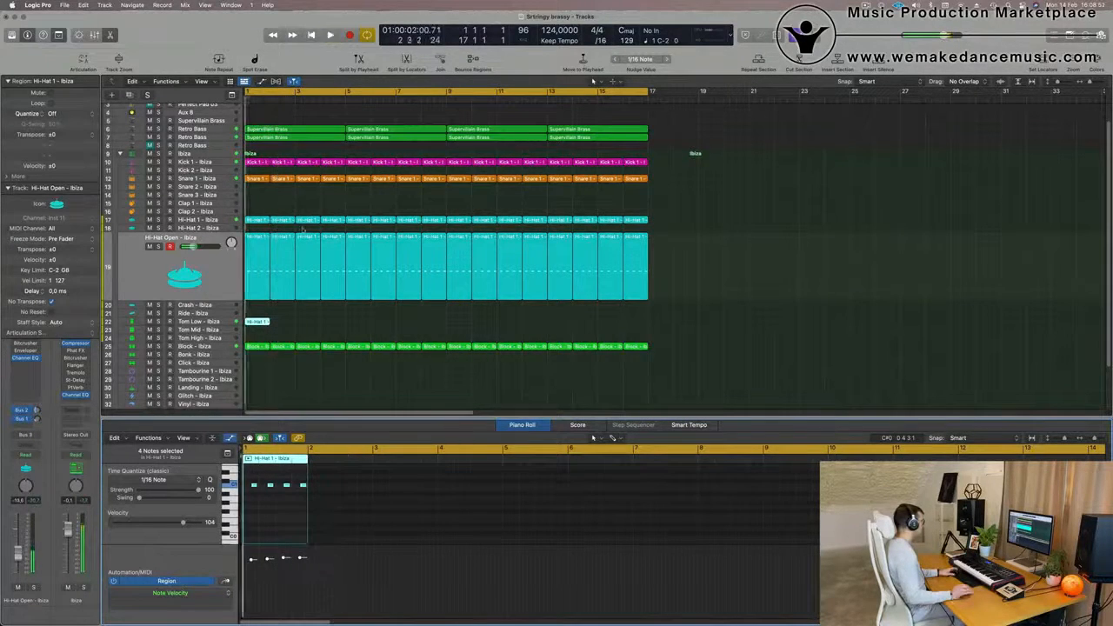
pyautogui.click(224, 322)
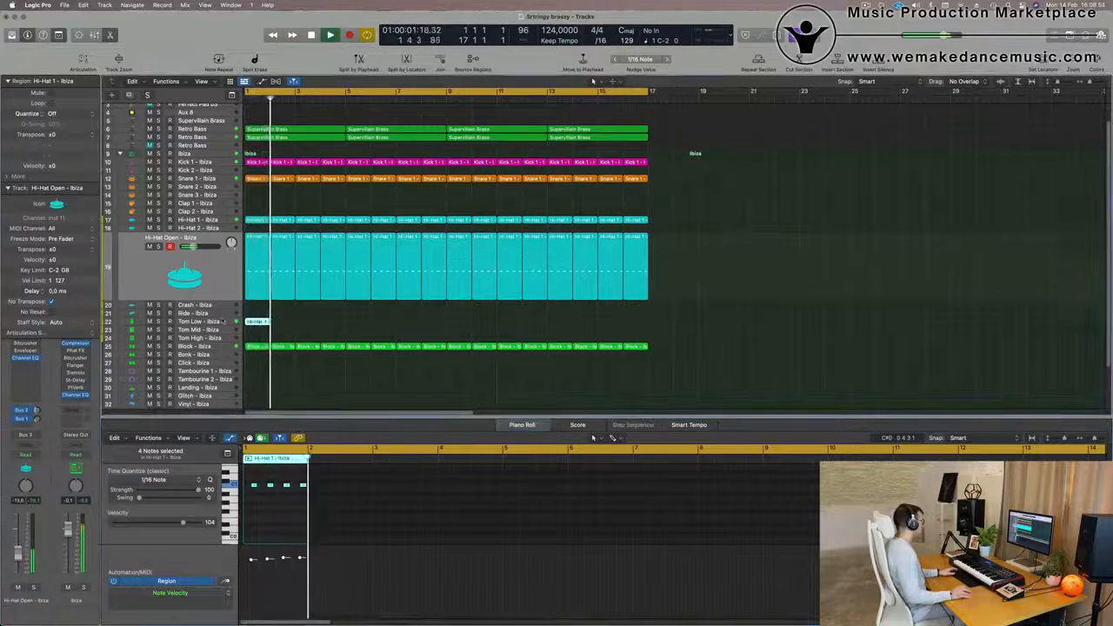
pyautogui.press('space')
pyautogui.click(225, 237)
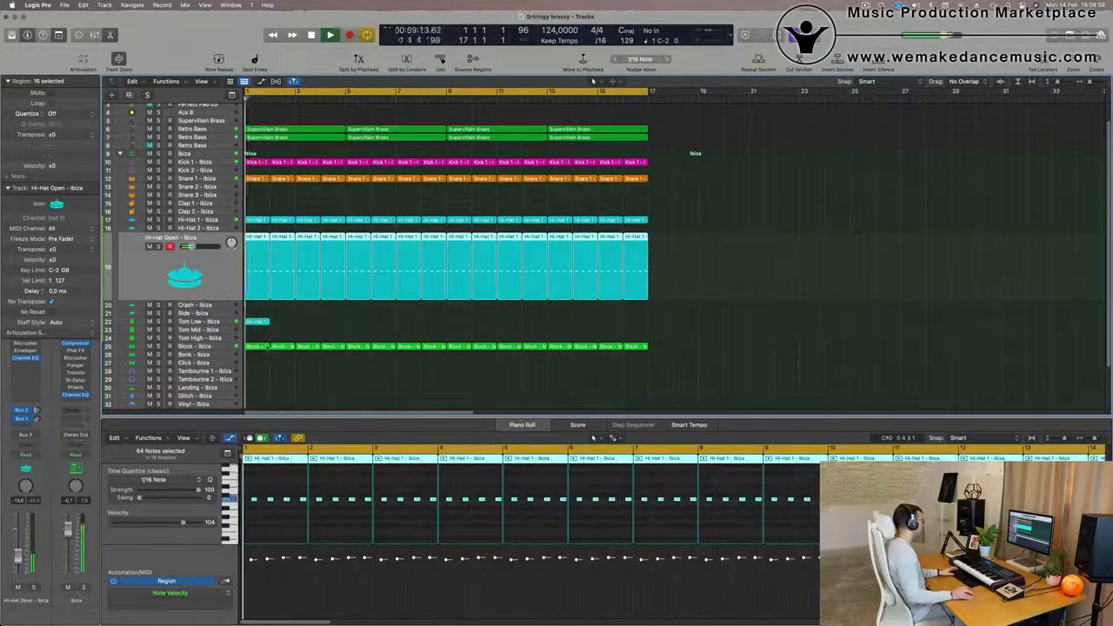
# Select the Tom Low region and delete its first three notes, keeping only the last note of the bar.
pyautogui.click(231, 324)
pyautogui.press('space')
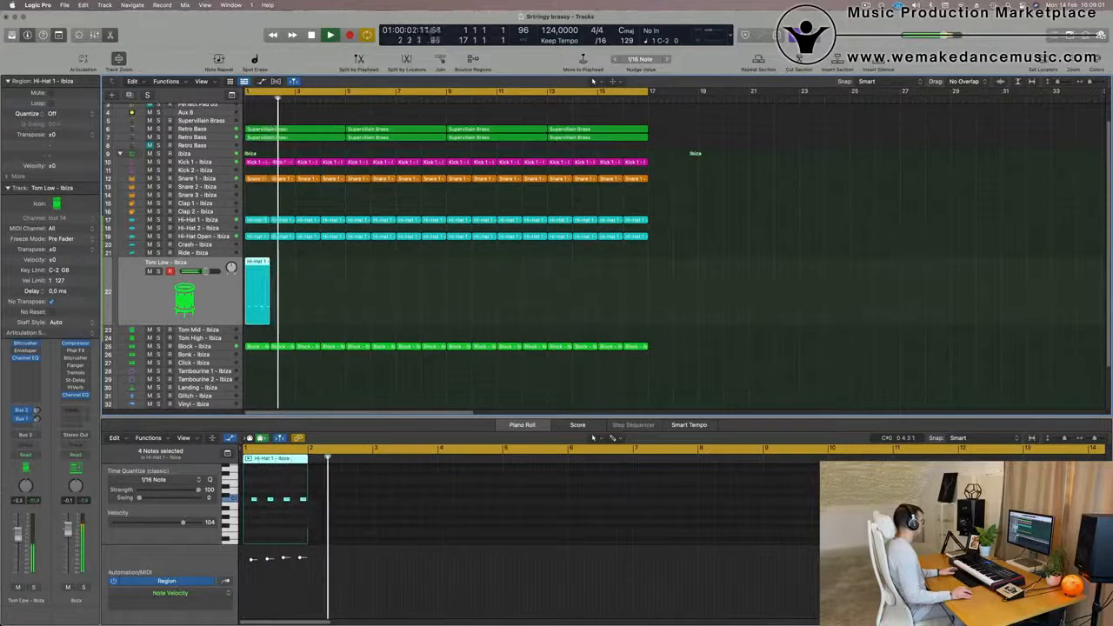
pyautogui.click(291, 511)
pyautogui.press('space')
pyautogui.moveTo(293, 511); pyautogui.dragTo(293, 512)
pyautogui.press('Delete')
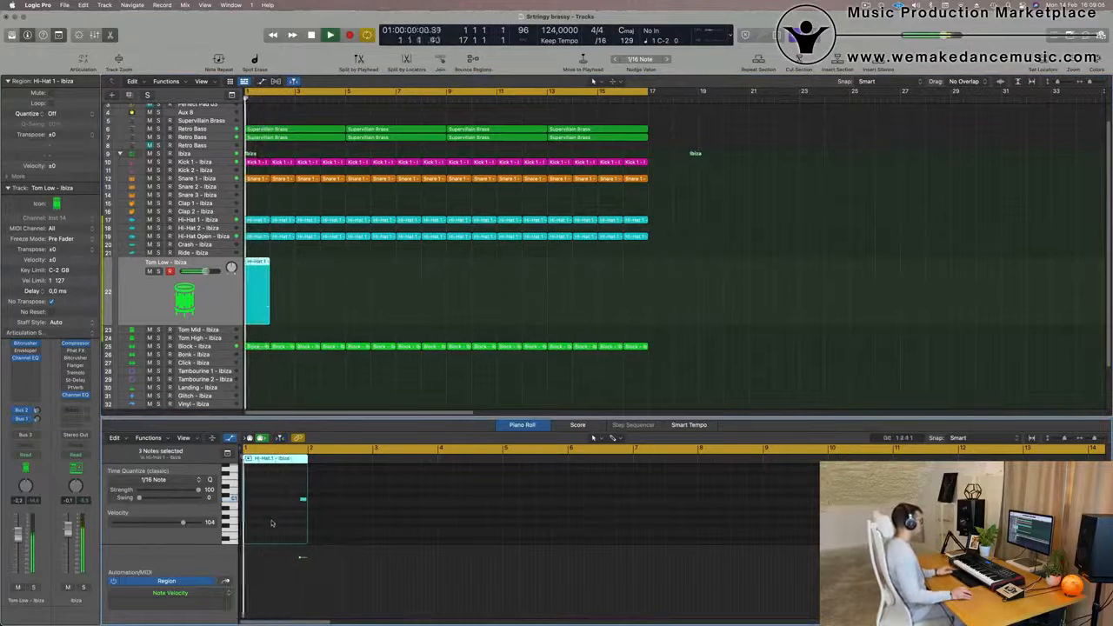
pyautogui.scroll(5, 273, 523)
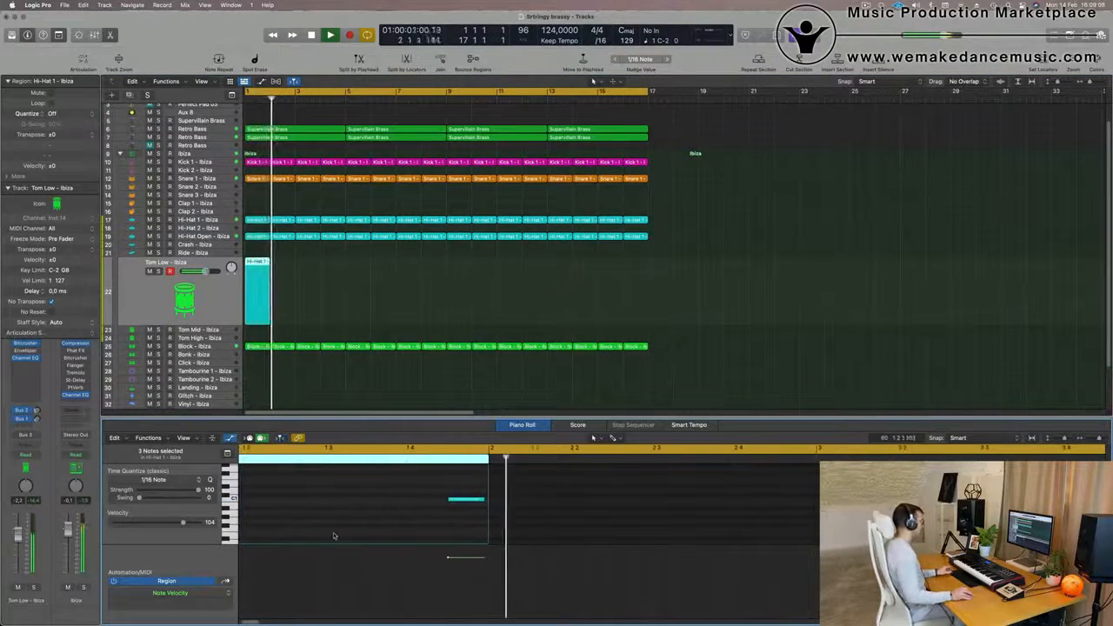
# Repeat the edited Tom Low region up to bar 17 while playing the loop.
pyautogui.press('space')
pyautogui.click(338, 299)
pyautogui.click(220, 301)
pyautogui.press('space')
pyautogui.press('space')
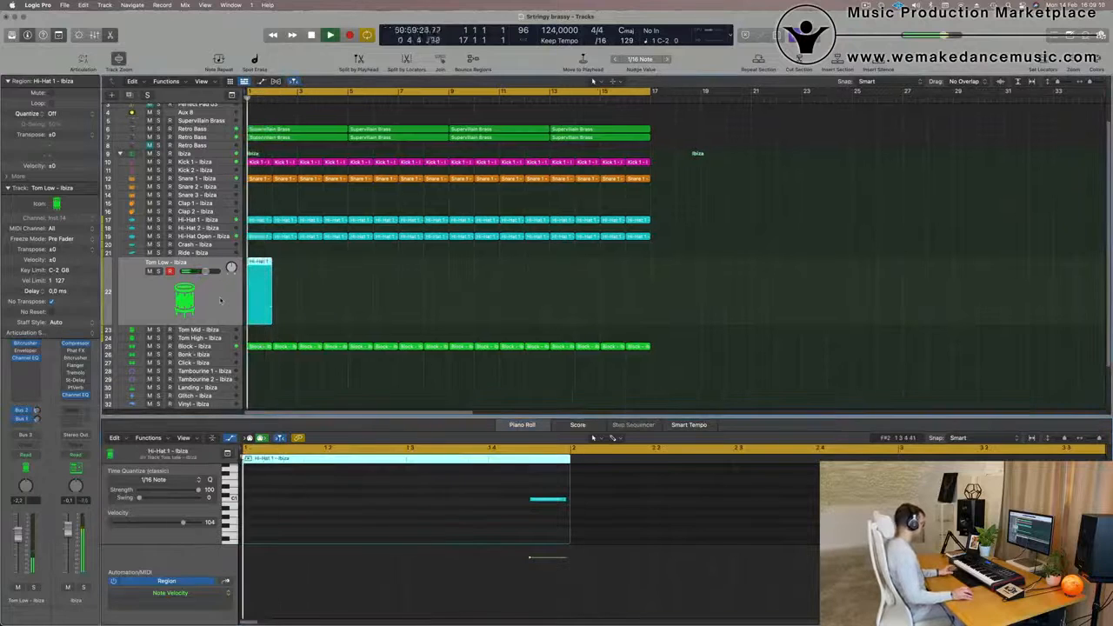
pyautogui.press('super+r')
pyautogui.press('super+r')
pyautogui.press('super+r')
pyautogui.press('super+r')
pyautogui.press('super+r')
pyautogui.press('super+r')
pyautogui.press('super+r')
pyautogui.press('super+r')
pyautogui.press('super+r')
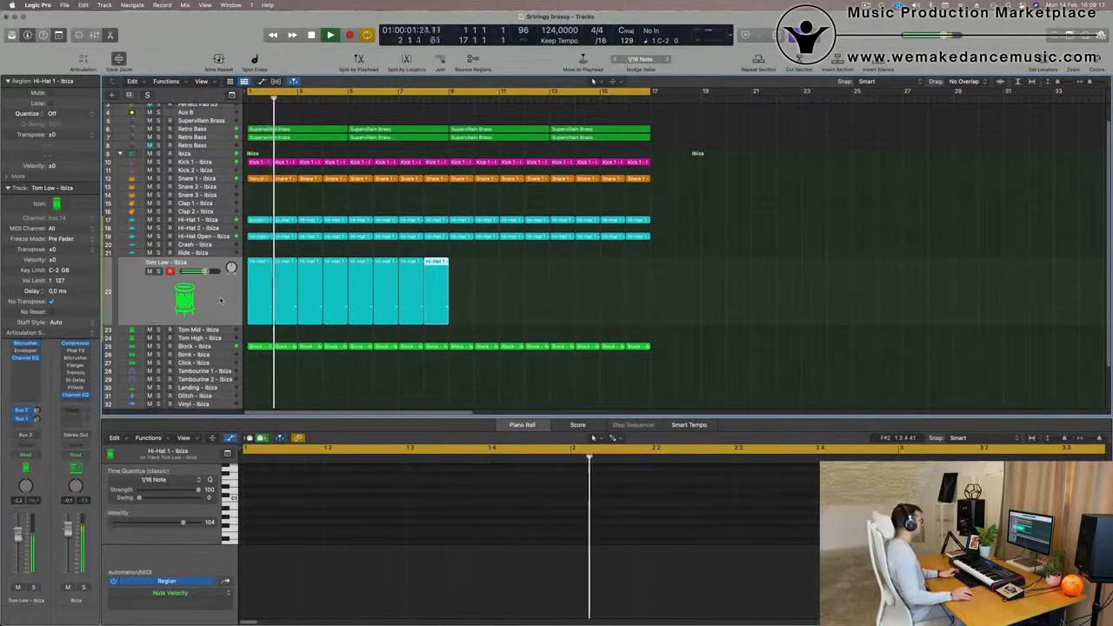
pyautogui.press('super+r')
pyautogui.press('super+r')
pyautogui.press('super+r')
pyautogui.press('super+r')
pyautogui.press('super+r')
pyautogui.press('super+r')
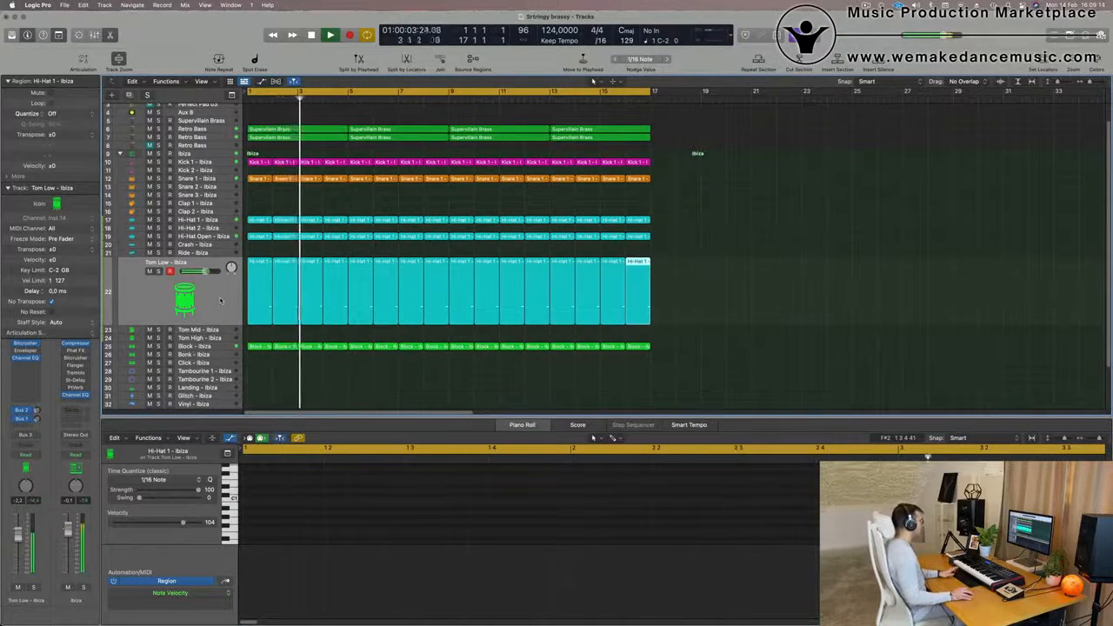
# Select all regions on the Tom Low track and listen to the loop from the start.
pyautogui.press('space')
pyautogui.click(217, 294)
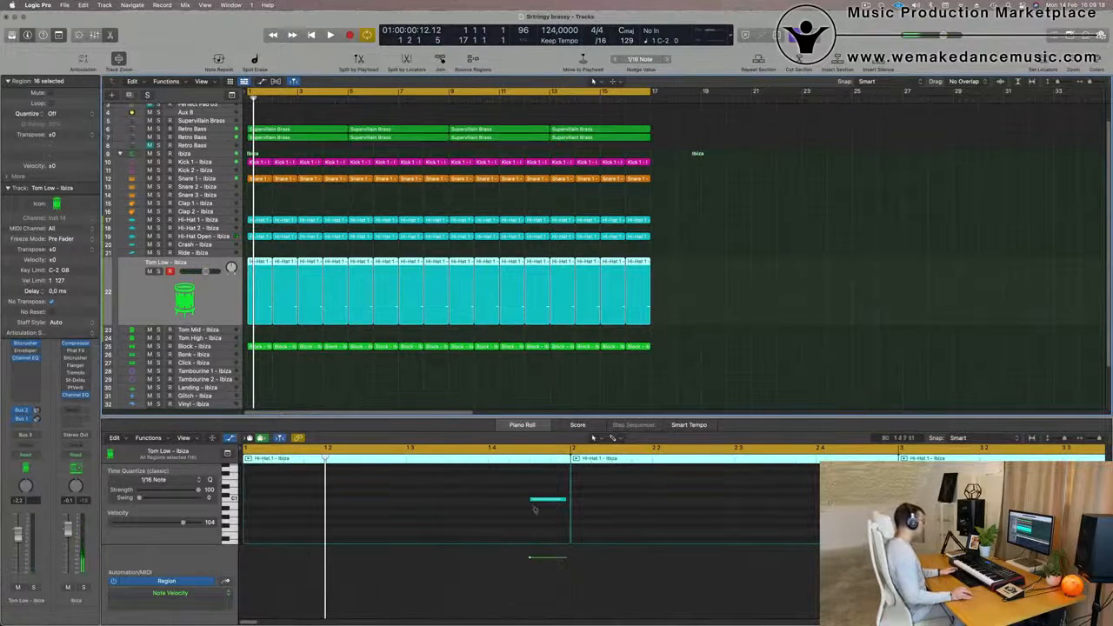
pyautogui.press('space')
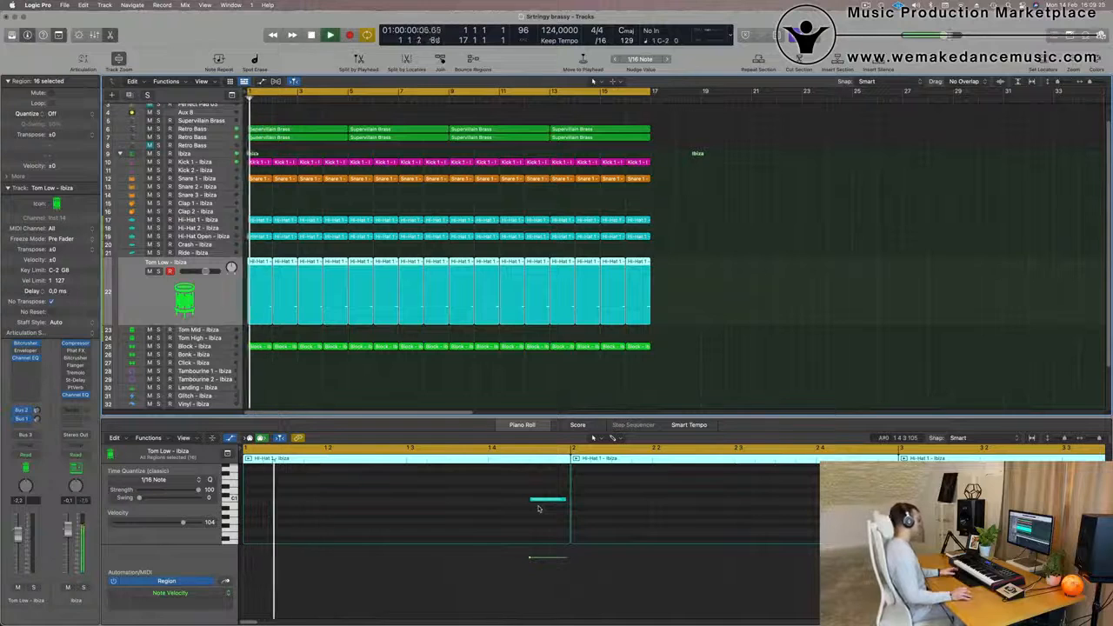
pyautogui.press('Return')
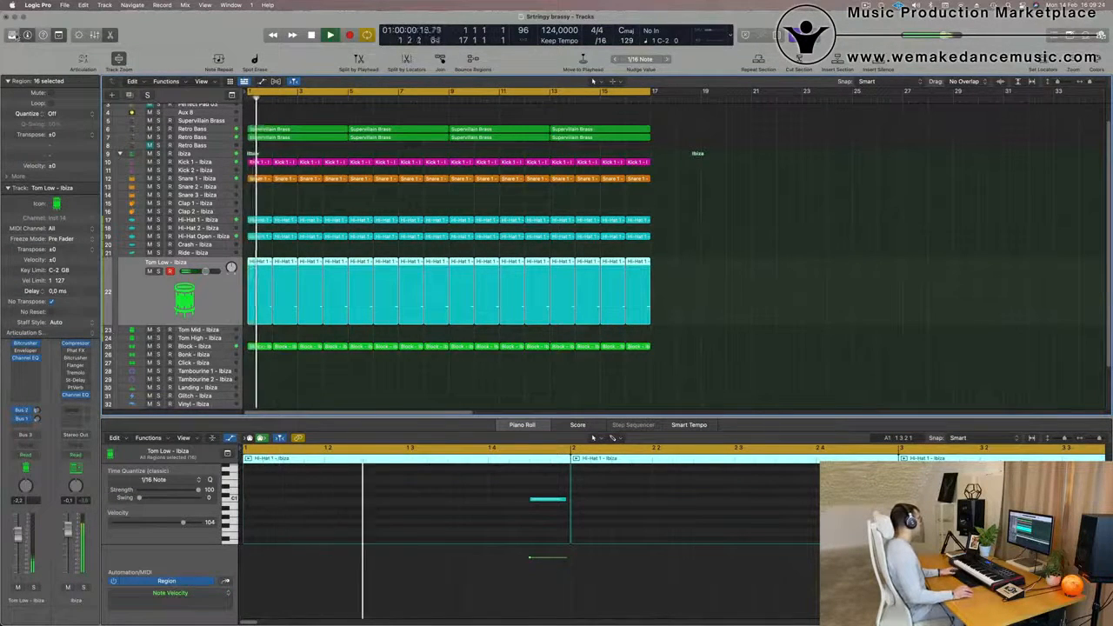
# Load the Tom Low - Advanced Machines sound on the Tom Low track, check it soloed and lower its volume to about -4.7 dB.
pyautogui.press('y')
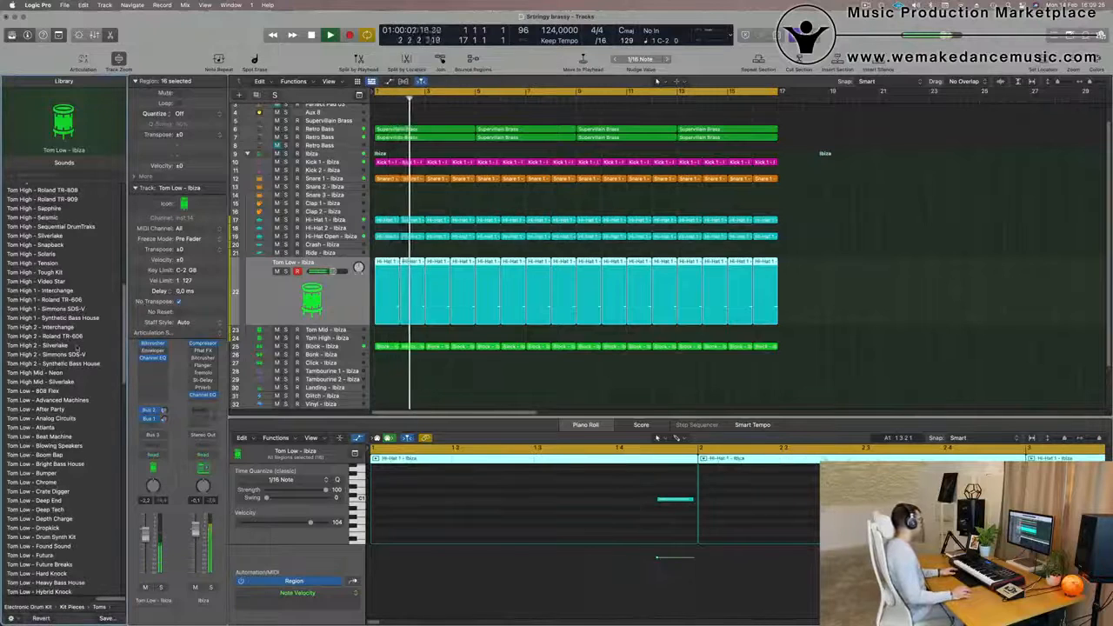
pyautogui.press('Return')
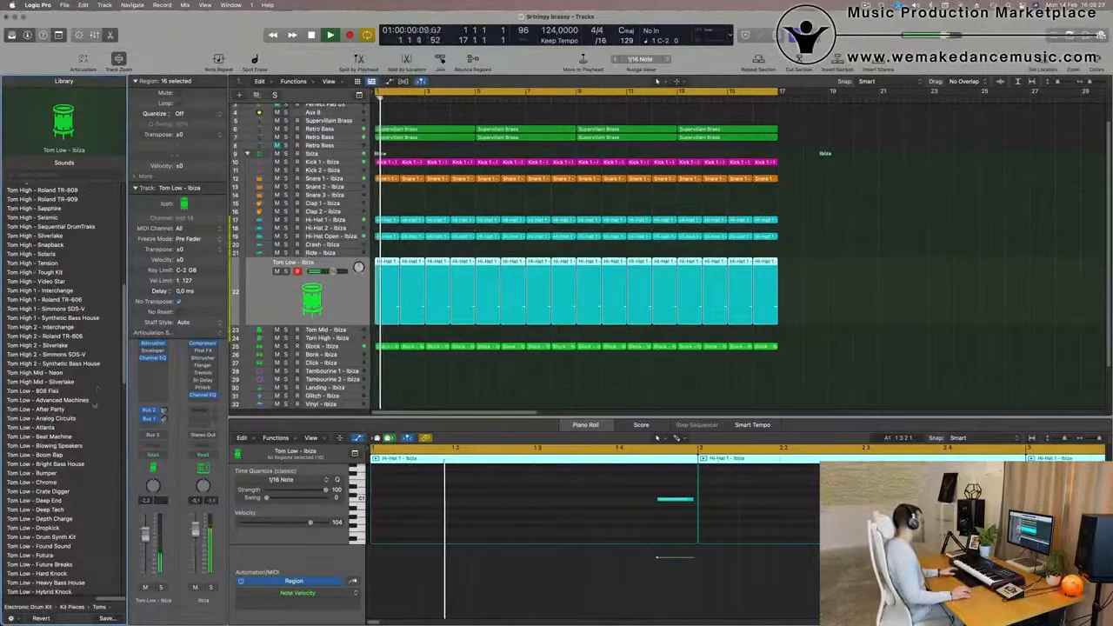
pyautogui.click(54, 400)
pyautogui.press('Return')
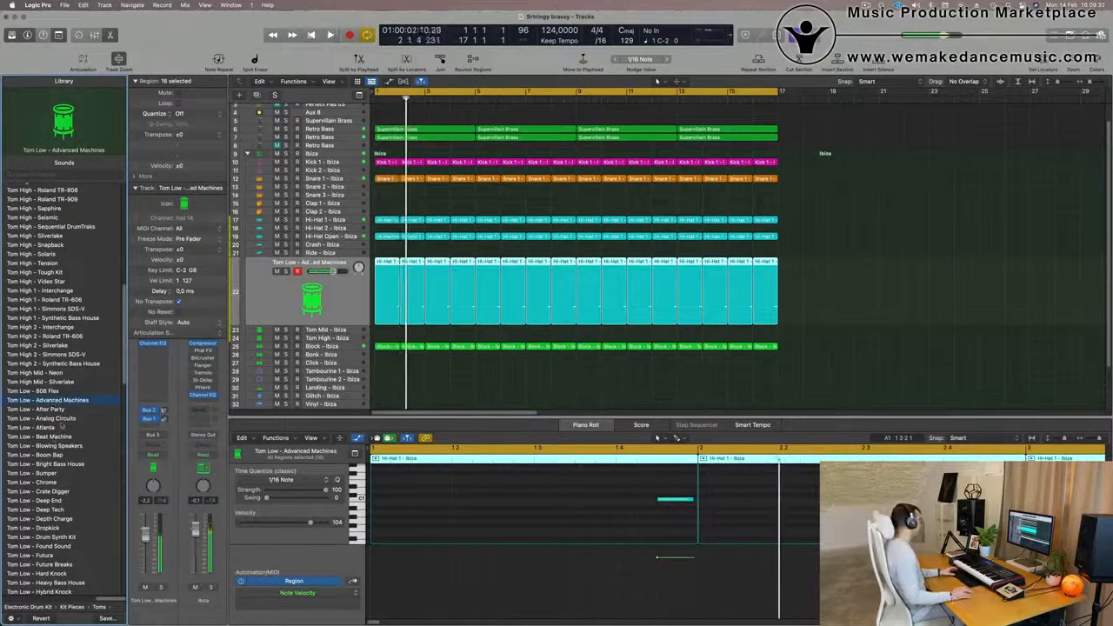
pyautogui.click(160, 587)
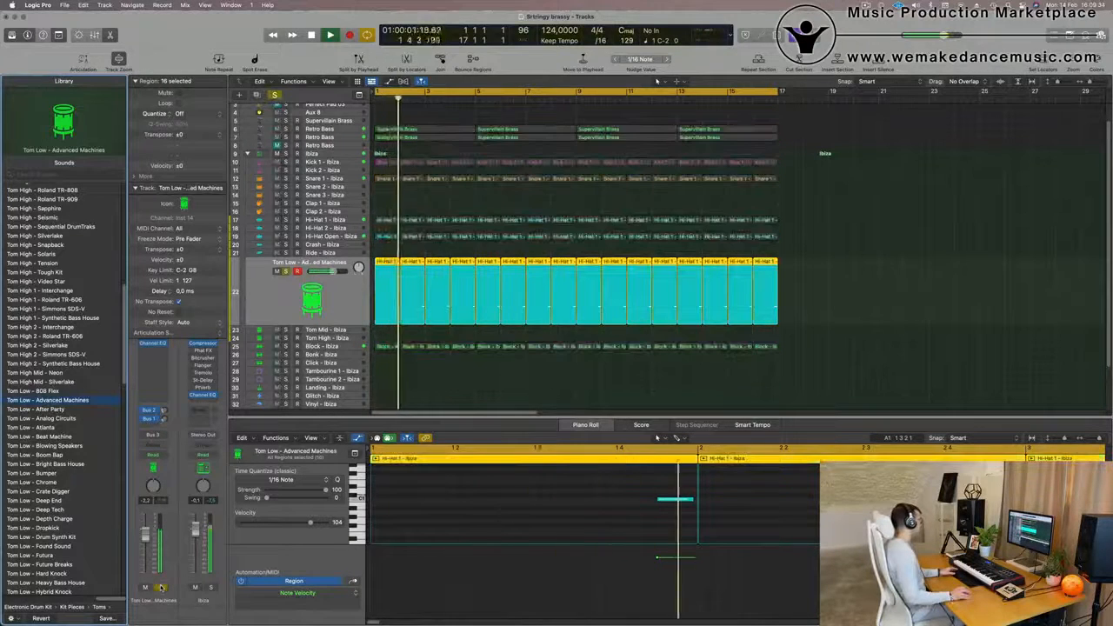
pyautogui.click(160, 588)
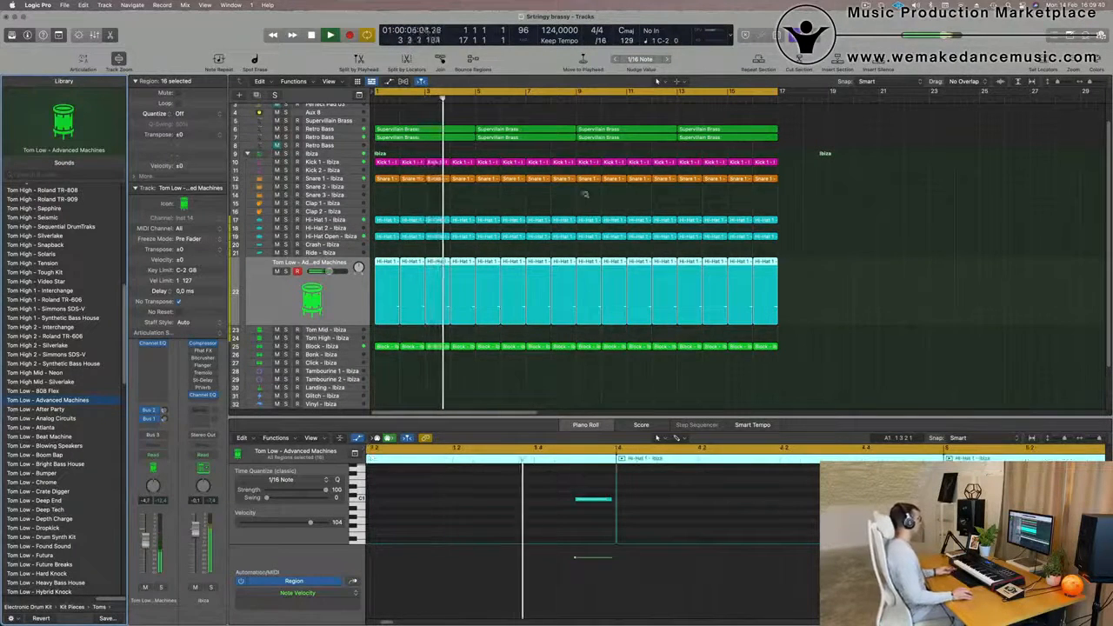
# Copy the first Snare 1 region to bar 1 of the Clap 1 track, select its two notes and play from the start.
pyautogui.hscroll(-5, 586, 194)
pyautogui.scroll(-4, 561, 212)
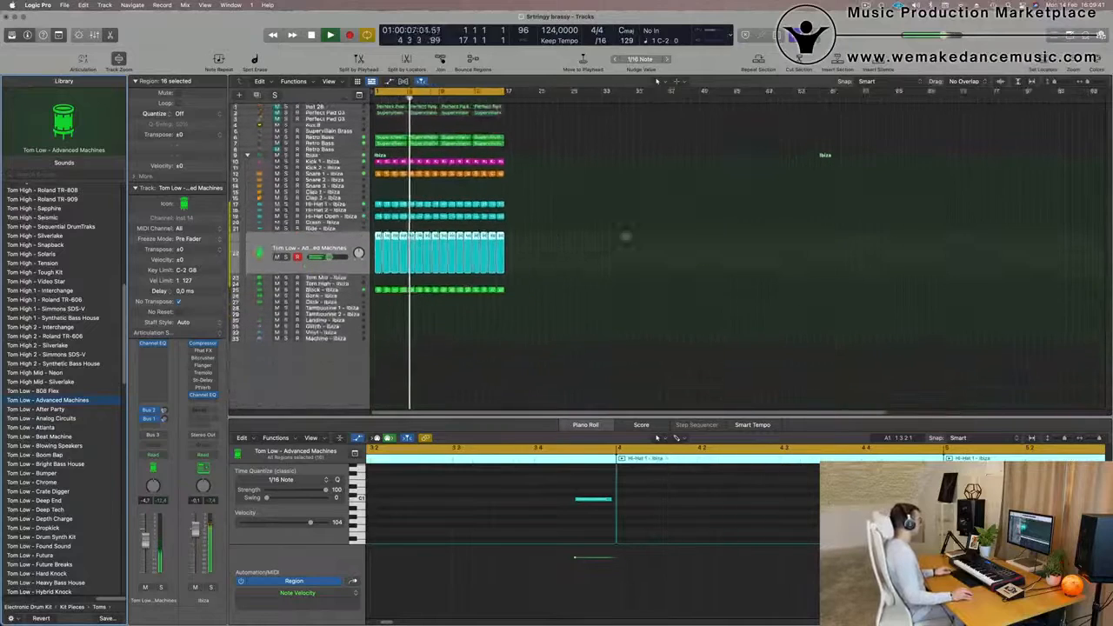
pyautogui.hscroll(3, 609, 236)
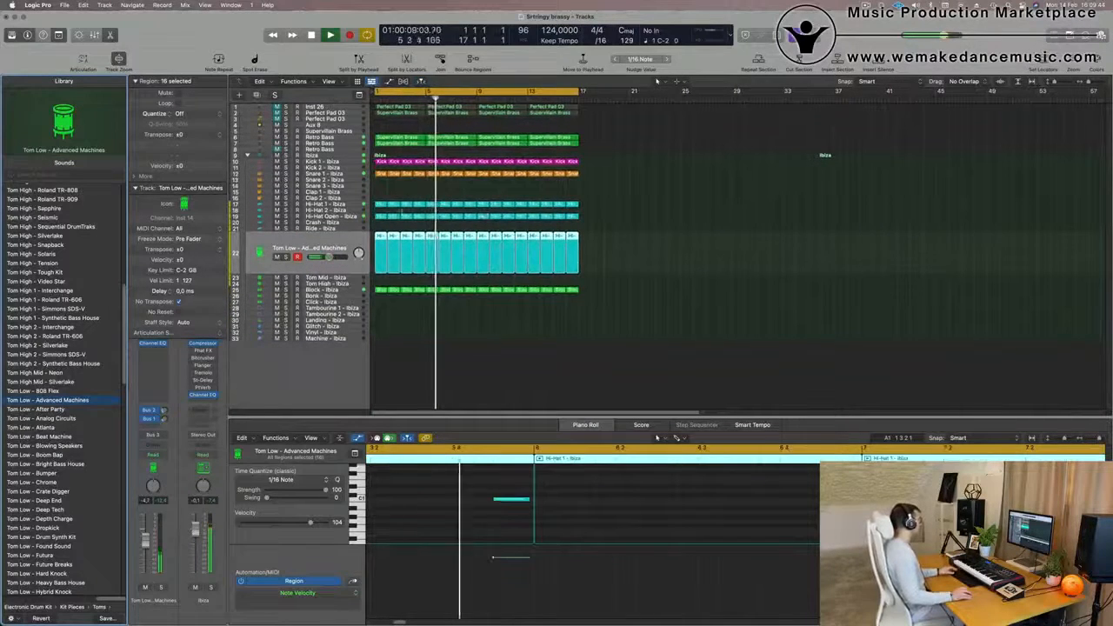
pyautogui.moveTo(379, 176); pyautogui.dragTo(383, 201)
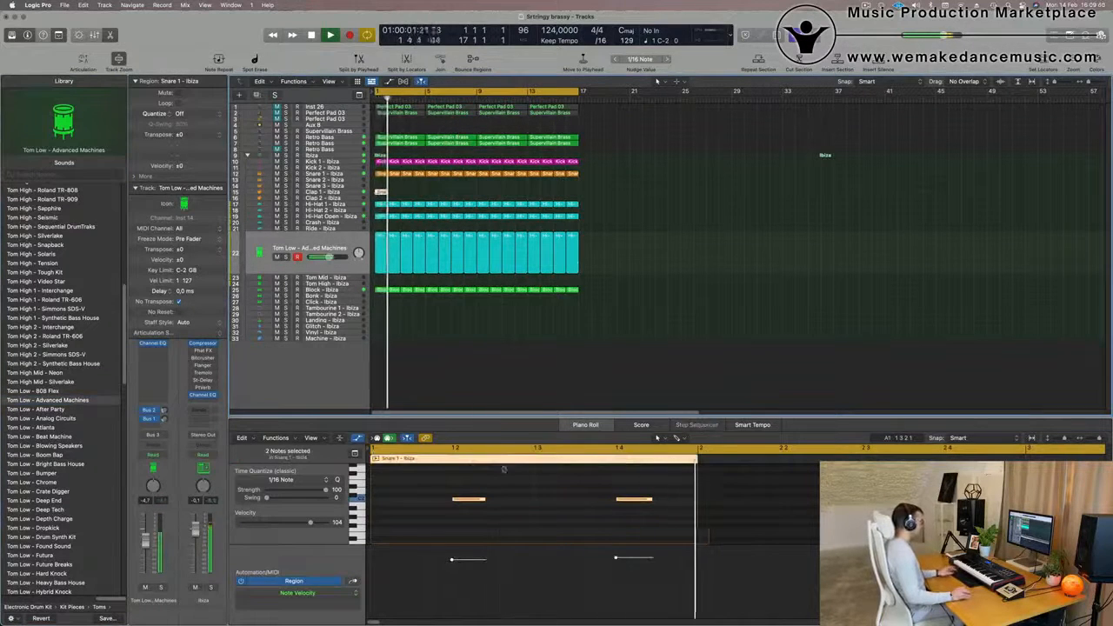
pyautogui.moveTo(448, 481); pyautogui.dragTo(677, 545)
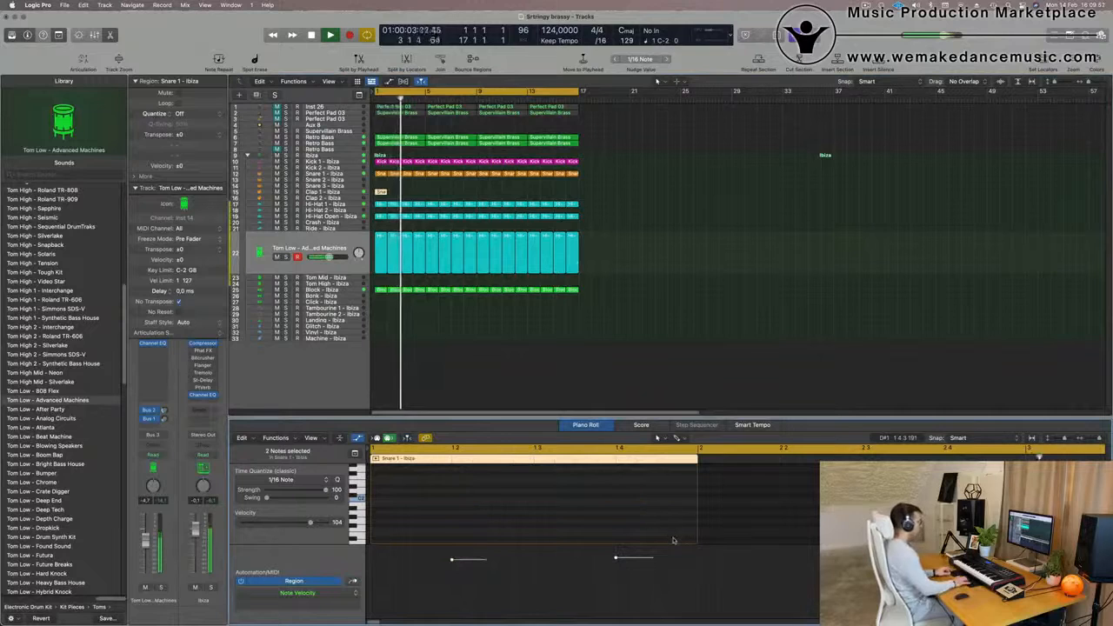
pyautogui.press('space')
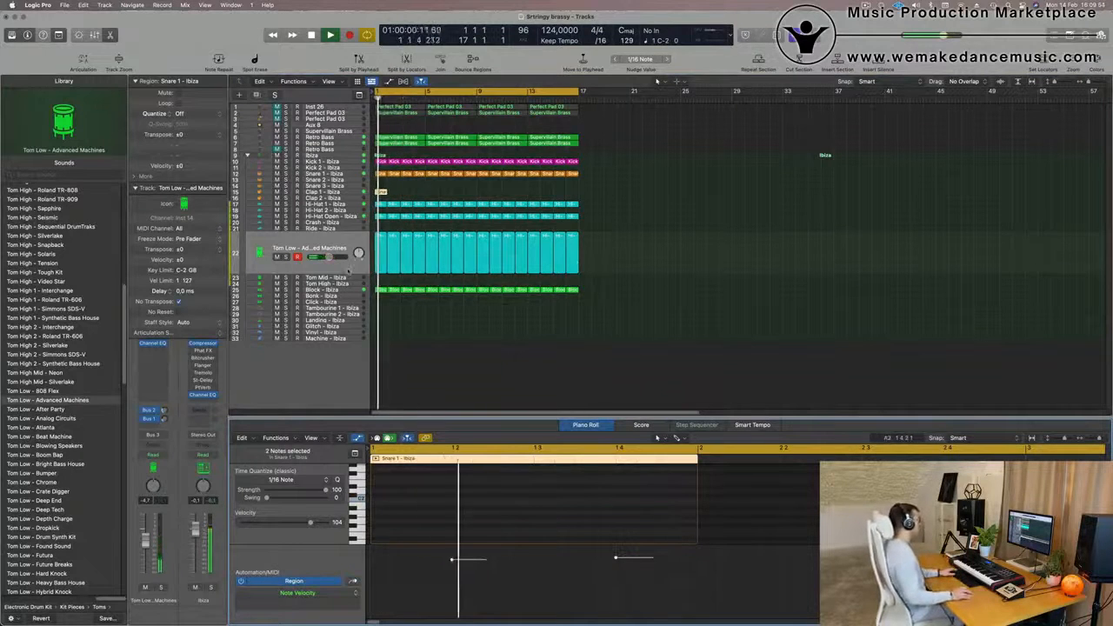
# Repeat the copied clap region up to bar 17 and adjust the Clap 1 track's volume while listening.
pyautogui.moveTo(413, 196); pyautogui.dragTo(368, 189)
pyautogui.press('super+r')
pyautogui.press('super+r')
pyautogui.press('super+r')
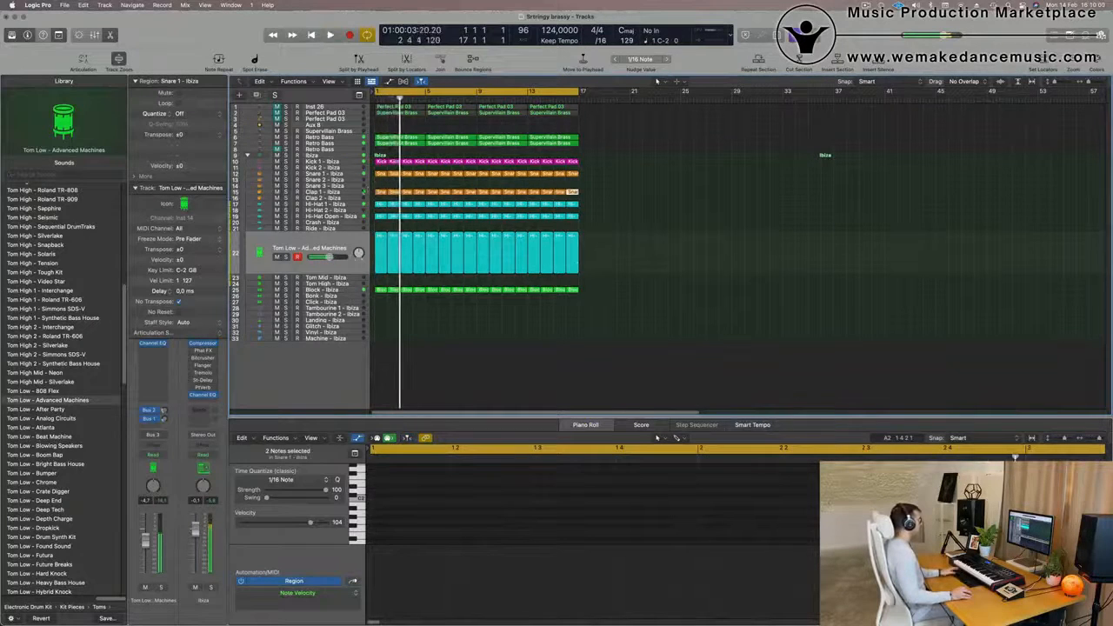
pyautogui.click(360, 193)
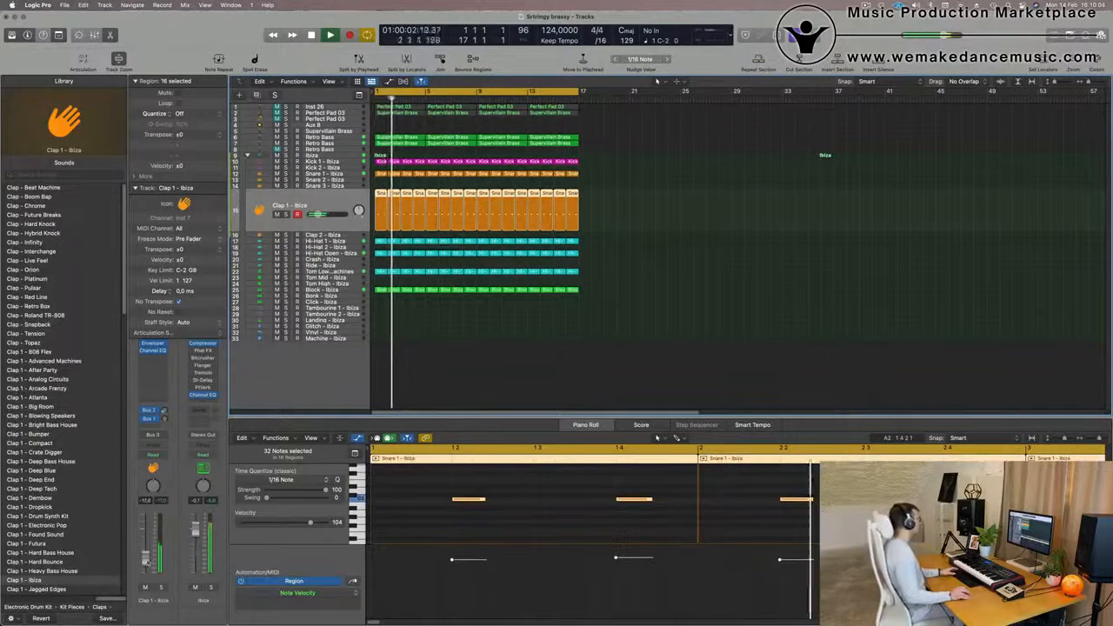
pyautogui.click(436, 360)
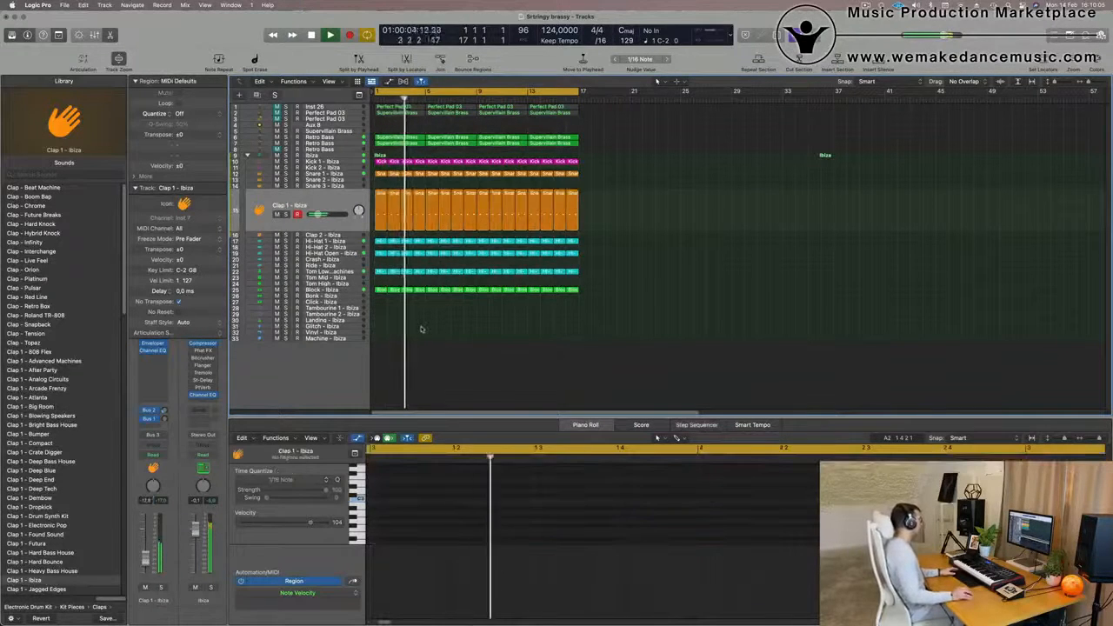
# Copy the first Block region to bar 1 of the Tambourine 2 track and play from the start.
pyautogui.click(381, 291)
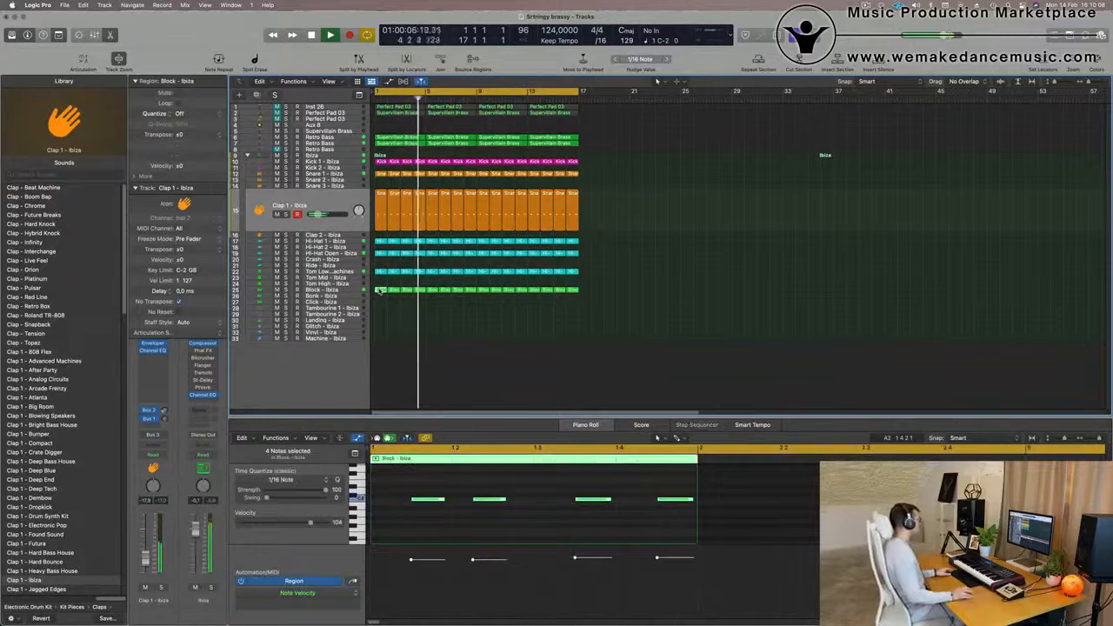
pyautogui.moveTo(380, 290); pyautogui.dragTo(380, 313)
pyautogui.press('space')
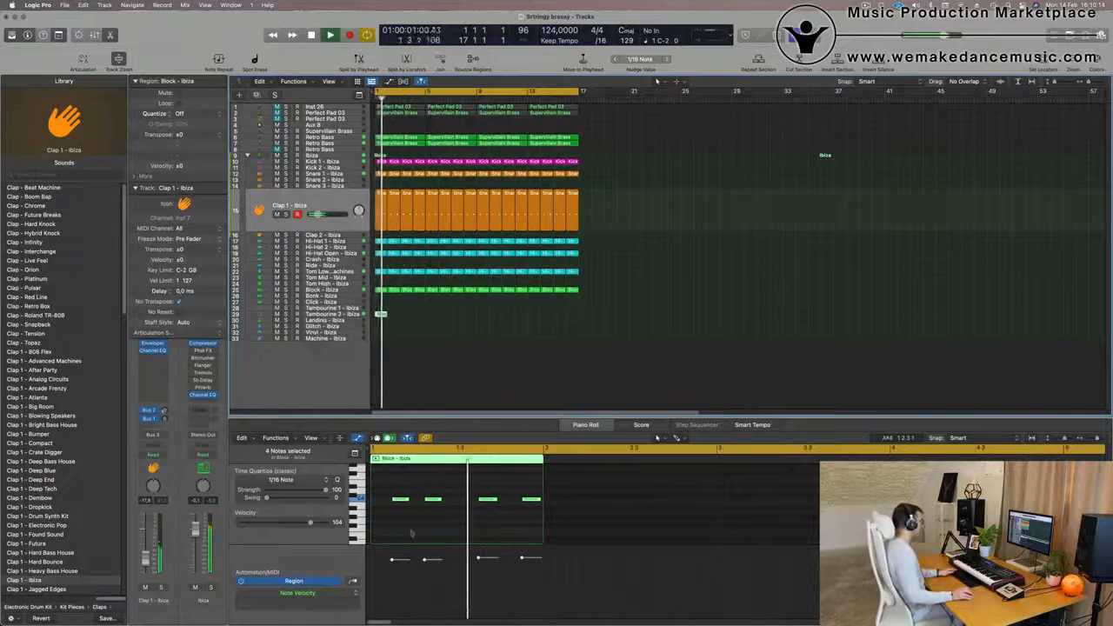
# Shift the four tambourine notes to start at the beginning of the bar and move the last note one sixteenth earlier.
pyautogui.moveTo(392, 484); pyautogui.dragTo(539, 530)
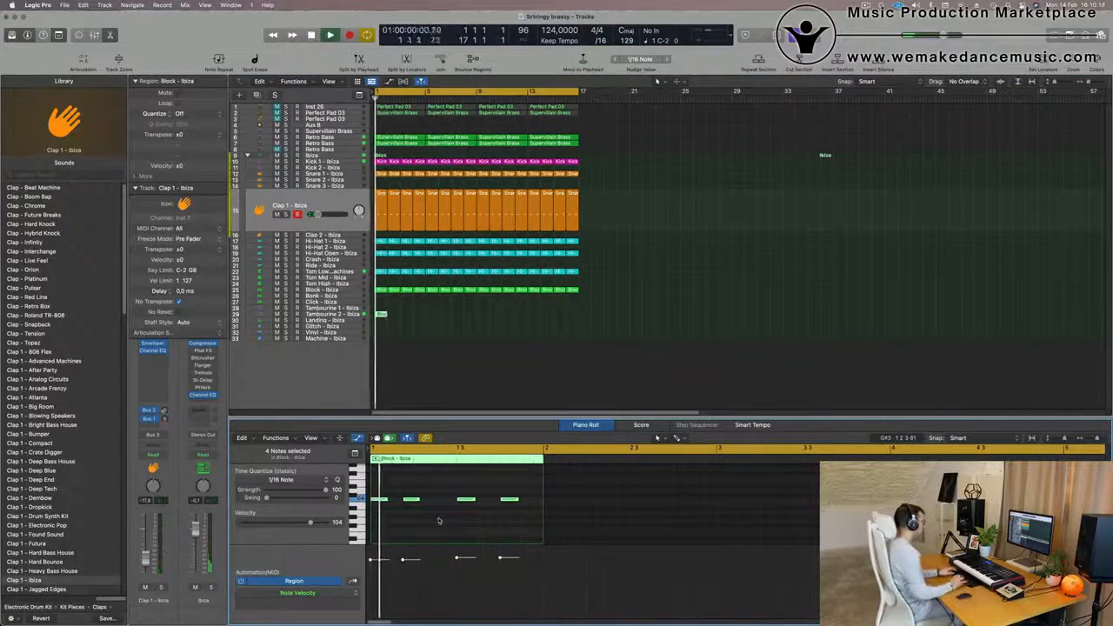
pyautogui.moveTo(444, 494); pyautogui.dragTo(537, 522)
pyautogui.moveTo(441, 488); pyautogui.dragTo(465, 501)
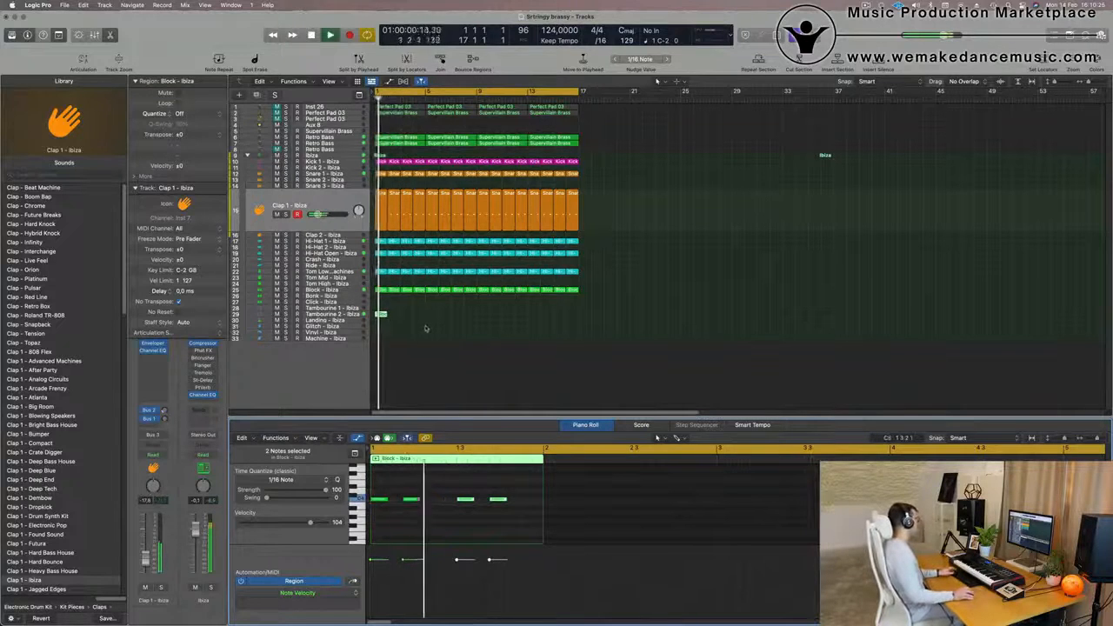
# Add two copied notes to the tambourine bar, one just before beat 3 and one near the end of the bar.
pyautogui.click(415, 493)
pyautogui.moveTo(412, 502); pyautogui.dragTo(438, 498)
pyautogui.press('space')
pyautogui.scroll(-3, 444, 484)
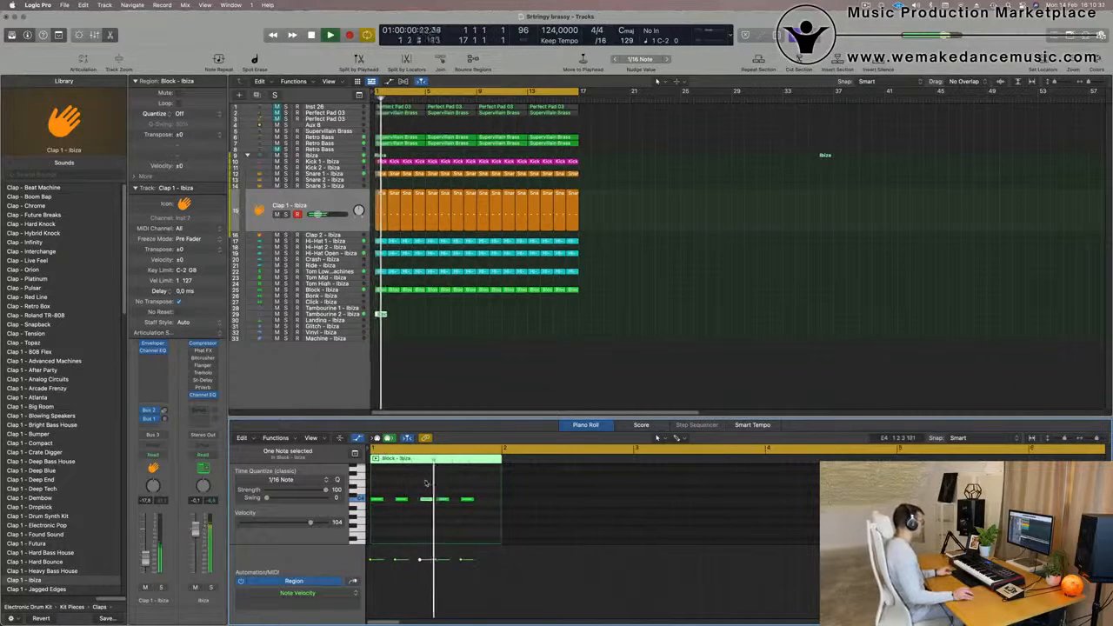
pyautogui.moveTo(472, 502)
pyautogui.mouseDown()
pyautogui.moveTo(493, 504)
pyautogui.moveTo(464, 499)
pyautogui.moveTo(473, 505)
pyautogui.mouseUp()
pyautogui.scroll(3, 458, 493)
pyautogui.scroll(-3, 417, 481)
# Repeat the one-bar Tambourine 2 region up to bar 17.
pyautogui.moveTo(410, 313); pyautogui.dragTo(383, 316)
pyautogui.press('super+r')
pyautogui.press('super+r')
pyautogui.press('super+r')
pyautogui.press('super+r')
pyautogui.press('super+r')
pyautogui.press('super+r')
pyautogui.press('super+r')
pyautogui.press('super+r')
pyautogui.press('super+r')
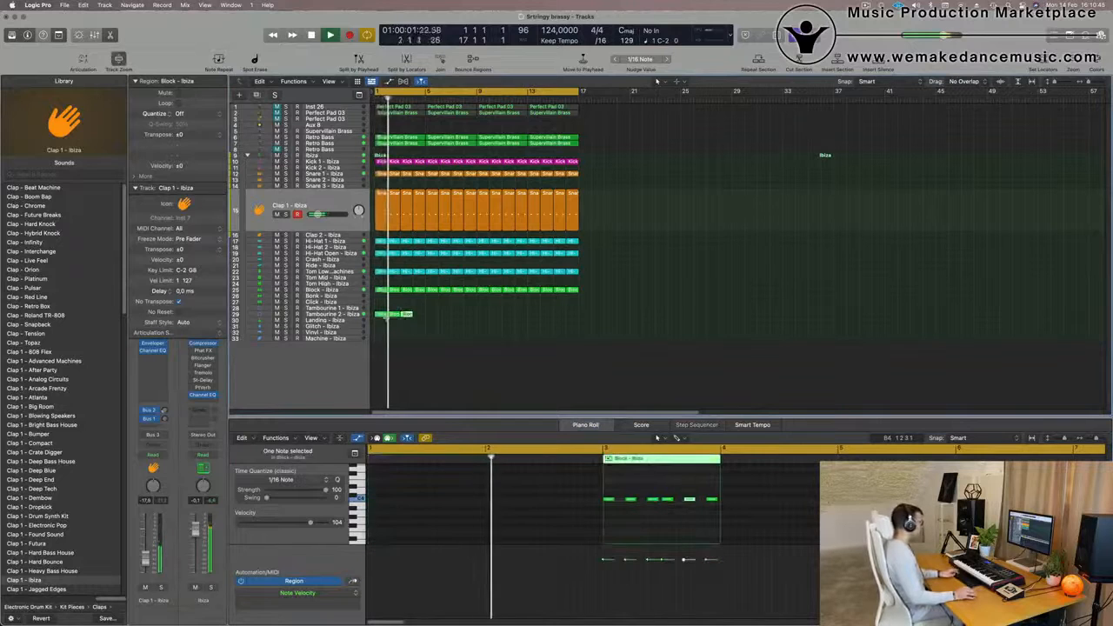
pyautogui.press('super+r')
pyautogui.press('super+r')
pyautogui.press('super+r')
pyautogui.press('super+r')
pyautogui.press('super+r')
pyautogui.press('super+r')
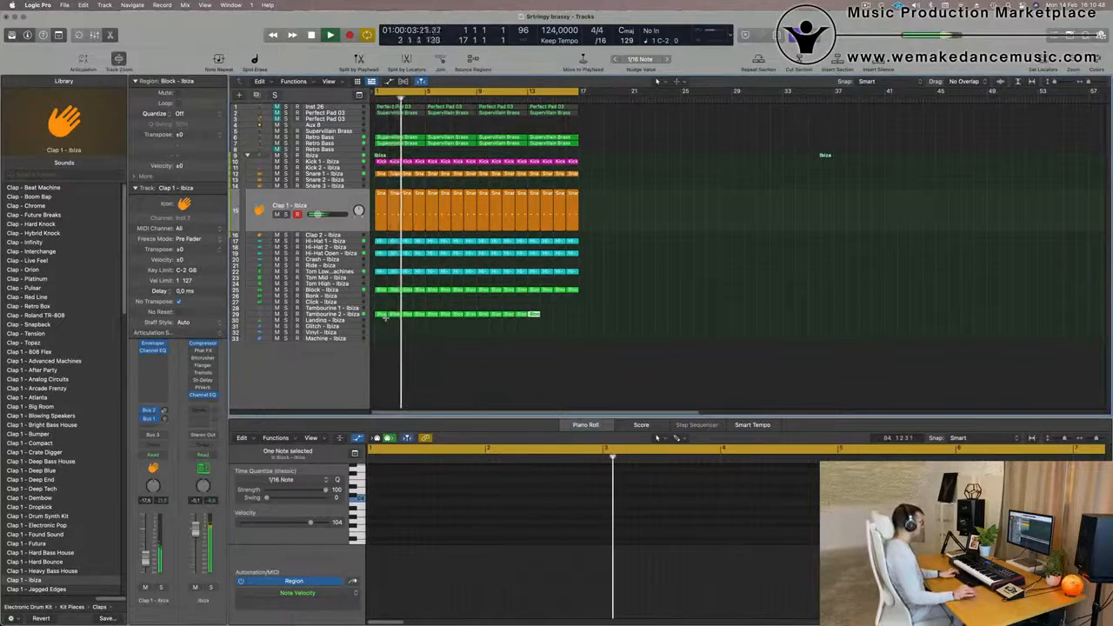
# Select all Tambourine 2 regions and examine their notes in the Piano Roll while the loop plays.
pyautogui.moveTo(392, 309); pyautogui.dragTo(391, 309)
pyautogui.scroll(3, 391, 519)
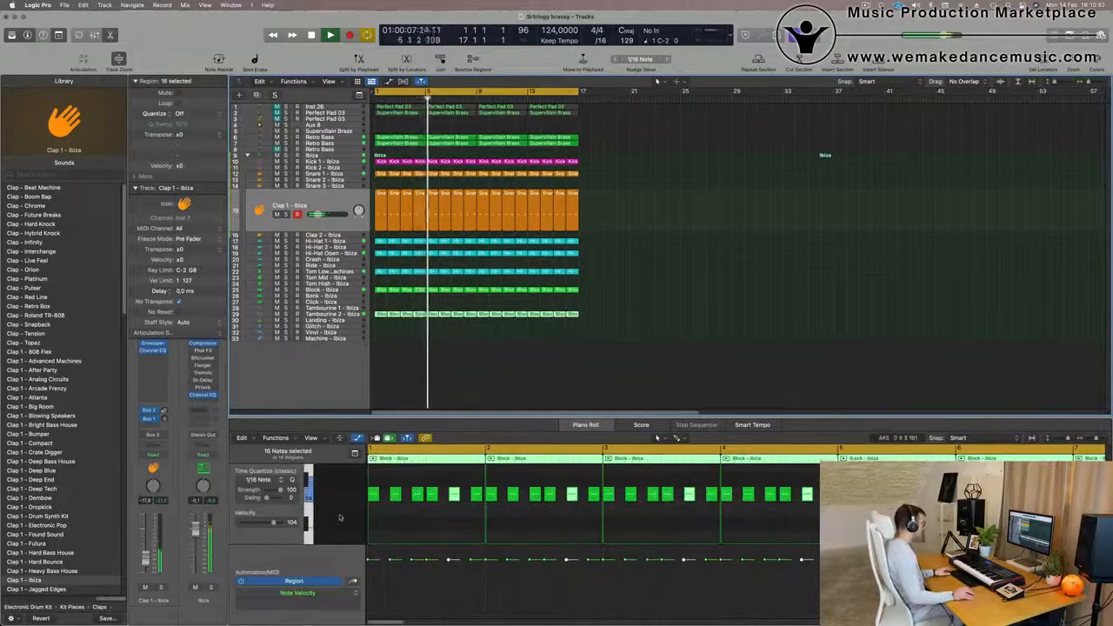
pyautogui.scroll(3, 341, 518)
pyautogui.scroll(-2, 341, 517)
pyautogui.scroll(2, 341, 517)
pyautogui.scroll(-3, 341, 518)
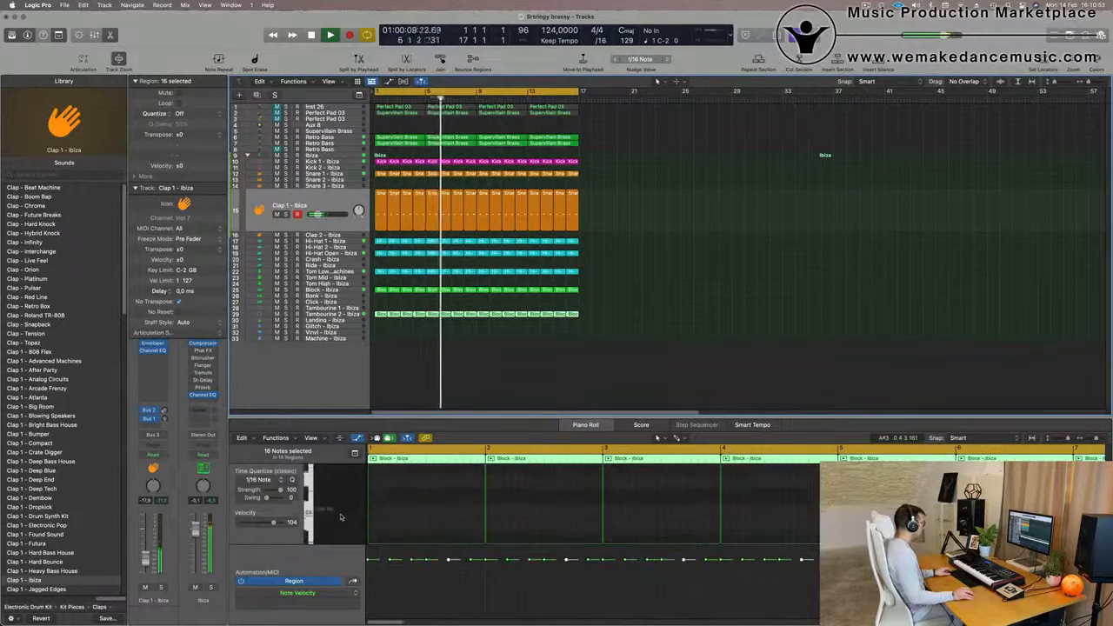
# Move all the Tambourine 2 regions up to the Tambourine 1 track and select that track.
pyautogui.scroll(3, 453, 517)
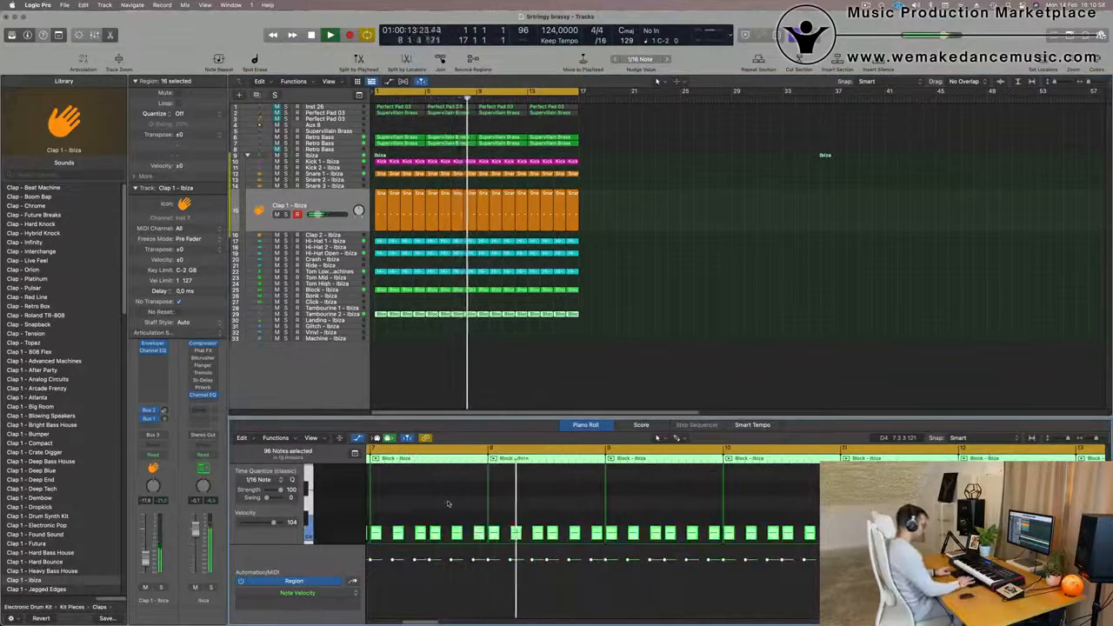
pyautogui.scroll(-2, 448, 502)
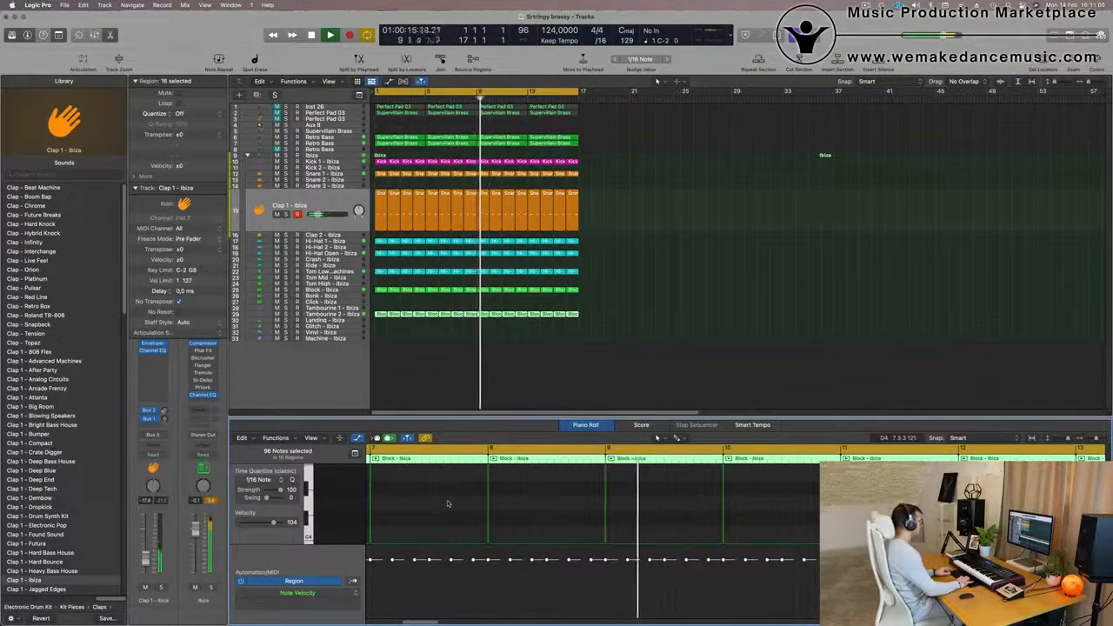
pyautogui.press('Return')
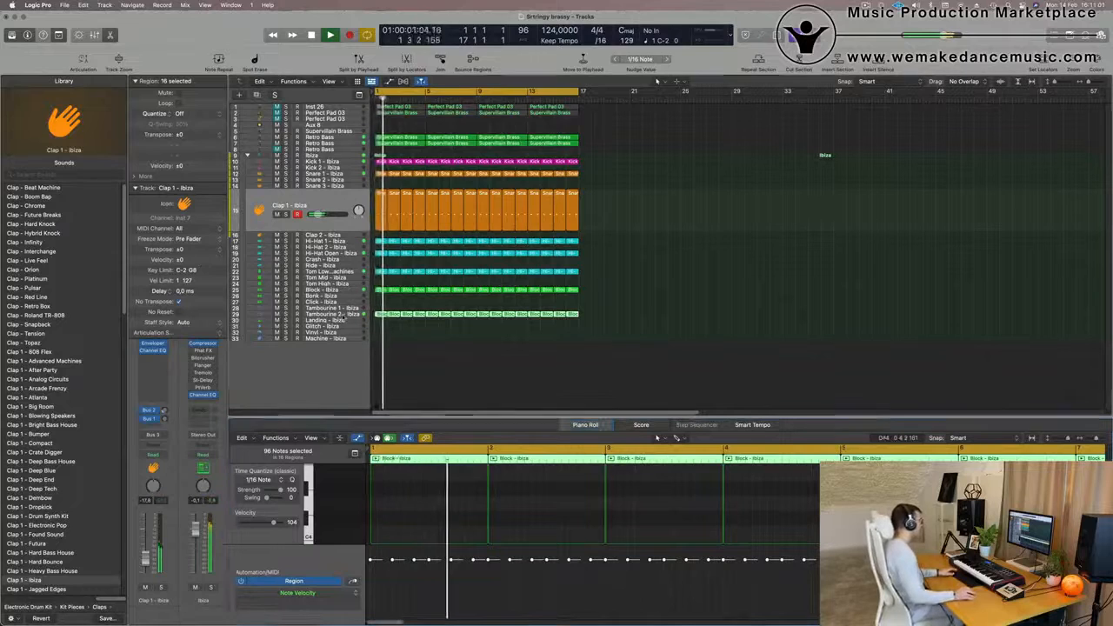
pyautogui.click(337, 314)
pyautogui.moveTo(384, 277); pyautogui.dragTo(384, 271)
pyautogui.press('Return')
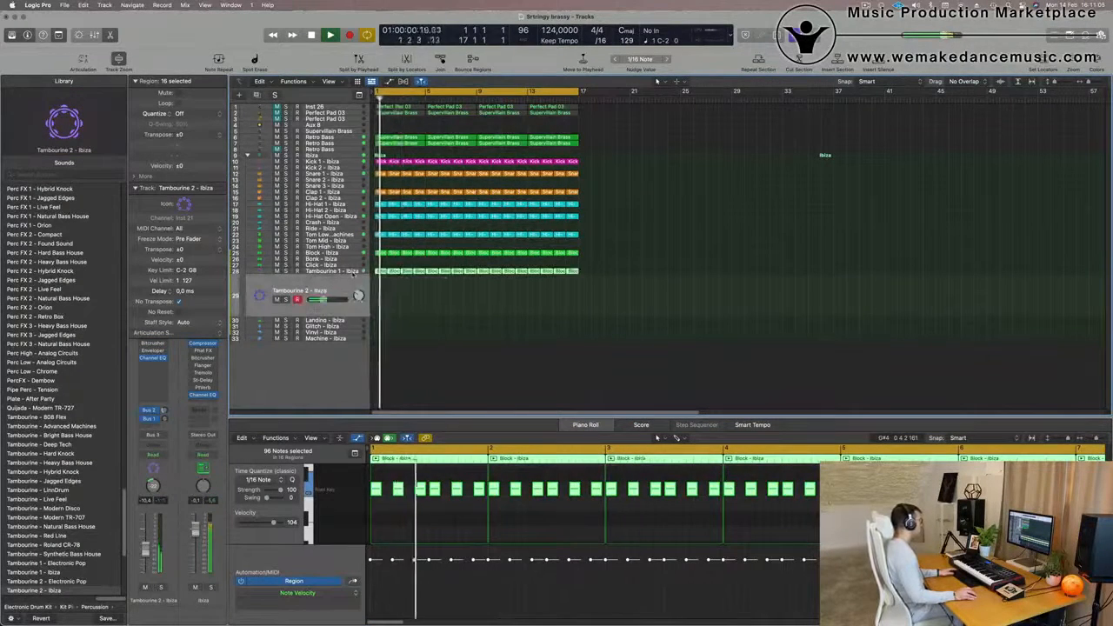
pyautogui.press('Up')
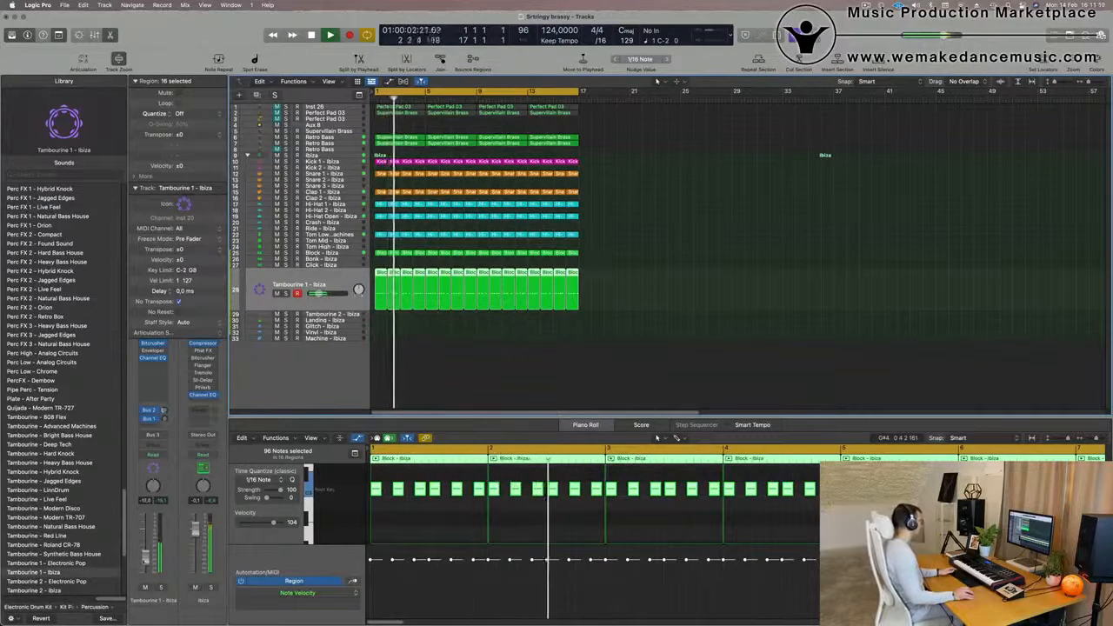
# Try a Stereo Spread effect on the Tambourine 1 channel.
pyautogui.click(144, 366)
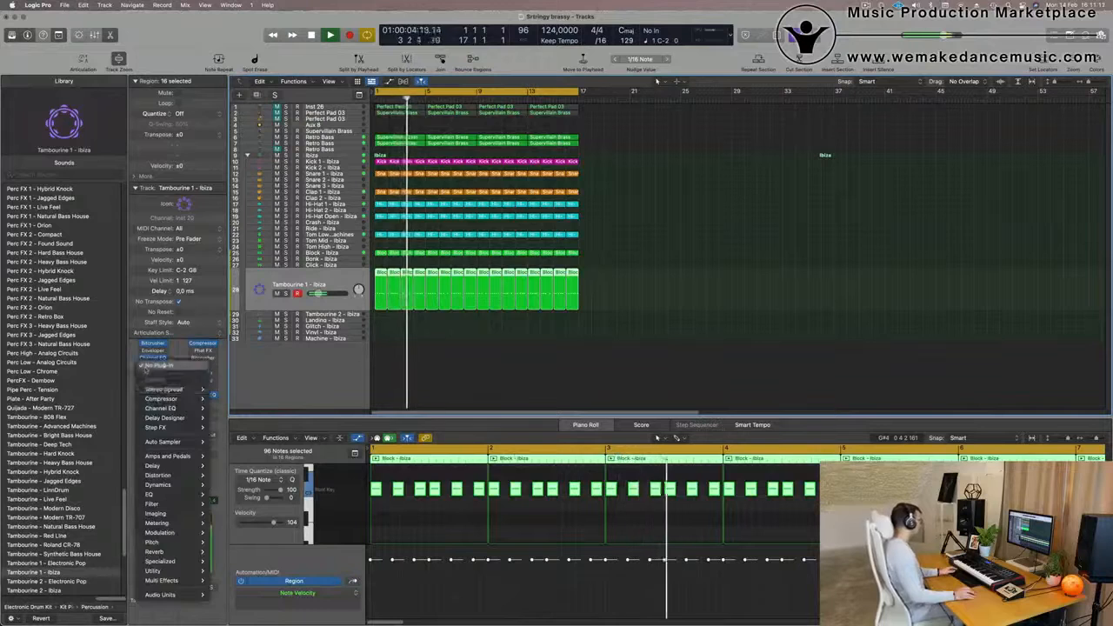
pyautogui.click(174, 390)
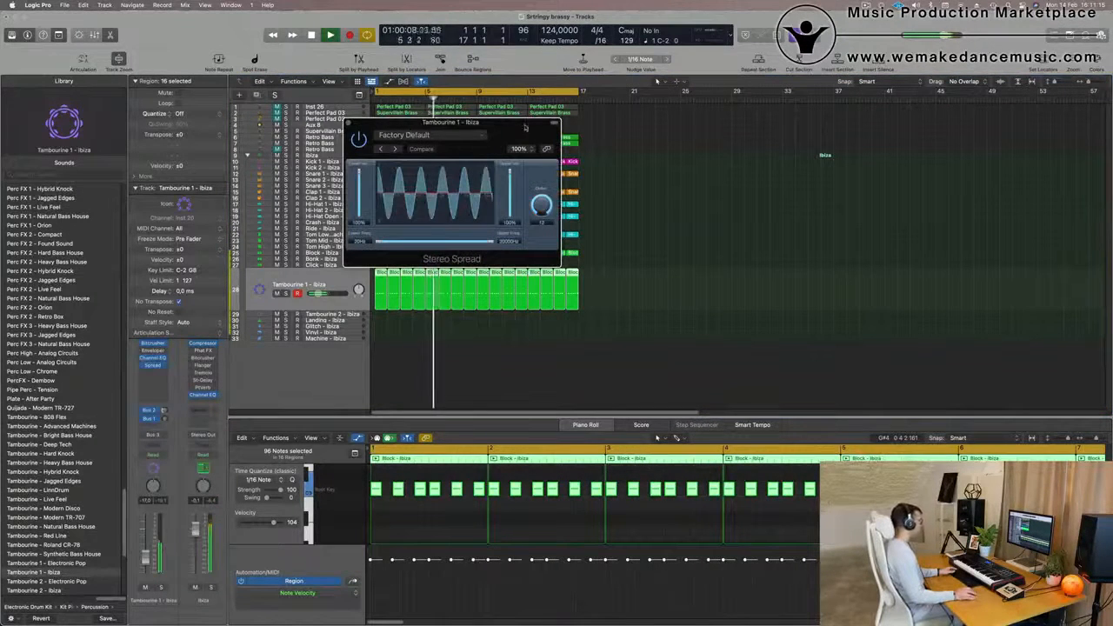
pyautogui.click(348, 122)
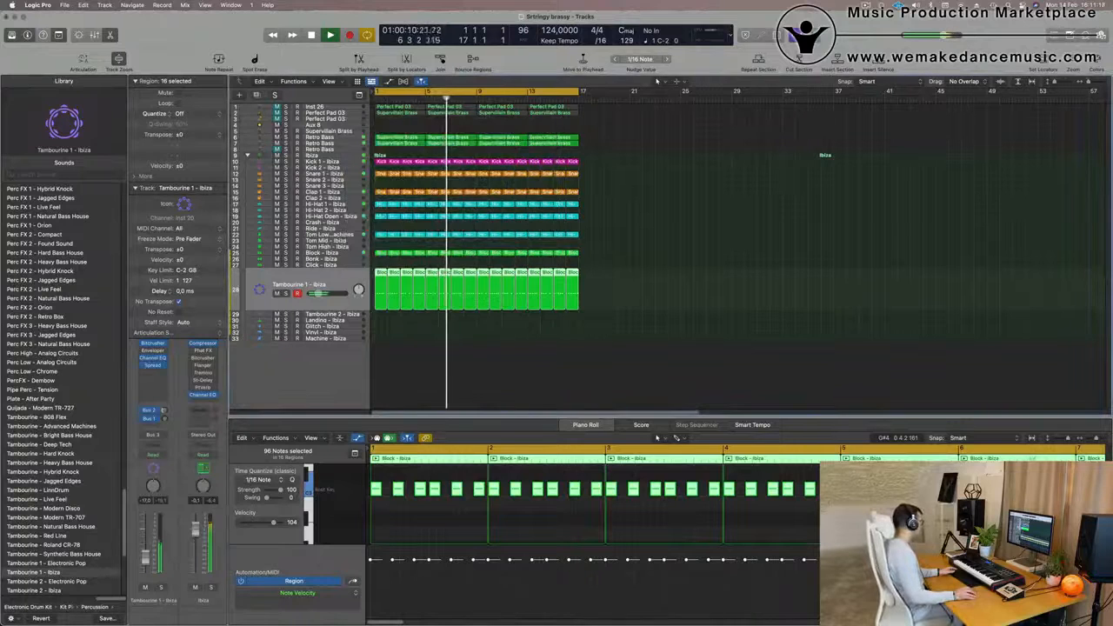
# Replace Tambourine 1's Stereo Spread with a Stereo Delay and set its output mix to 21% left and 27% right.
pyautogui.click(159, 365)
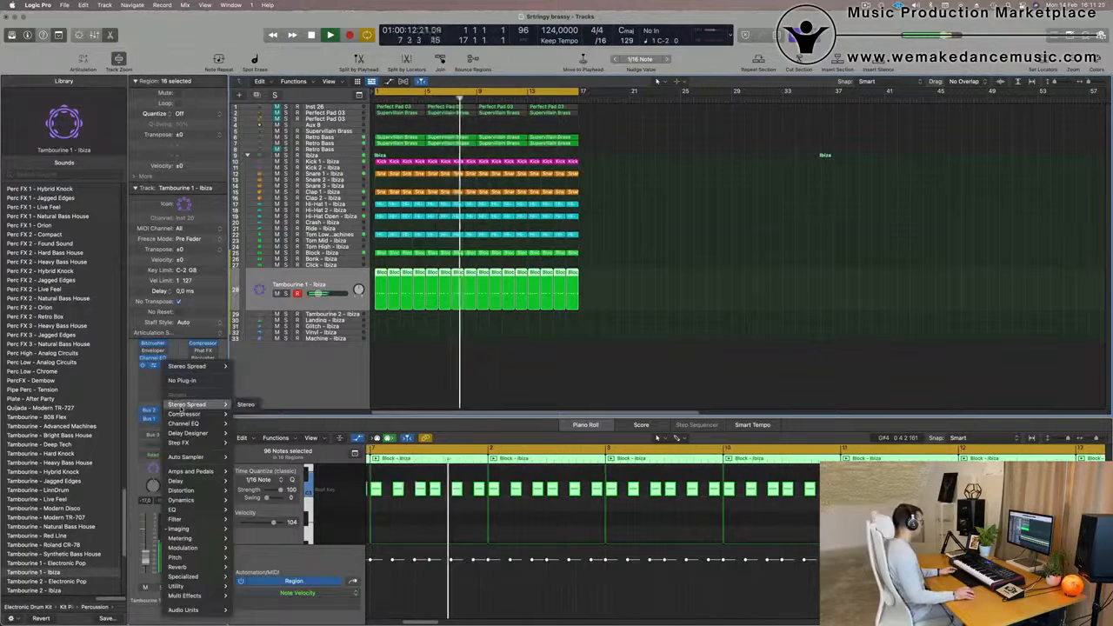
pyautogui.moveTo(187, 433)
pyautogui.moveTo(195, 472)
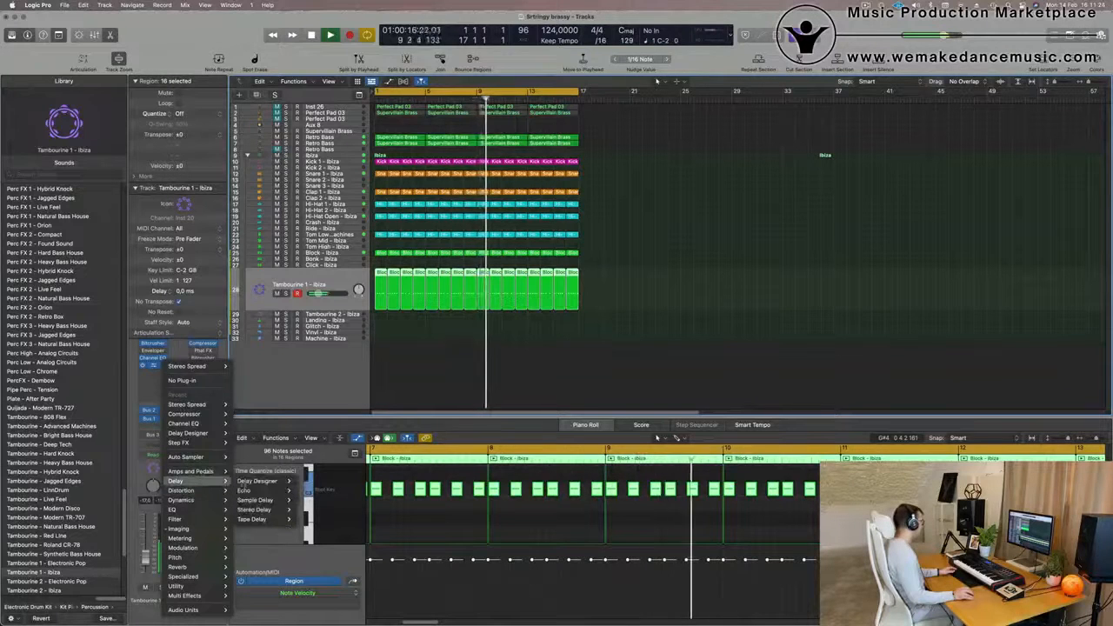
pyautogui.click(310, 510)
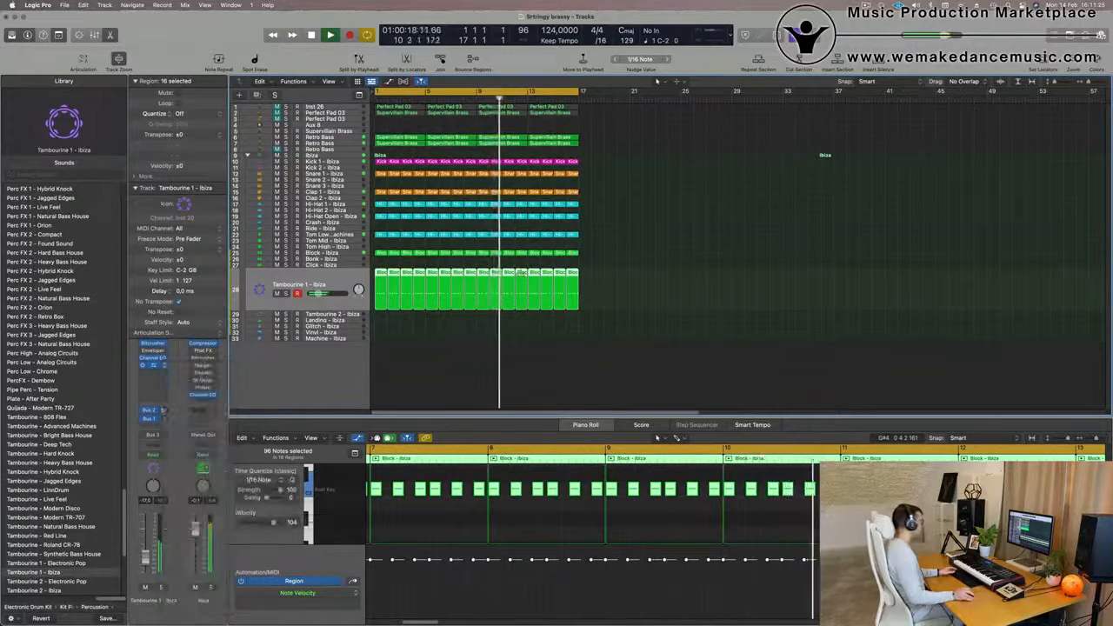
pyautogui.moveTo(552, 144); pyautogui.dragTo(516, 139)
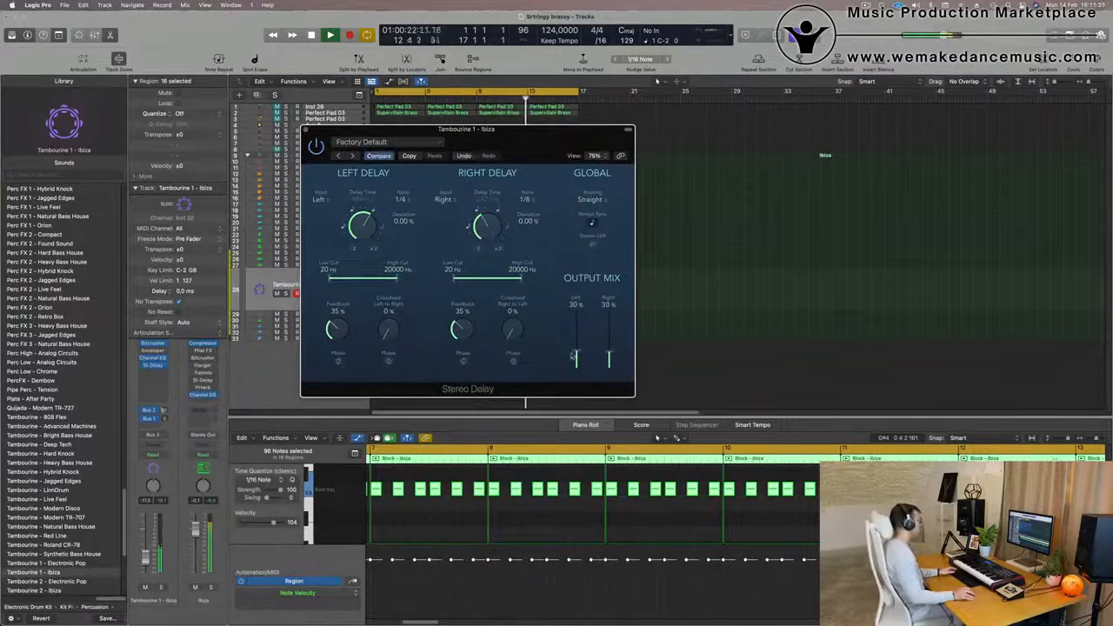
pyautogui.moveTo(539, 246); pyautogui.dragTo(671, 235)
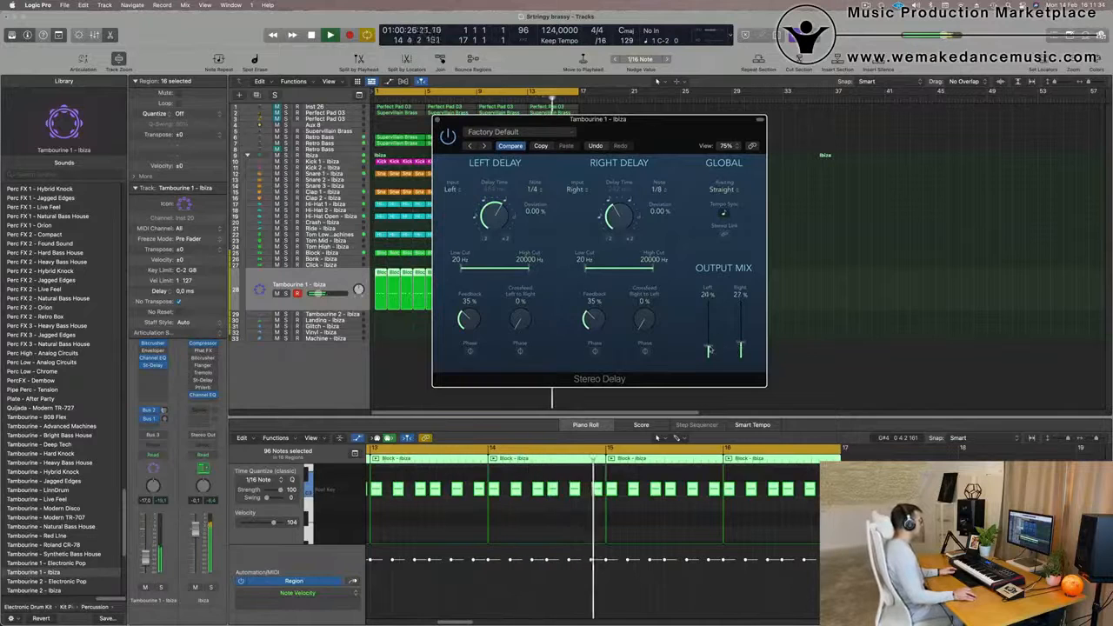
# Lower the Tambourine 1 volume slightly and raise its Channel EQ low cut to just above 1 kHz with a changed slope.
pyautogui.moveTo(146, 557); pyautogui.dragTo(146, 561)
pyautogui.click(302, 273)
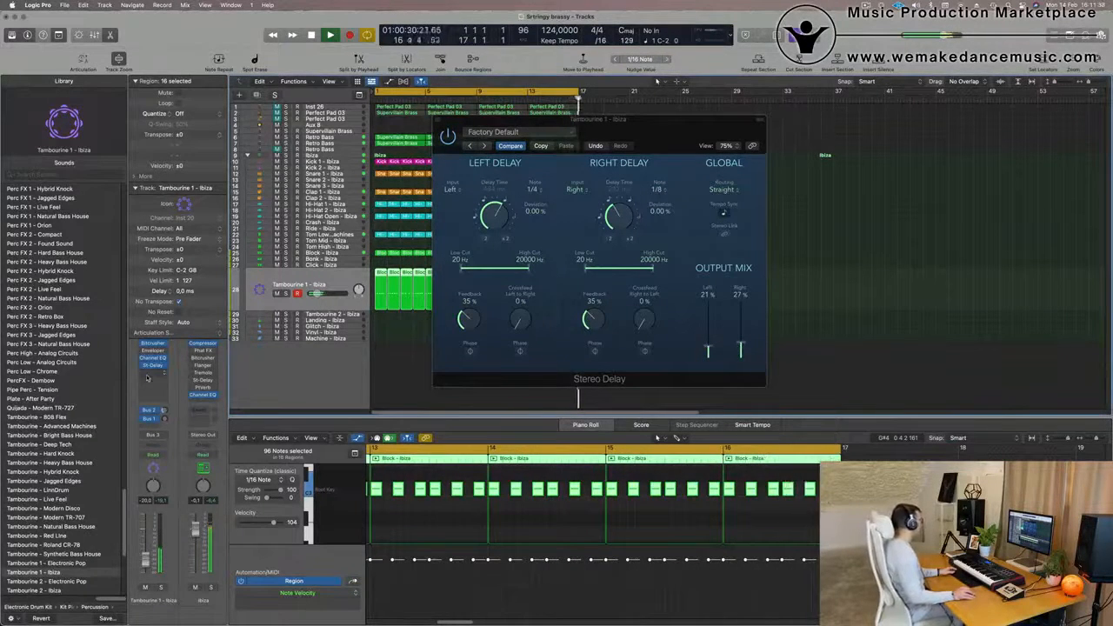
pyautogui.click(136, 188)
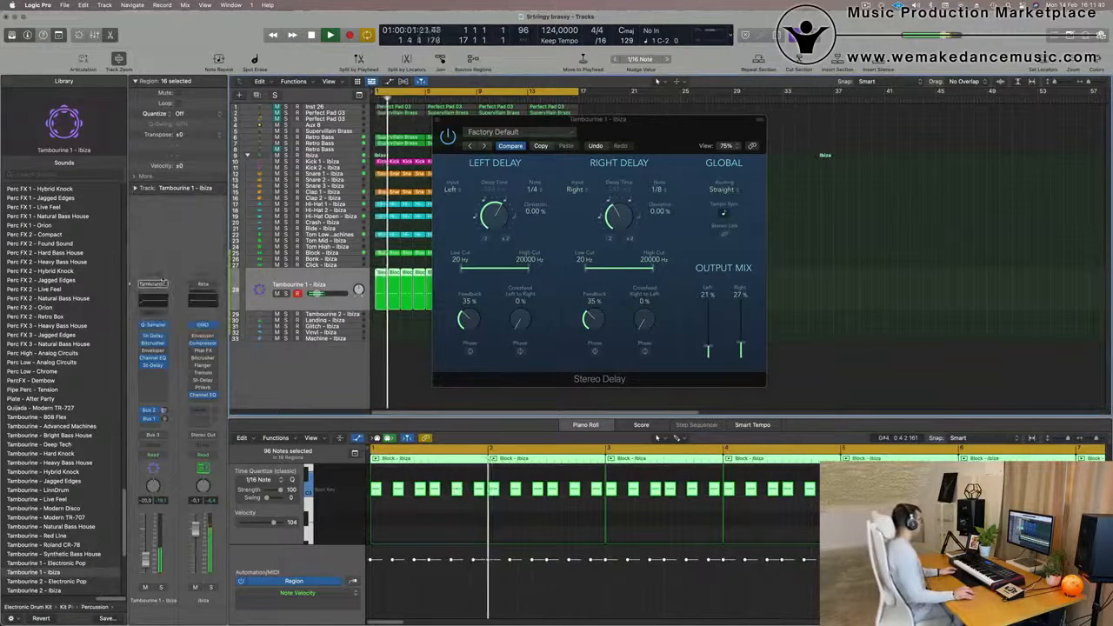
pyautogui.click(153, 300)
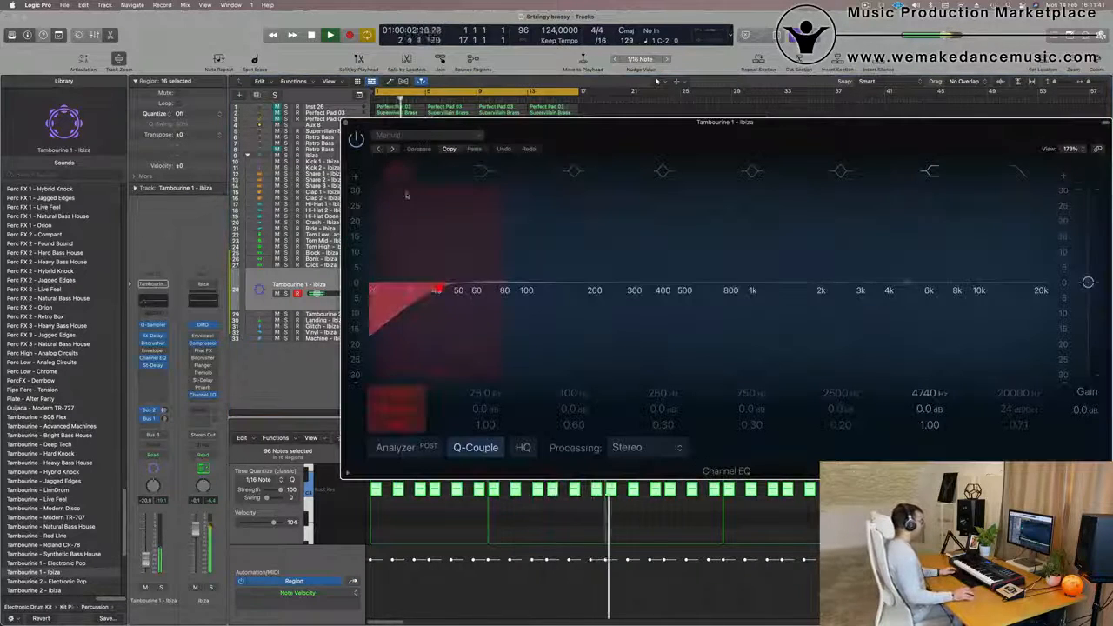
pyautogui.click(396, 447)
pyautogui.moveTo(407, 295); pyautogui.dragTo(779, 311)
pyautogui.moveTo(404, 410); pyautogui.dragTo(404, 393)
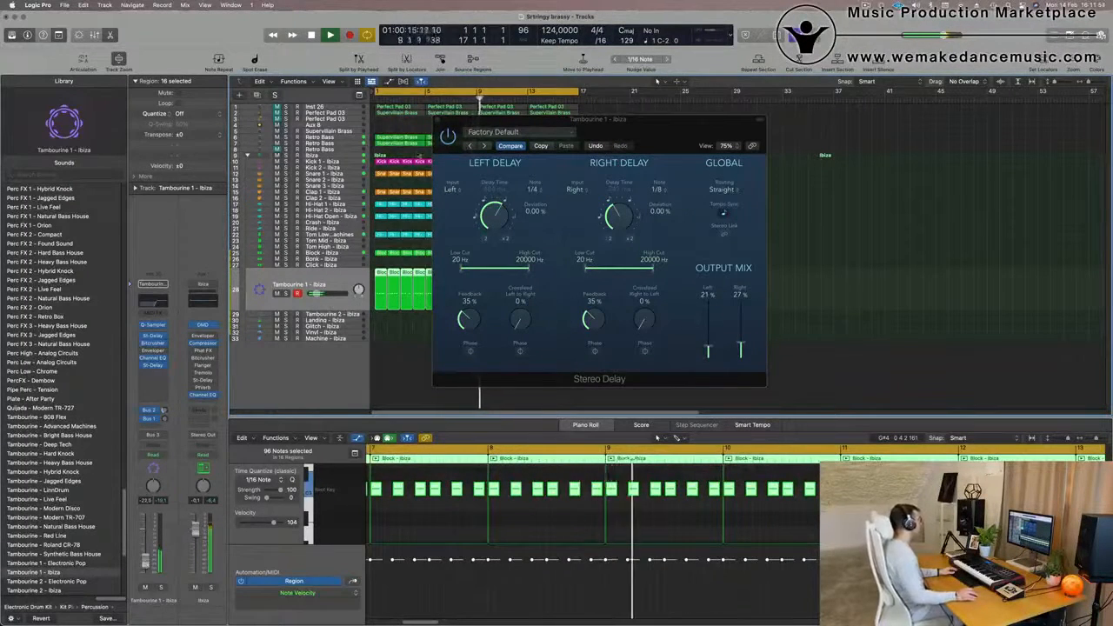
pyautogui.click(439, 119)
# Copy the Hi-Hat 1 notes onto the beats and into the sixteenth gaps, and lower the track's volume to about -21 dB.
pyautogui.press('Return')
pyautogui.click(348, 204)
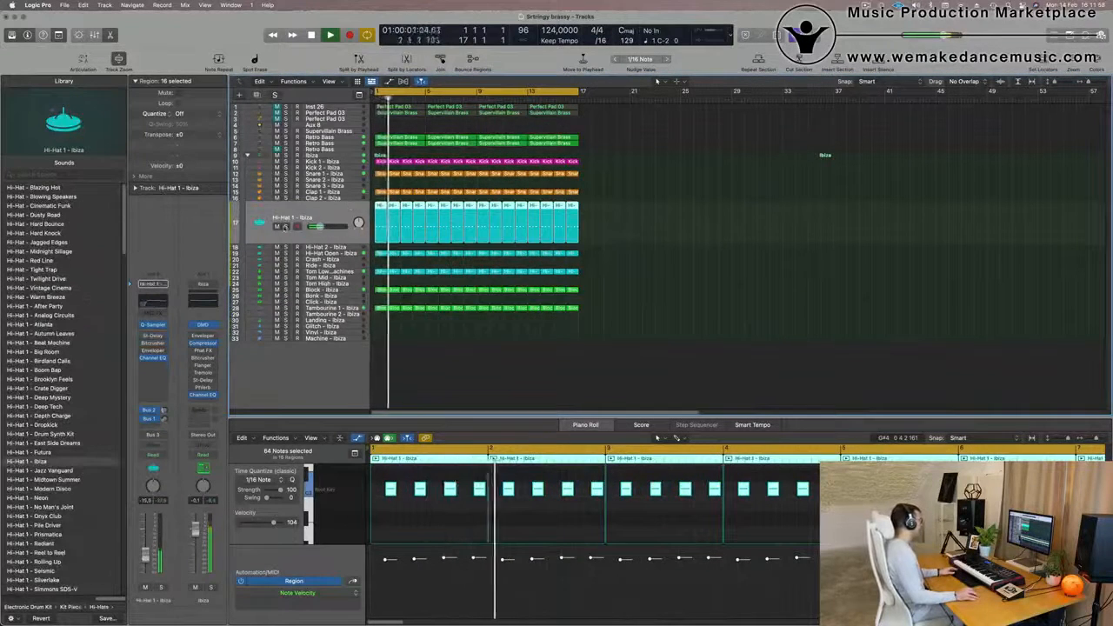
pyautogui.click(277, 226)
pyautogui.click(276, 226)
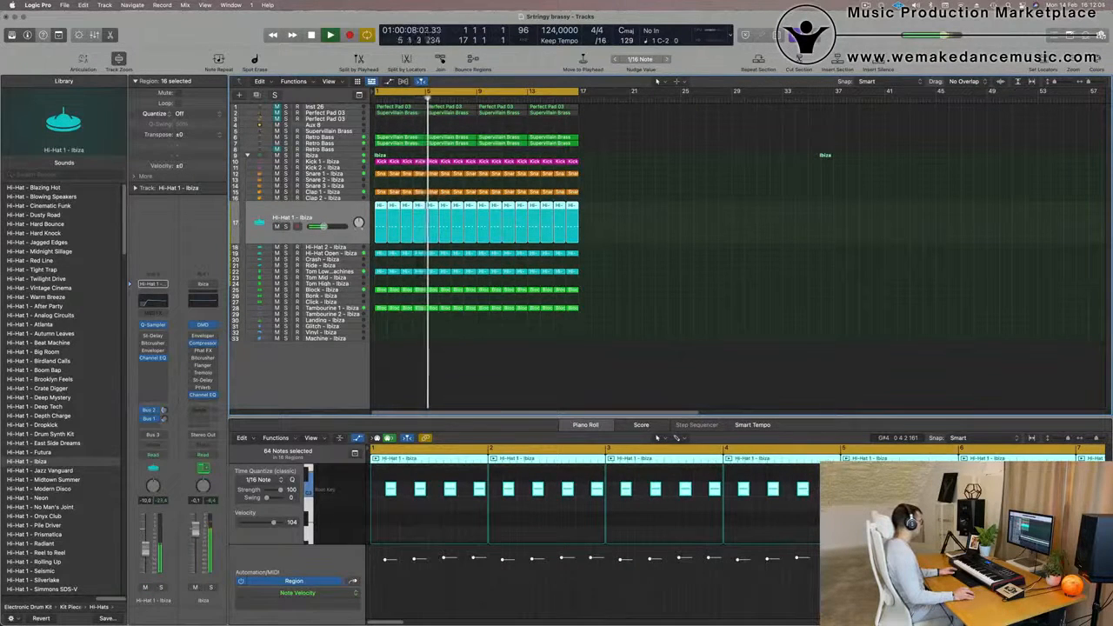
pyautogui.moveTo(395, 494); pyautogui.dragTo(373, 498)
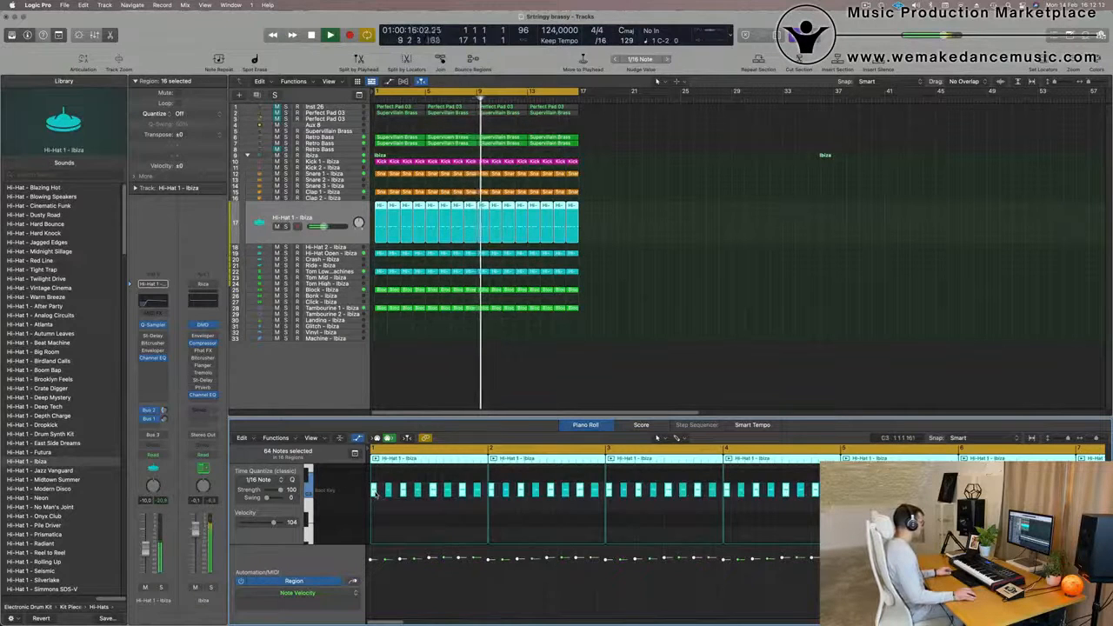
pyautogui.moveTo(374, 494); pyautogui.dragTo(400, 496)
pyautogui.press('space')
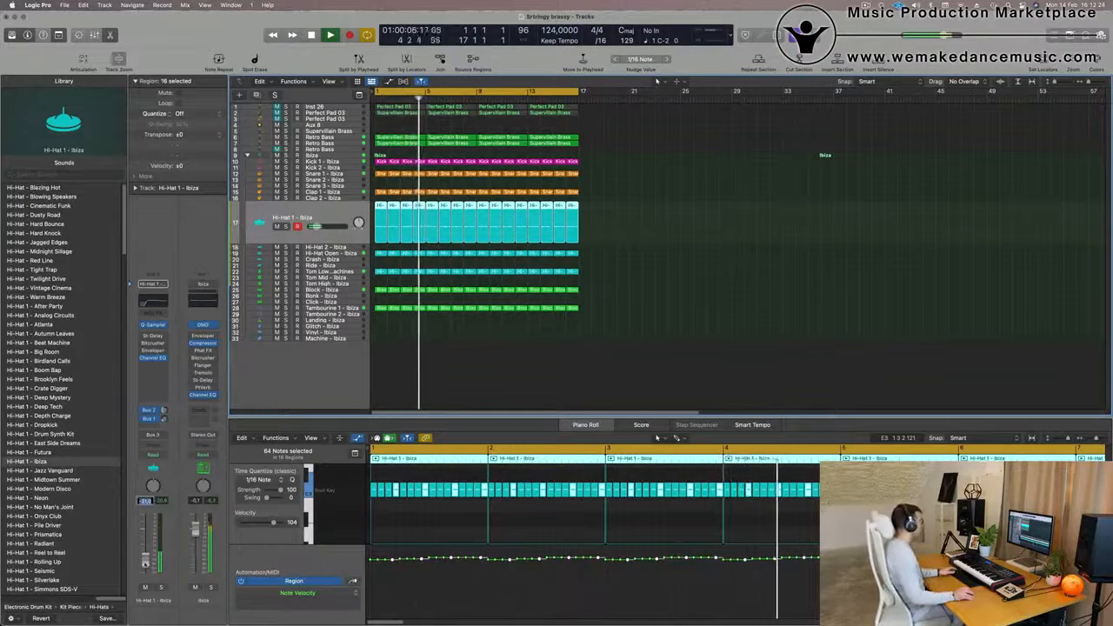
pyautogui.click(720, 291)
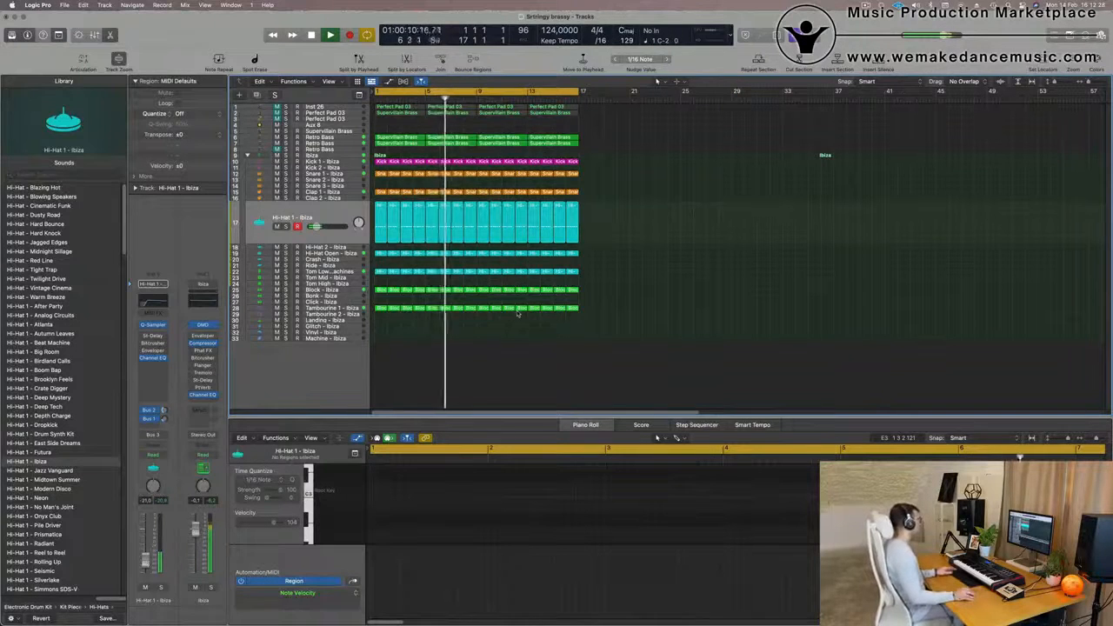
# Show the Alchemy preset browser of the second Retro Bass track and raise the track's volume to about -11.6 dB.
pyautogui.press('Return')
pyautogui.click(343, 148)
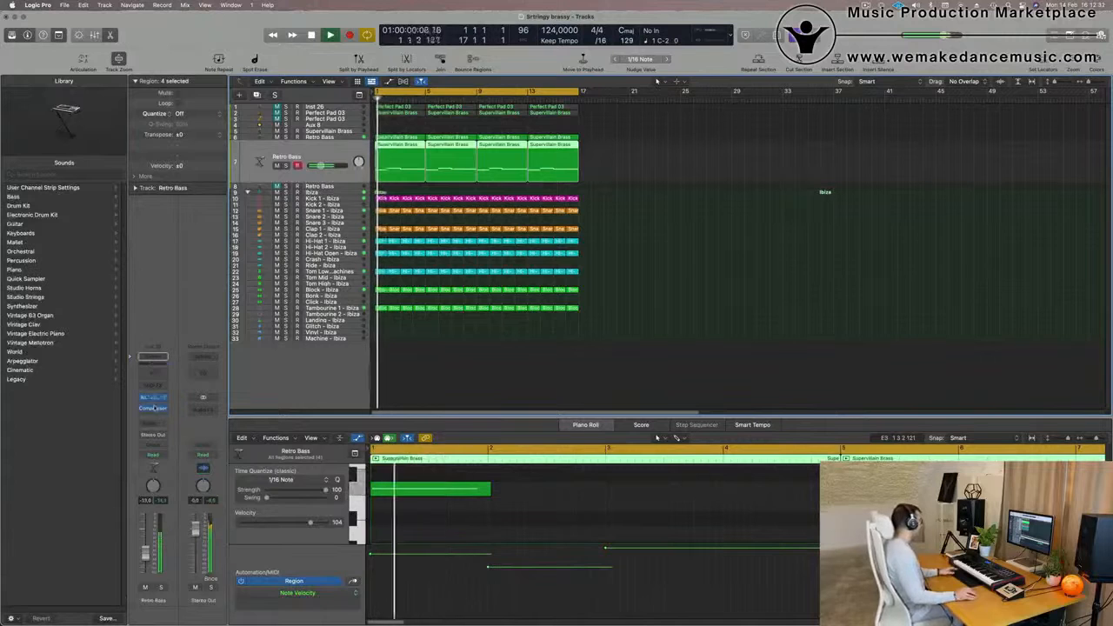
pyautogui.click(154, 400)
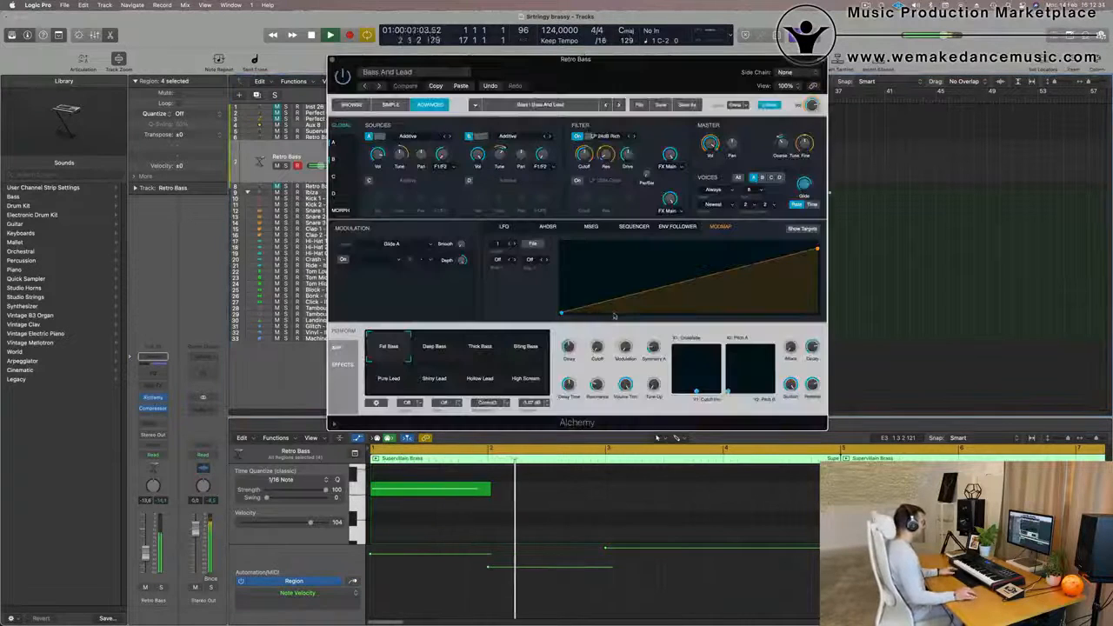
pyautogui.click(352, 104)
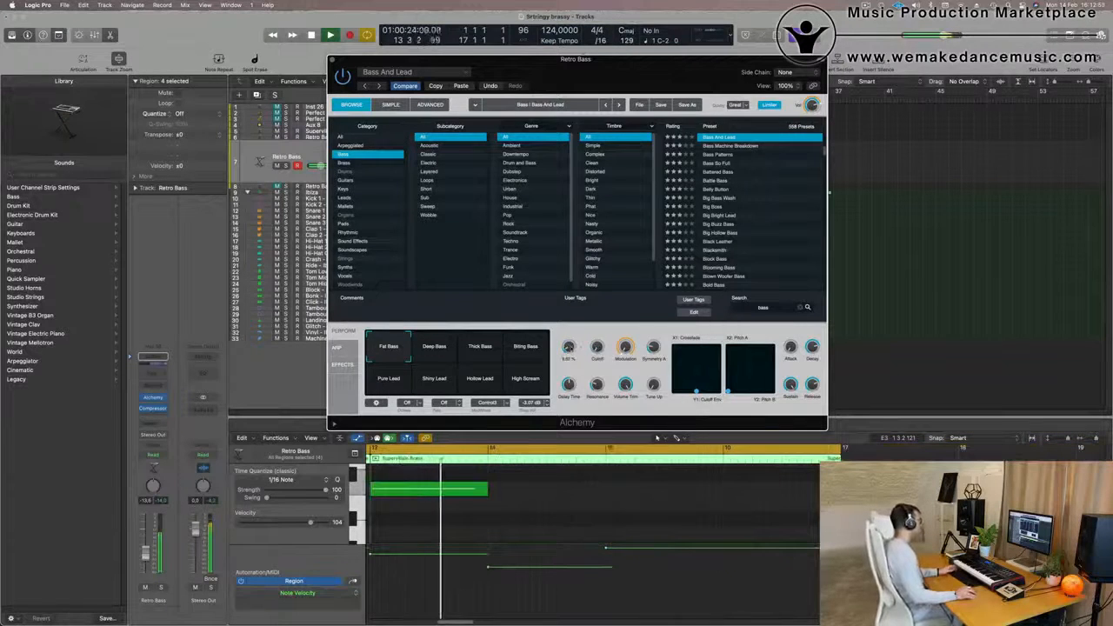
pyautogui.moveTo(626, 65); pyautogui.dragTo(708, 31)
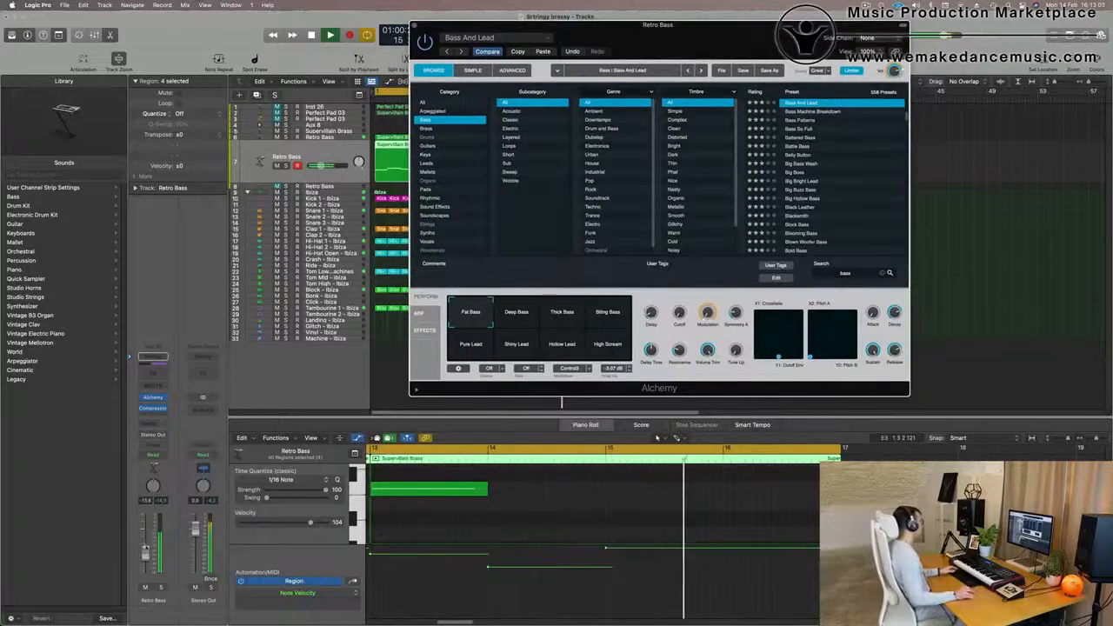
pyautogui.click(145, 554)
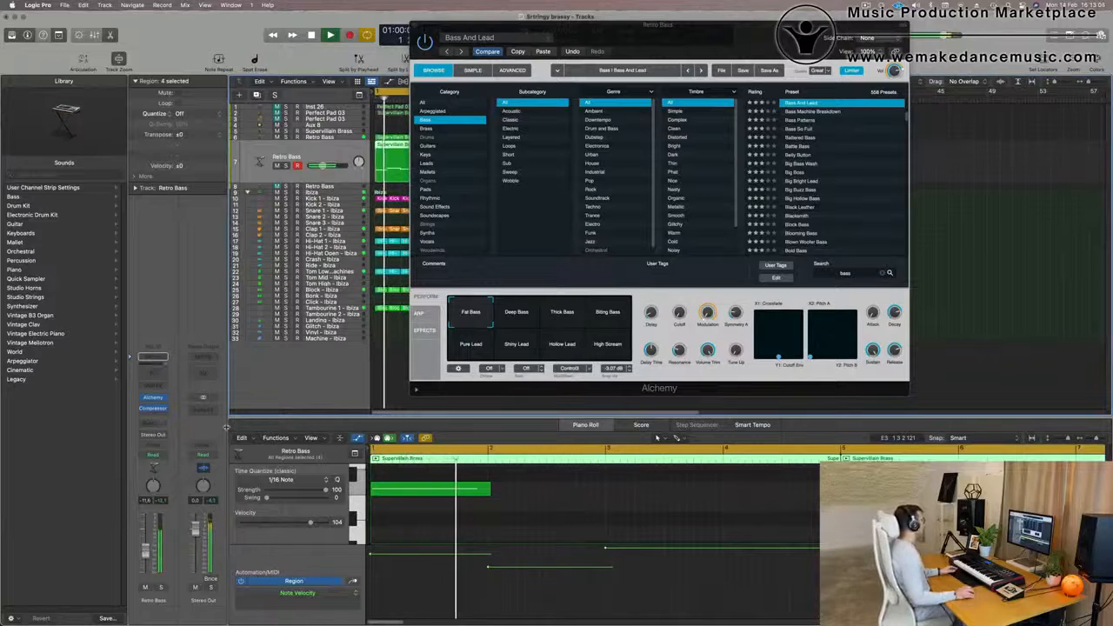
# Add a Channel EQ to the Retro Bass track and examine the bass's frequency spectrum while the loop plays.
pyautogui.click(153, 372)
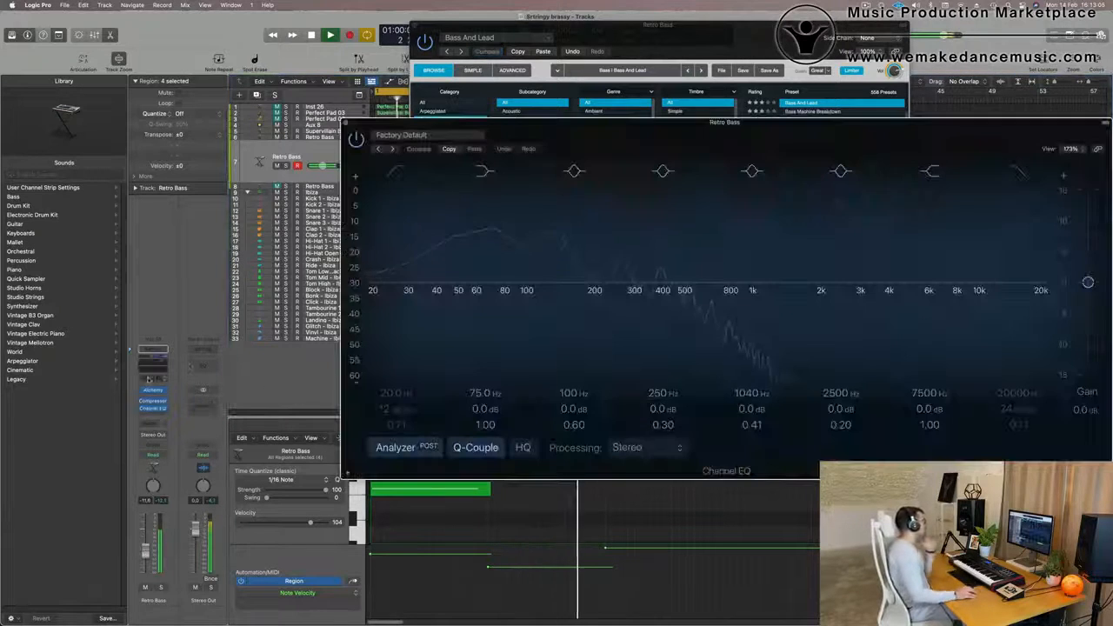
pyautogui.moveTo(514, 152); pyautogui.dragTo(434, 156)
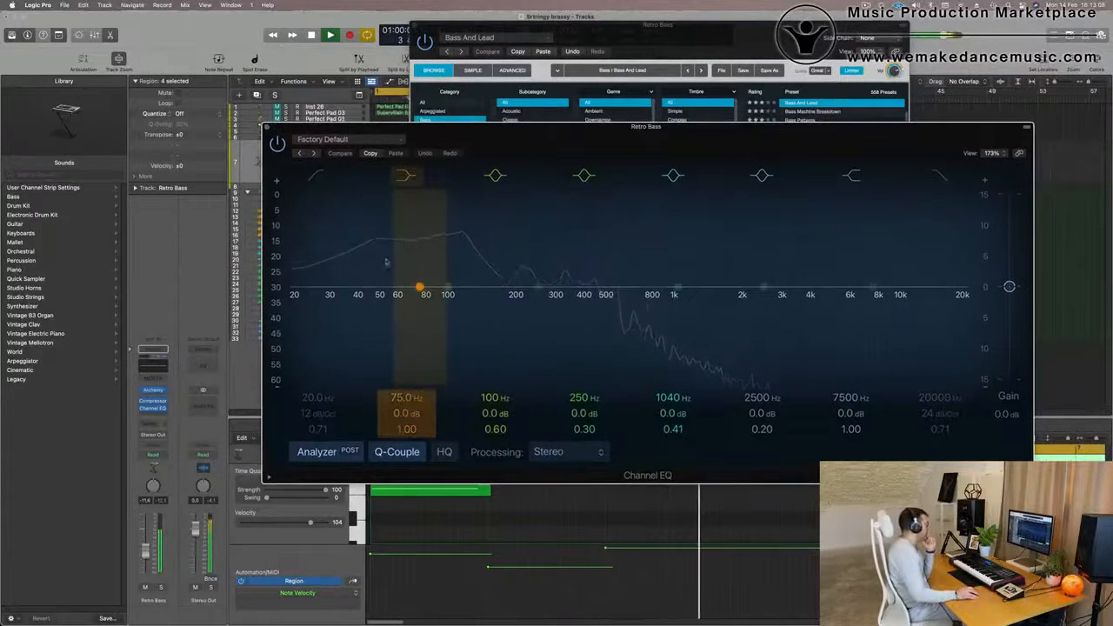
pyautogui.moveTo(573, 140); pyautogui.dragTo(523, 144)
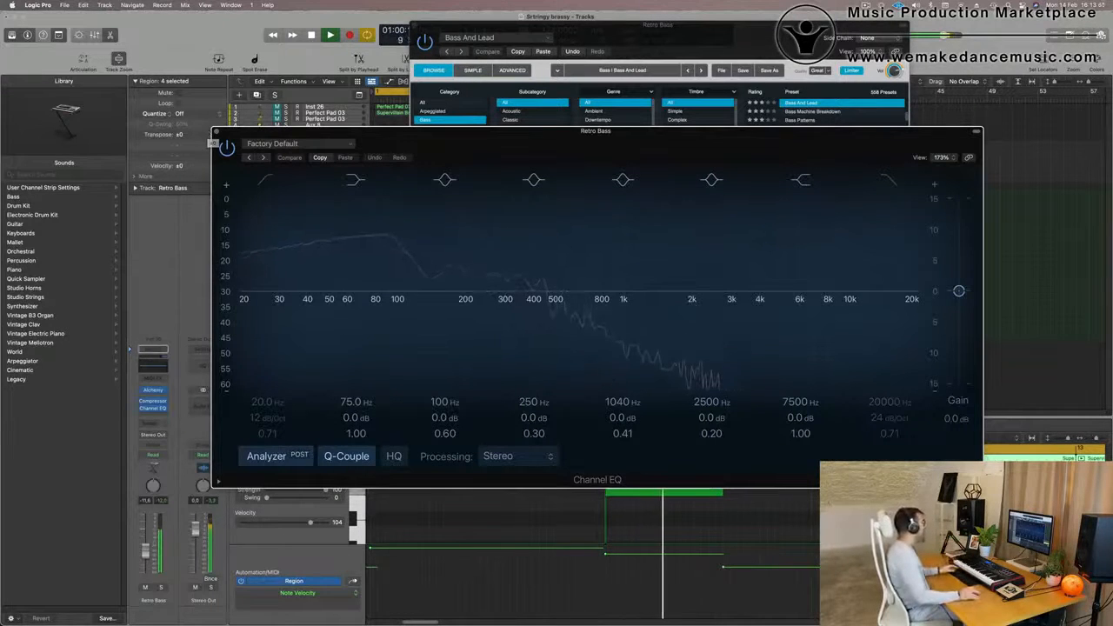
pyautogui.click(216, 132)
pyautogui.moveTo(655, 20); pyautogui.dragTo(642, 199)
pyautogui.click(339, 152)
pyautogui.press('Return')
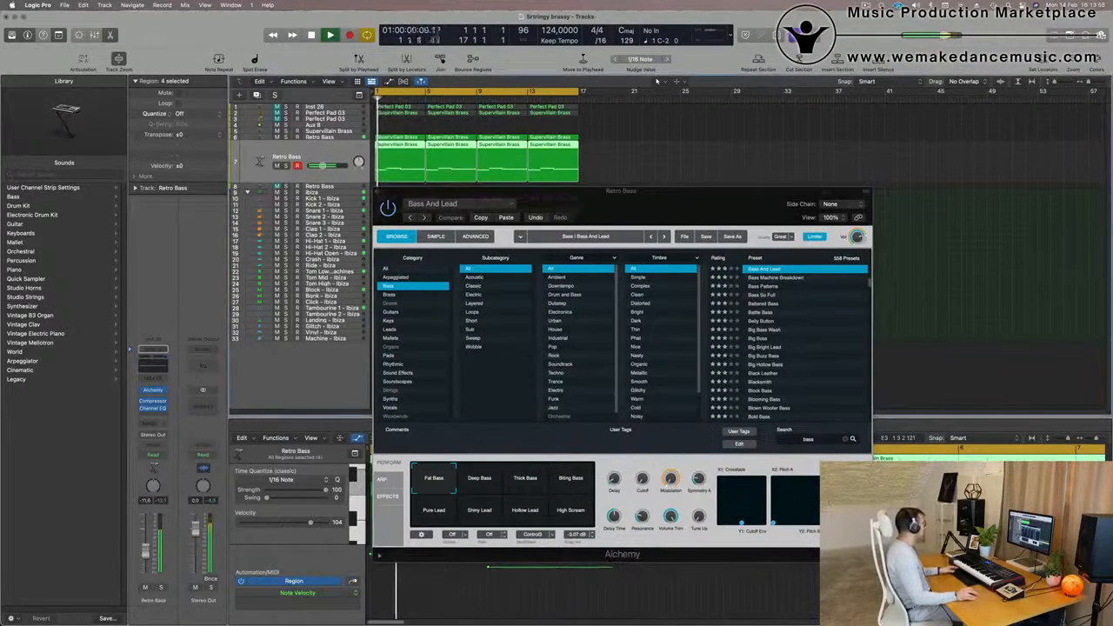
# Apply a high cut at 494 Hz with a 48 dB/Oct slope in the Retro Bass Channel EQ.
pyautogui.click(152, 353)
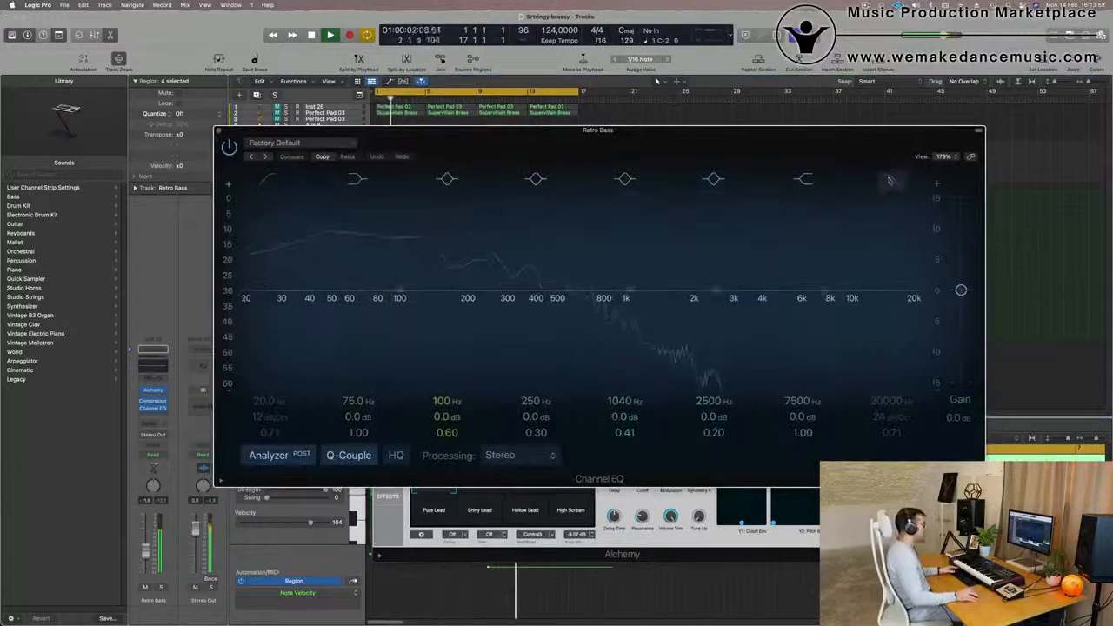
pyautogui.moveTo(919, 307); pyautogui.dragTo(535, 309)
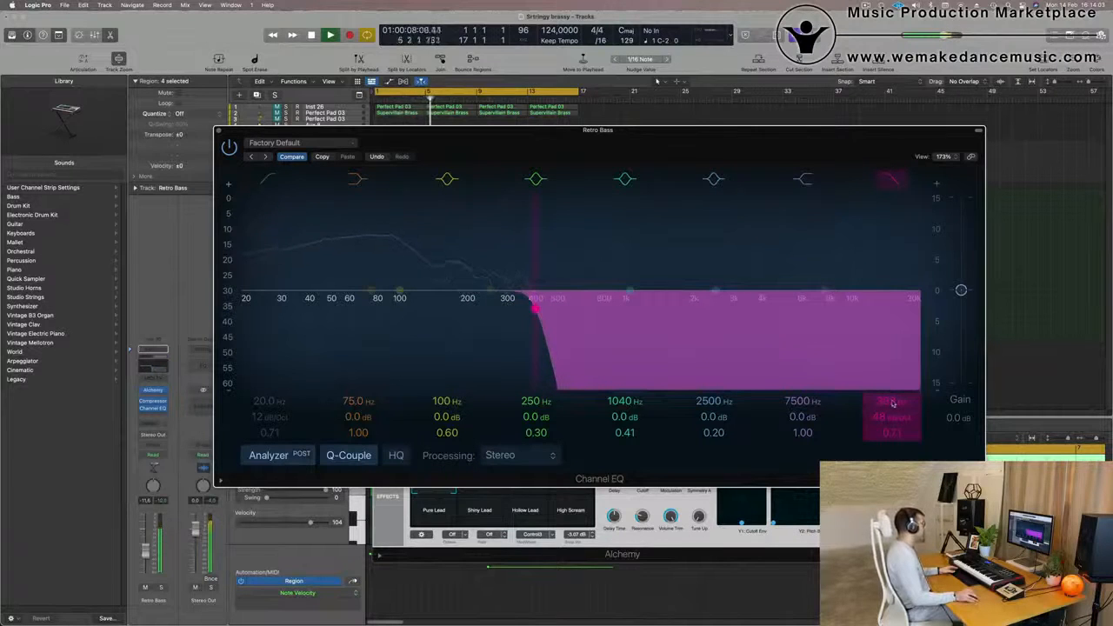
pyautogui.press('space')
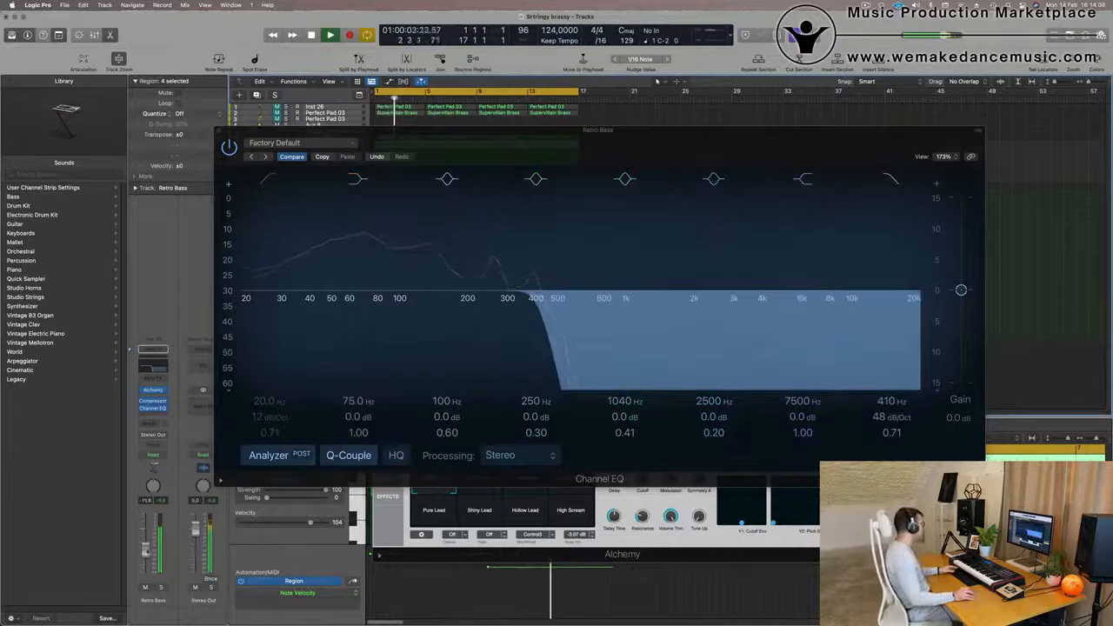
pyautogui.moveTo(538, 309); pyautogui.dragTo(557, 309)
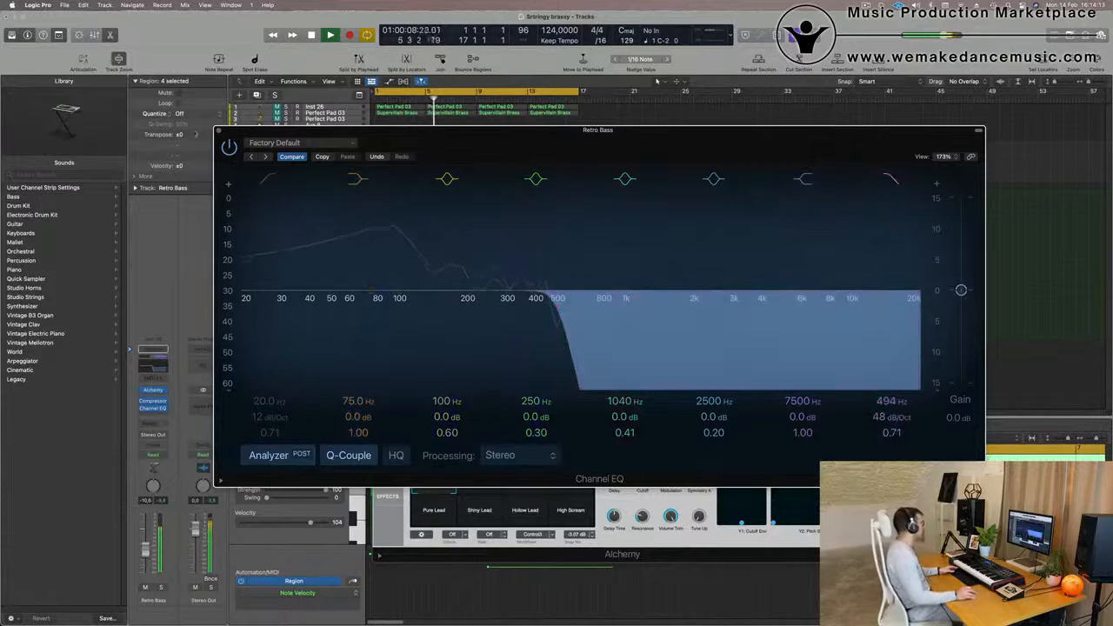
# View the Alchemy settings of the arpeggiated Retro Bass track and raise that track's volume to about -11.8 dB.
pyautogui.press('super+w')
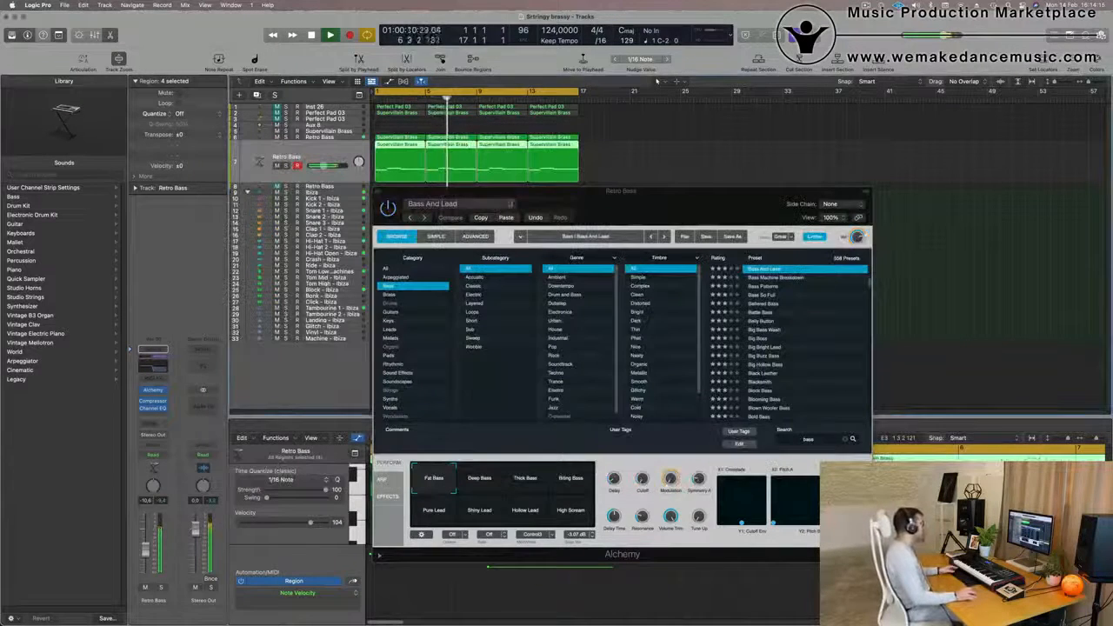
pyautogui.moveTo(530, 192); pyautogui.dragTo(1013, 192)
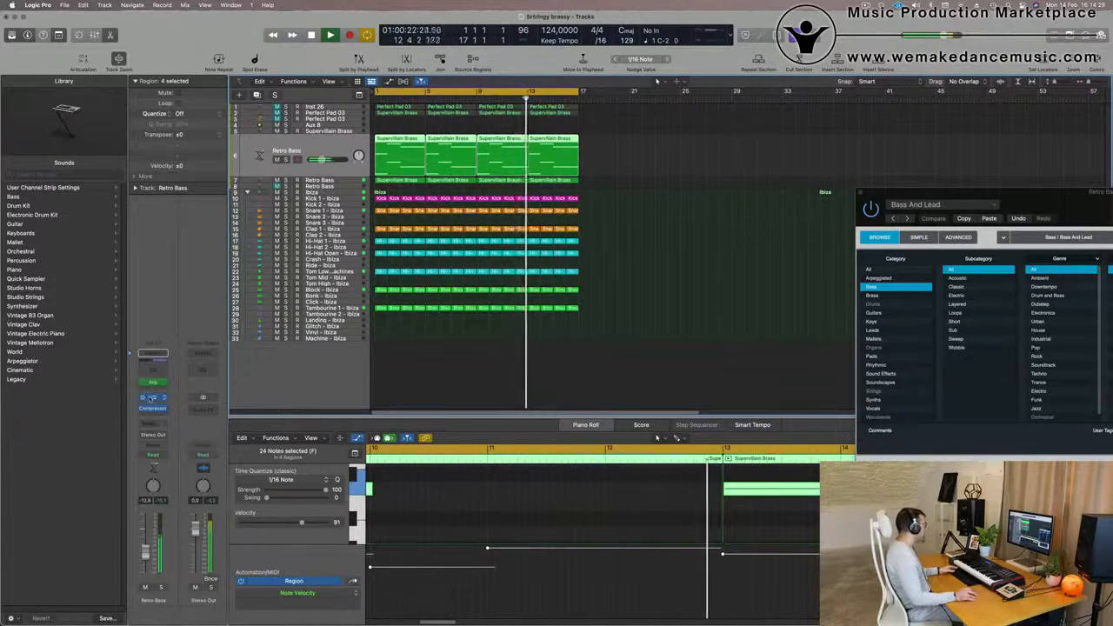
pyautogui.click(153, 397)
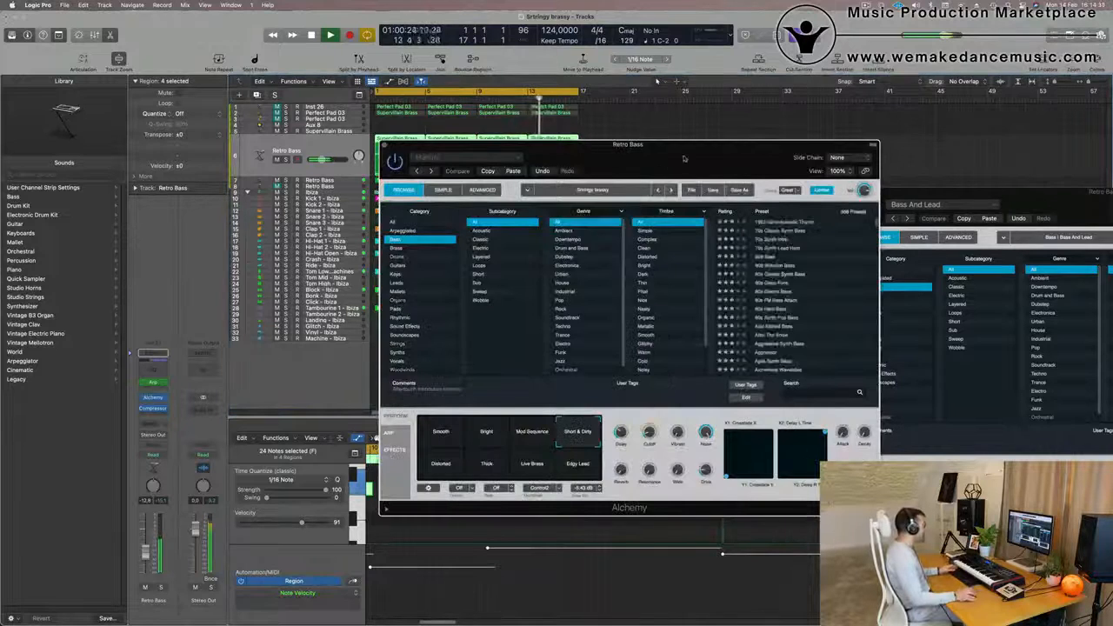
pyautogui.moveTo(684, 158); pyautogui.dragTo(625, 188)
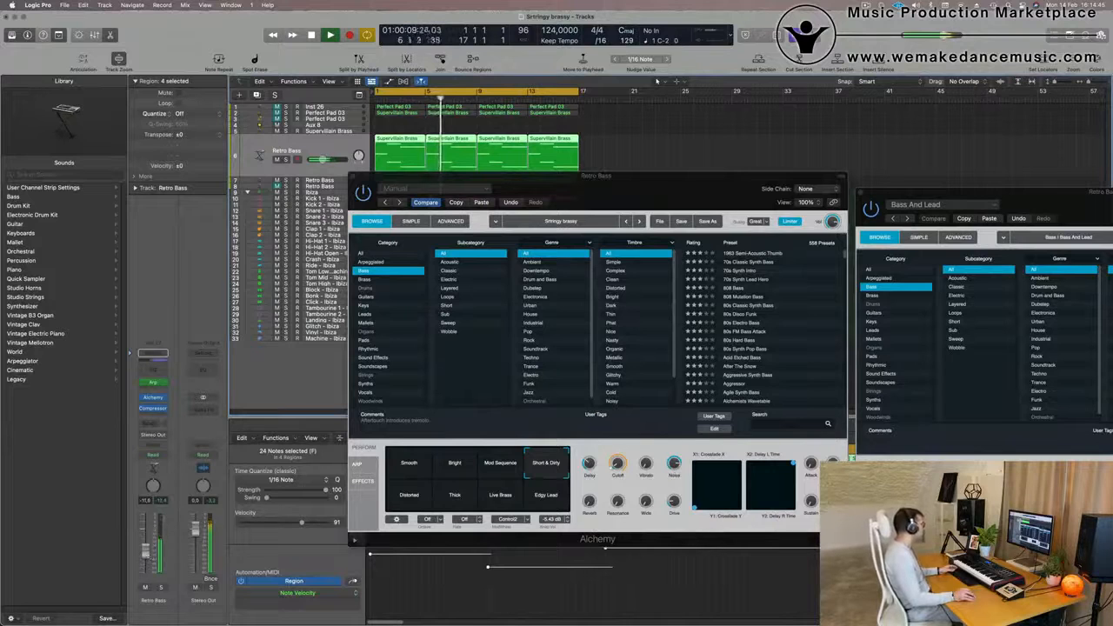
pyautogui.moveTo(639, 187); pyautogui.dragTo(609, 226)
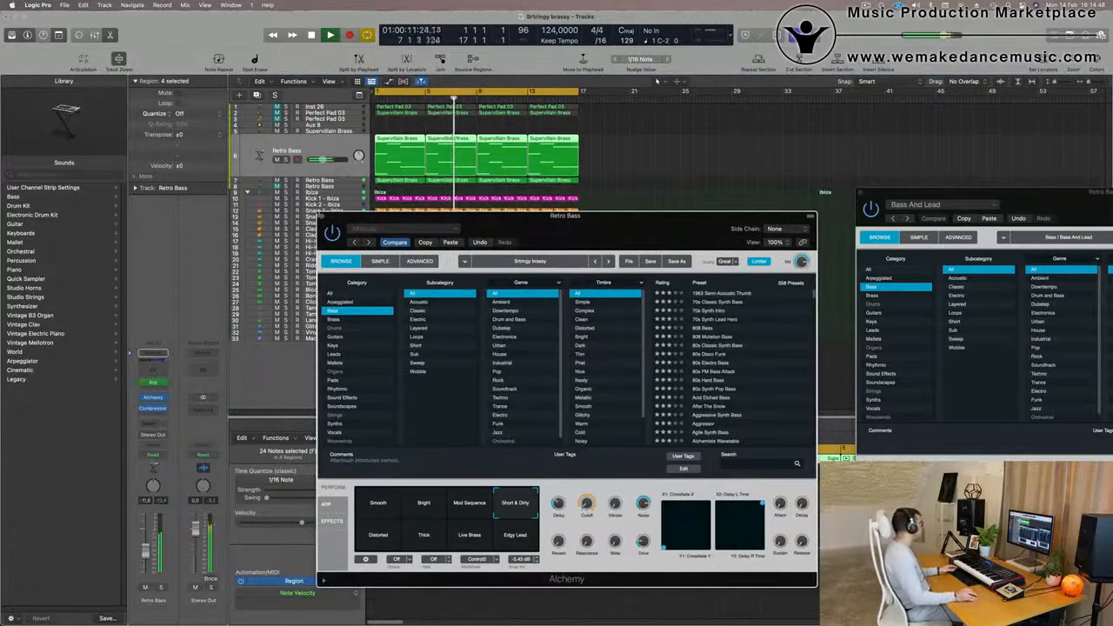
pyautogui.click(322, 217)
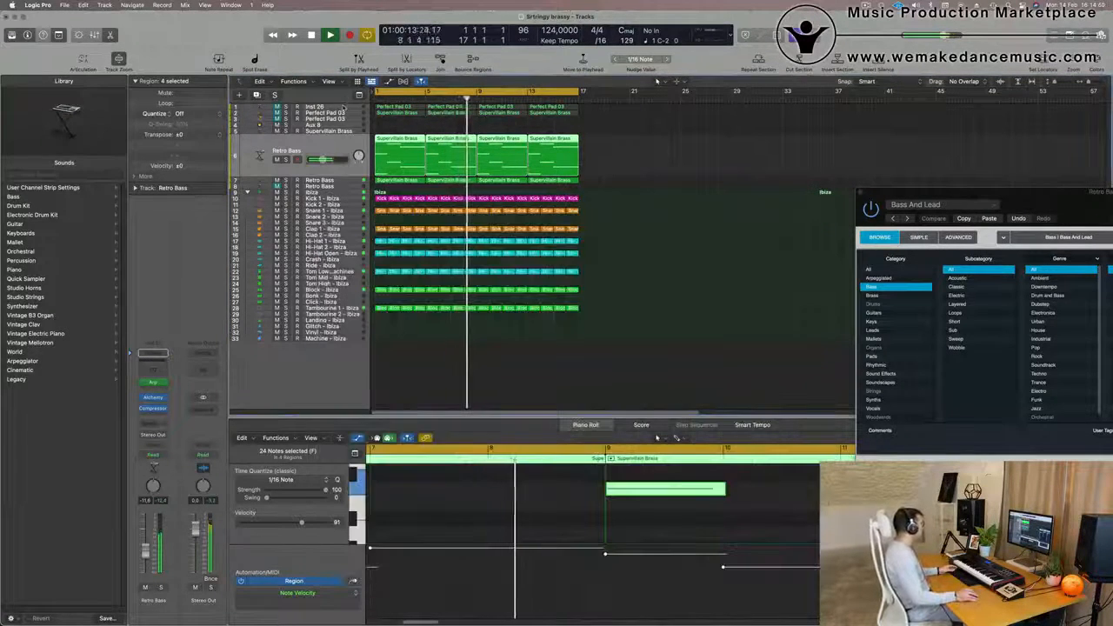
# Add a Compressor to the Inst 26 pad track and check the track levels in the mixer.
pyautogui.click(317, 107)
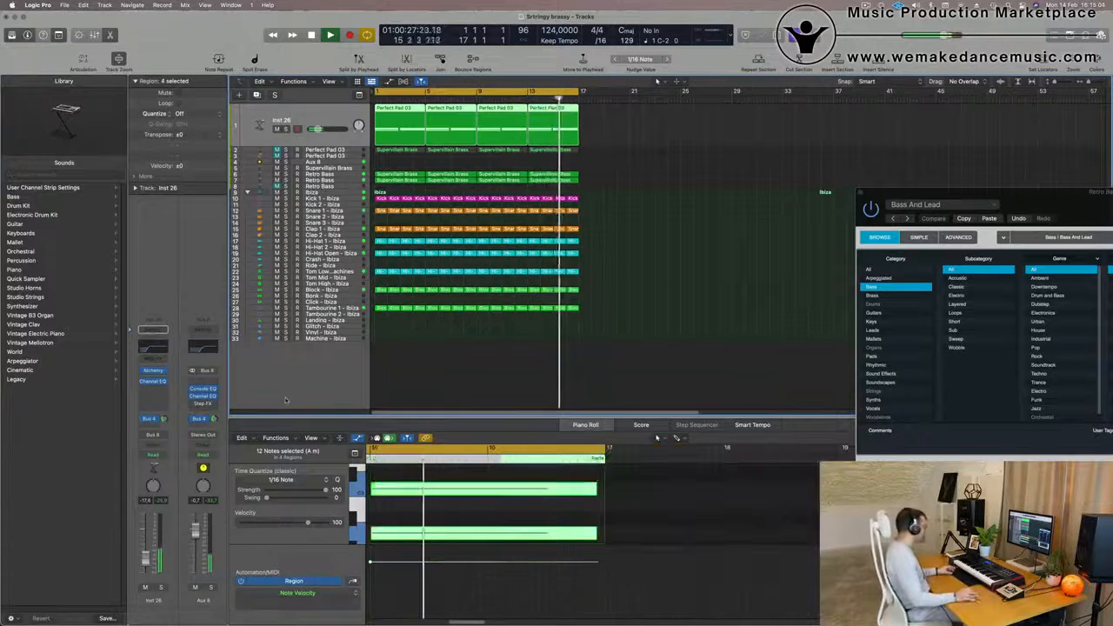
pyautogui.press('x')
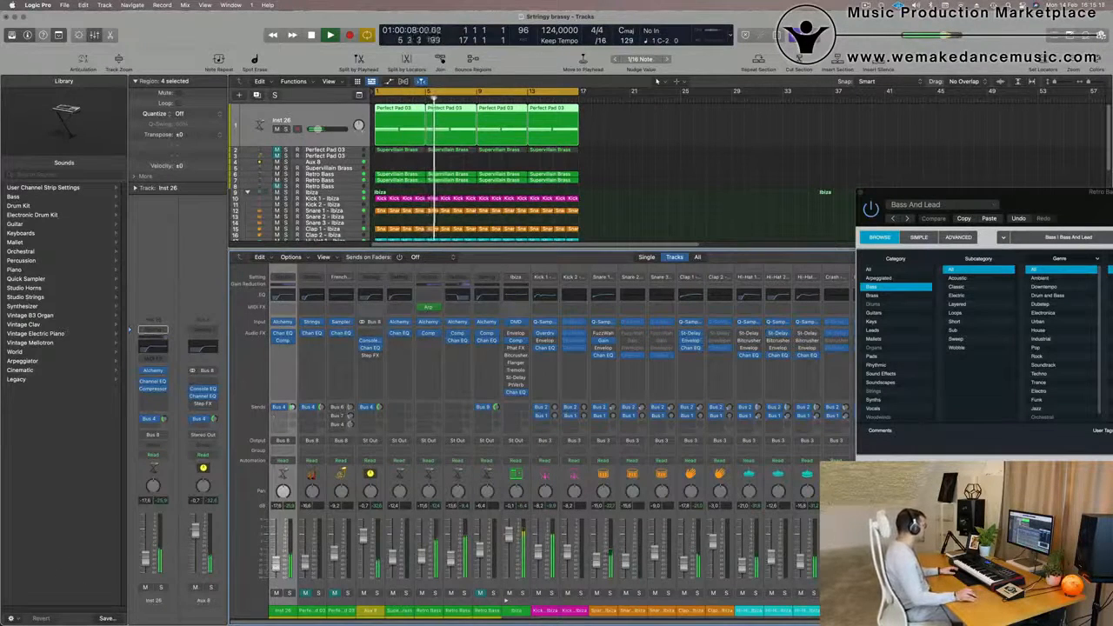
pyautogui.click(680, 165)
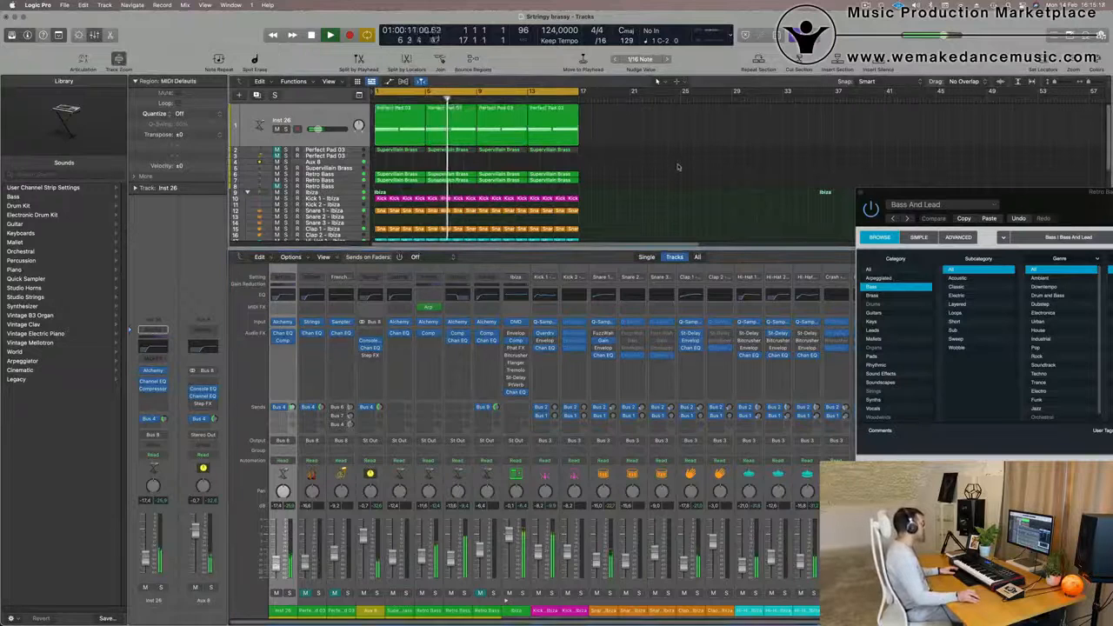
pyautogui.press('x')
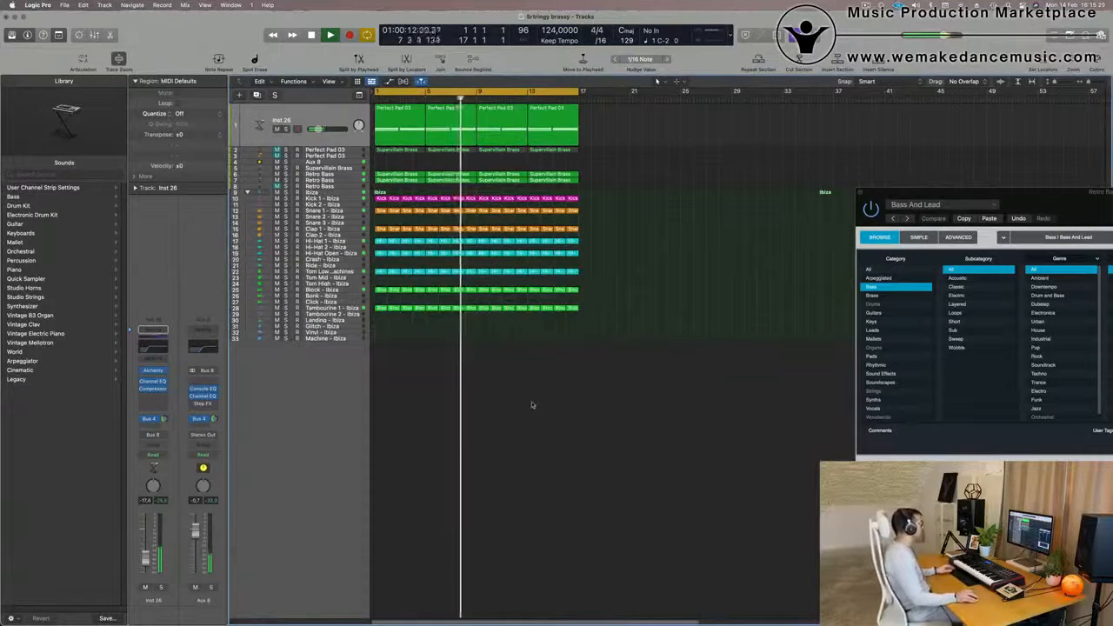
pyautogui.press('super+Right')
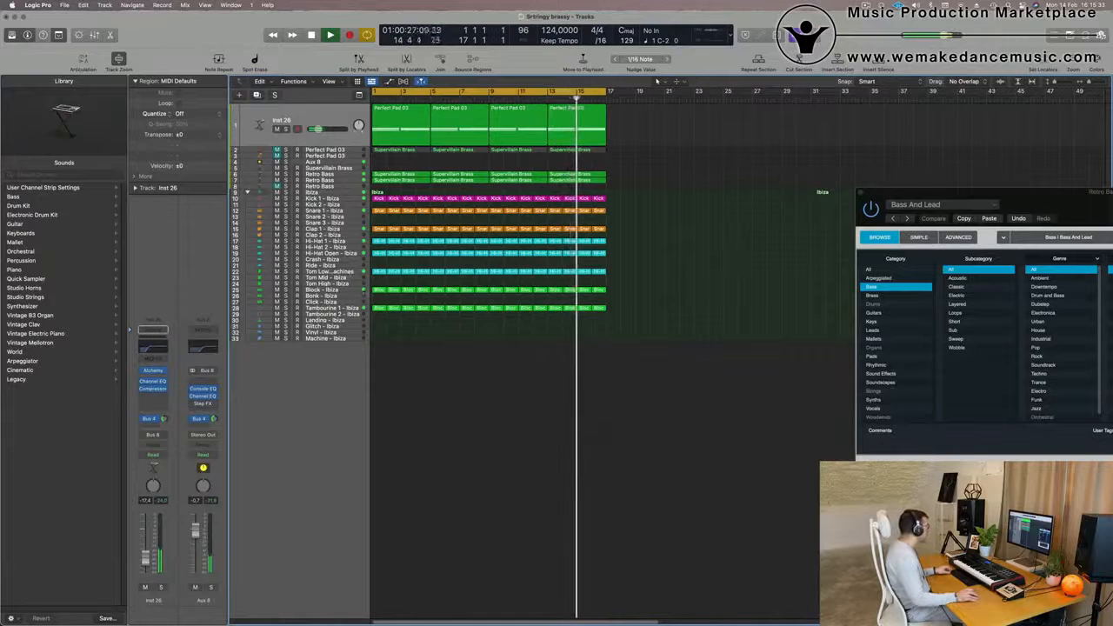
# Copy the first Block - Ibiza region onto the Bonk - Ibiza track and repeat it to the end of the 16-bar loop.
pyautogui.click(377, 291)
pyautogui.moveTo(377, 296)
pyautogui.mouseDown()
pyautogui.moveTo(391, 292)
pyautogui.moveTo(364, 295)
pyautogui.mouseUp()
pyautogui.click(396, 292)
pyautogui.press('Return')
pyautogui.click(363, 296)
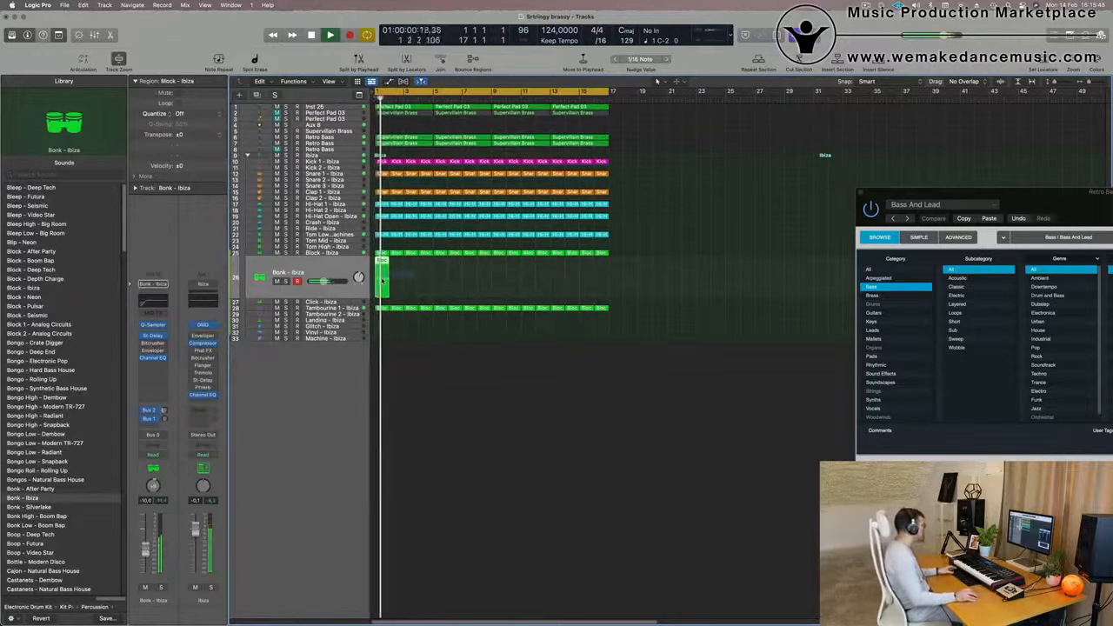
pyautogui.press('super+r')
pyautogui.press('super+r')
pyautogui.press('super+r')
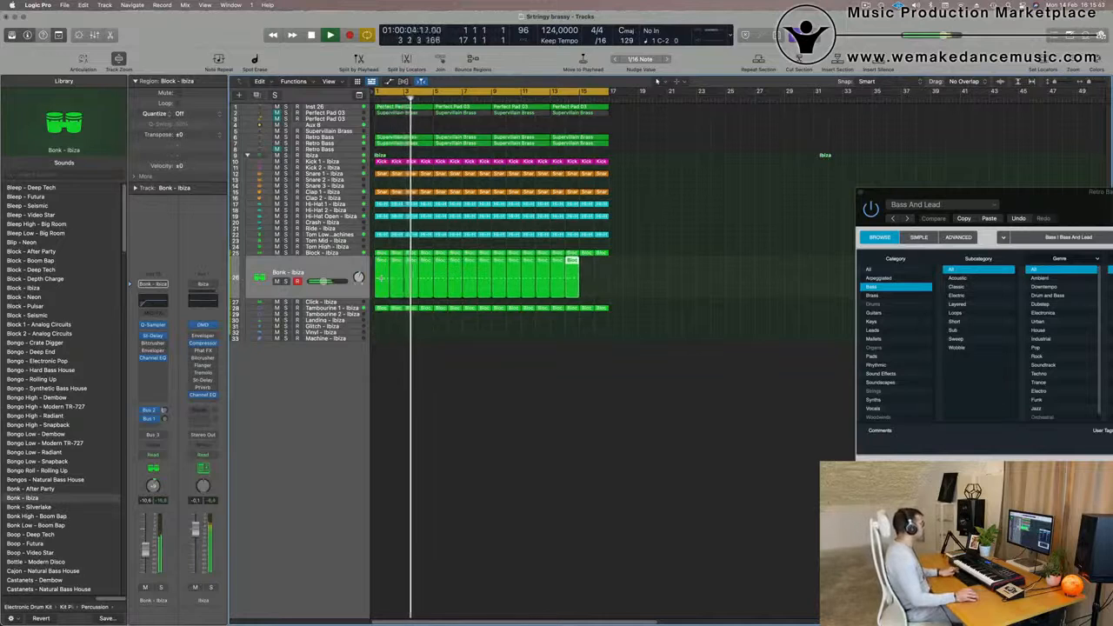
# Lower the Bonk - Ibiza volume to about -13.4 dB, add a Bus 1 Drum Machine Designer-Delay send and raise its send level.
pyautogui.click(340, 269)
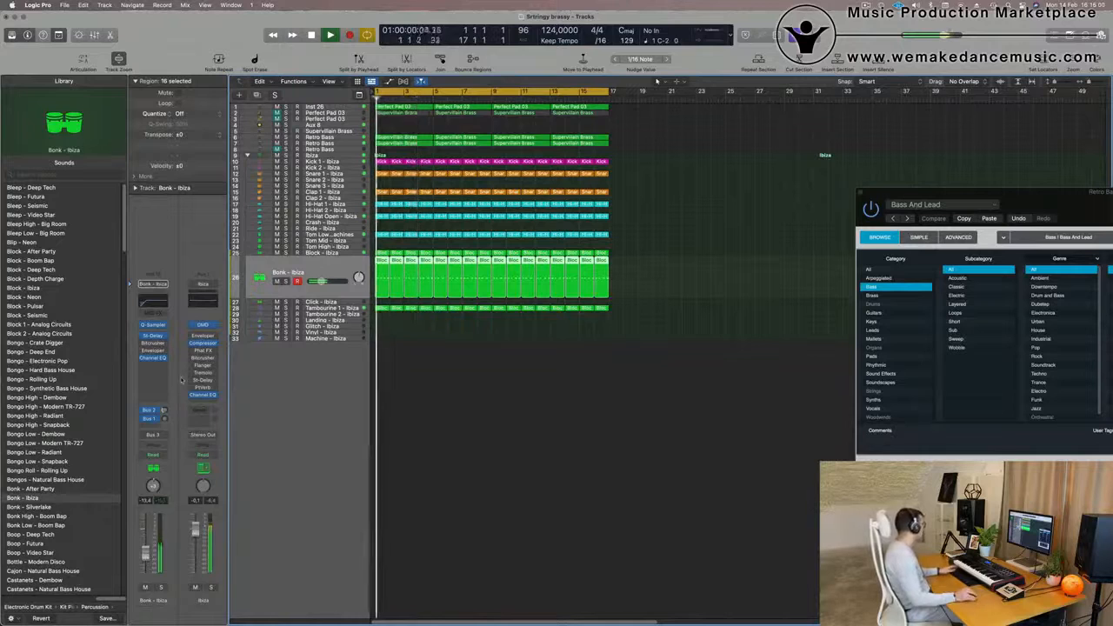
pyautogui.click(149, 428)
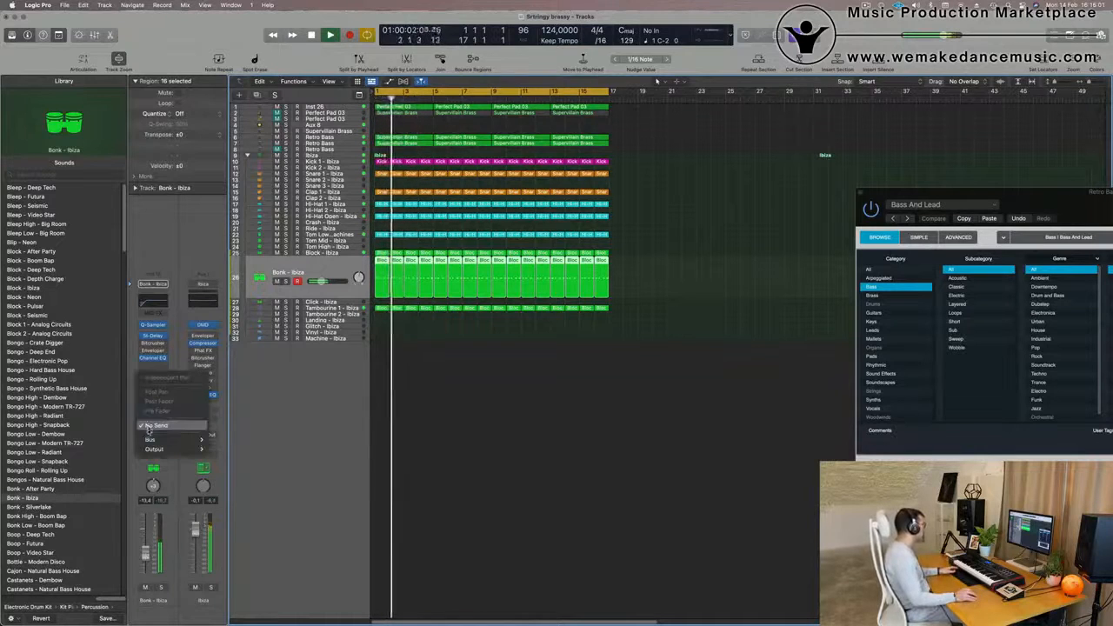
pyautogui.moveTo(152, 439)
pyautogui.moveTo(288, 268)
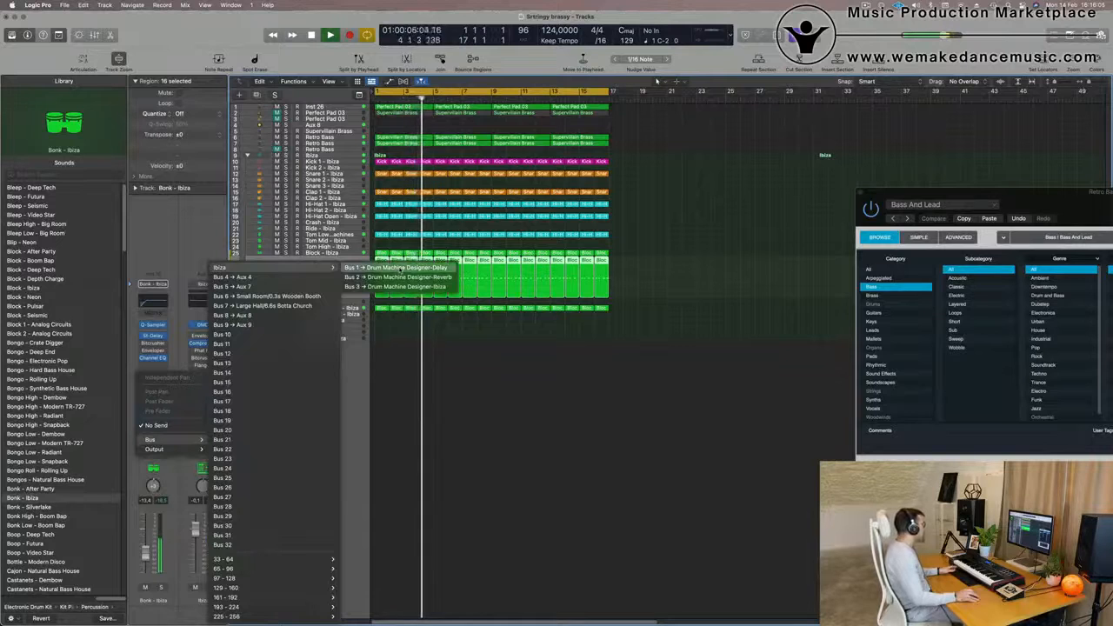
pyautogui.click(400, 270)
pyautogui.press('space')
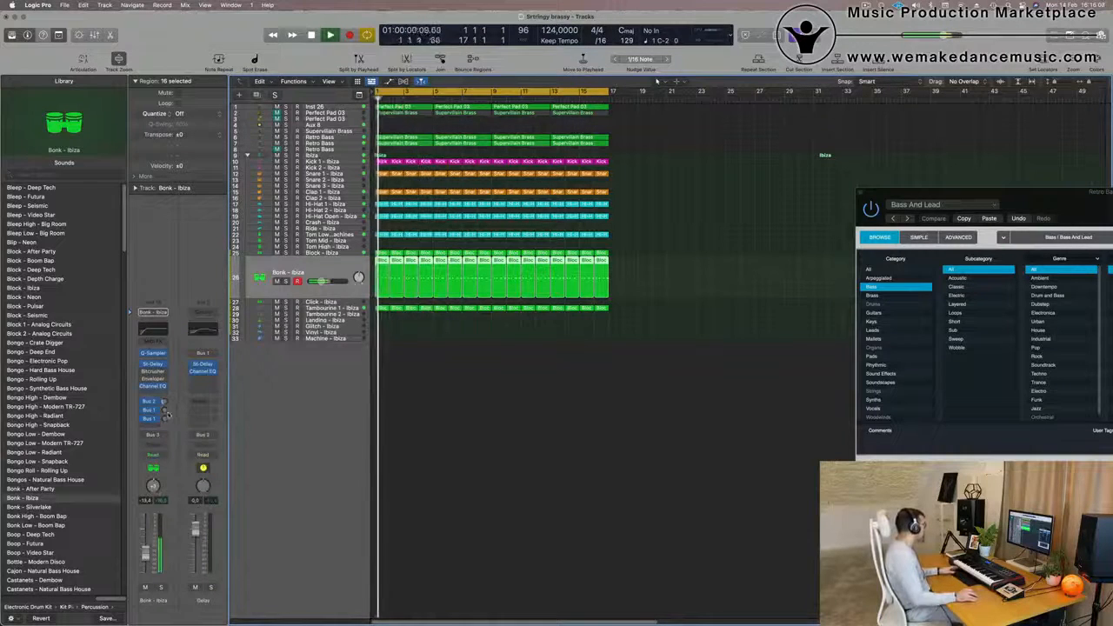
pyautogui.moveTo(165, 419); pyautogui.dragTo(164, 401)
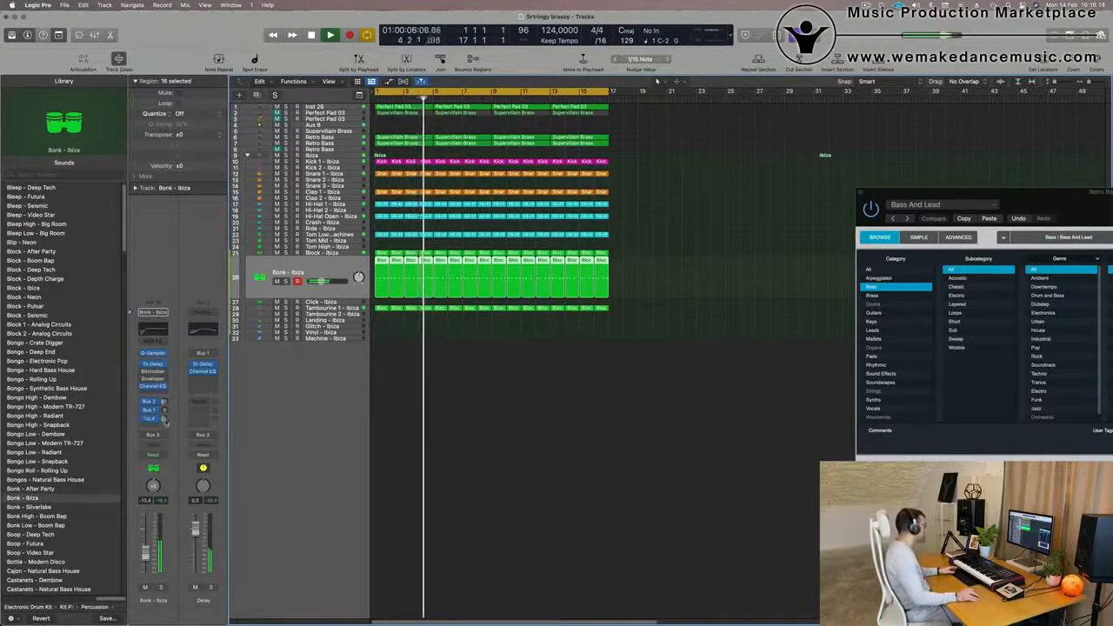
pyautogui.click(404, 431)
pyautogui.scroll(1, 581, 479)
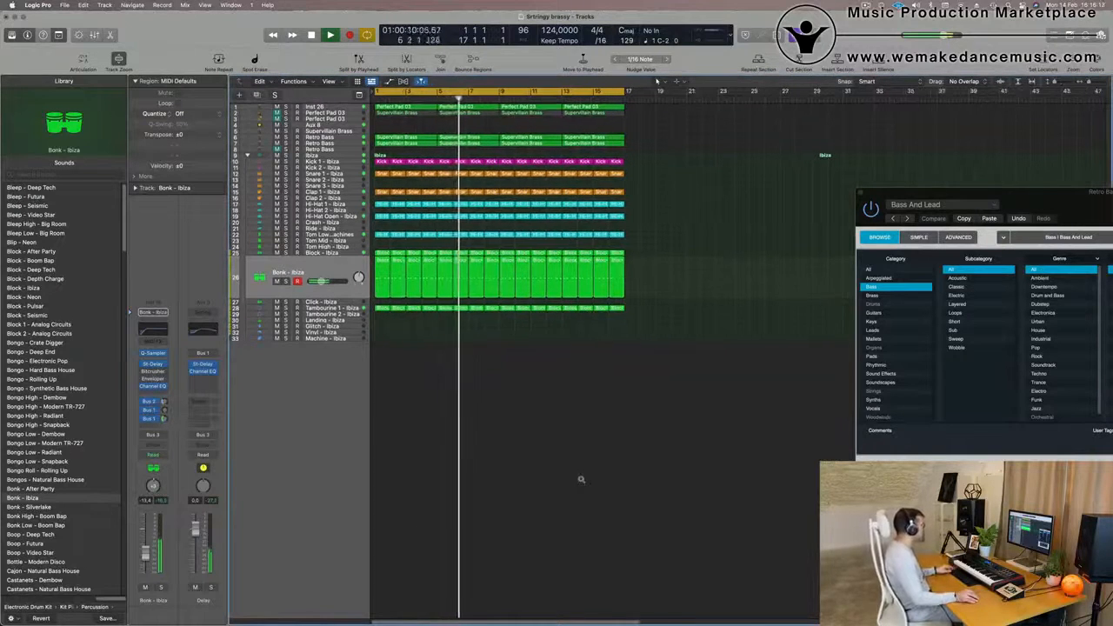
pyautogui.scroll(2, 581, 479)
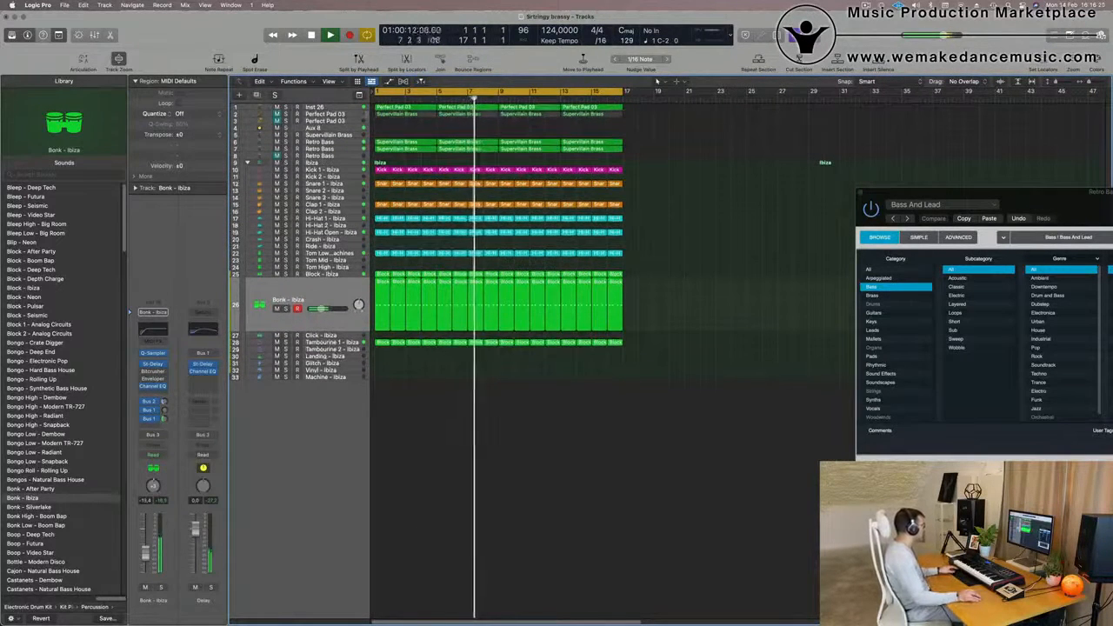
# Set the low cut in the Inst 26 Channel EQ to 430 Hz and the track's volume to about -13.6 dB.
pyautogui.click(338, 107)
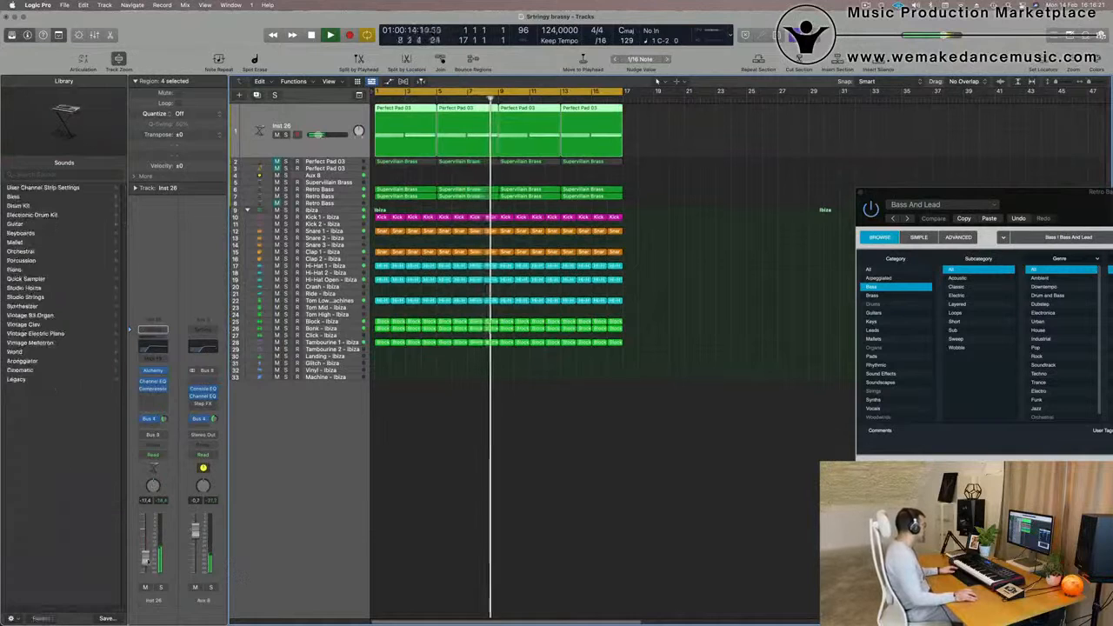
pyautogui.click(152, 381)
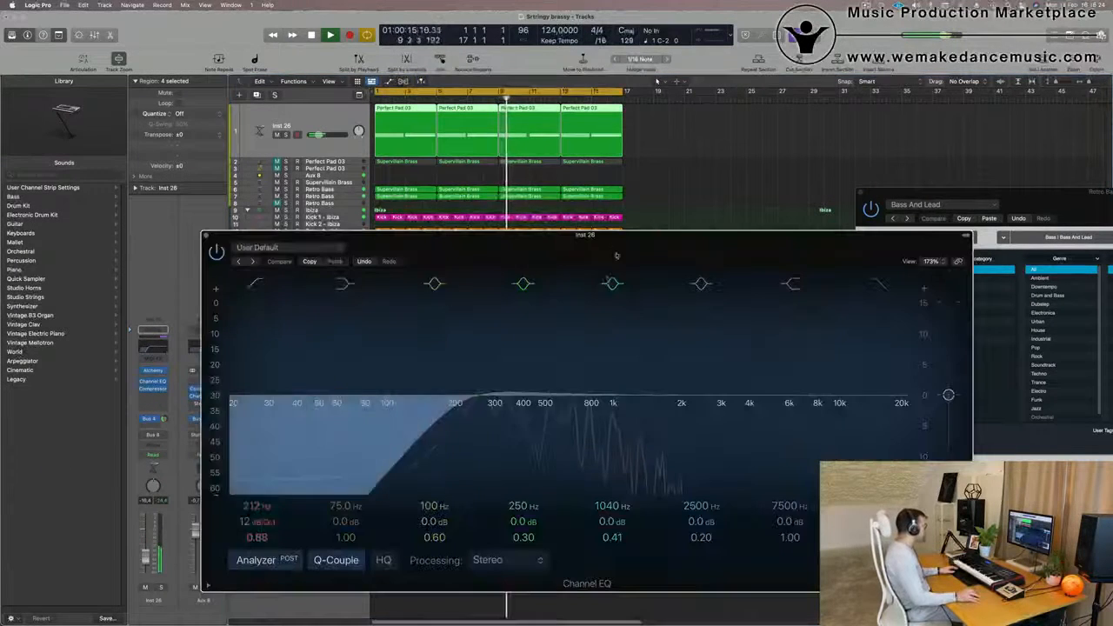
pyautogui.moveTo(478, 400); pyautogui.dragTo(551, 405)
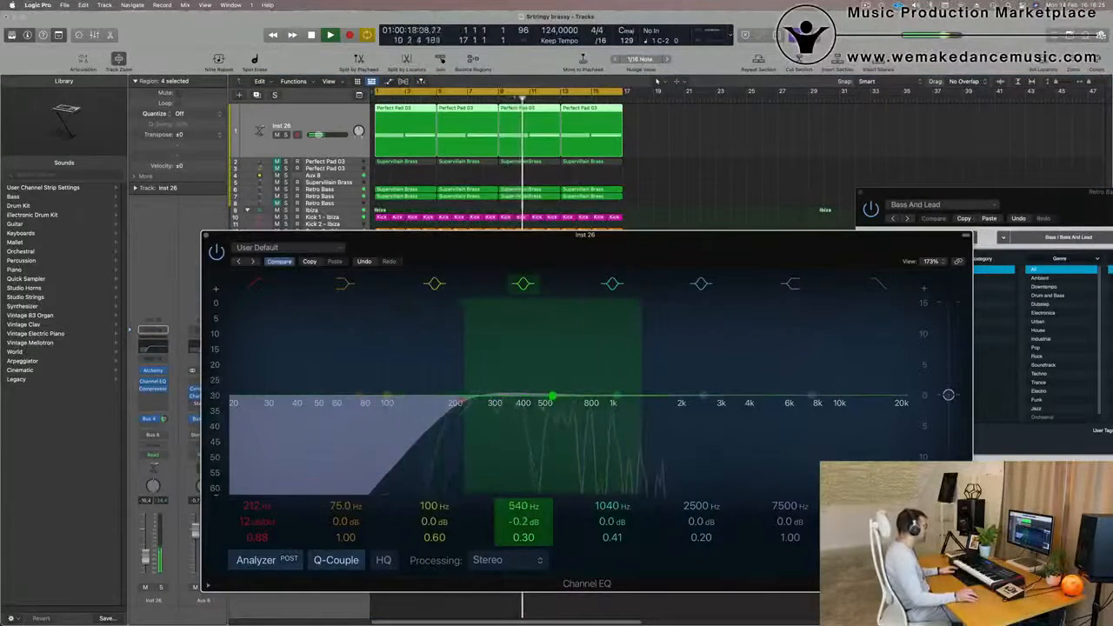
pyautogui.moveTo(462, 403); pyautogui.dragTo(529, 407)
pyautogui.moveTo(146, 561); pyautogui.dragTo(146, 559)
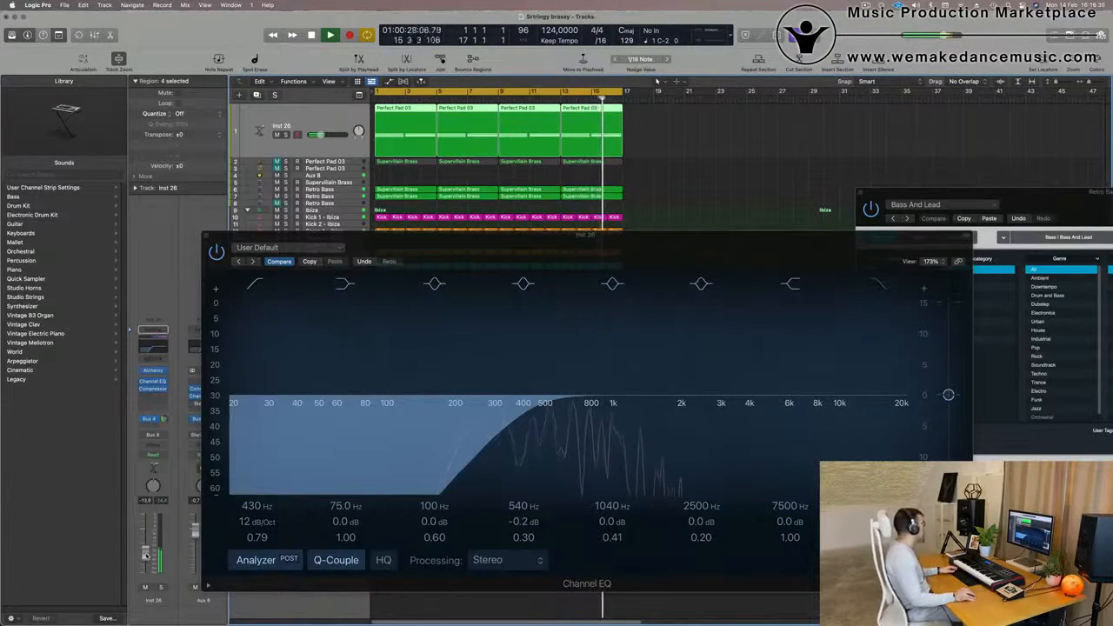
# Adjust the performance knob beside Delay to about 41% in the Inst 26 Alchemy, and close its plug-in windows.
pyautogui.moveTo(493, 237); pyautogui.dragTo(671, 236)
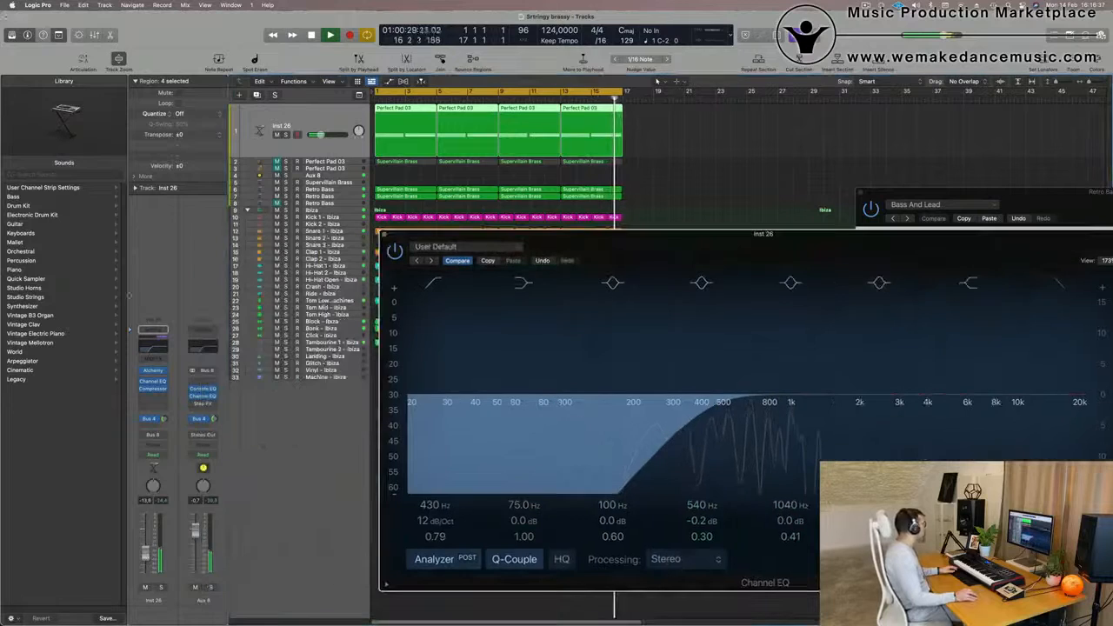
pyautogui.click(155, 371)
pyautogui.click(157, 372)
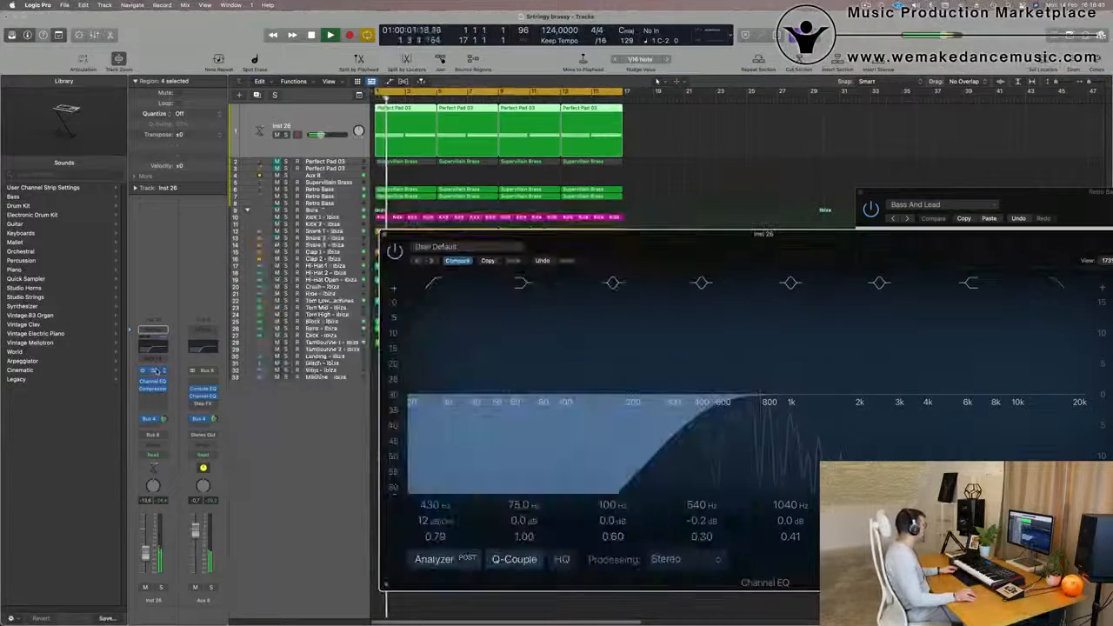
pyautogui.click(155, 372)
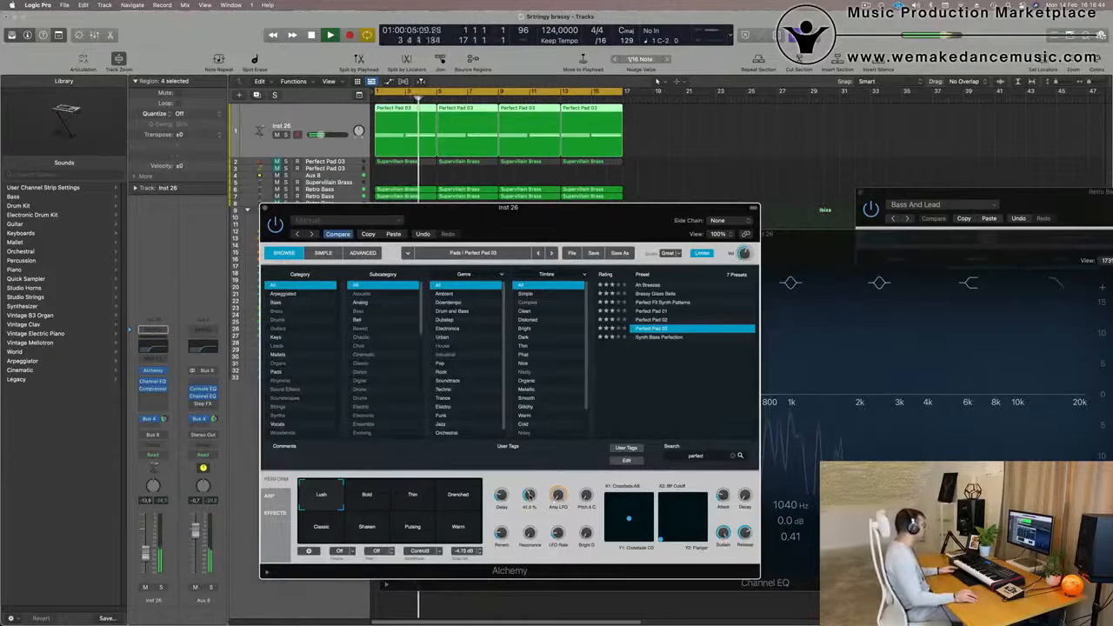
pyautogui.moveTo(504, 214); pyautogui.dragTo(636, 283)
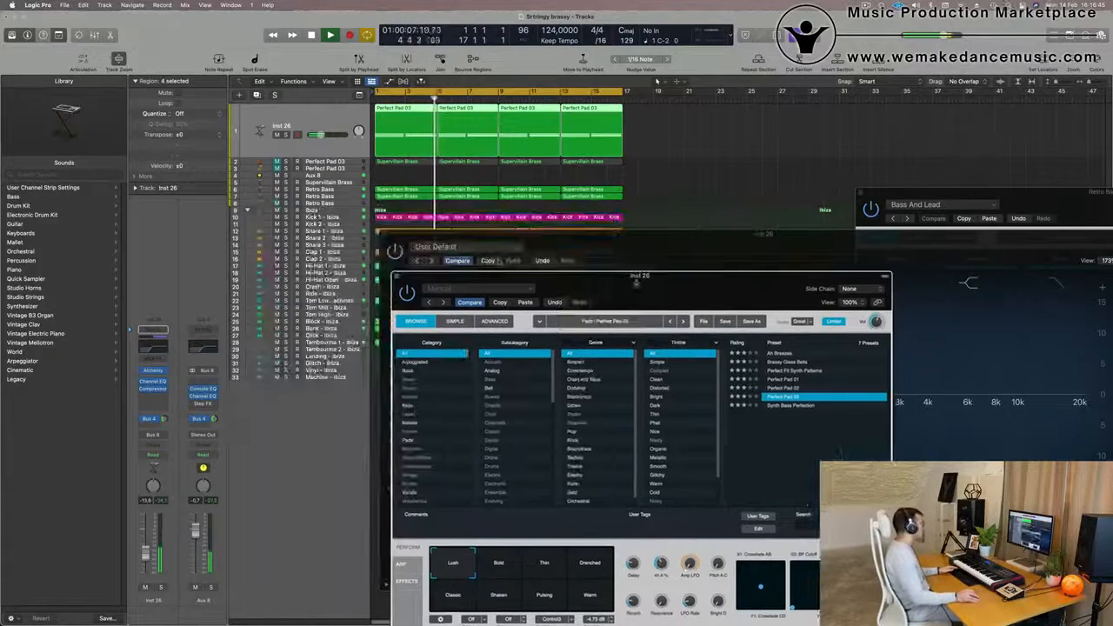
pyautogui.click(397, 276)
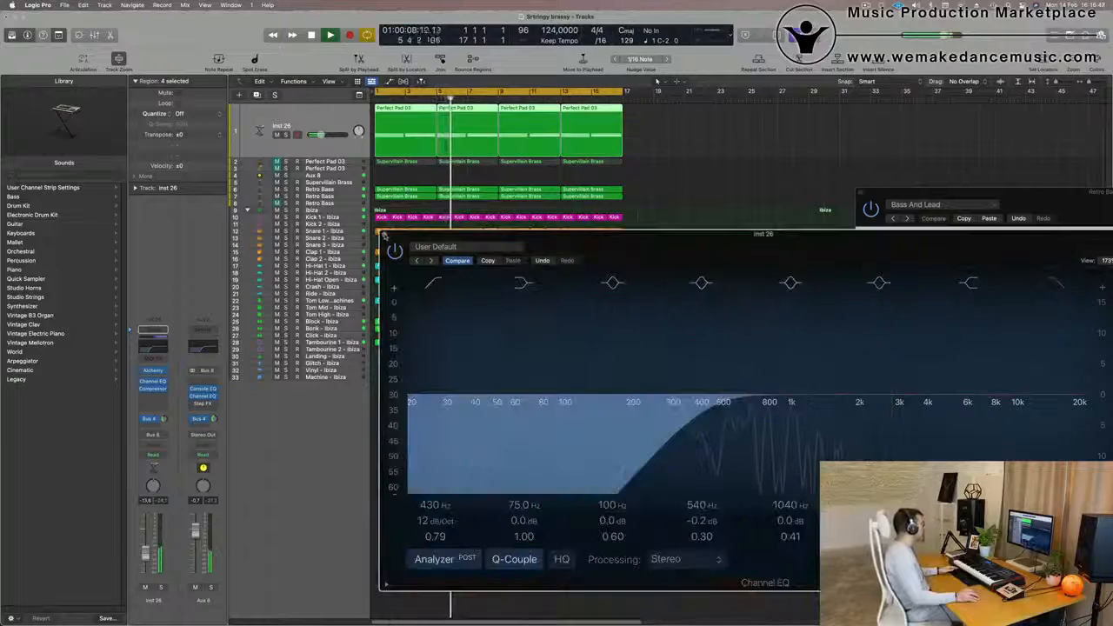
pyautogui.click(386, 234)
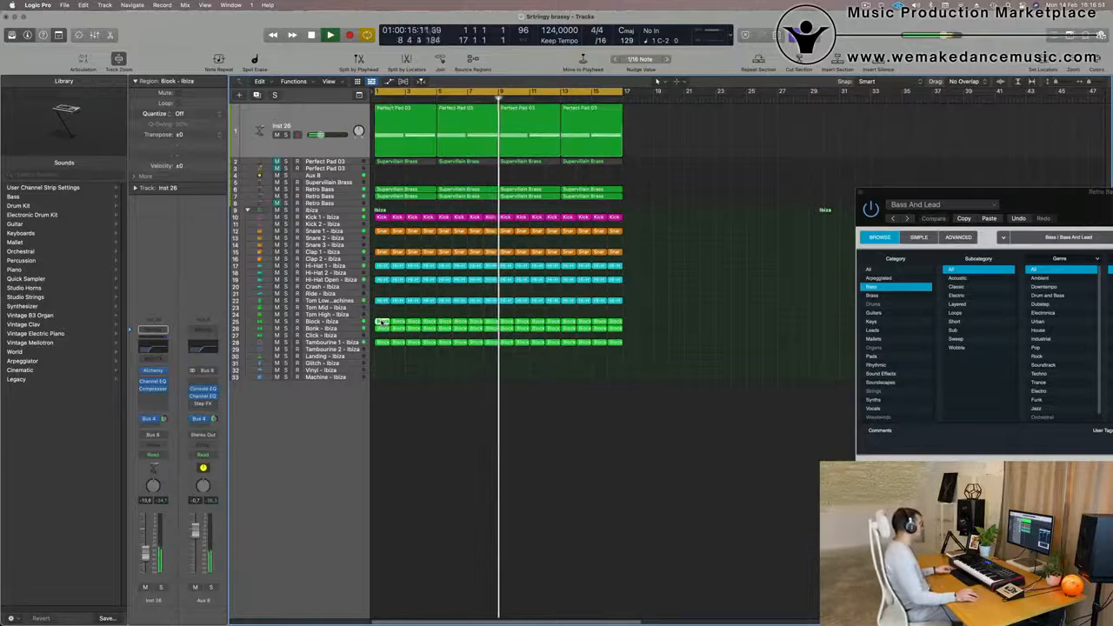
# Copy the first Block - Ibiza region onto the Tom Mid - Ibiza track and show its notes in the Piano Roll with none selected.
pyautogui.moveTo(384, 322); pyautogui.dragTo(384, 311)
pyautogui.press('e')
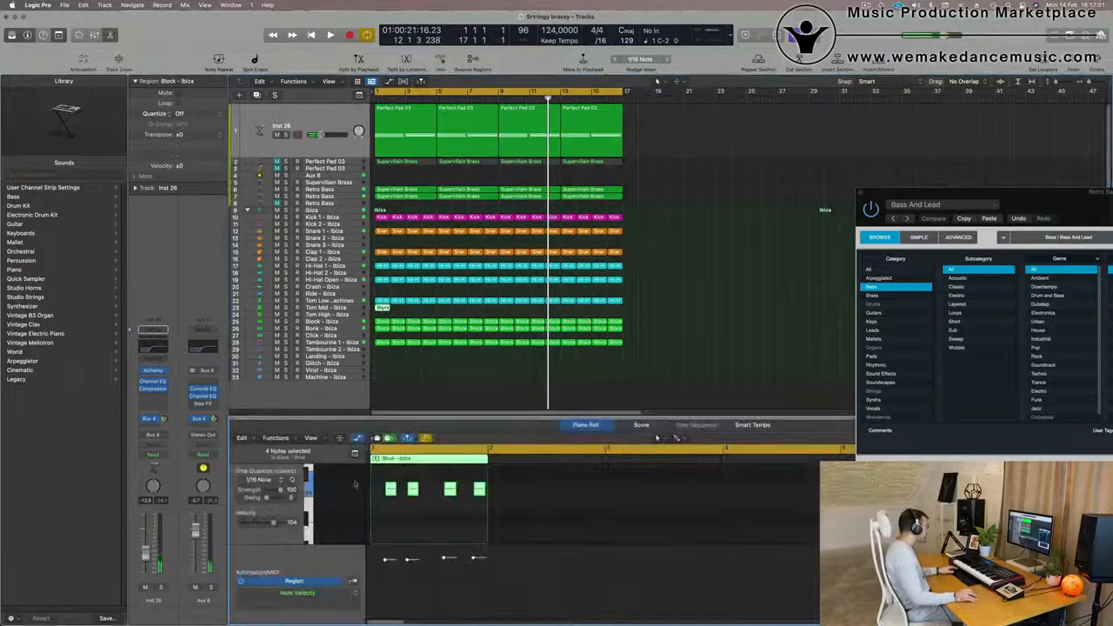
pyautogui.scroll(5, 424, 519)
pyautogui.hscroll(-1, 425, 519)
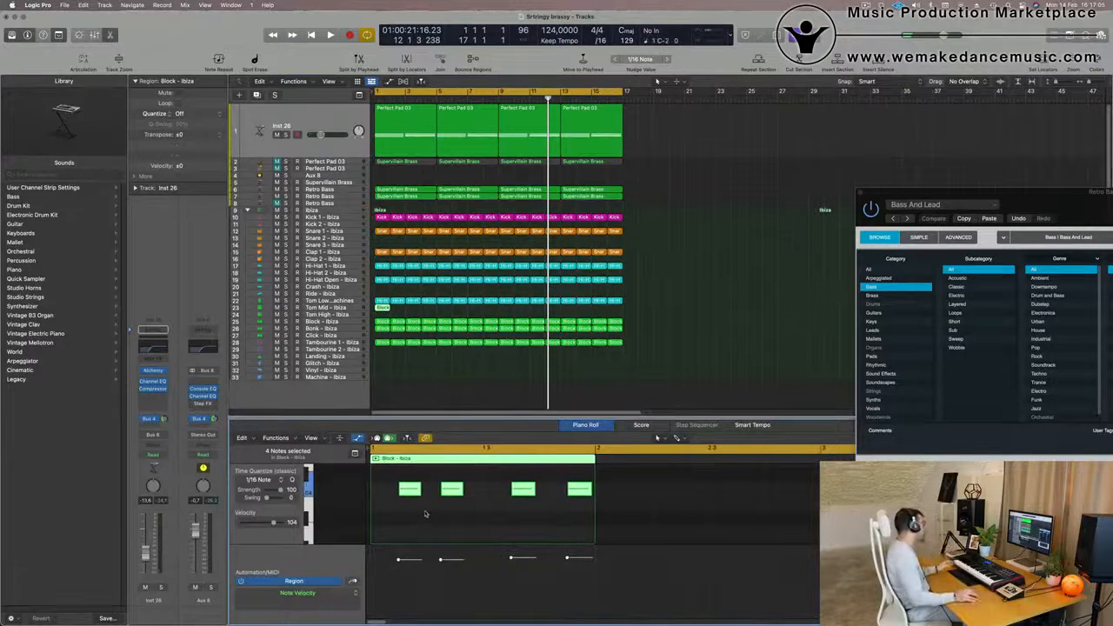
pyautogui.click(440, 541)
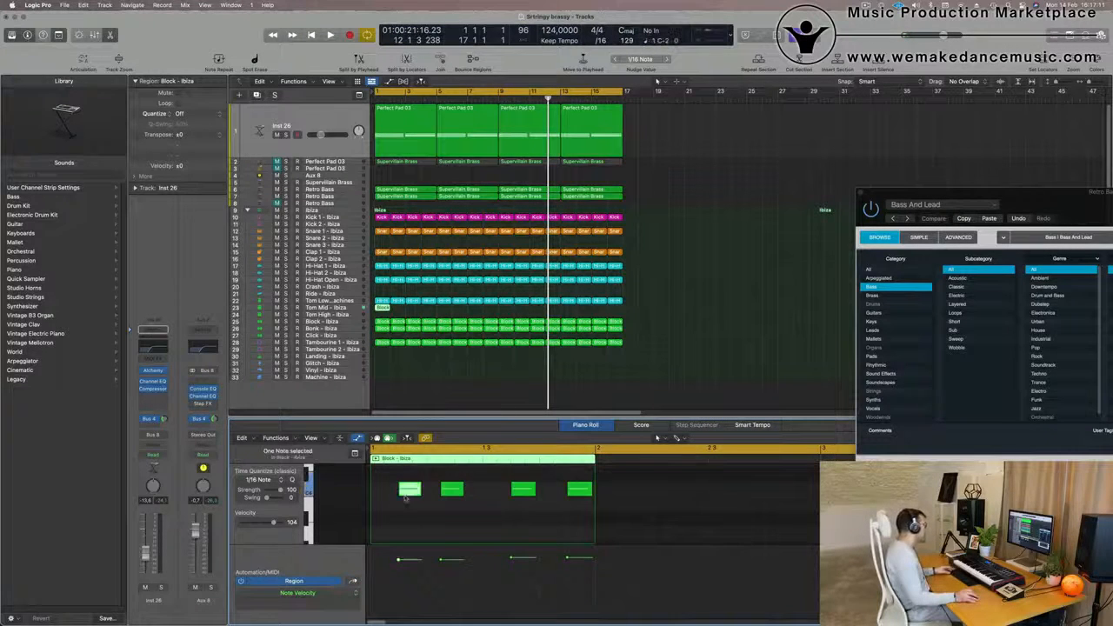
# Reduce the one-bar Tom Mid pattern to two notes, shifting the first and third notes slightly earlier and removing the other two.
pyautogui.moveTo(408, 496); pyautogui.dragTo(396, 496)
pyautogui.moveTo(526, 494); pyautogui.dragTo(511, 493)
pyautogui.click(451, 491)
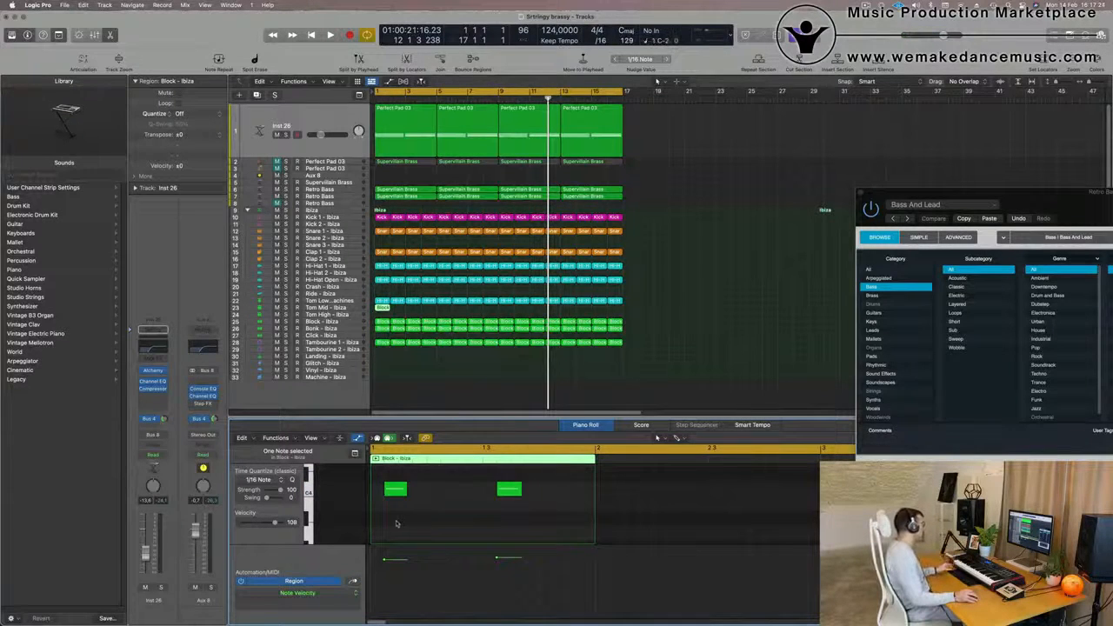
pyautogui.moveTo(465, 509); pyautogui.dragTo(559, 489)
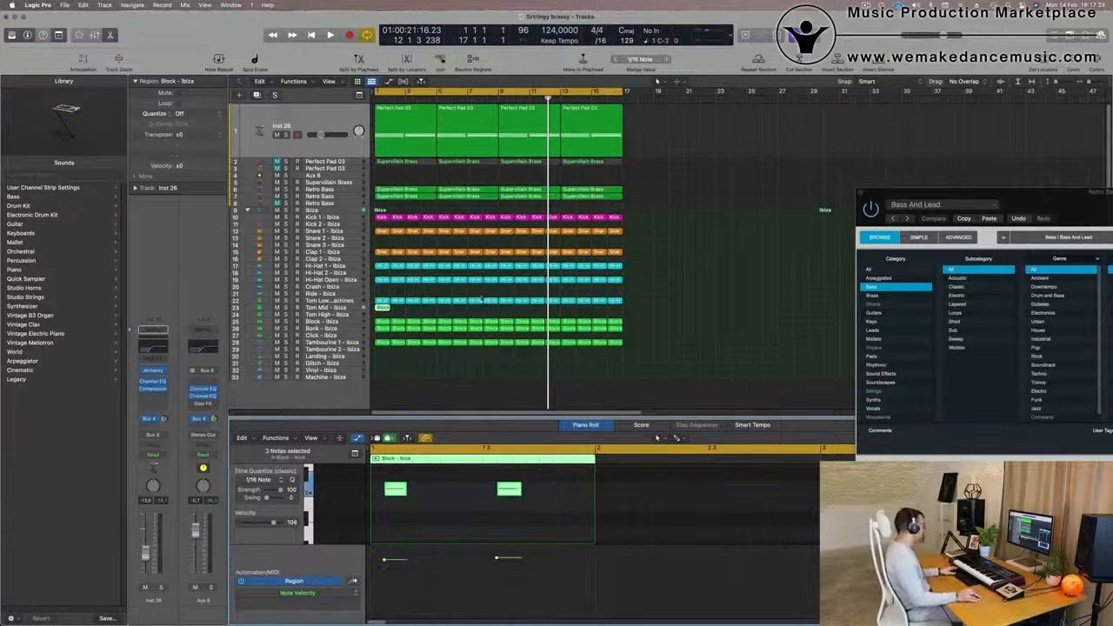
# Transpose both notes of the Tom Mid - Ibiza region to a lower octave, checking the sound during playback.
pyautogui.click(331, 307)
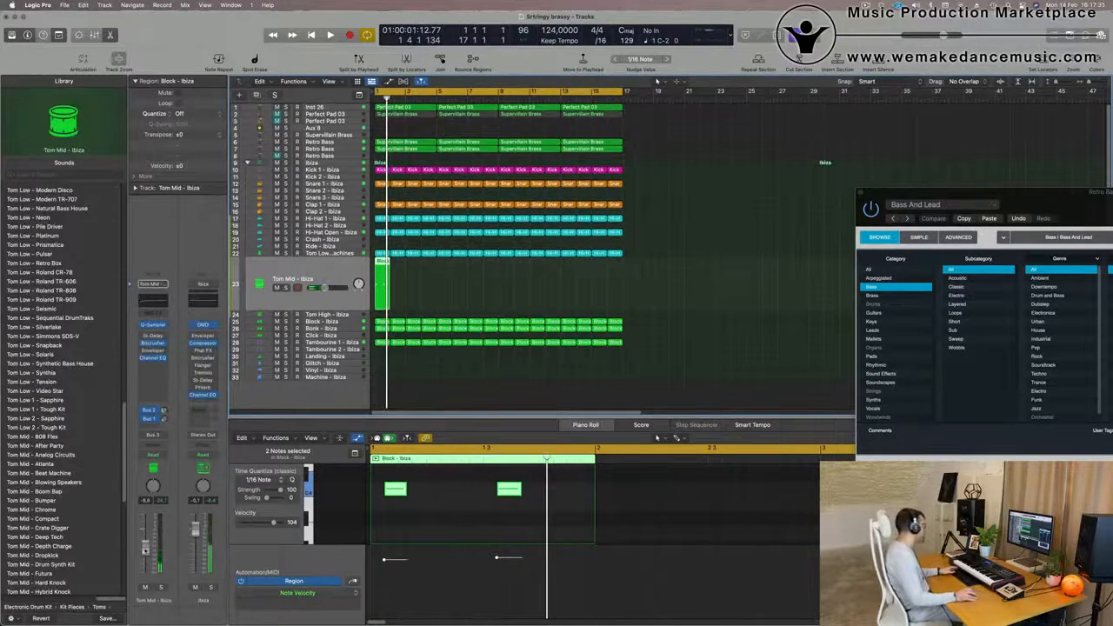
pyautogui.moveTo(522, 519); pyautogui.dragTo(372, 490)
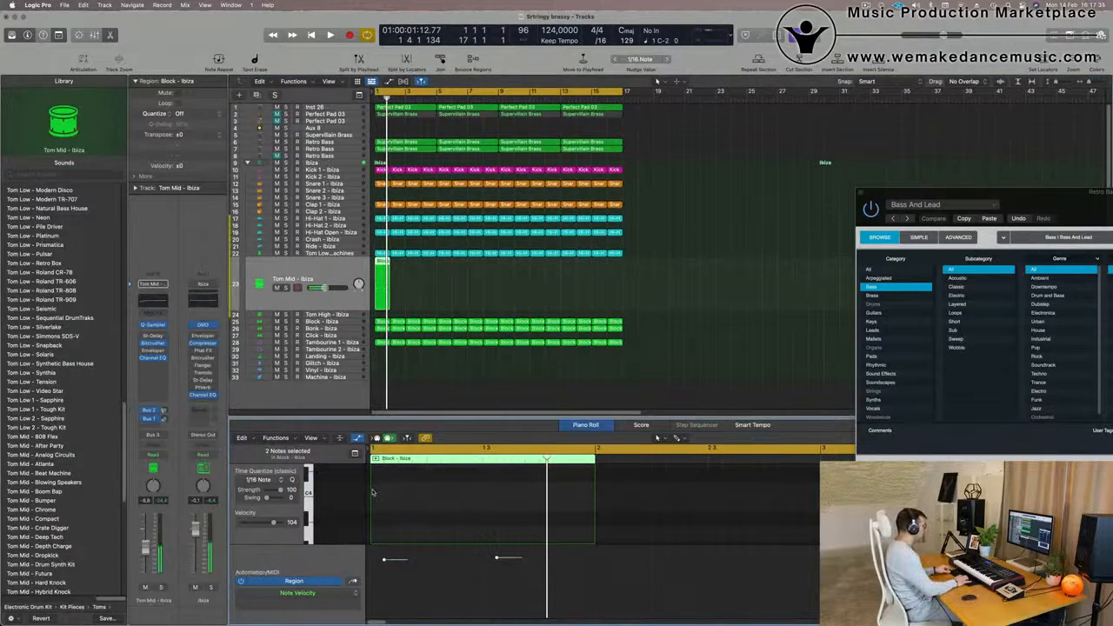
pyautogui.press('space')
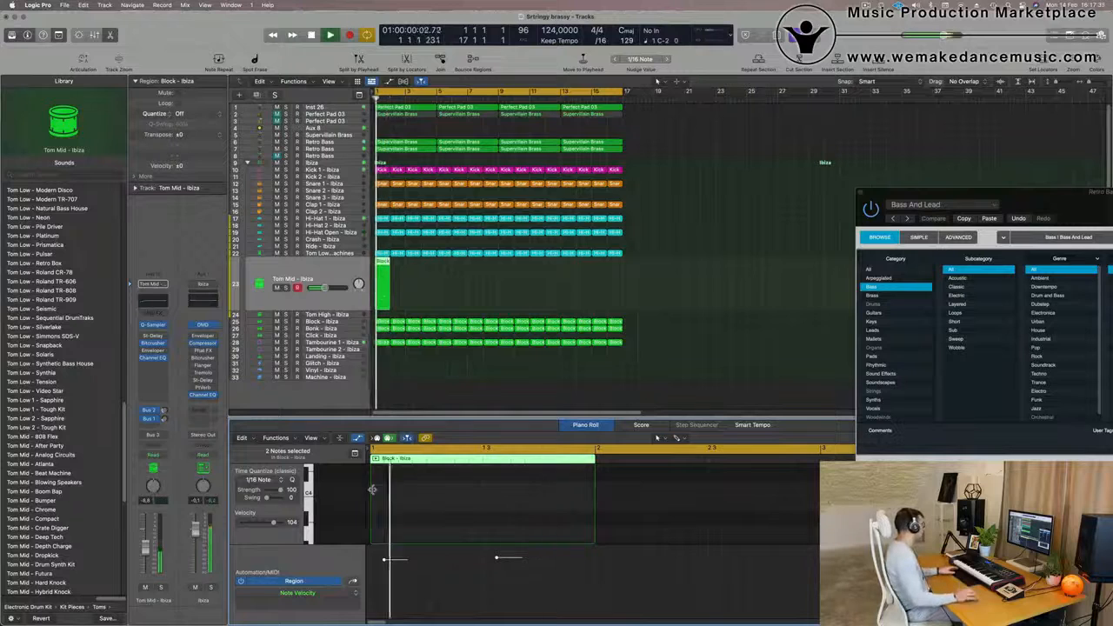
pyautogui.press('space')
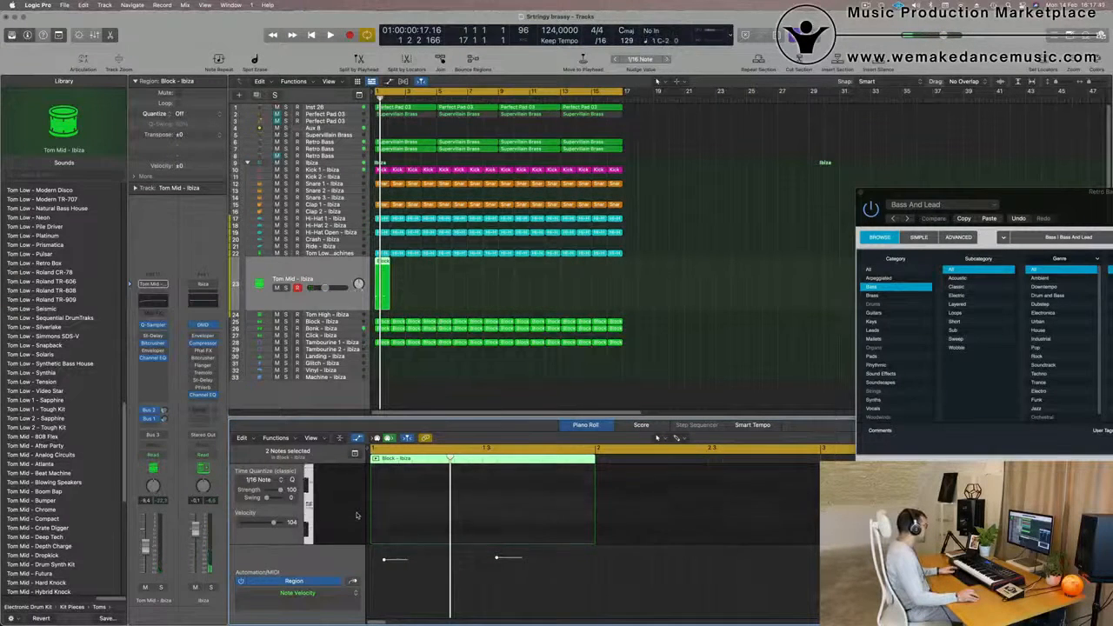
pyautogui.hotkey('alt', 'shift', 'Down')
pyautogui.press('space')
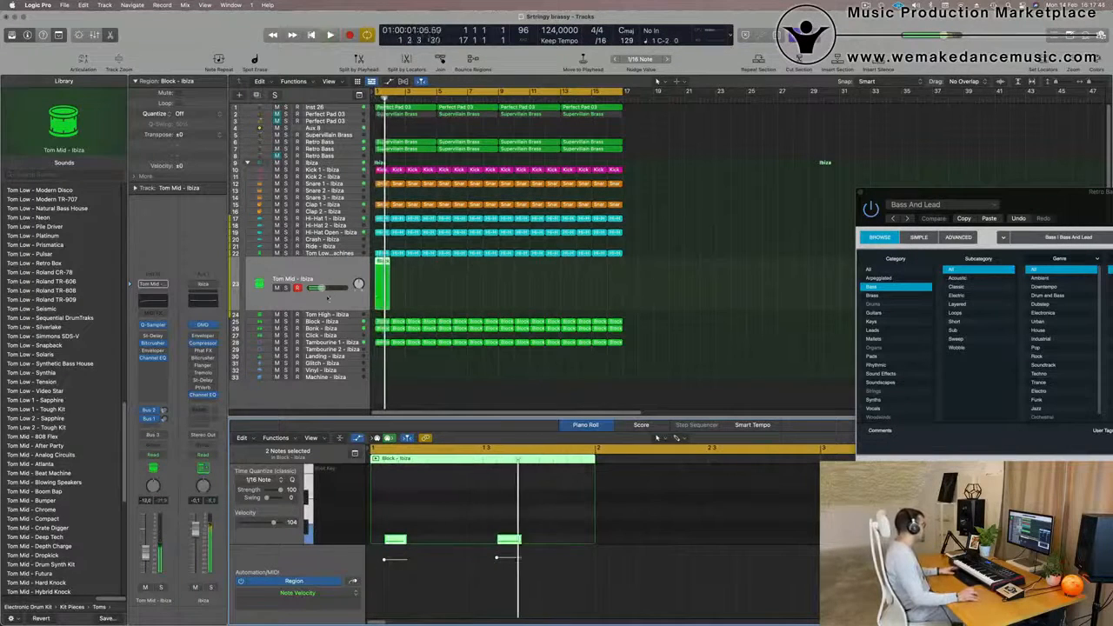
# Repeat the one-bar Tom Mid region until it fills the track up to bar 17.
pyautogui.moveTo(417, 285); pyautogui.dragTo(369, 294)
pyautogui.press('super+r')
pyautogui.press('super+r')
pyautogui.press('super+r')
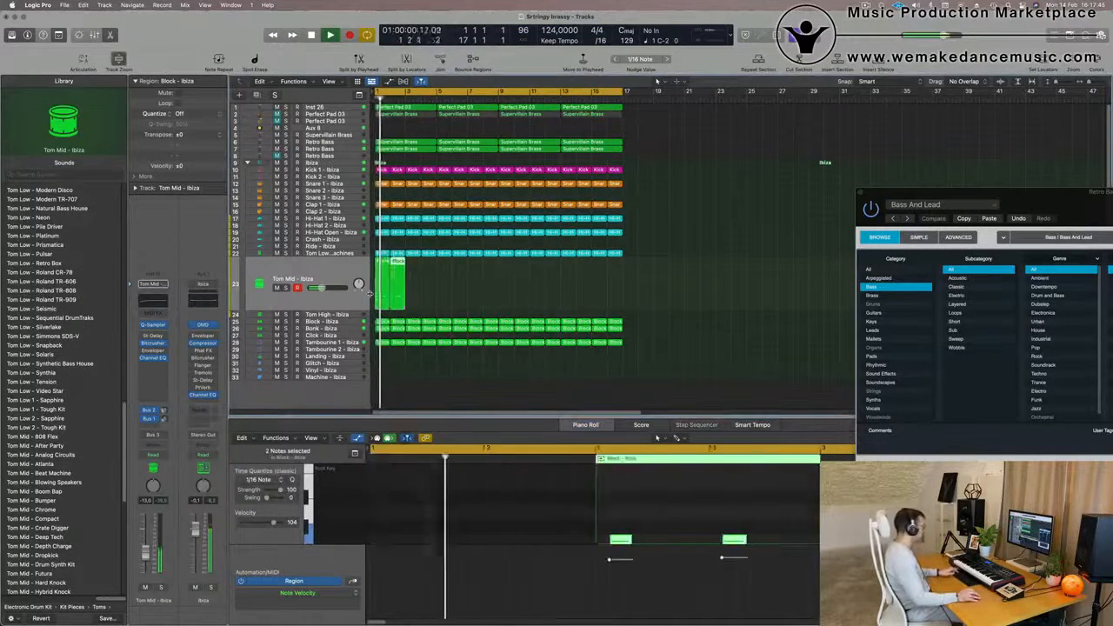
pyautogui.press('super+r')
pyautogui.press('super+r')
pyautogui.press('super+r')
pyautogui.press('super+r')
pyautogui.press('super+r')
pyautogui.press('super+r')
pyautogui.press('super+r')
pyautogui.press('super+r')
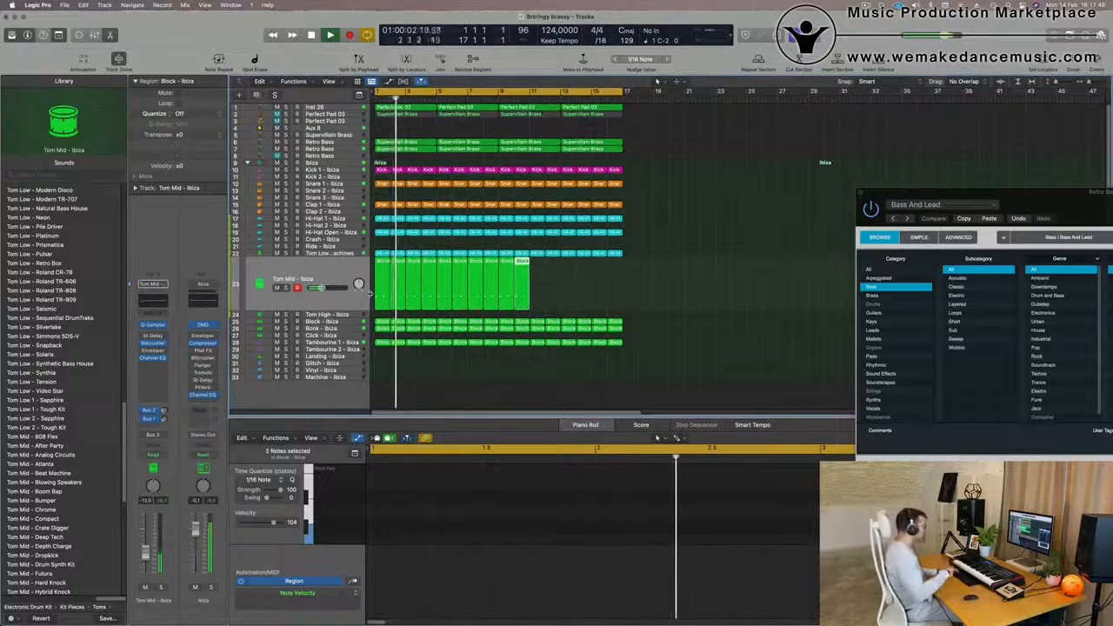
pyautogui.press('super+r')
pyautogui.press('super+r')
pyautogui.press('super+r')
pyautogui.press('super+r')
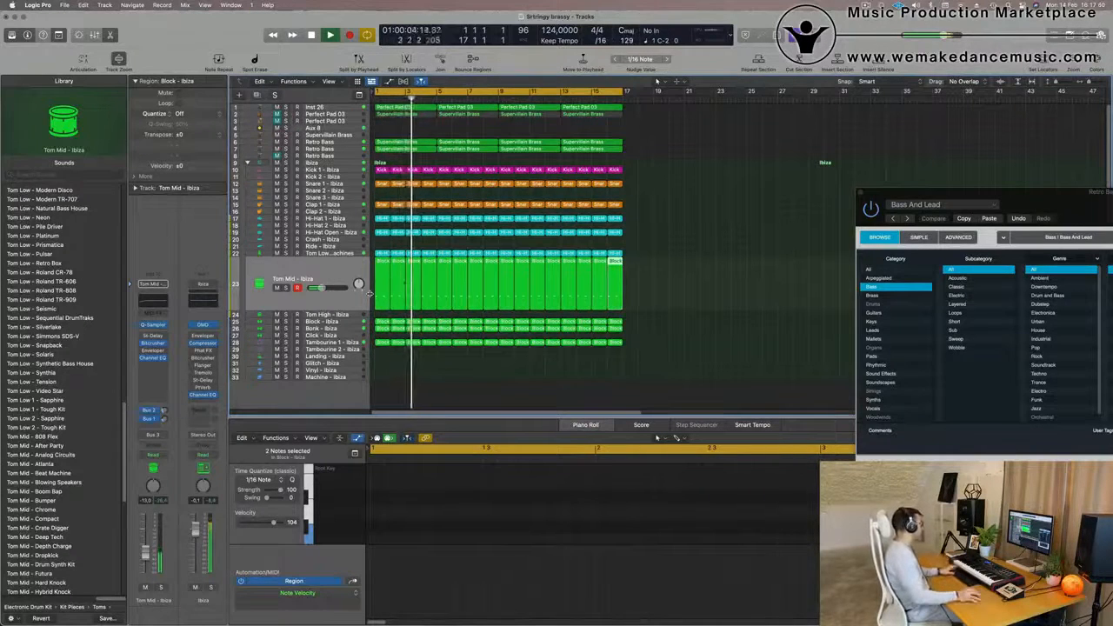
# Load the Tom Mid - After Party sound on the Tom Mid track while auditioning its regions.
pyautogui.click(314, 278)
pyautogui.press('space')
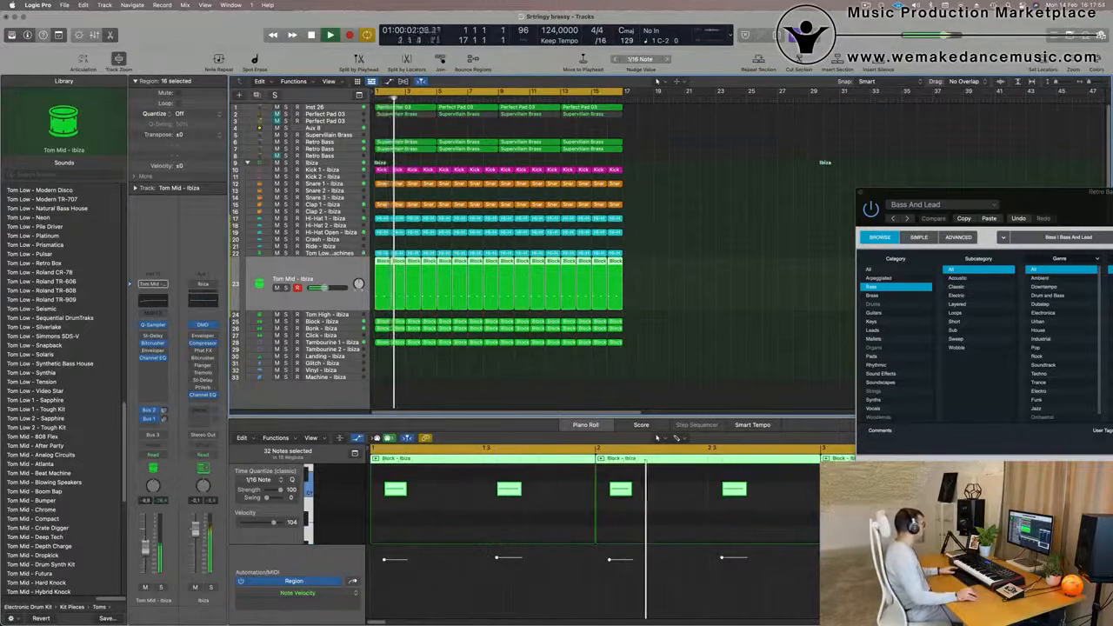
pyautogui.scroll(-3, 73, 409)
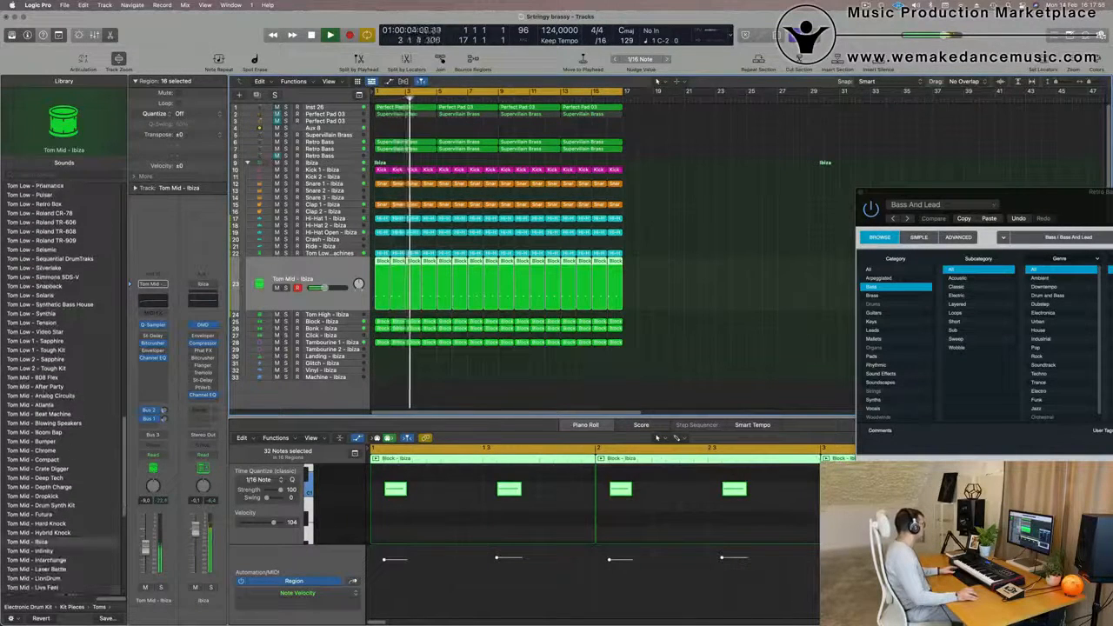
pyautogui.click(46, 387)
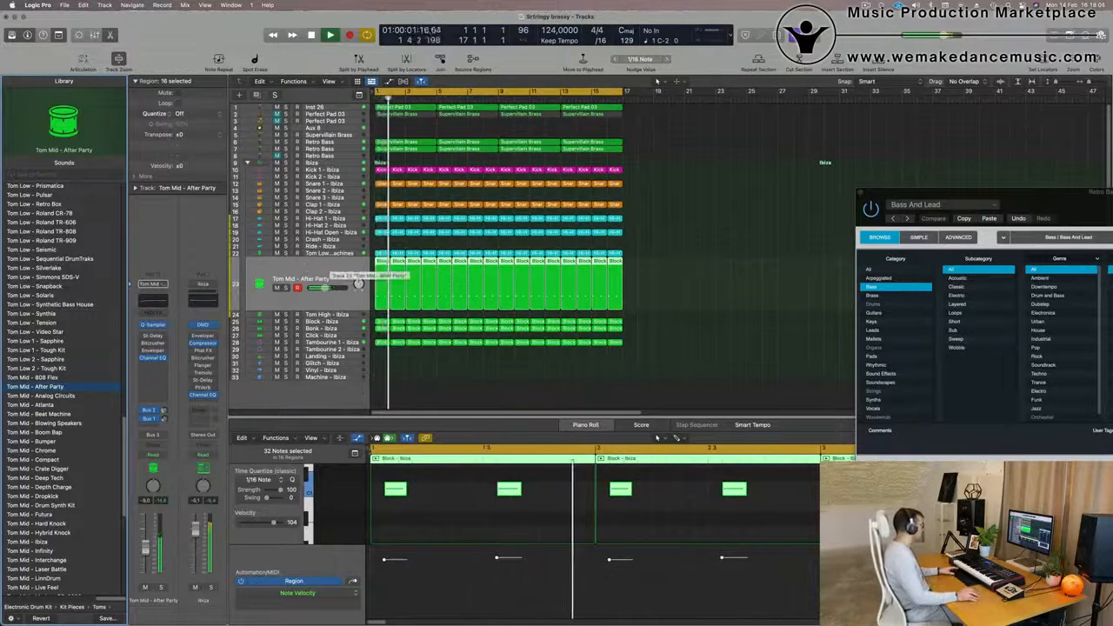
pyautogui.press('space')
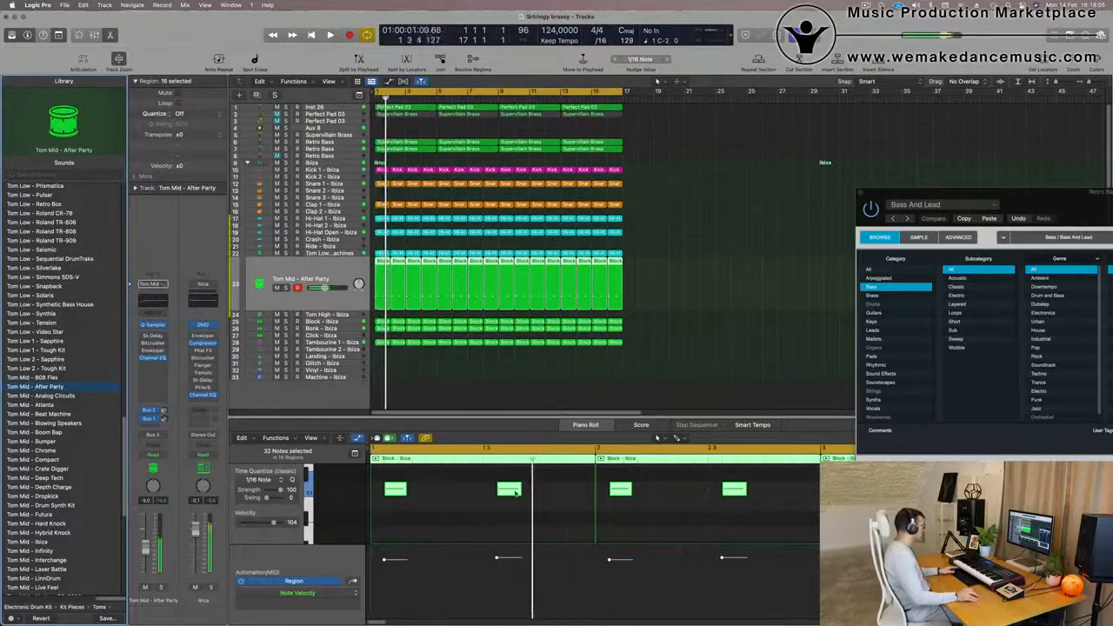
# Move the second tom note in both bar 1 and bar 2 to the end of its bar, checking the rhythm in playback.
pyautogui.moveTo(509, 491); pyautogui.dragTo(584, 494)
pyautogui.press('space')
pyautogui.scroll(-4, 530, 513)
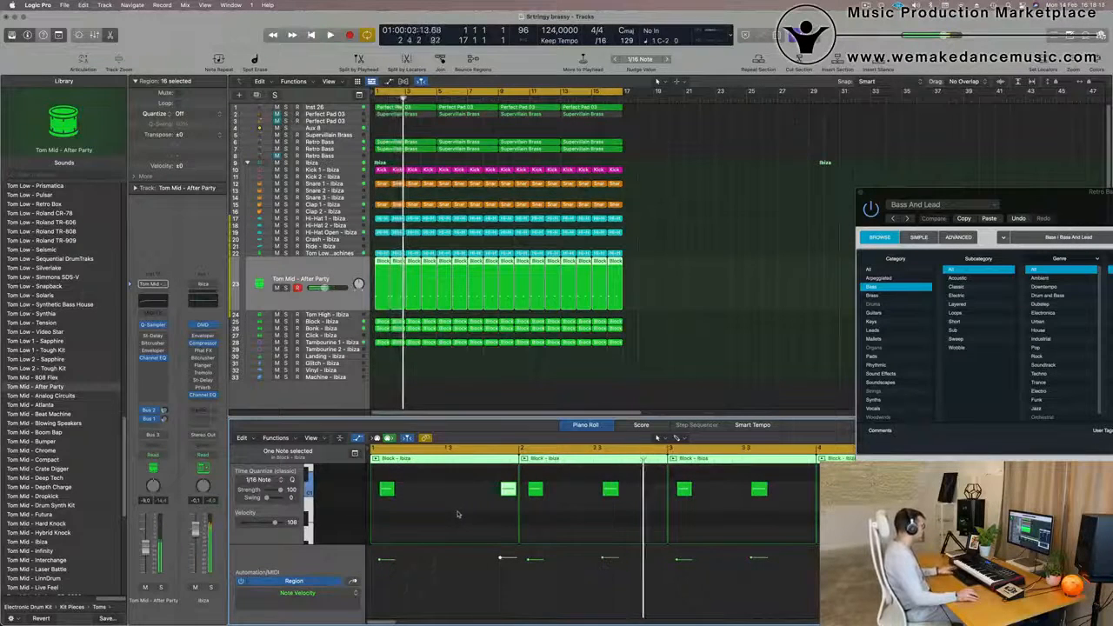
pyautogui.press('space')
pyautogui.scroll(-4, 458, 513)
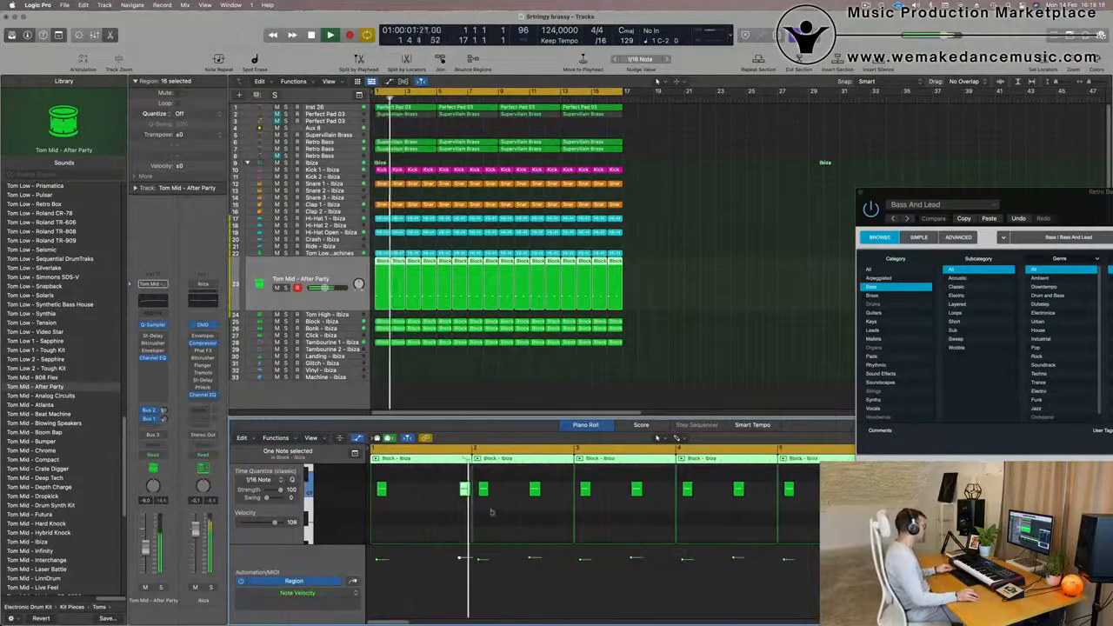
pyautogui.scroll(-2, 452, 515)
pyautogui.press('Return')
pyautogui.scroll(4, 434, 516)
pyautogui.scroll(-1, 470, 516)
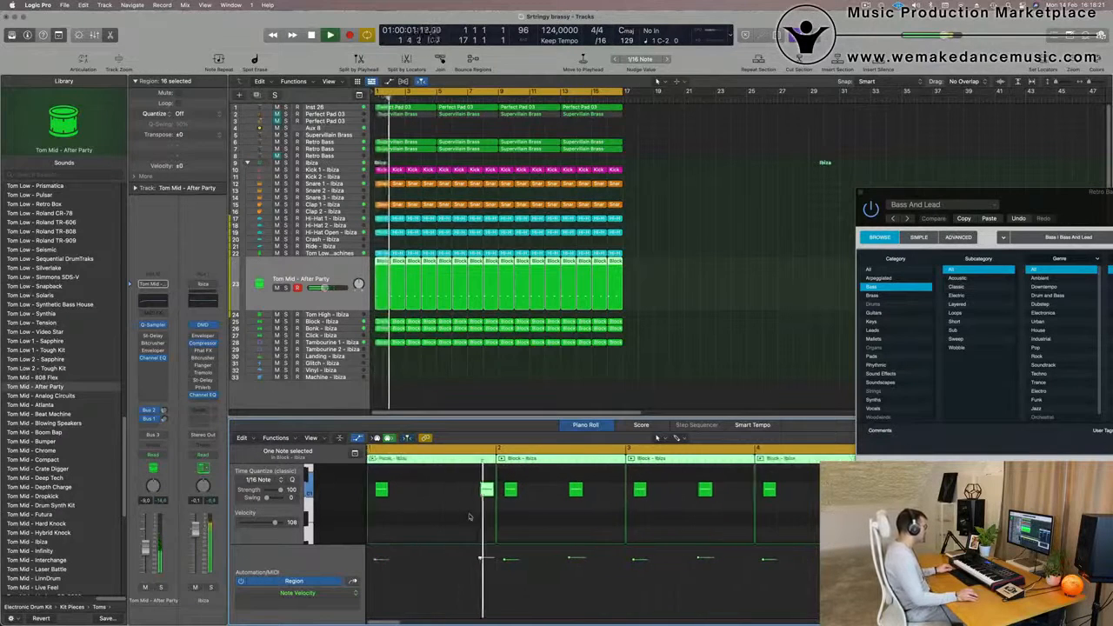
pyautogui.press('Return')
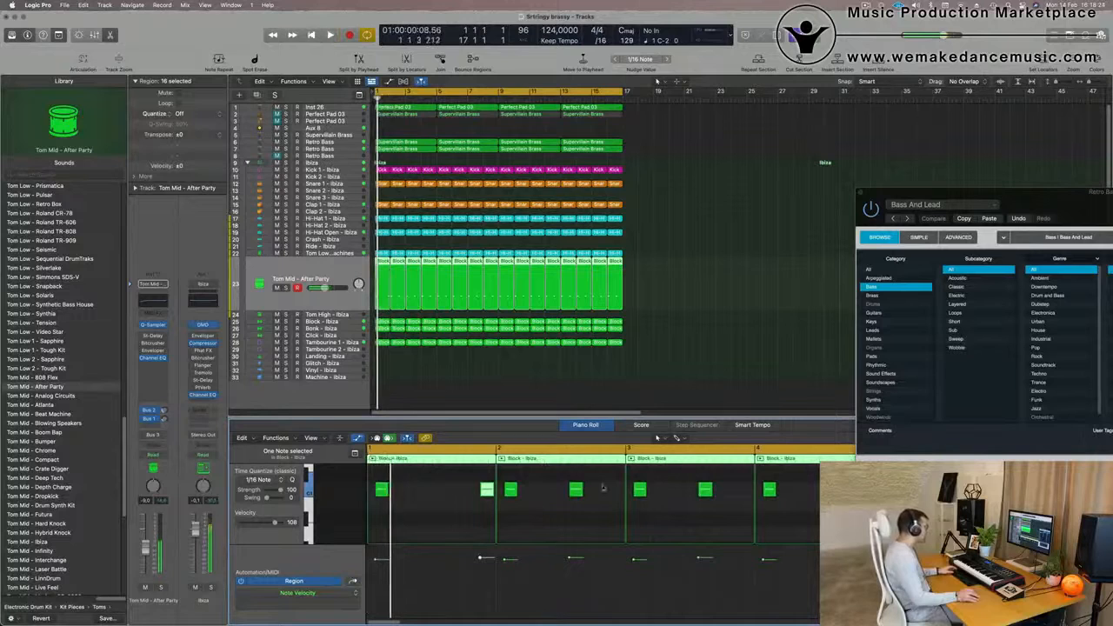
pyautogui.moveTo(576, 493); pyautogui.dragTo(618, 496)
# Delete the tom regions from bar 3 onward and repeat the edited two-bar pattern up to bar 17.
pyautogui.moveTo(664, 266); pyautogui.dragTo(408, 295)
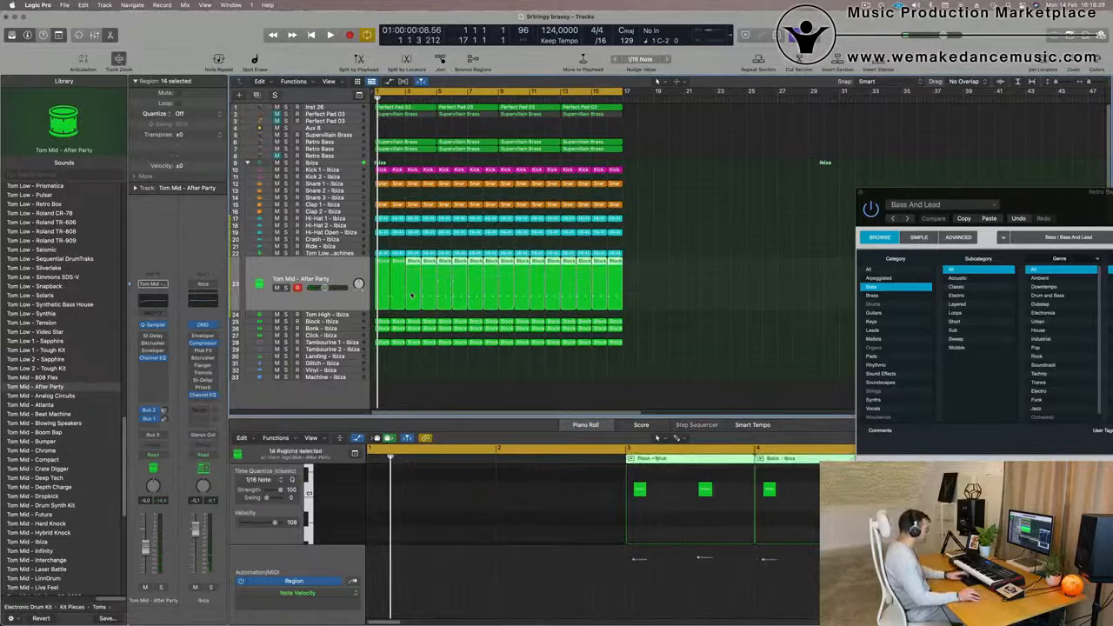
pyautogui.press('Delete')
pyautogui.click(365, 295)
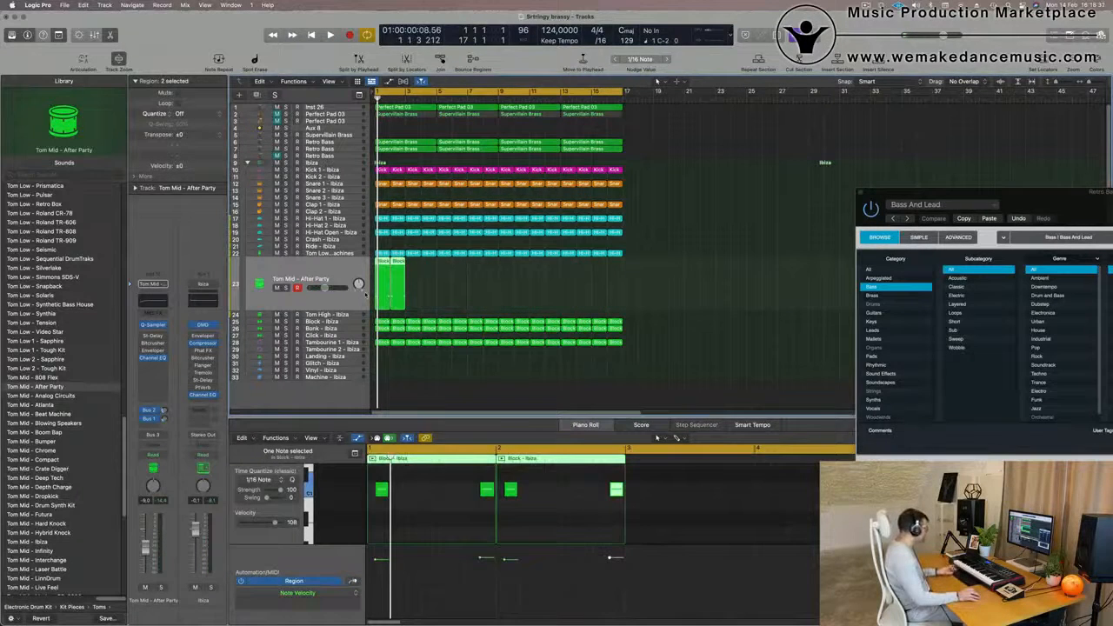
pyautogui.press('super+r')
pyautogui.press('super+r')
pyautogui.press('super+r')
pyautogui.press('super+r')
pyautogui.press('space')
pyautogui.press('super+a')
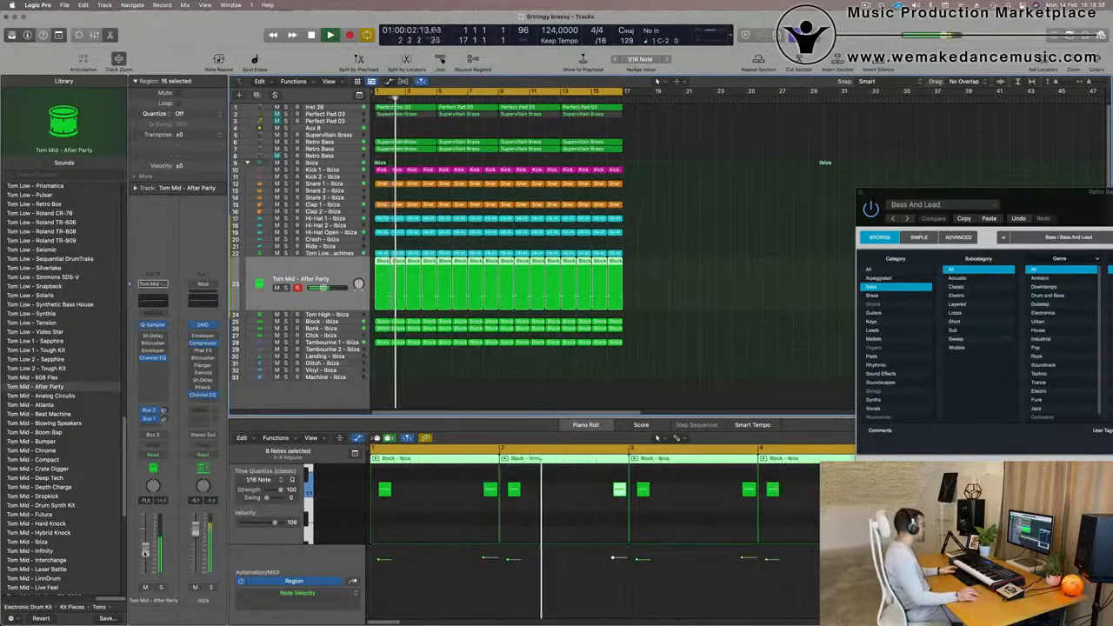
# Audition the Tom Mid sounds Analog Circuits, Atlanta and Beat Machine, and load Tom Mid - Boom Bap.
pyautogui.click(53, 396)
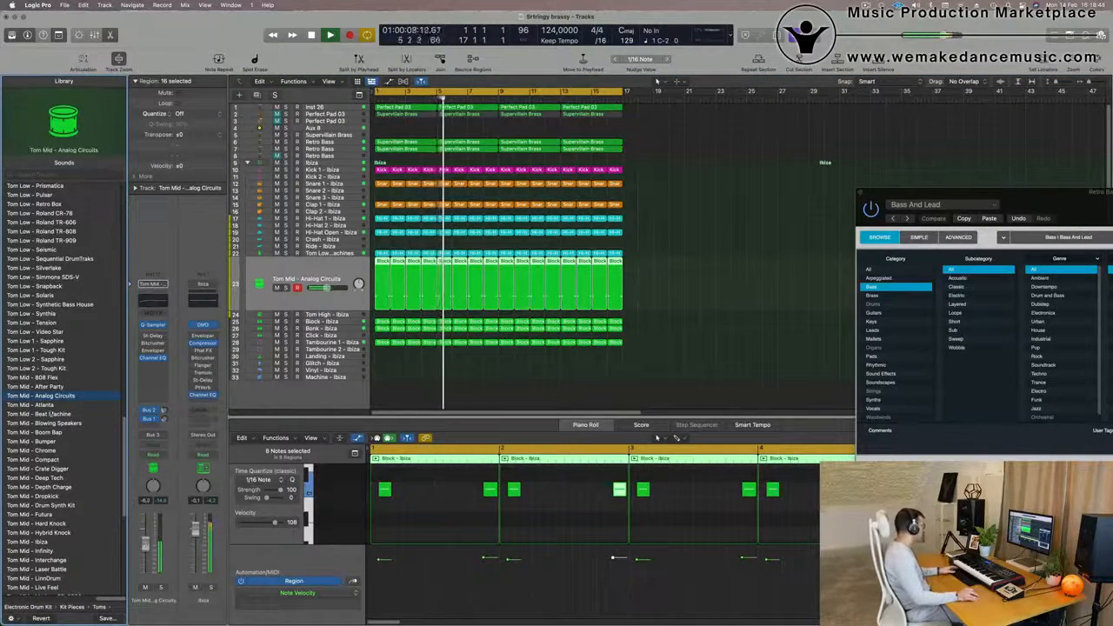
pyautogui.click(44, 405)
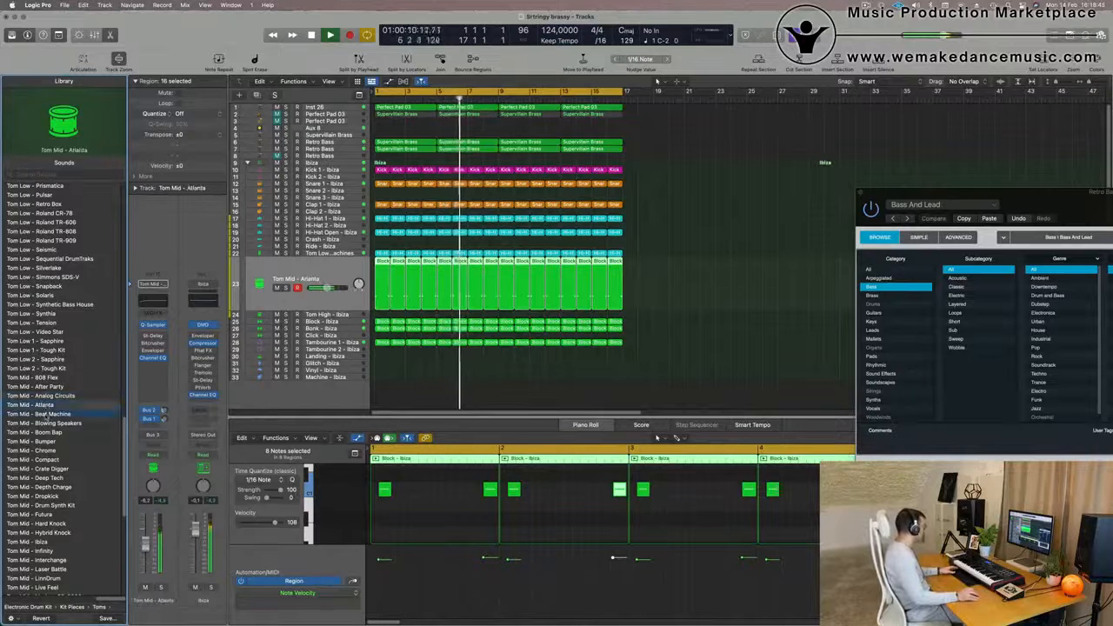
pyautogui.click(42, 414)
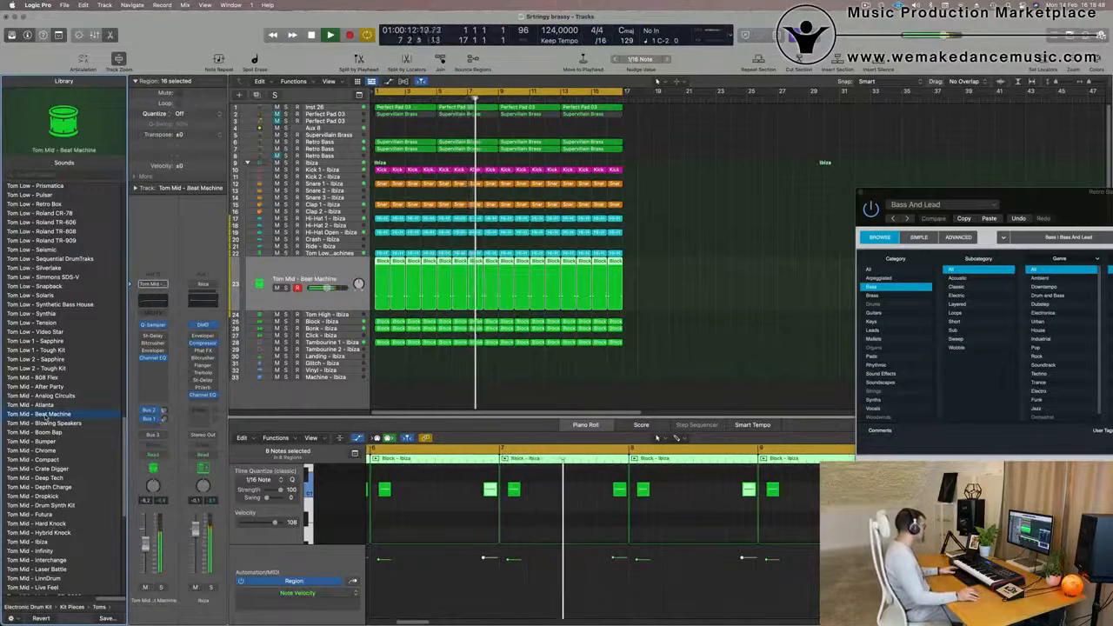
pyautogui.click(43, 433)
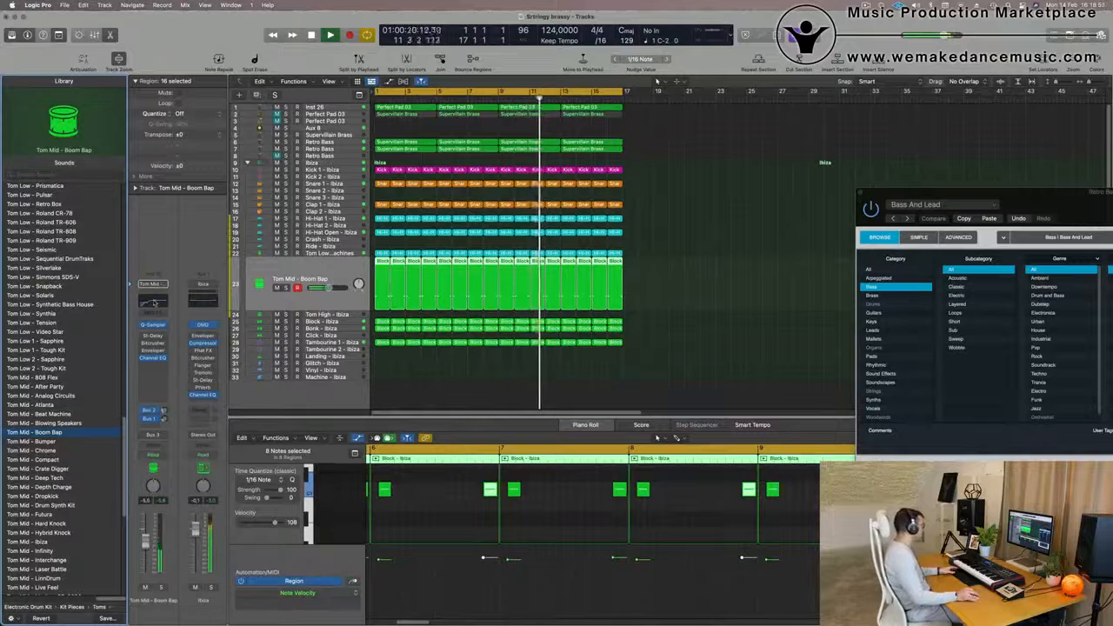
# In the tom's Channel EQ, set the low cut to 232 Hz and a +1.1 dB boost at 148 Hz, and adjust the Bus 1 send.
pyautogui.doubleClick(152, 302)
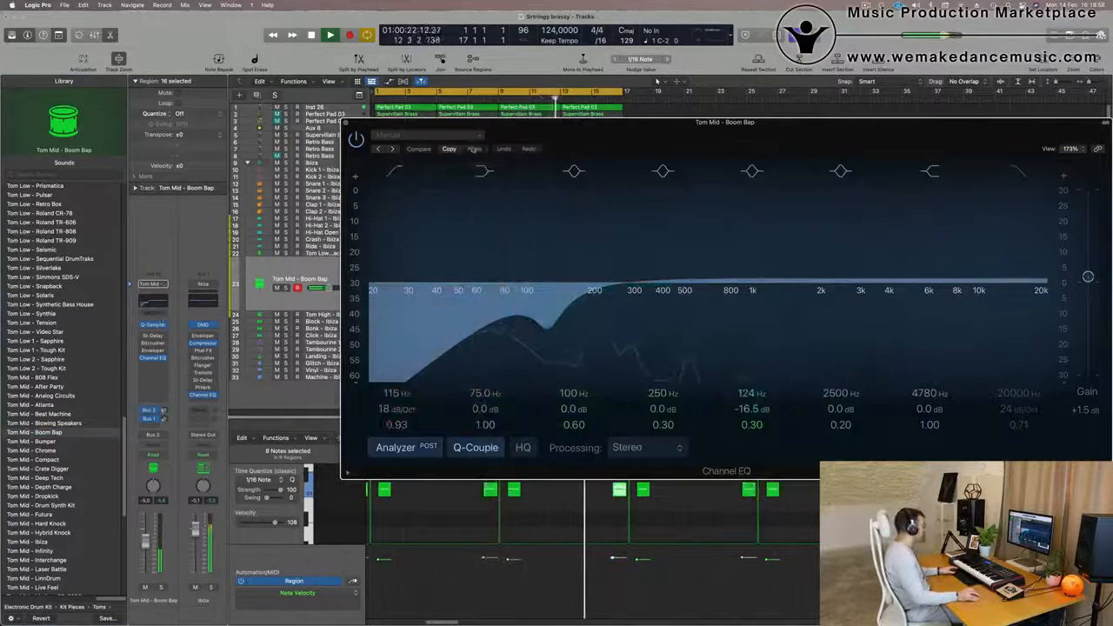
pyautogui.moveTo(527, 282); pyautogui.dragTo(566, 279)
pyautogui.click(394, 170)
pyautogui.click(394, 170)
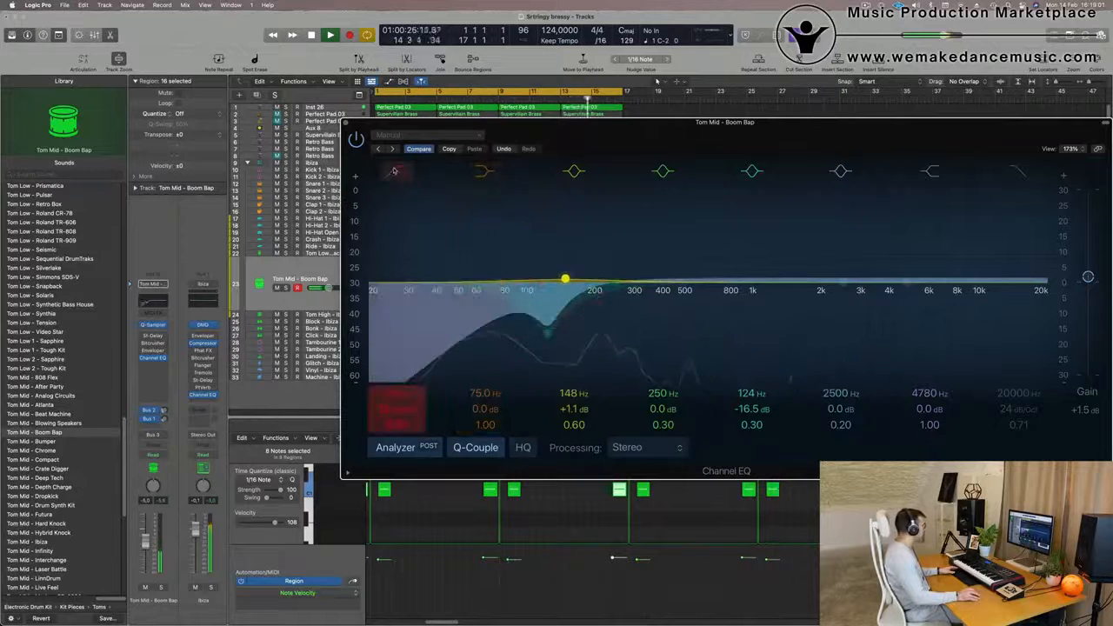
pyautogui.moveTo(397, 394)
pyautogui.mouseDown()
pyautogui.moveTo(396, 379)
pyautogui.moveTo(397, 399)
pyautogui.mouseUp()
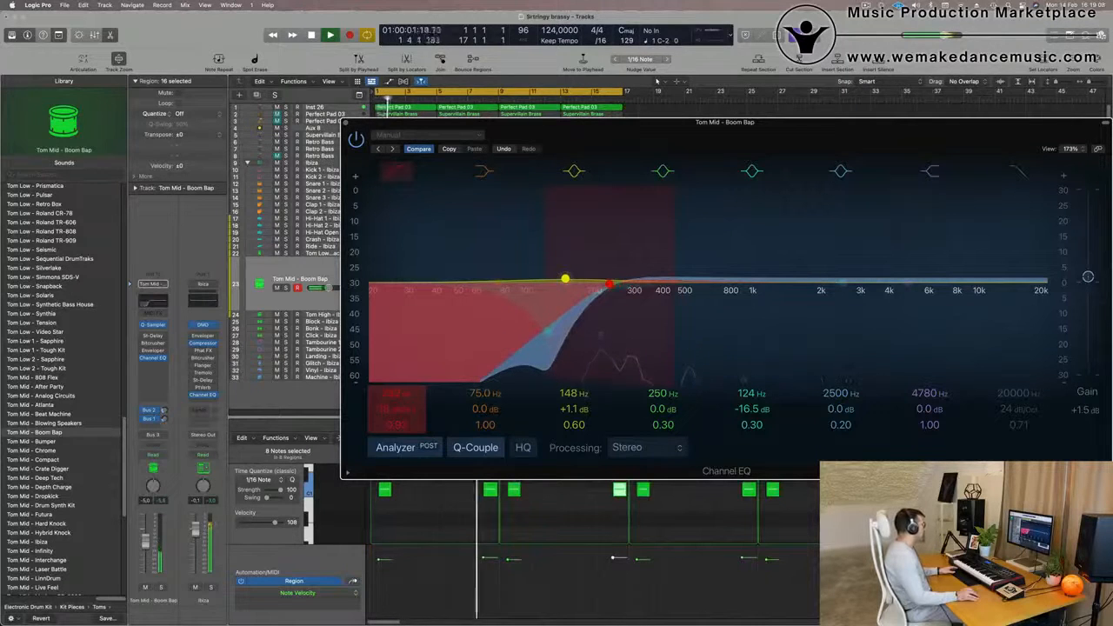
pyautogui.press('space')
pyautogui.press('space')
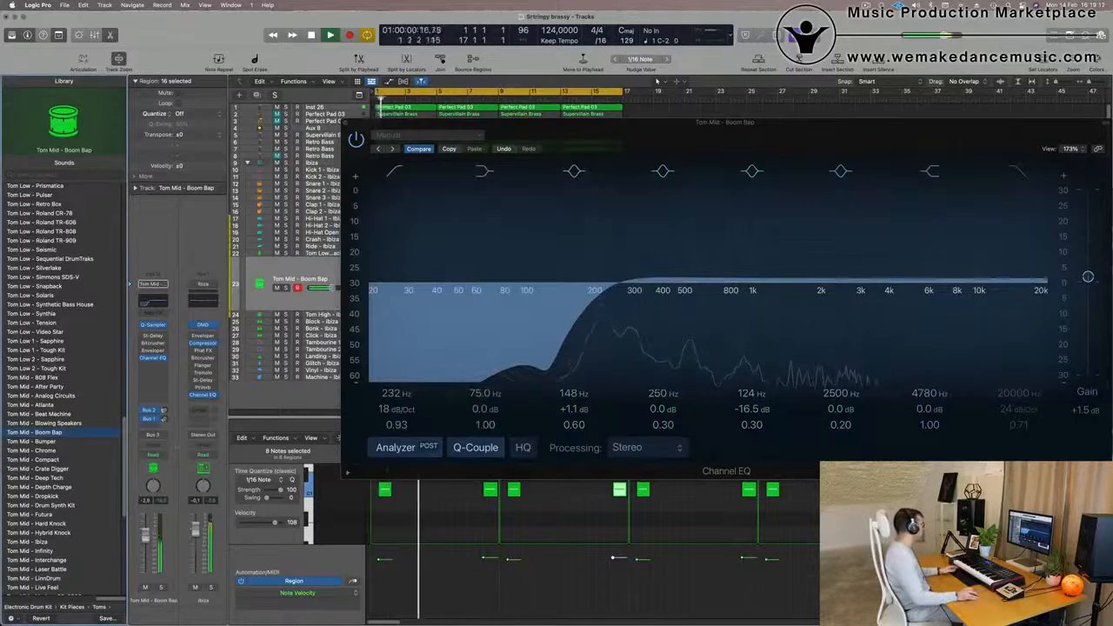
pyautogui.click(163, 418)
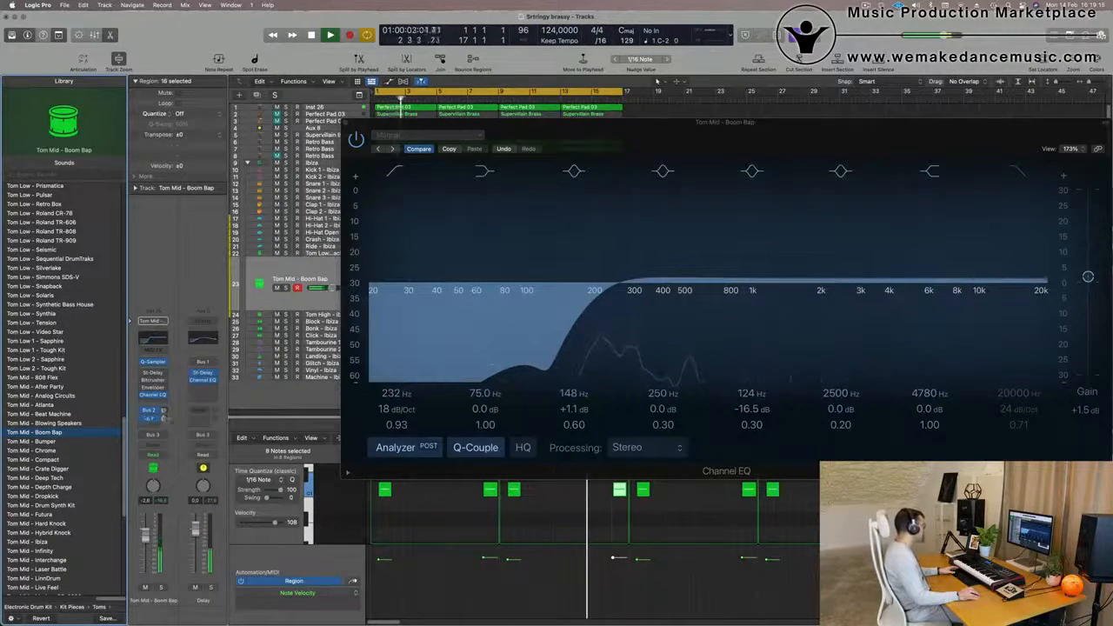
pyautogui.click(346, 123)
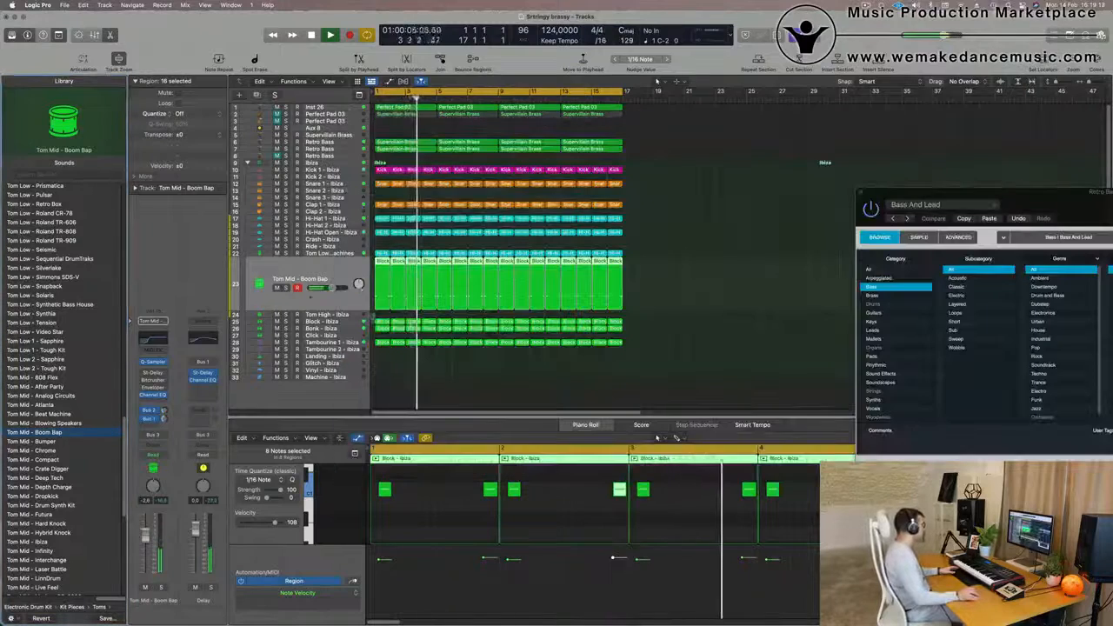
# Solo the Tom Mid, Block, Bonk and Kick 1 tracks to hear them together.
pyautogui.click(286, 288)
pyautogui.click(285, 288)
pyautogui.click(288, 322)
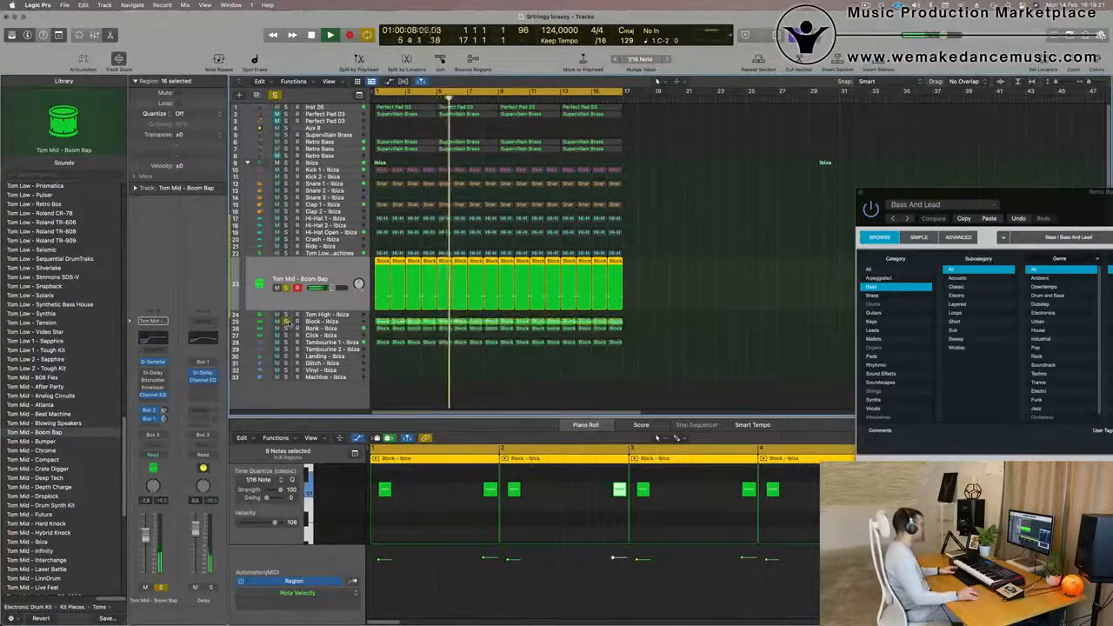
pyautogui.click(288, 322)
pyautogui.click(288, 329)
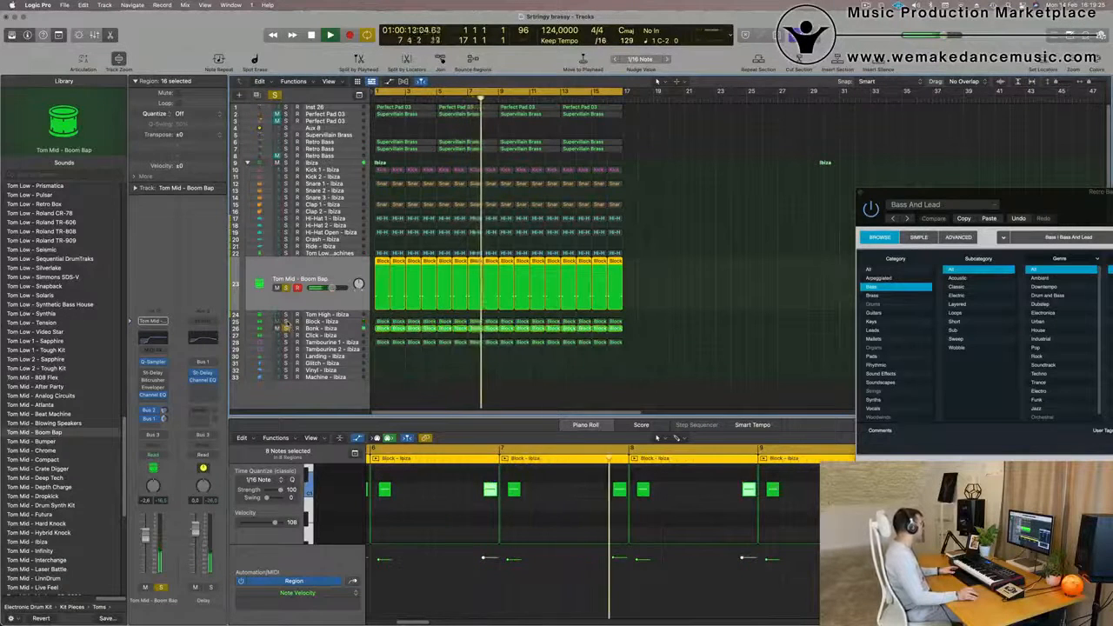
pyautogui.click(287, 322)
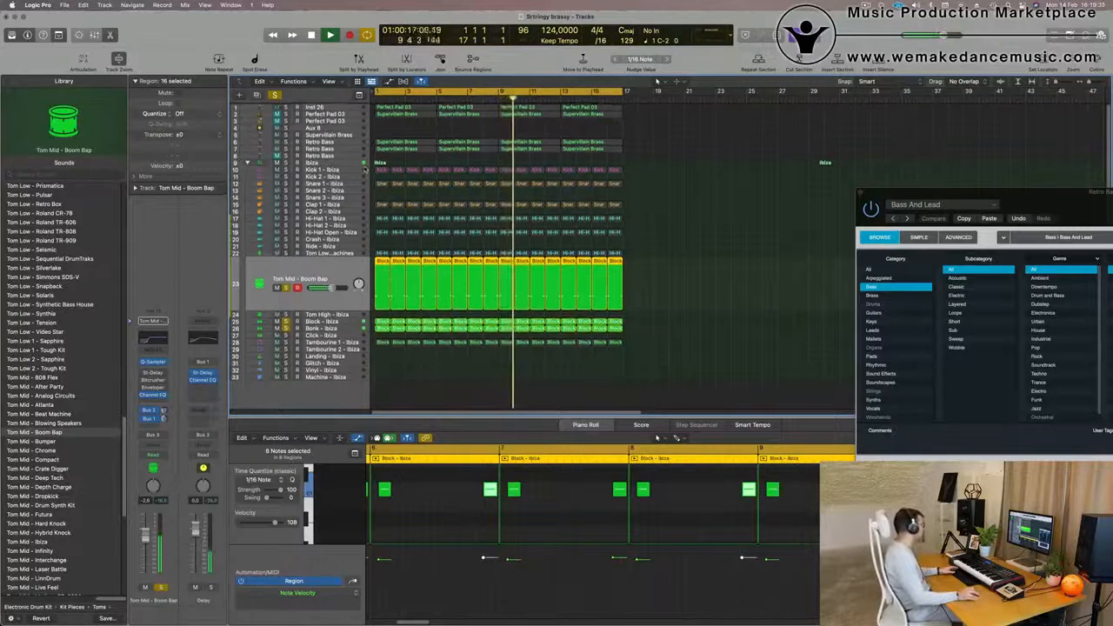
pyautogui.click(286, 170)
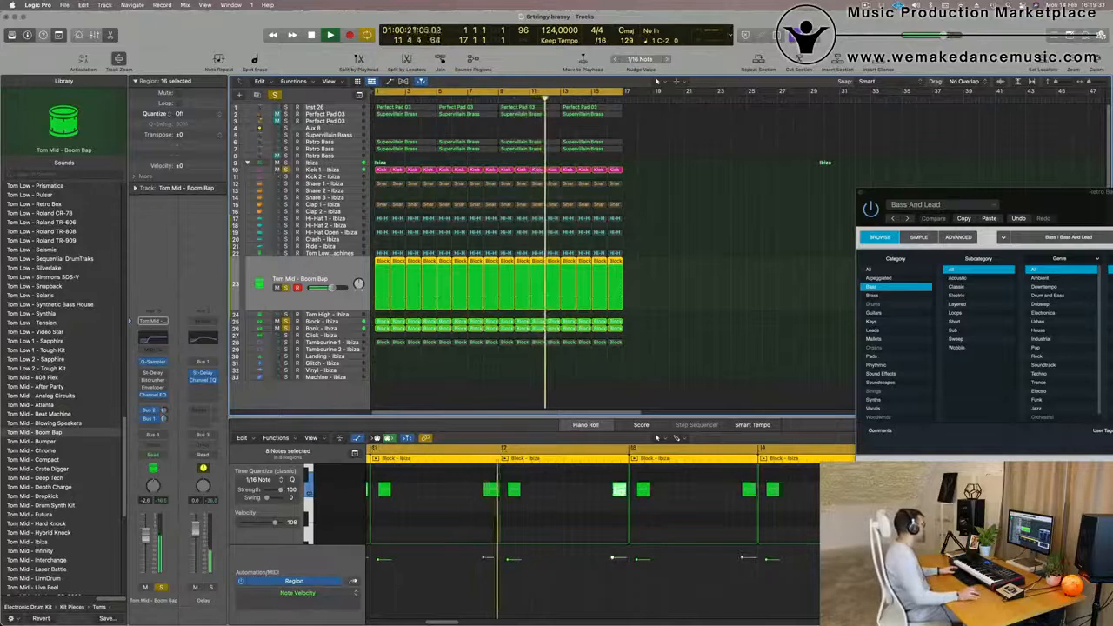
# Add Inst 26 to the solo, then clear all solos and listen to the full arrangement from the start.
pyautogui.click(286, 107)
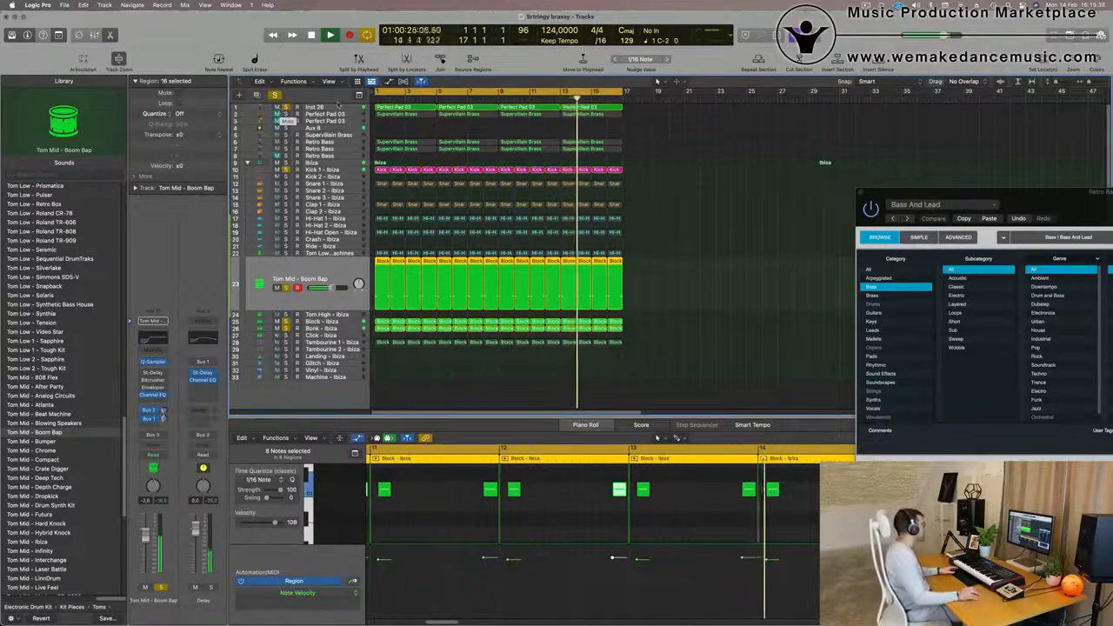
pyautogui.click(275, 95)
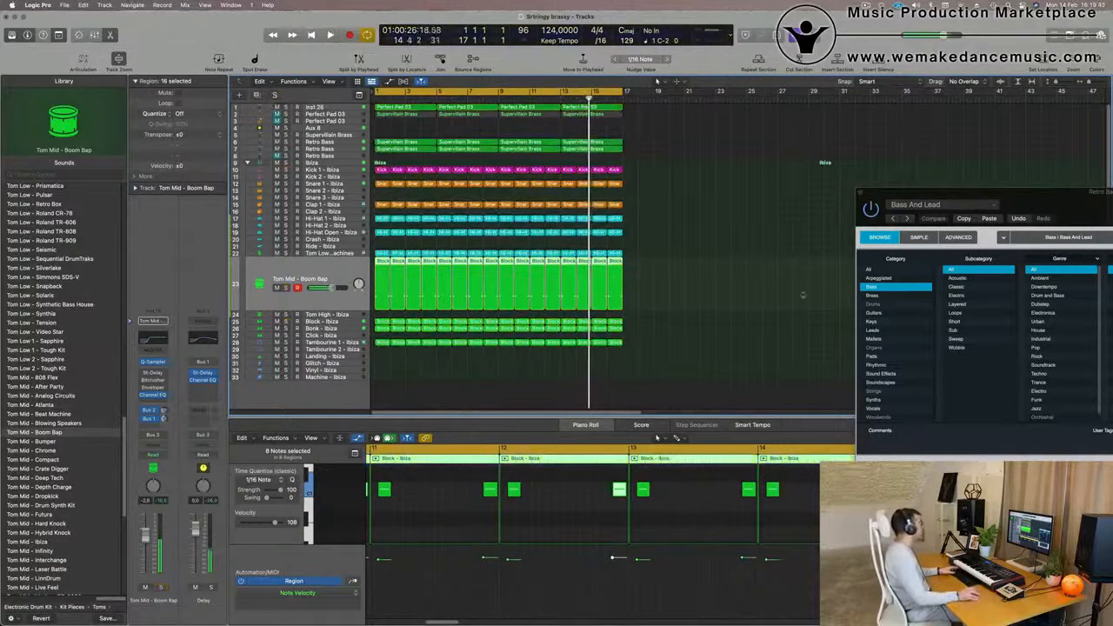
pyautogui.click(681, 268)
pyautogui.press('Return')
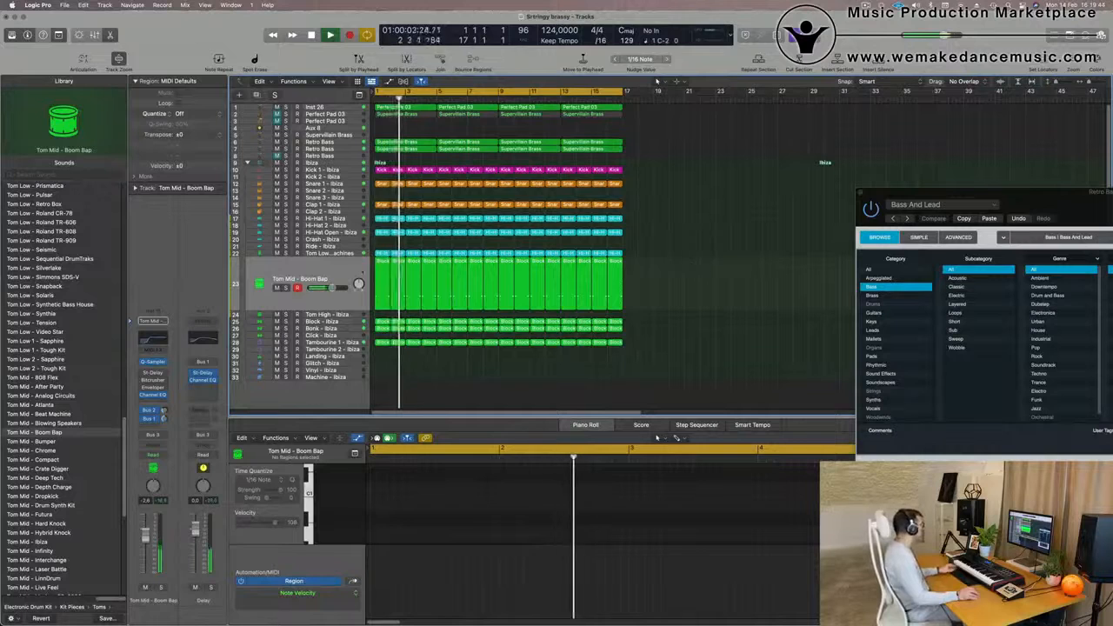
pyautogui.click(326, 273)
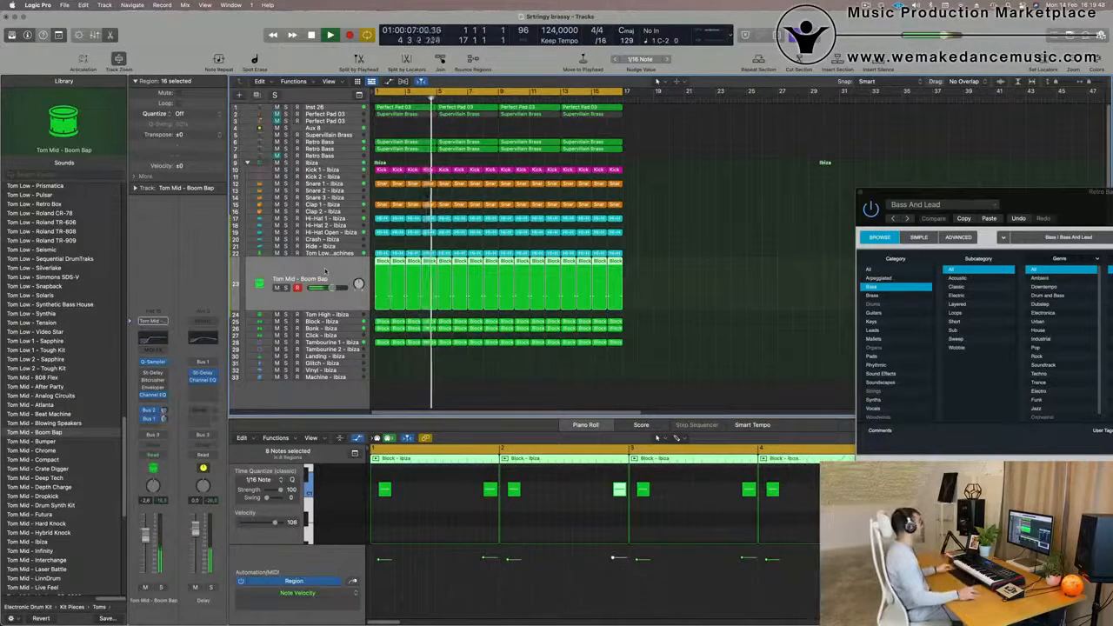
pyautogui.hscroll(5, 679, 221)
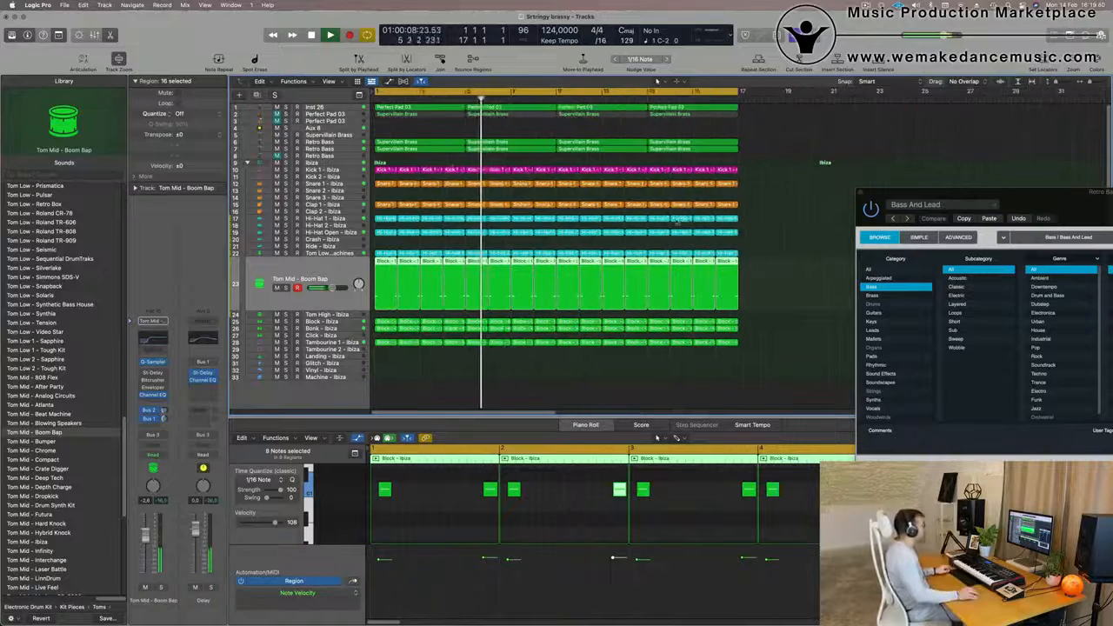
pyautogui.click(339, 116)
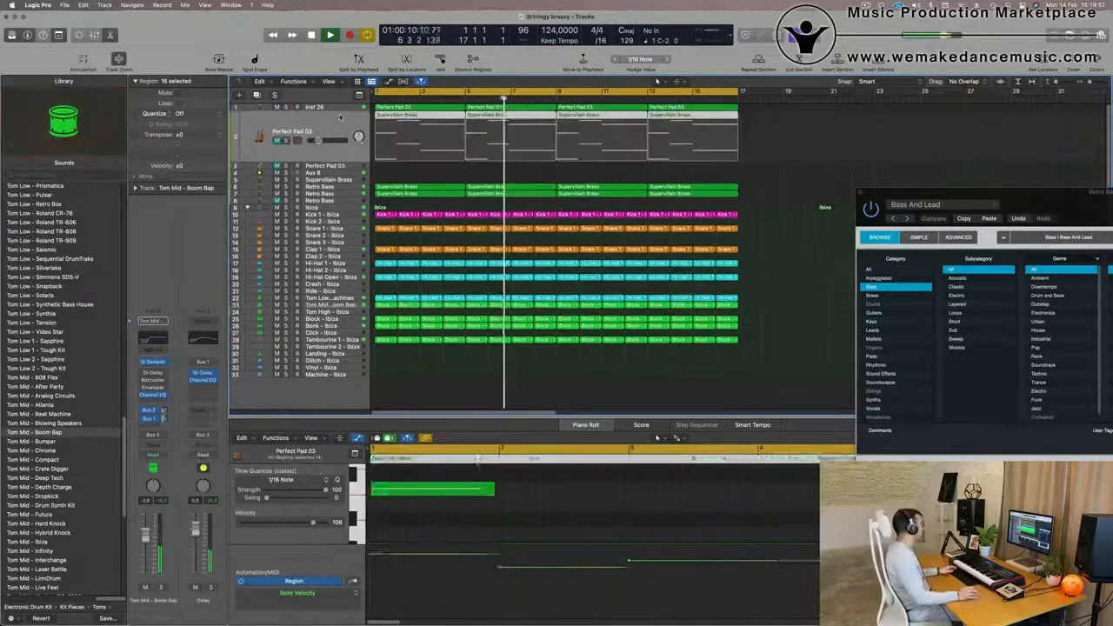
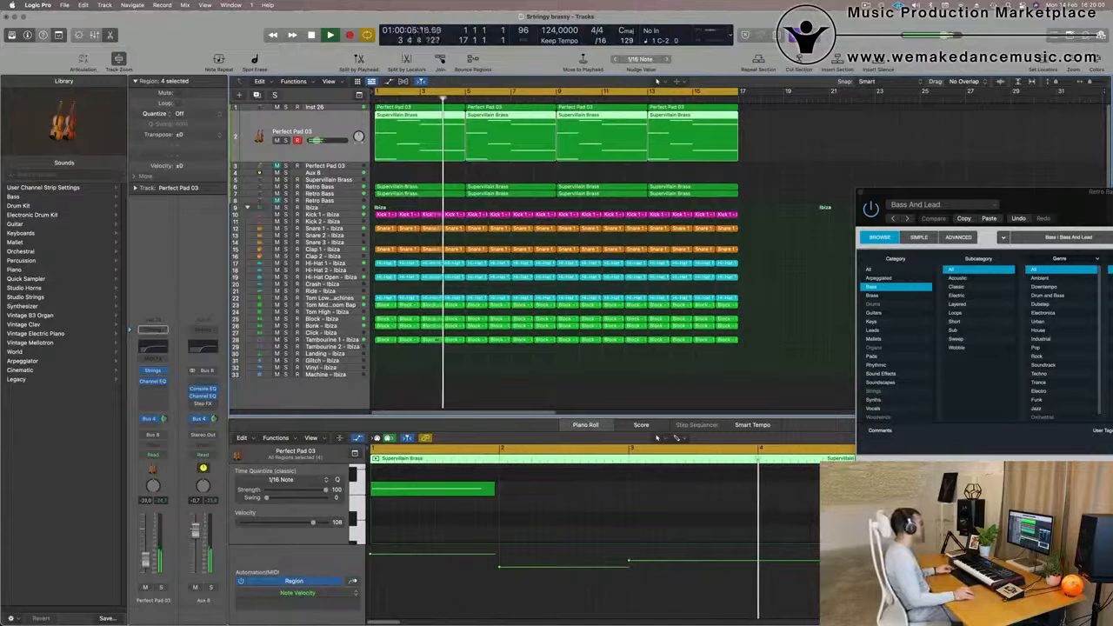
# Repeat the entire 16-bar arrangement on all tracks until it reaches bar 65.
pyautogui.press('super+Left')
pyautogui.press('super+Left')
pyautogui.press('super+Left')
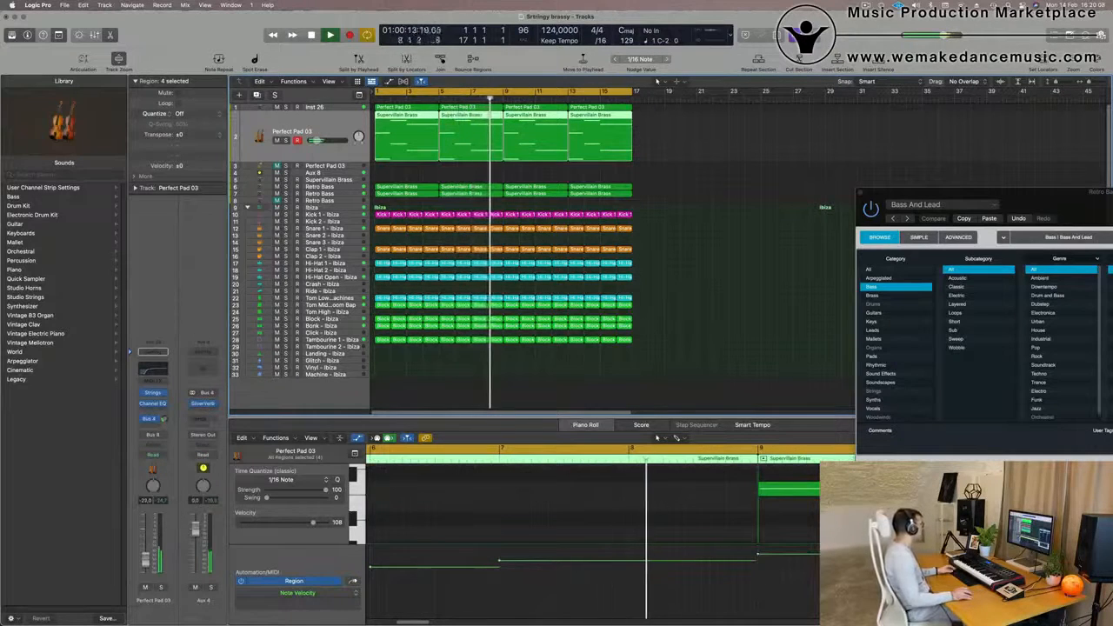
pyautogui.press('super+Left')
pyautogui.press('super+Left')
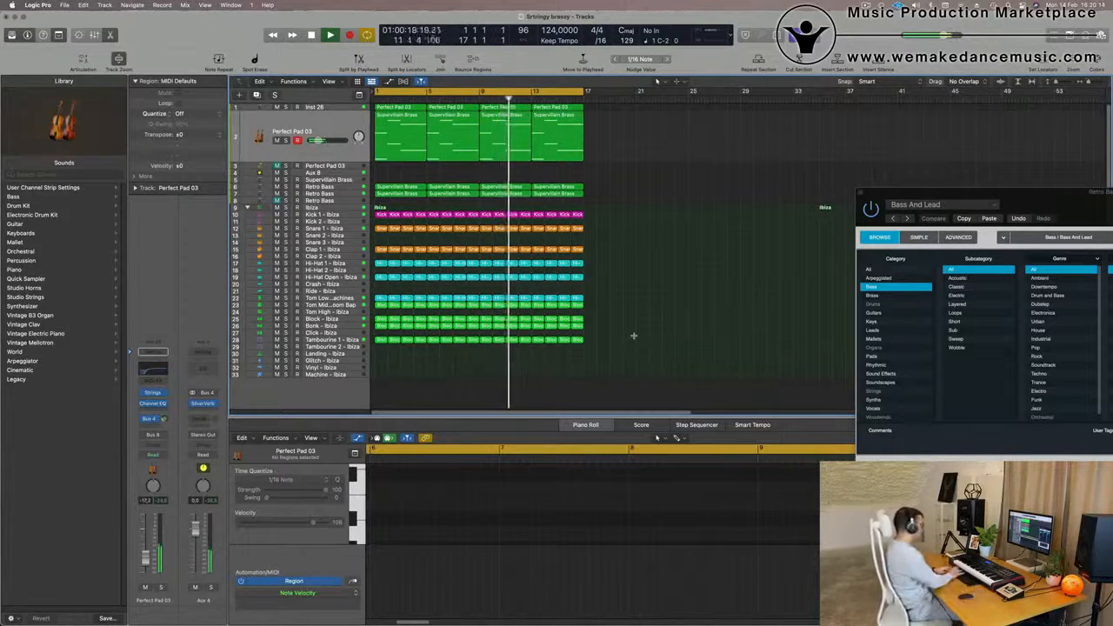
pyautogui.press('super+a')
pyautogui.press('super+r')
pyautogui.press('super+r')
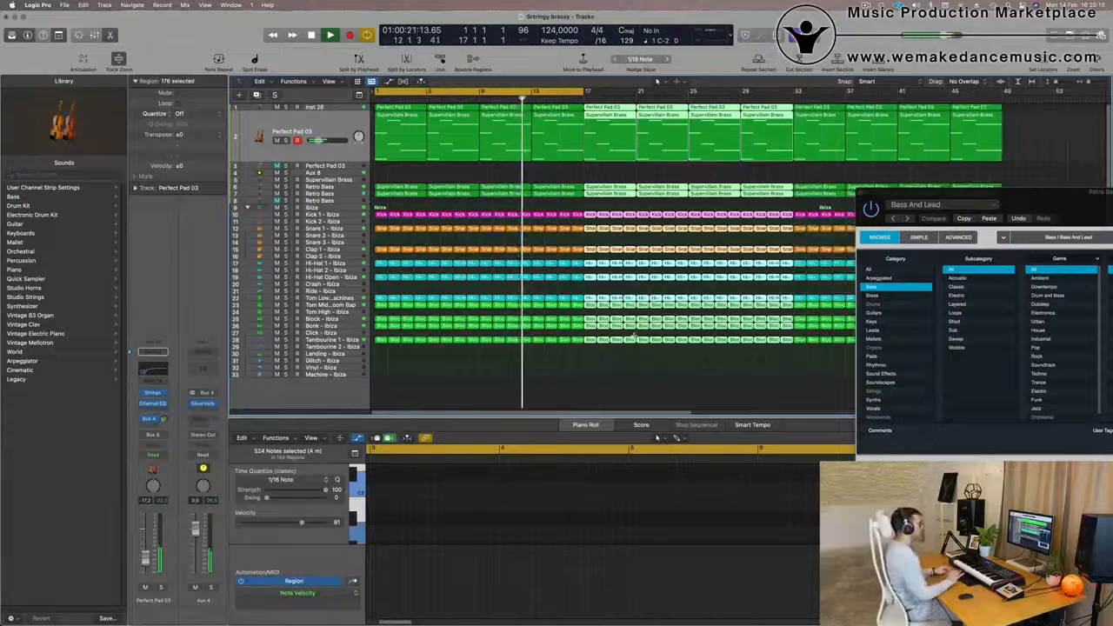
pyautogui.press('super+r')
# Extend the cycle range so that it ends at bar 65.
pyautogui.press('super+Left')
pyautogui.press('super+Left')
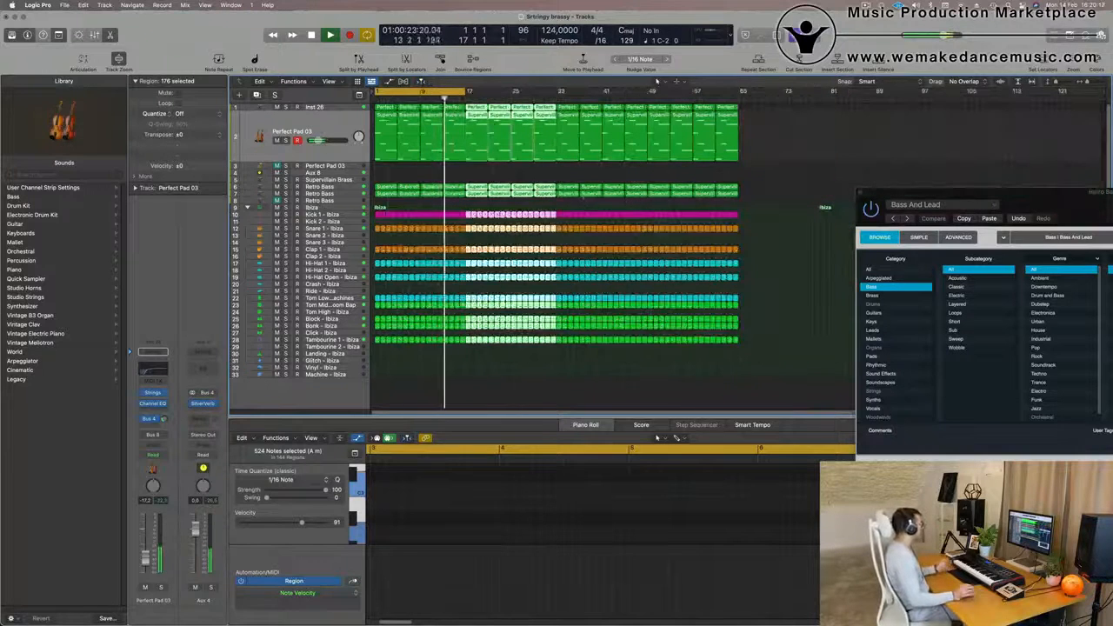
pyautogui.click(790, 177)
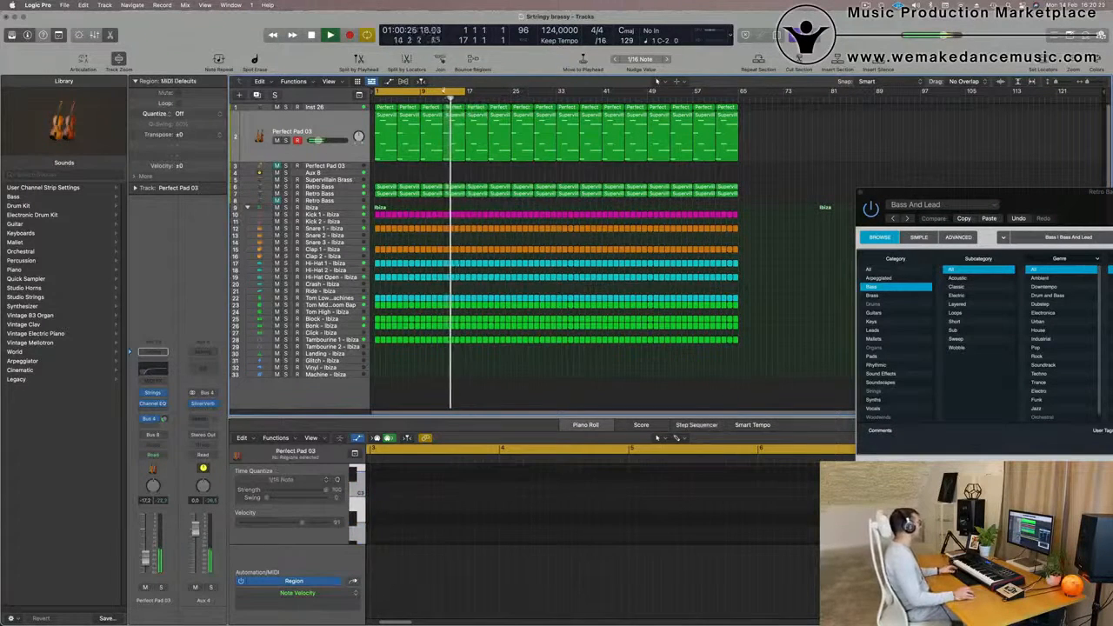
pyautogui.moveTo(451, 93); pyautogui.dragTo(741, 110)
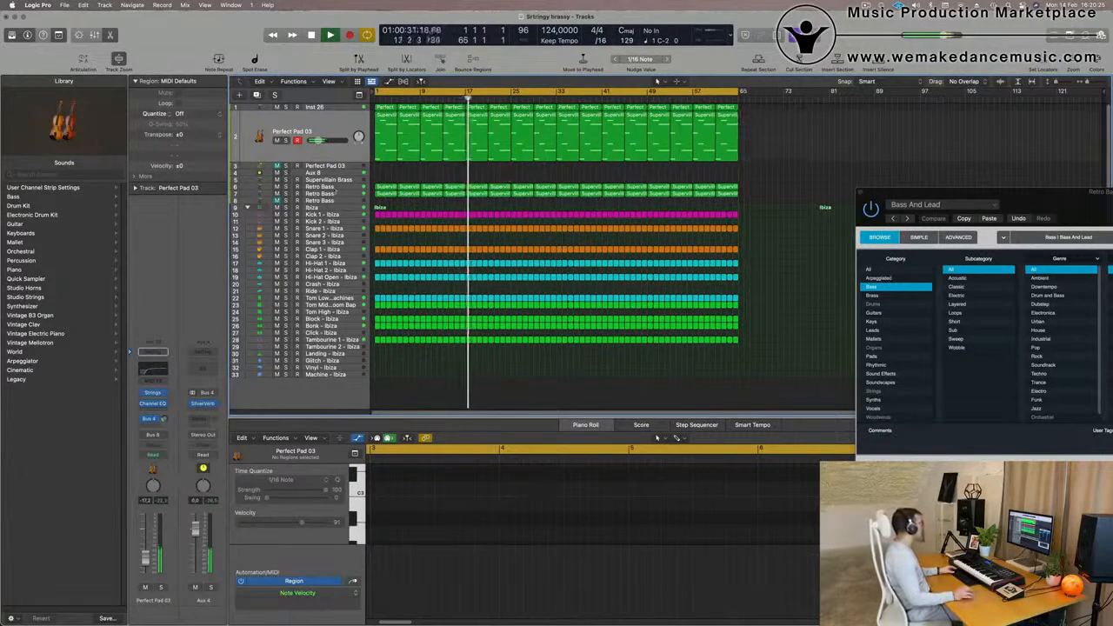
# Check the second Retro Bass track, on track 7, with solo and create a duplicate track below it.
pyautogui.click(339, 194)
pyautogui.press('Return')
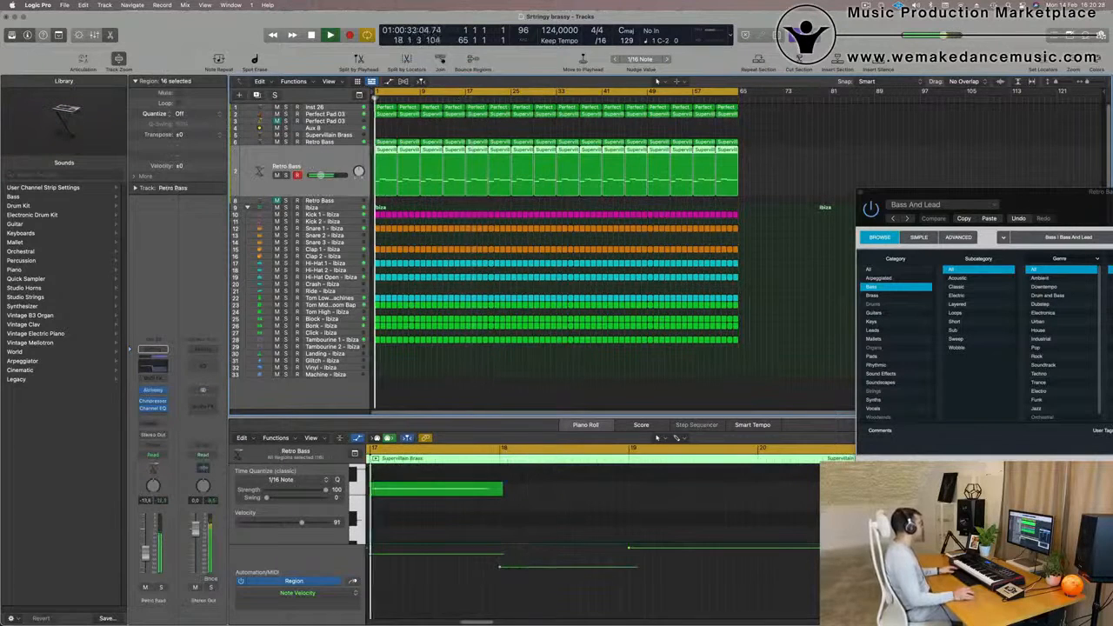
pyautogui.click(286, 176)
pyautogui.click(285, 176)
pyautogui.press('Return')
pyautogui.press('super+d')
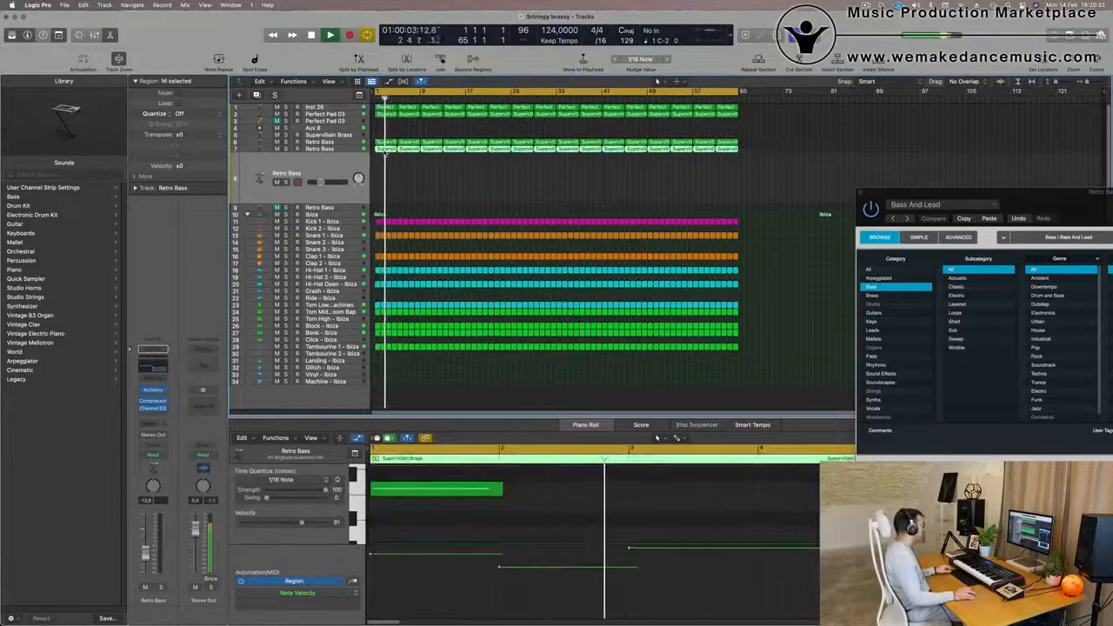
pyautogui.moveTo(385, 151); pyautogui.dragTo(388, 176)
pyautogui.press('space')
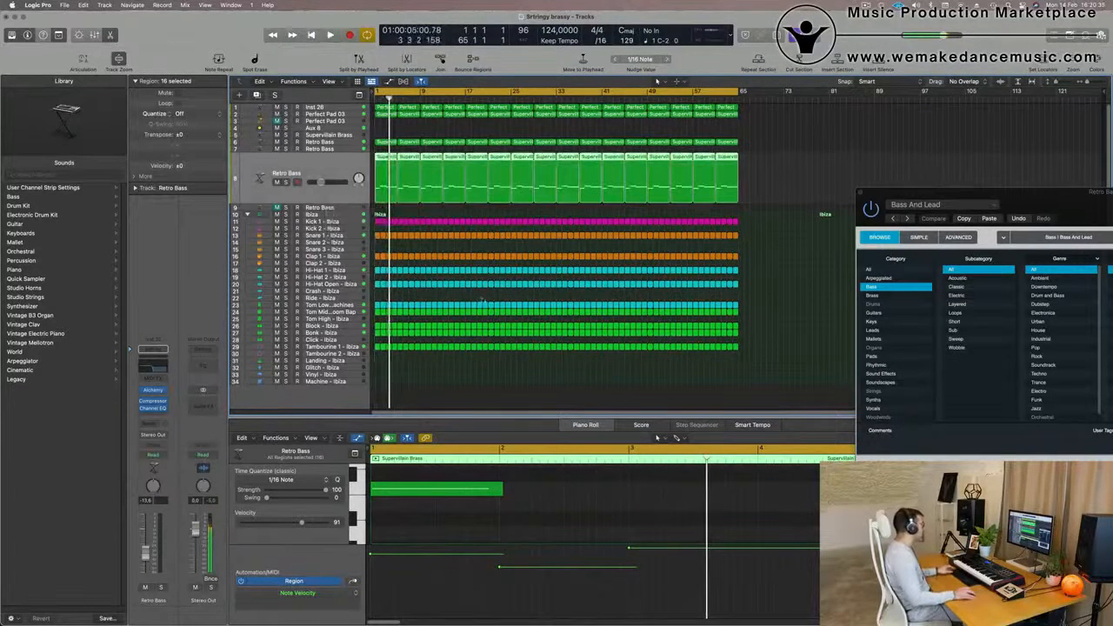
pyautogui.press('super+z')
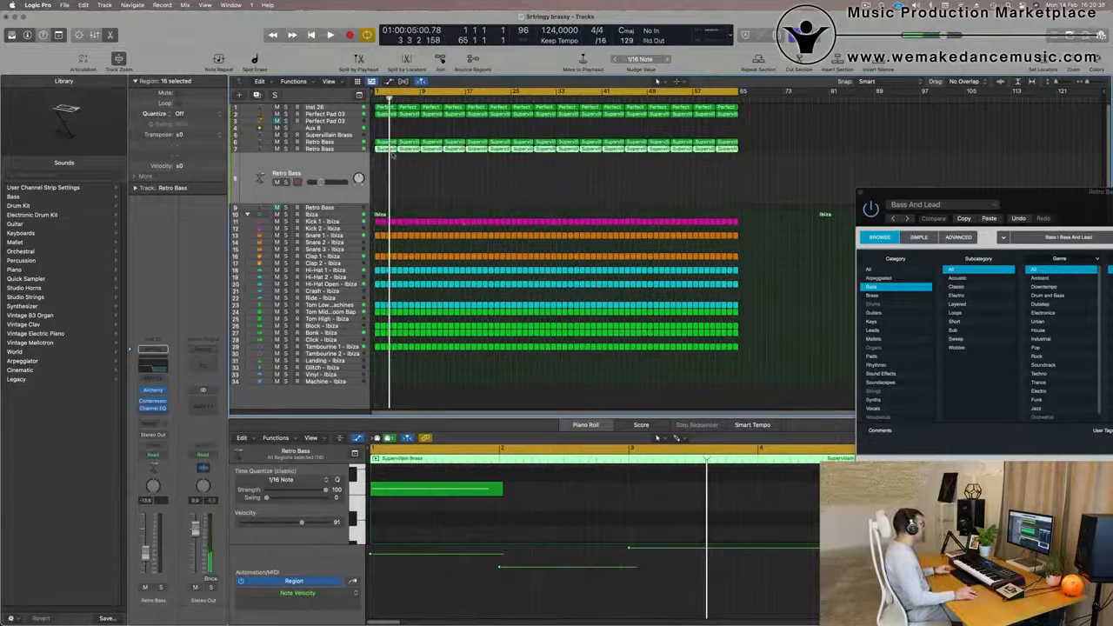
# Copy the Retro Bass regions from track 7 onto the duplicate track and delete all copies except the first four-bar one.
pyautogui.moveTo(385, 163); pyautogui.dragTo(389, 182)
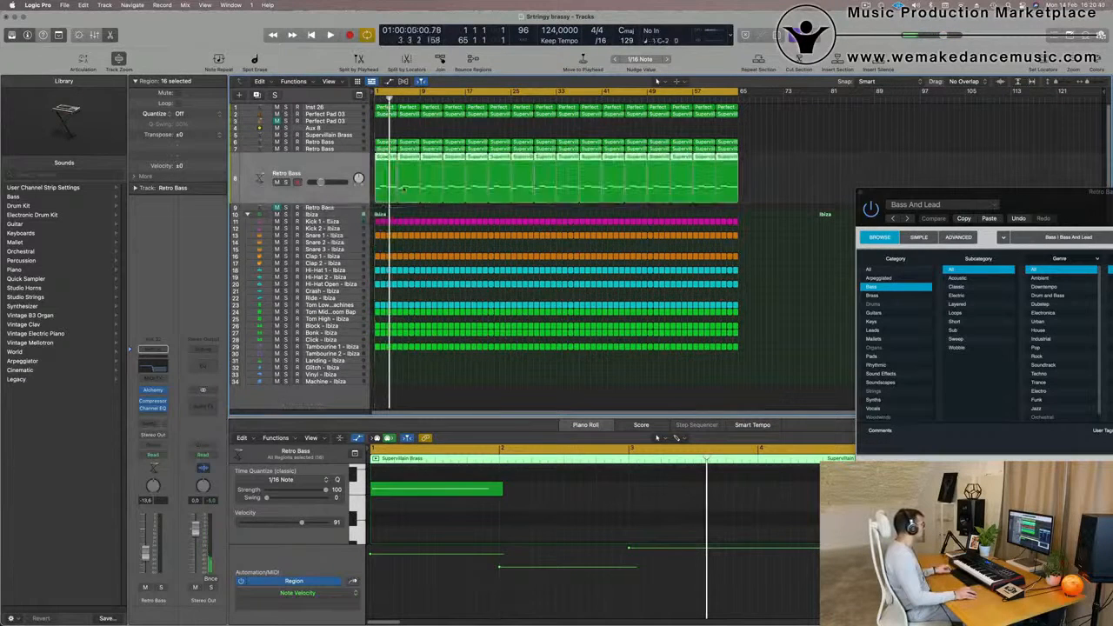
pyautogui.moveTo(793, 178); pyautogui.dragTo(403, 188)
pyautogui.press('Delete')
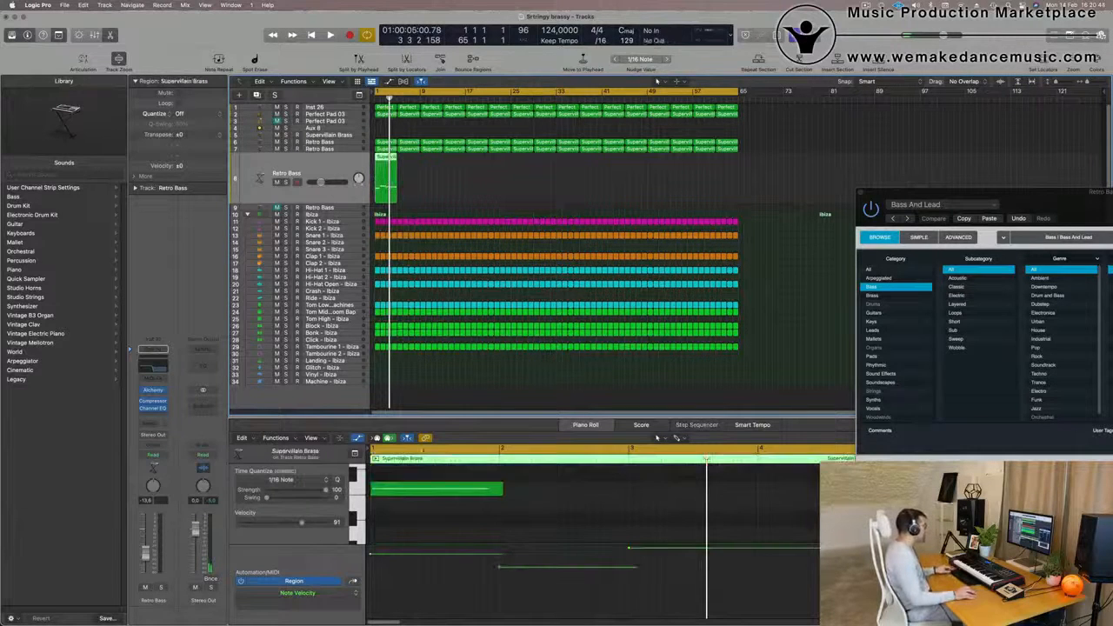
# Enlarge the Piano Roll and delete every note except the first in the copied Retro Bass region, then play it.
pyautogui.scroll(-2, 520, 549)
pyautogui.scroll(5, 504, 531)
pyautogui.scroll(-1, 505, 532)
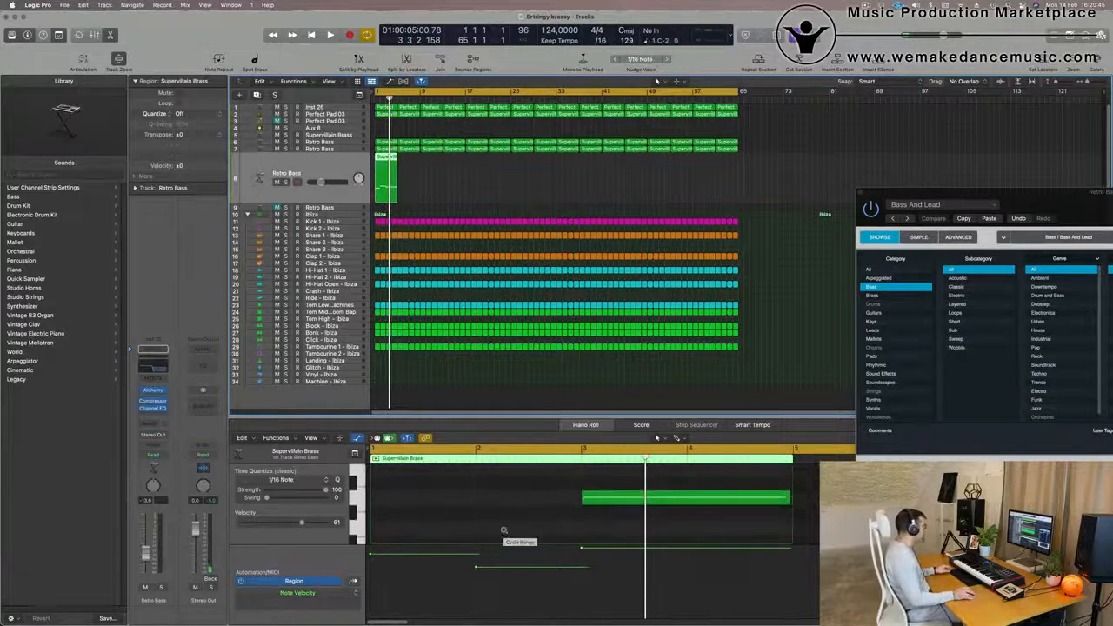
pyautogui.scroll(-4, 505, 533)
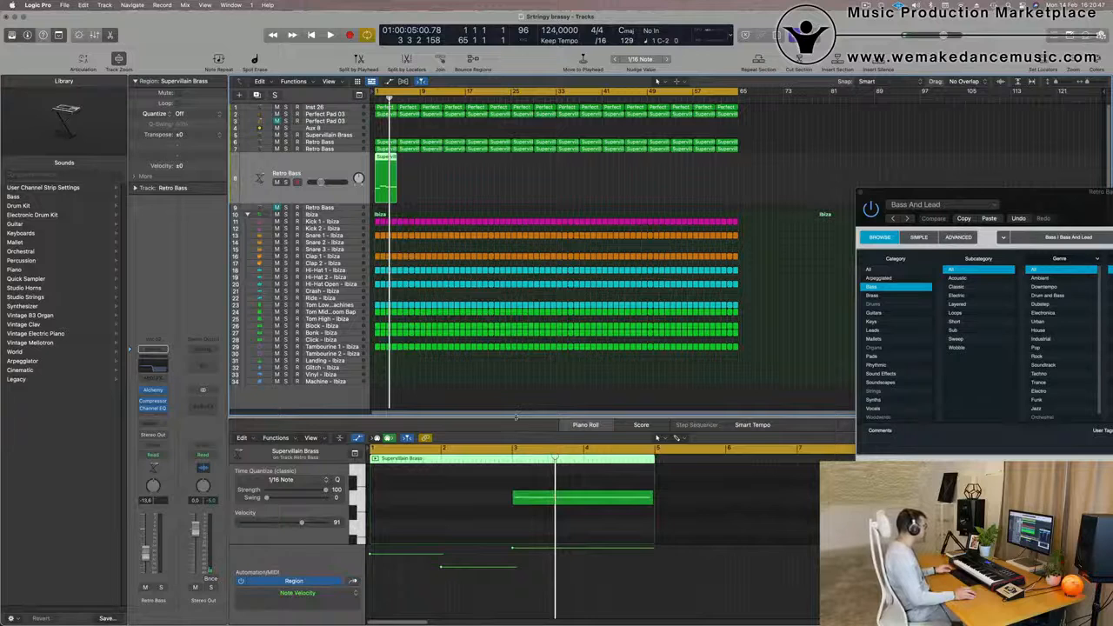
pyautogui.moveTo(516, 418); pyautogui.dragTo(516, 340)
pyautogui.moveTo(492, 469); pyautogui.dragTo(522, 408)
pyautogui.press('Delete')
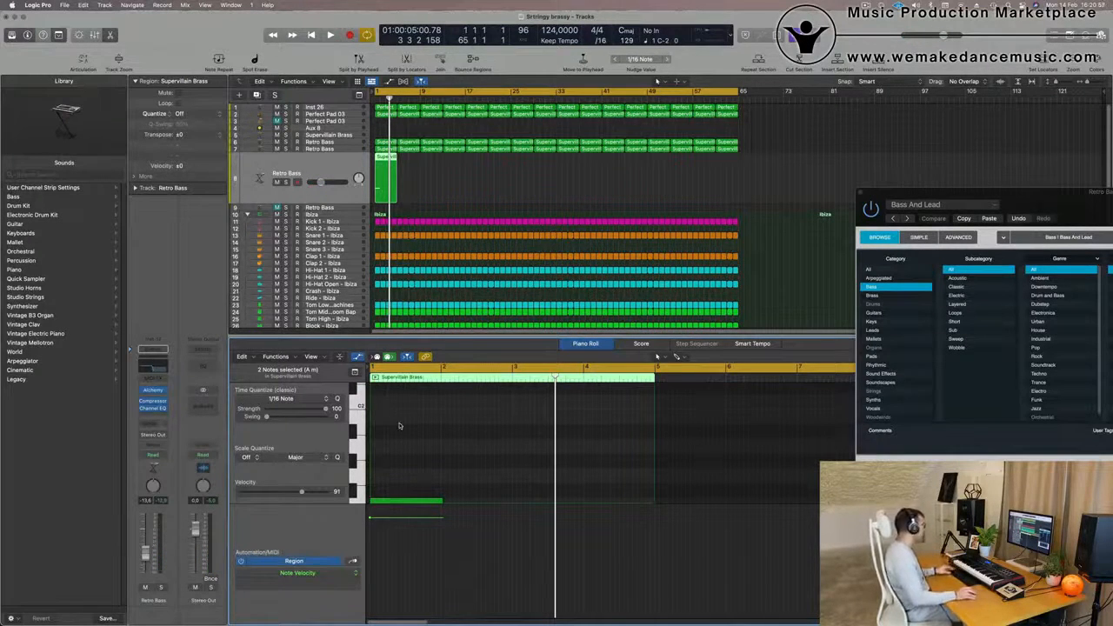
pyautogui.scroll(-2, 399, 426)
pyautogui.press('space')
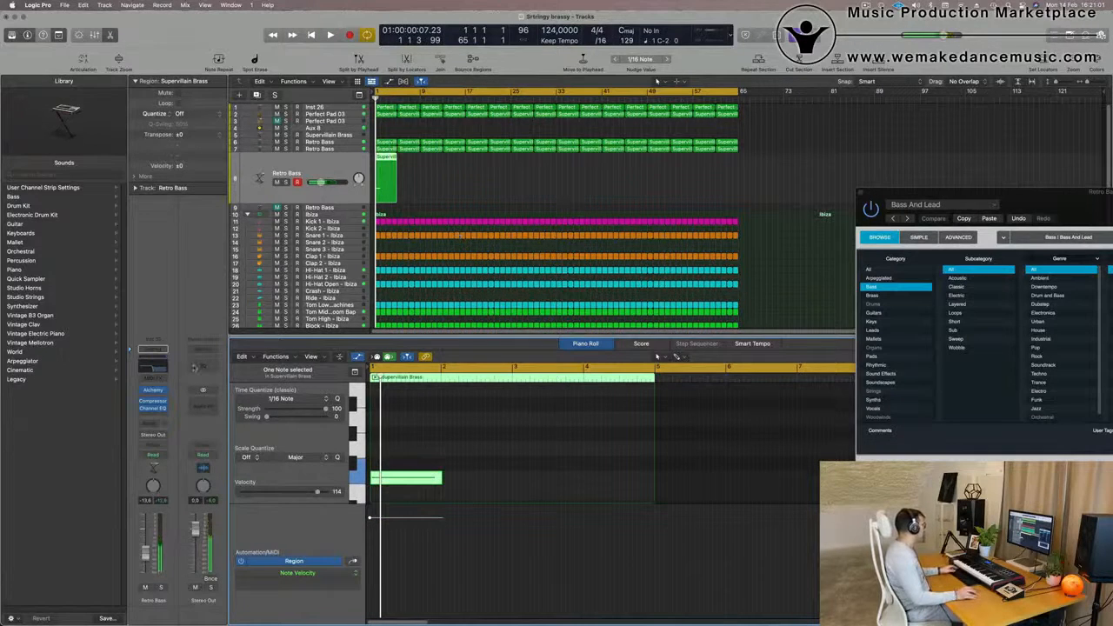
# In the duplicate track's Alchemy, try 1963 Semi-Acoustic Thumb, clear the bass search and load 80s Fantasy from the Brass category.
pyautogui.click(152, 393)
pyautogui.moveTo(639, 136); pyautogui.dragTo(735, 108)
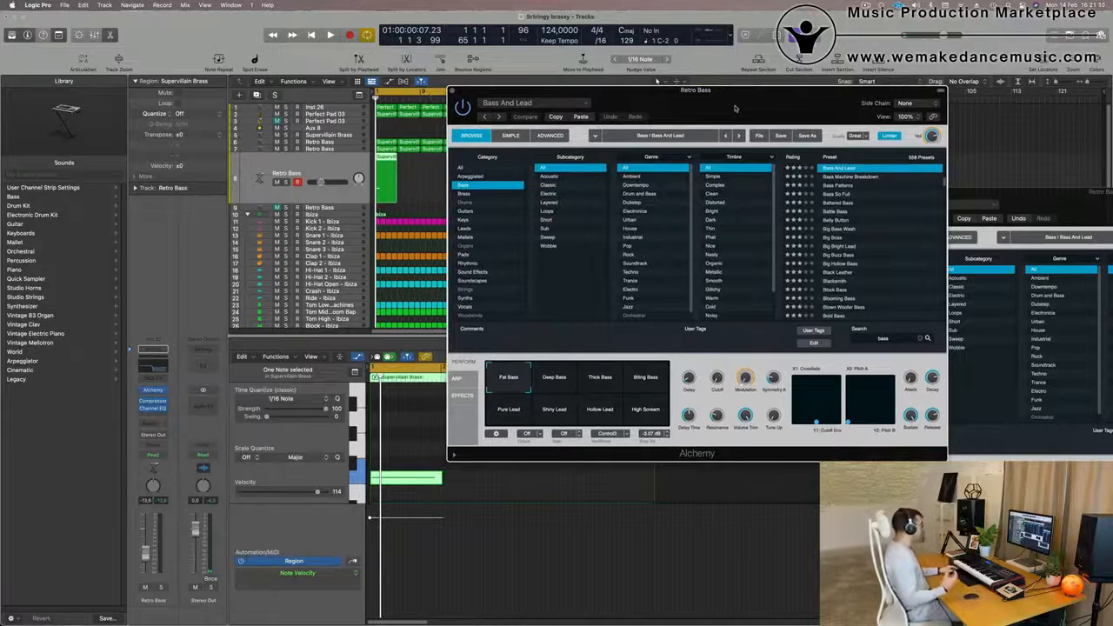
pyautogui.moveTo(735, 107); pyautogui.dragTo(815, 83)
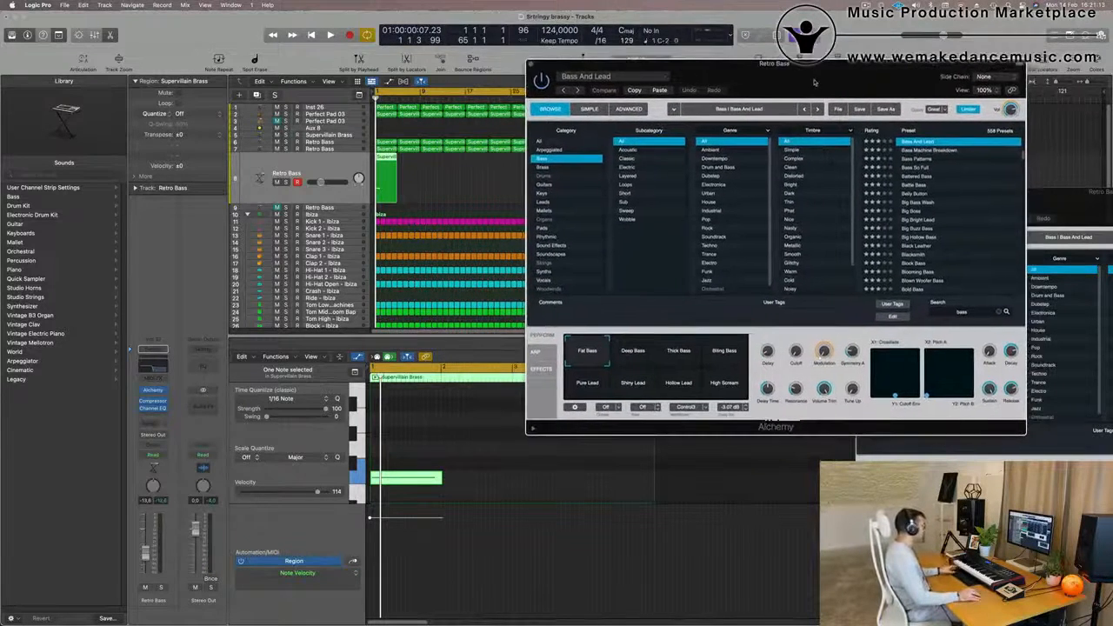
pyautogui.scroll(5, 957, 265)
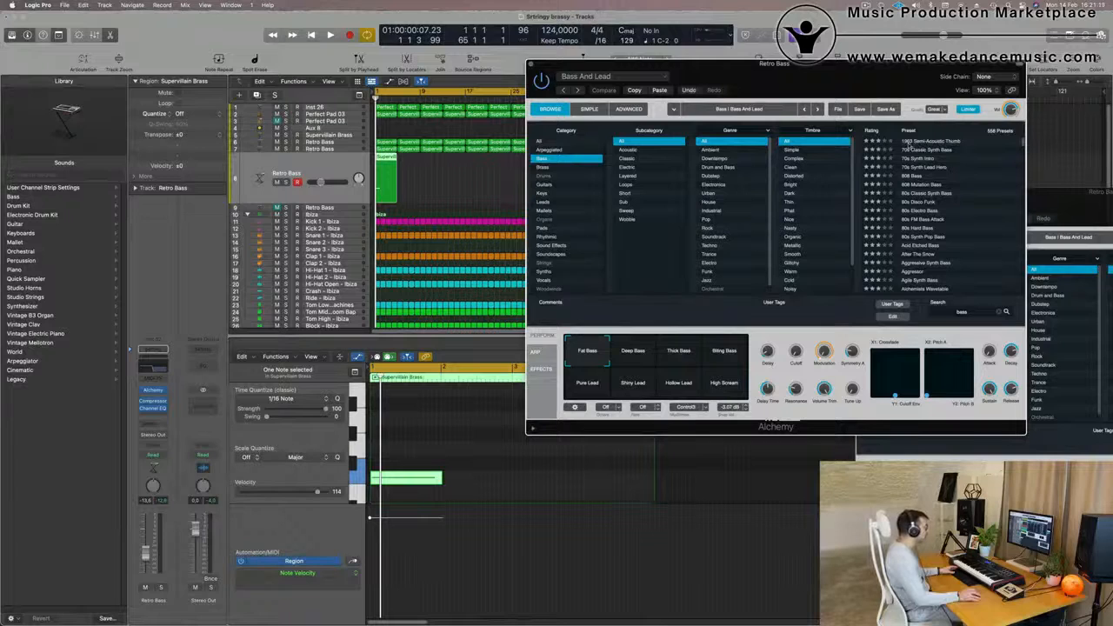
pyautogui.click(913, 142)
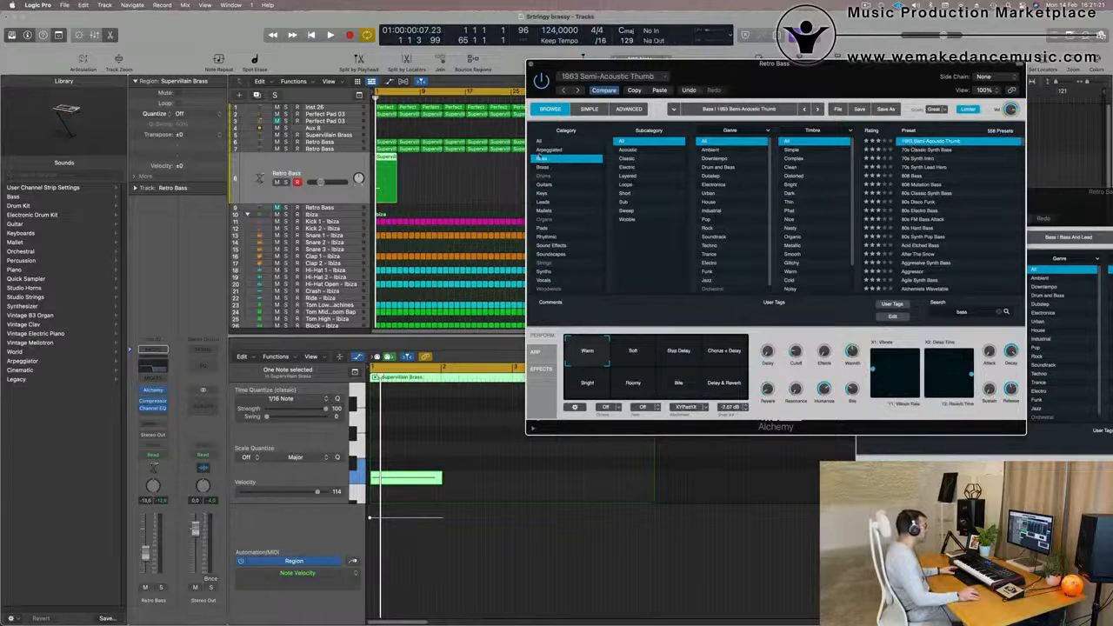
pyautogui.click(541, 167)
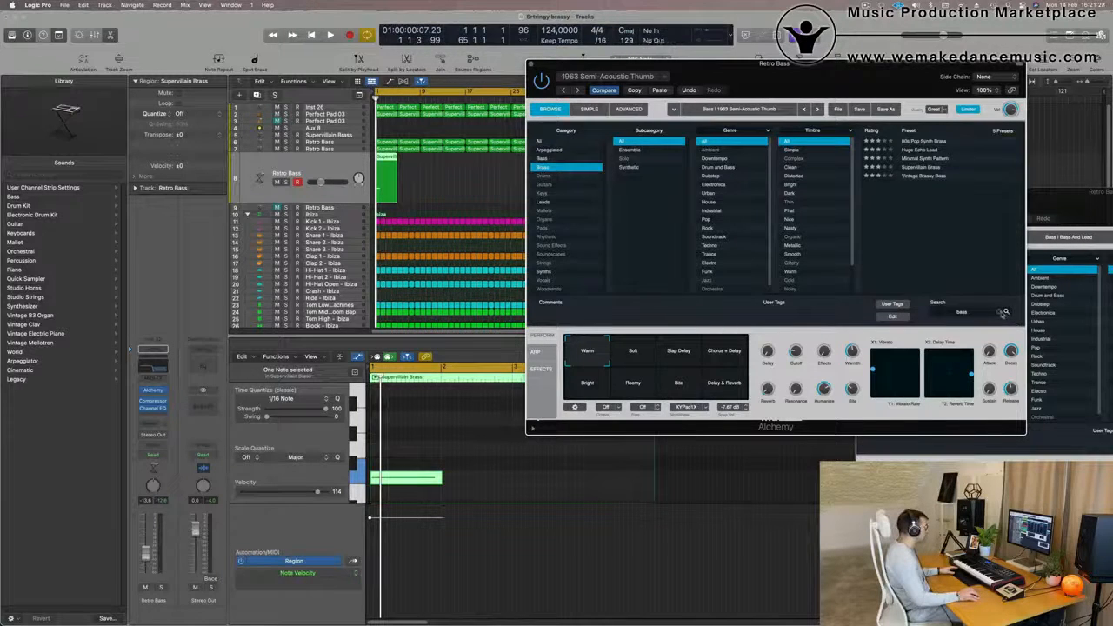
pyautogui.click(1004, 311)
pyautogui.click(915, 142)
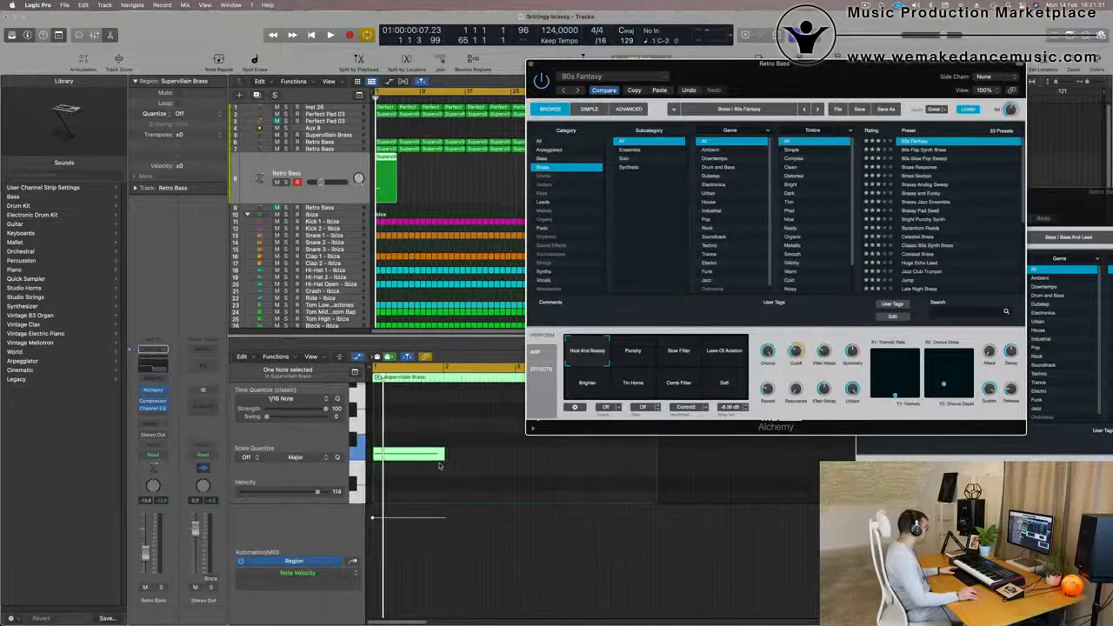
# Play the 80s Fantasy layer in solo, switch the solo to the Retro Bass on track 7 and open its Alchemy.
pyautogui.press('space')
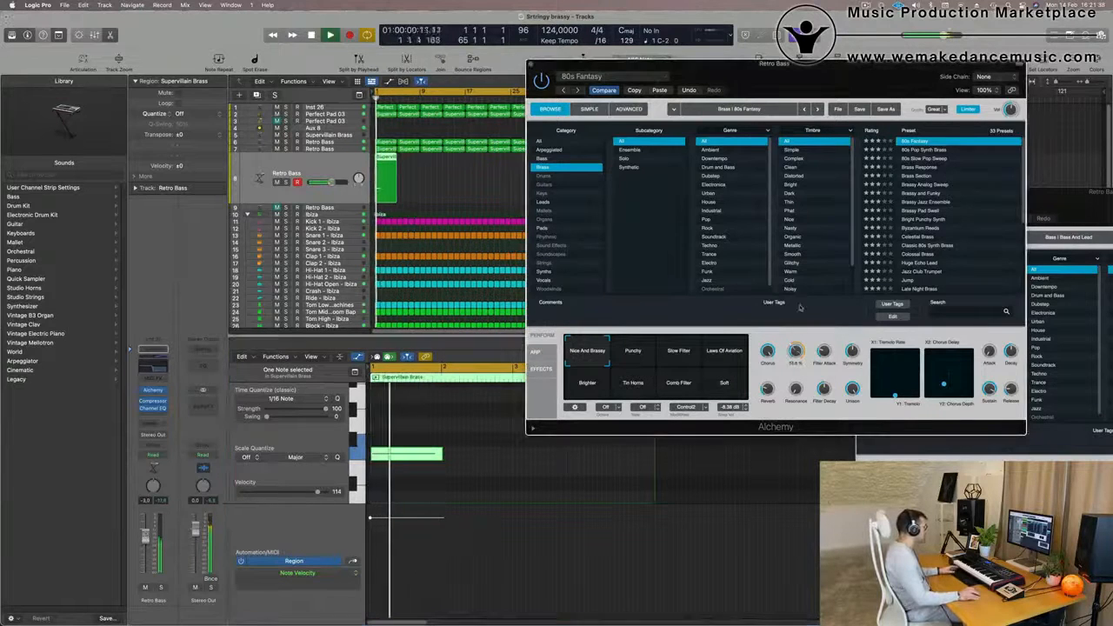
pyautogui.click(161, 588)
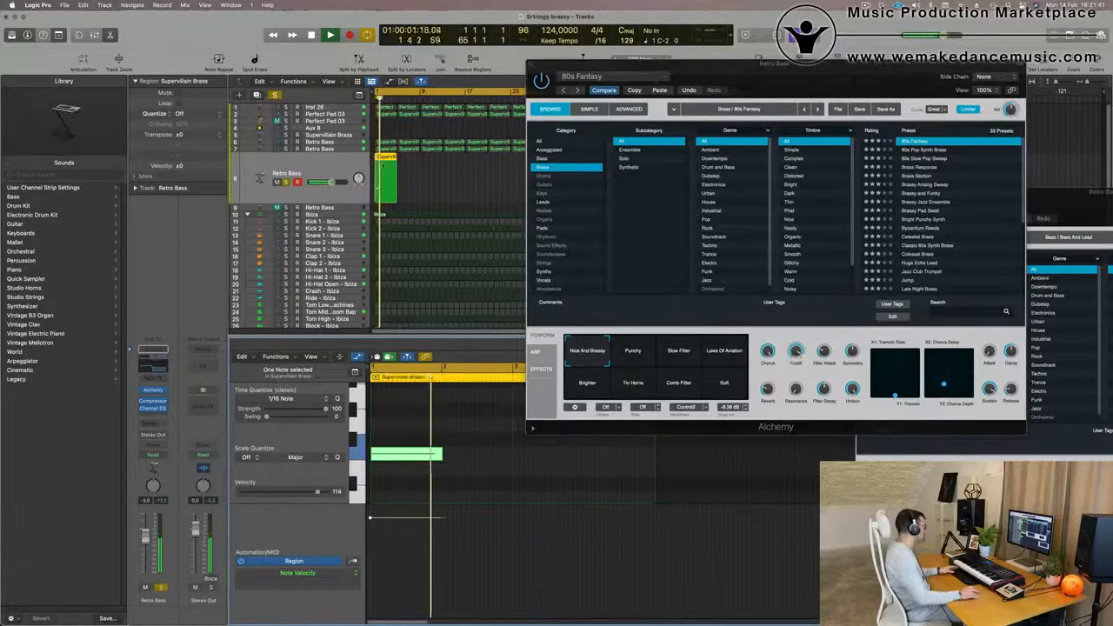
pyautogui.click(331, 150)
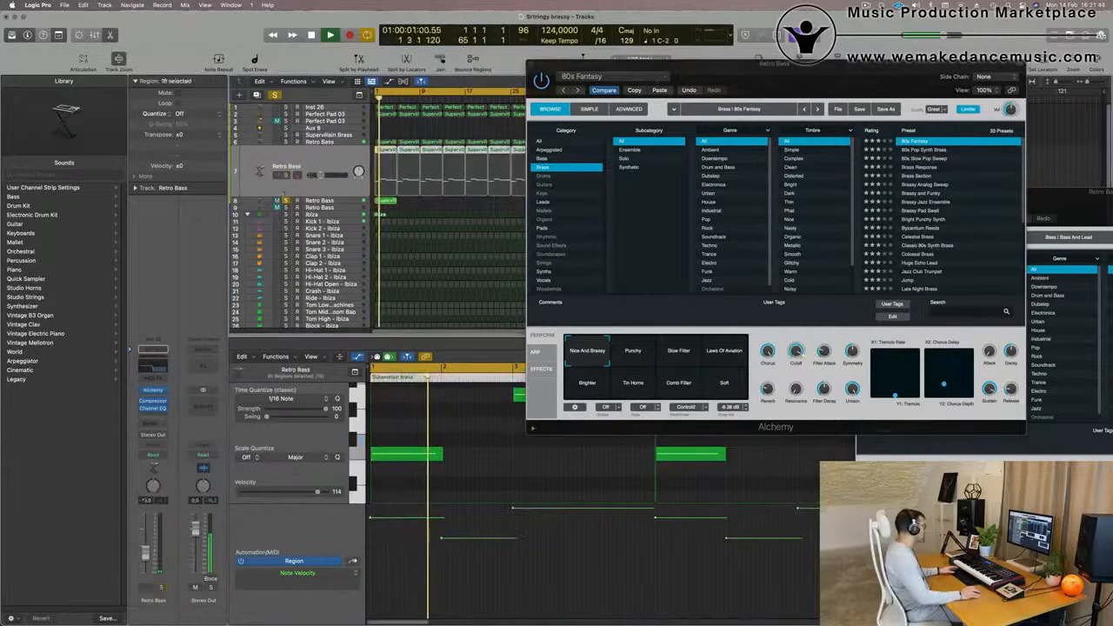
pyautogui.click(286, 201)
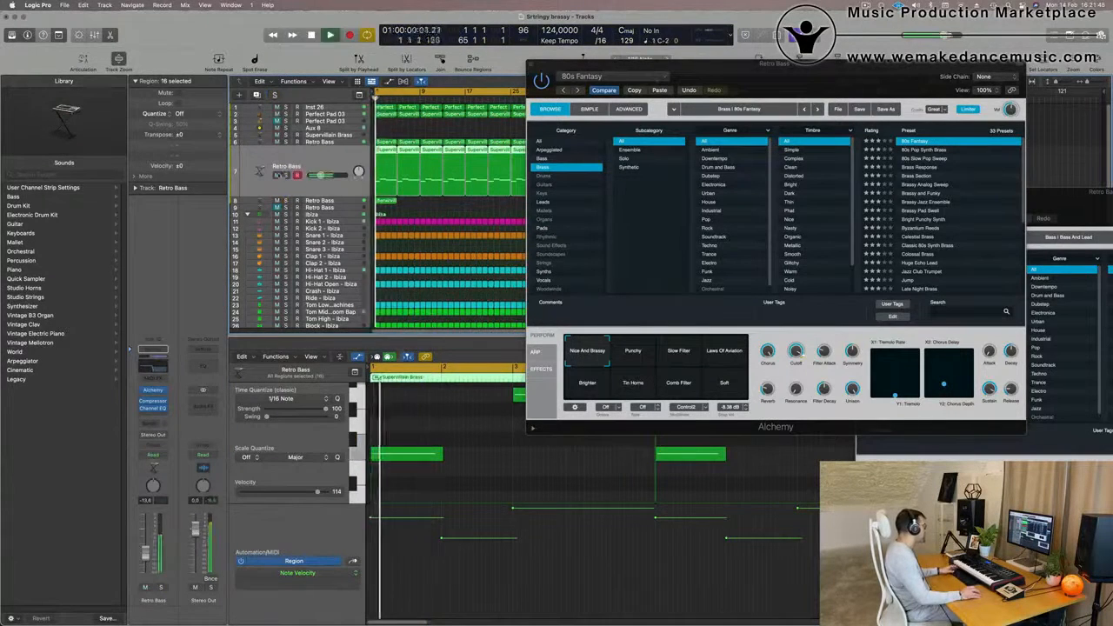
pyautogui.click(285, 175)
pyautogui.press('space')
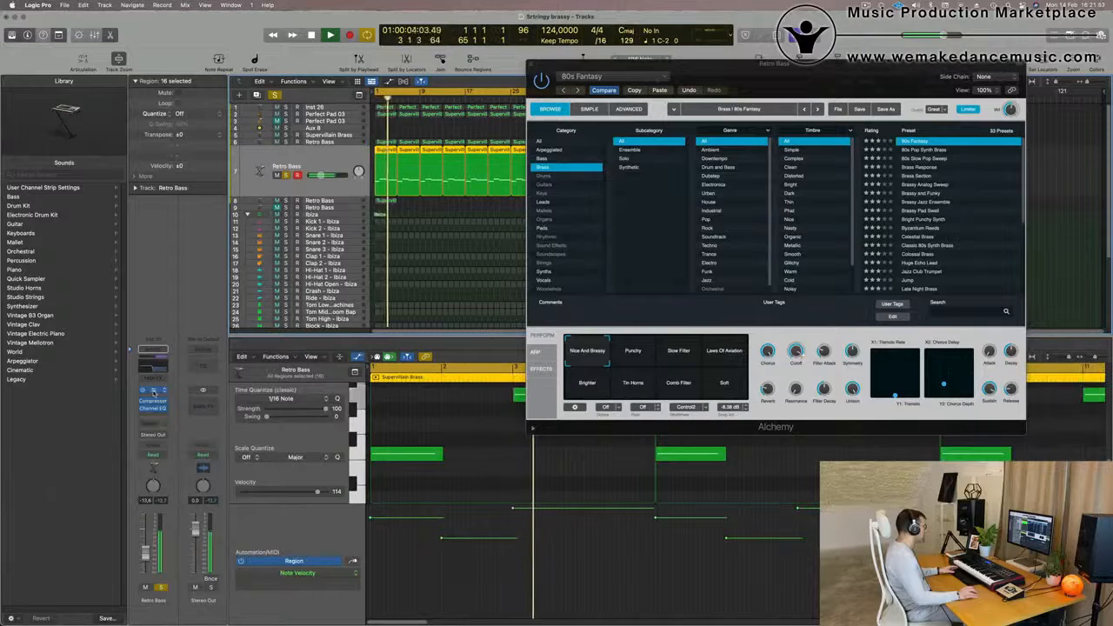
pyautogui.click(154, 392)
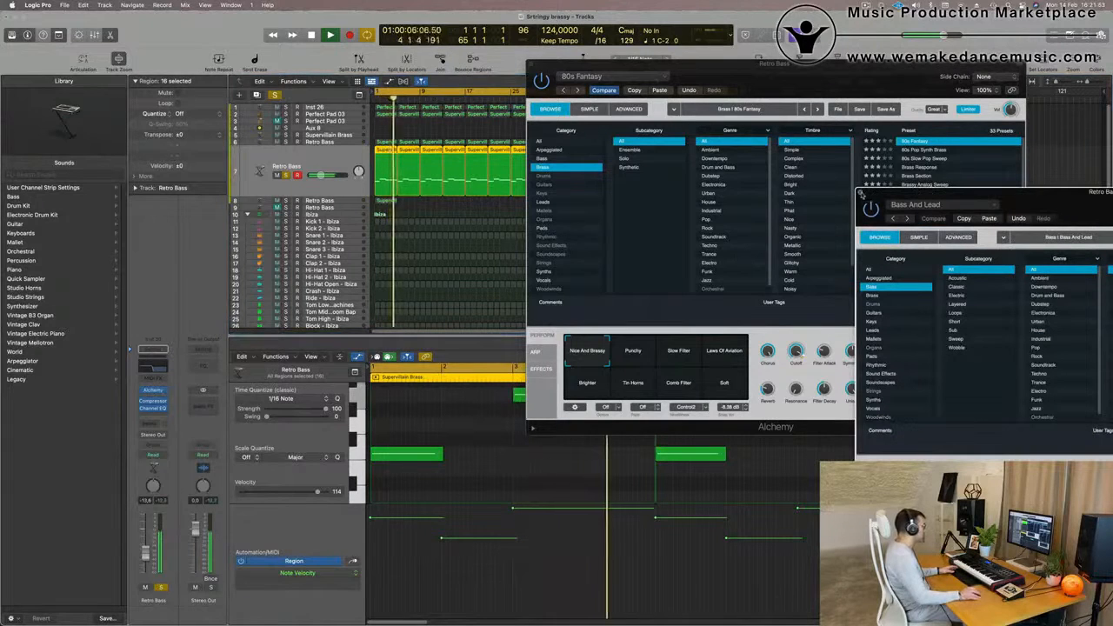
# Close the Alchemy of track 7, turn off its solo, and compare the track 8 brass layer in solo and in the mix.
pyautogui.click(861, 194)
pyautogui.moveTo(809, 63); pyautogui.dragTo(810, 102)
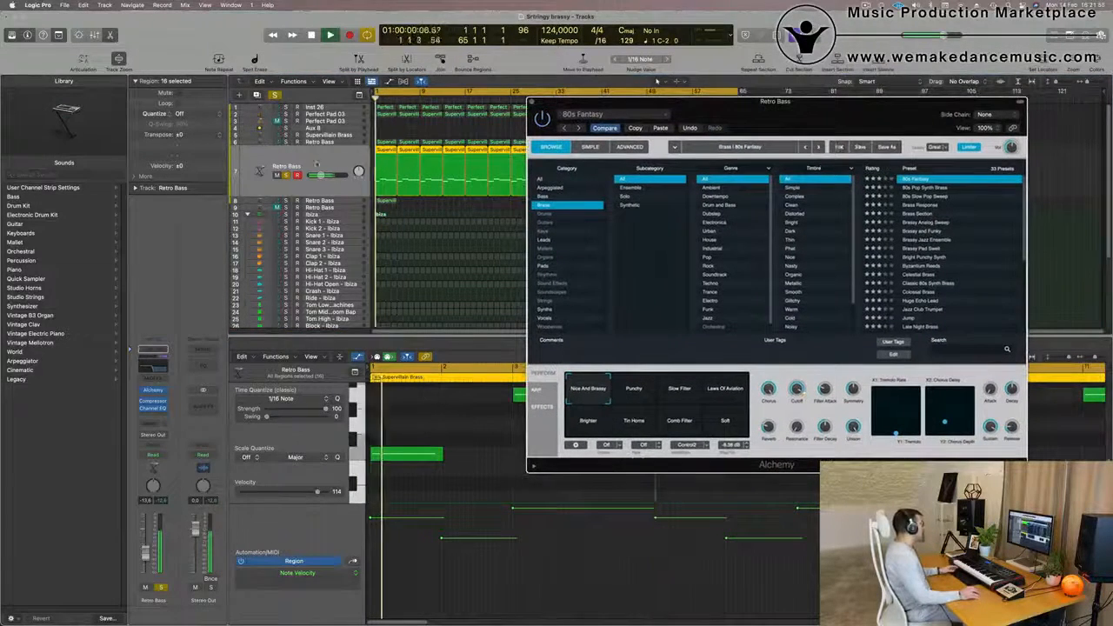
pyautogui.click(275, 95)
pyautogui.press('space')
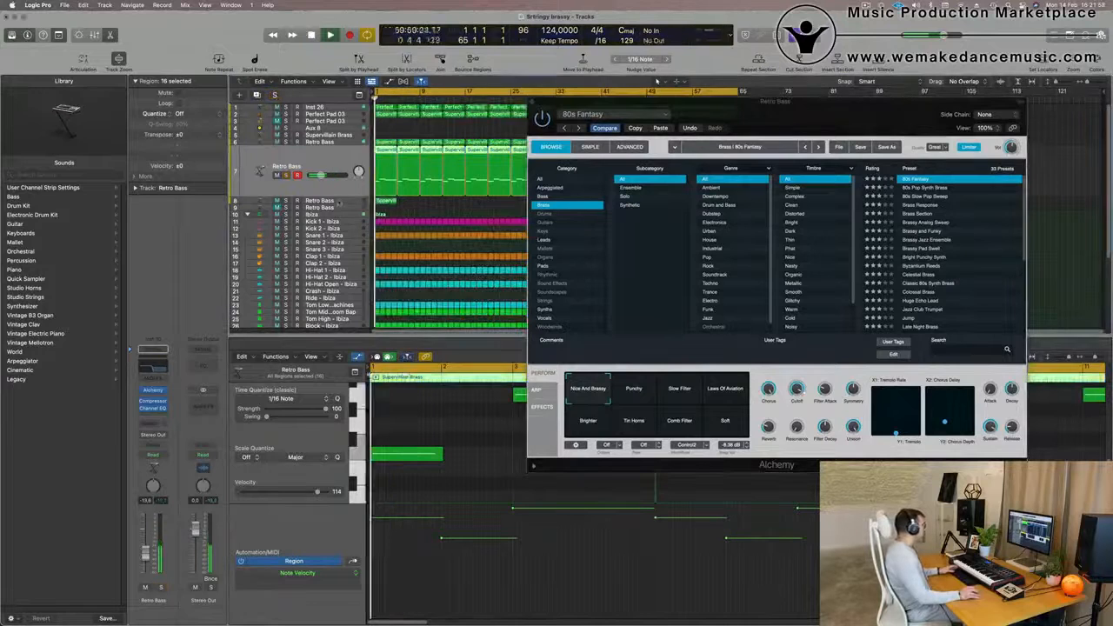
pyautogui.press('Down')
pyautogui.press('s')
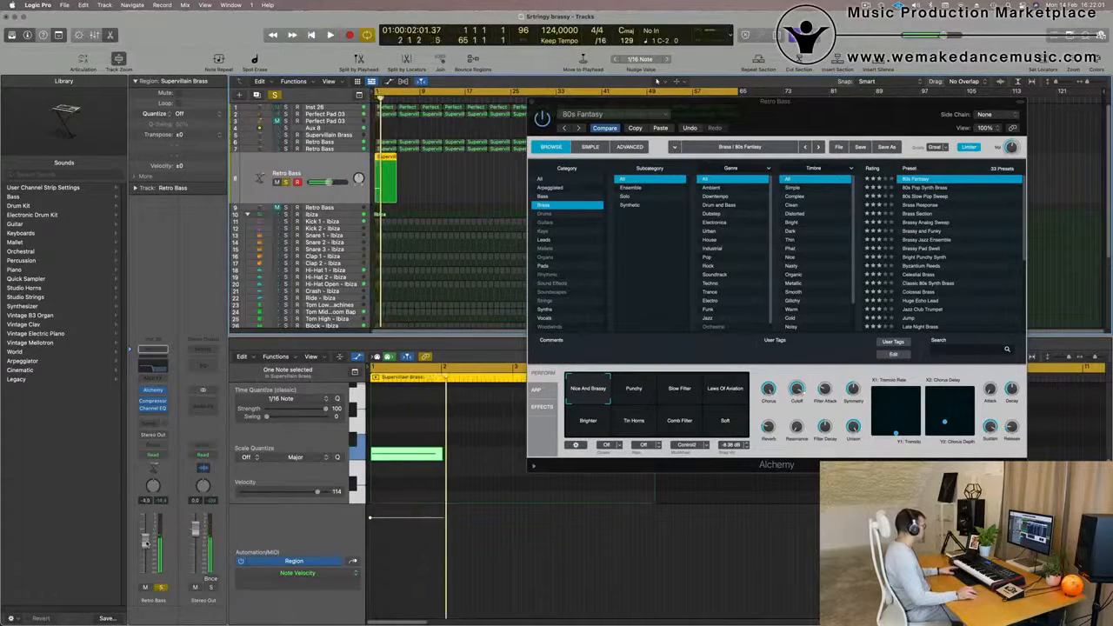
pyautogui.press('s')
pyautogui.press('space')
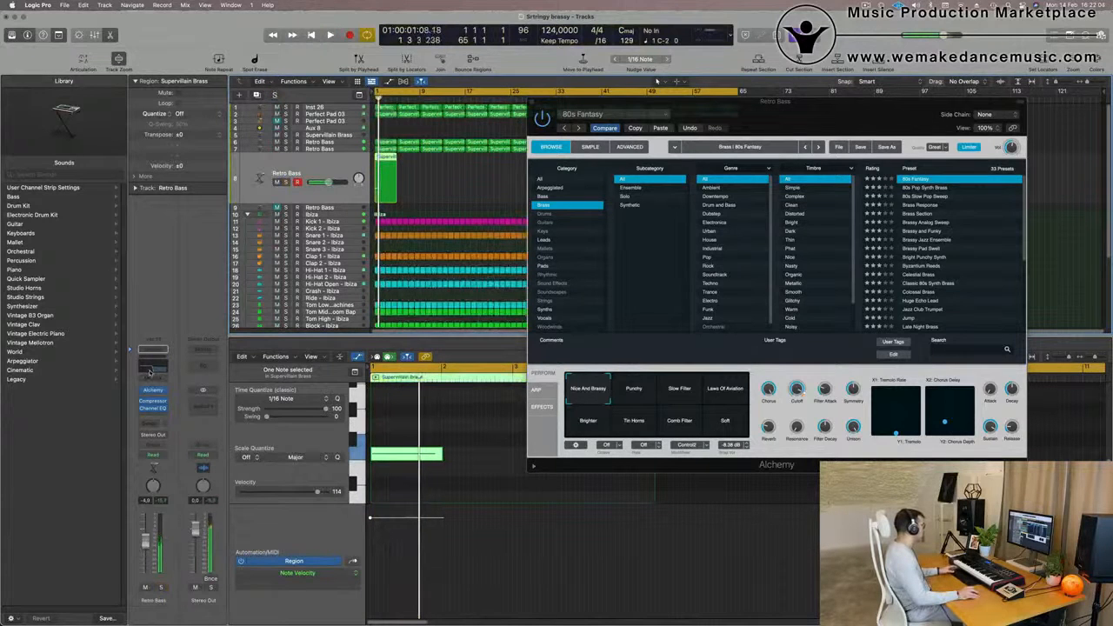
# Turn off the high-cut band in the Channel EQ of track 8, close the EQ and play the layer.
pyautogui.click(150, 371)
pyautogui.click(1018, 170)
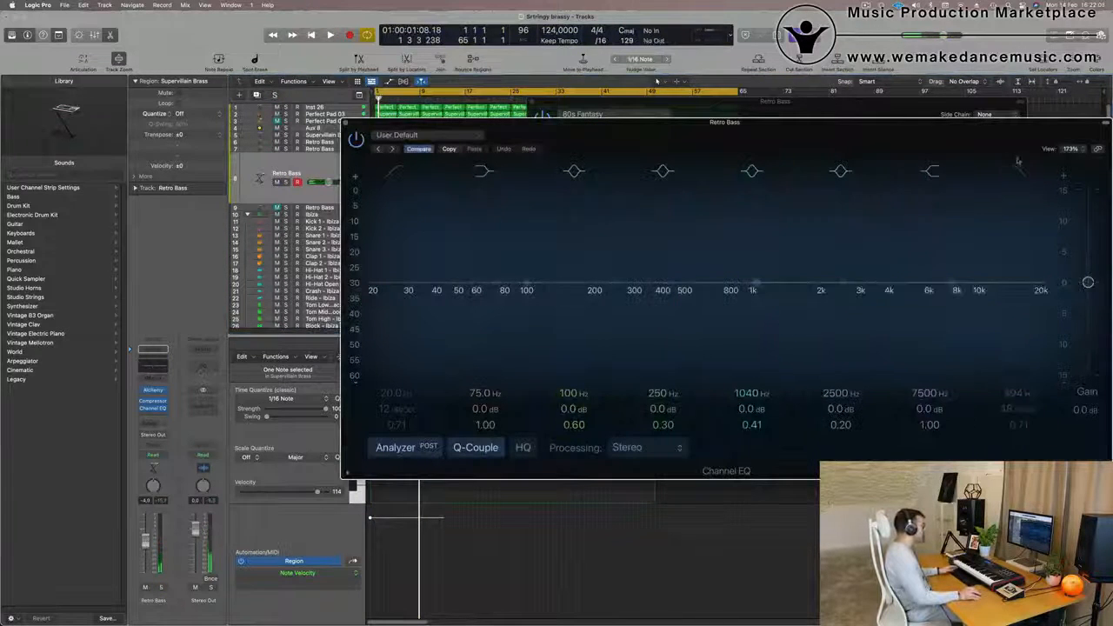
pyautogui.moveTo(1001, 149); pyautogui.dragTo(903, 243)
pyautogui.press('space')
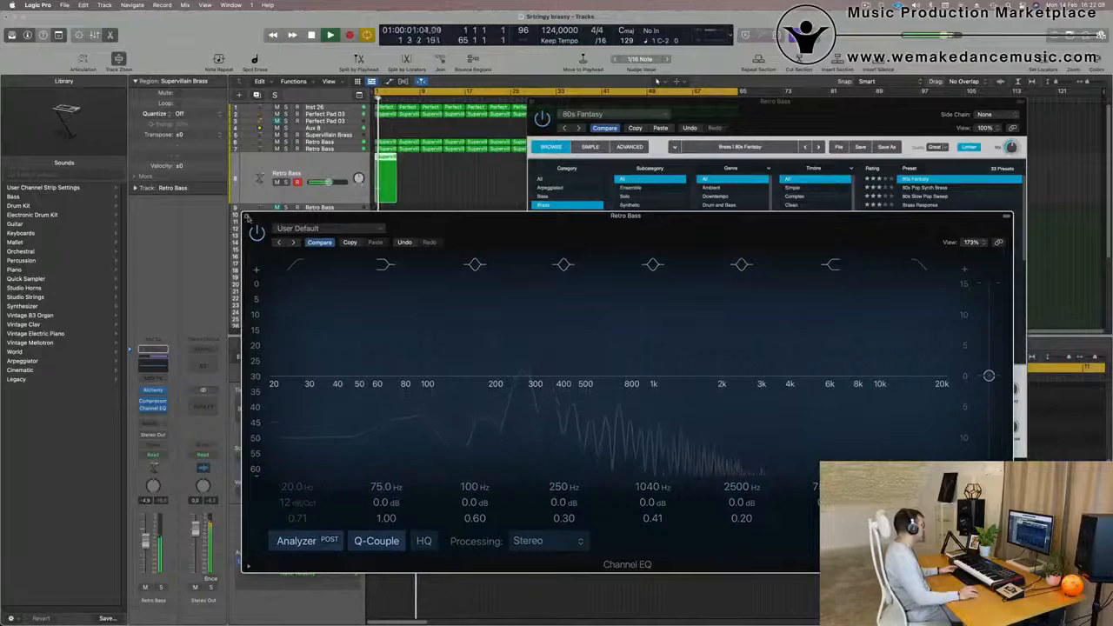
pyautogui.click(247, 216)
pyautogui.press('space')
pyautogui.press('space')
pyautogui.press('space')
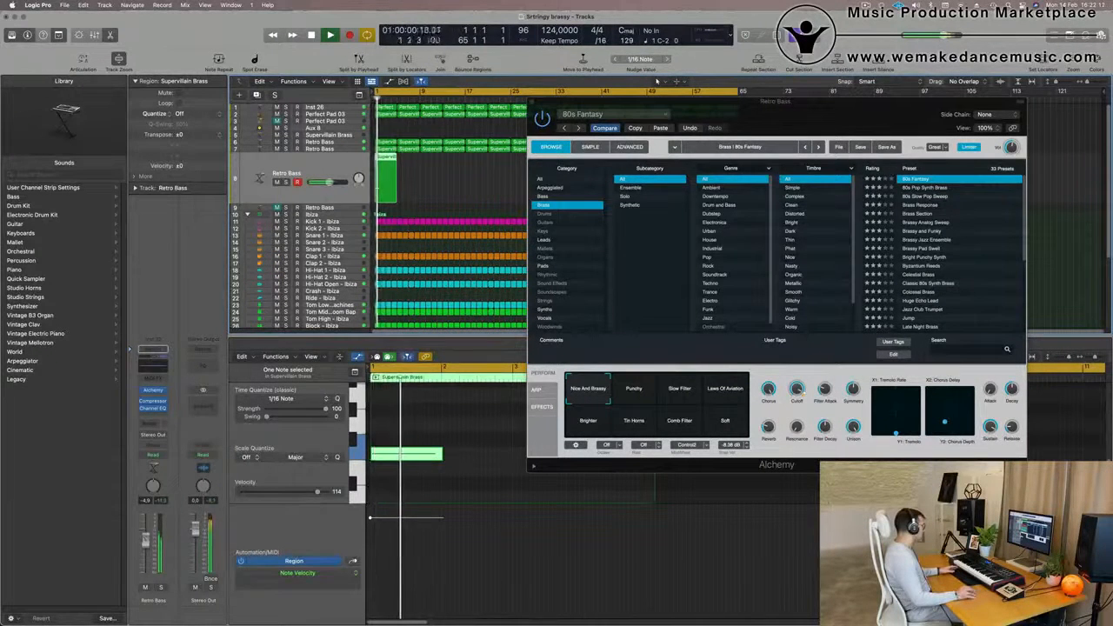
# Check the brass layer briefly in solo, try the 80s Pop Synth Brass preset and raise the track's volume.
pyautogui.click(160, 588)
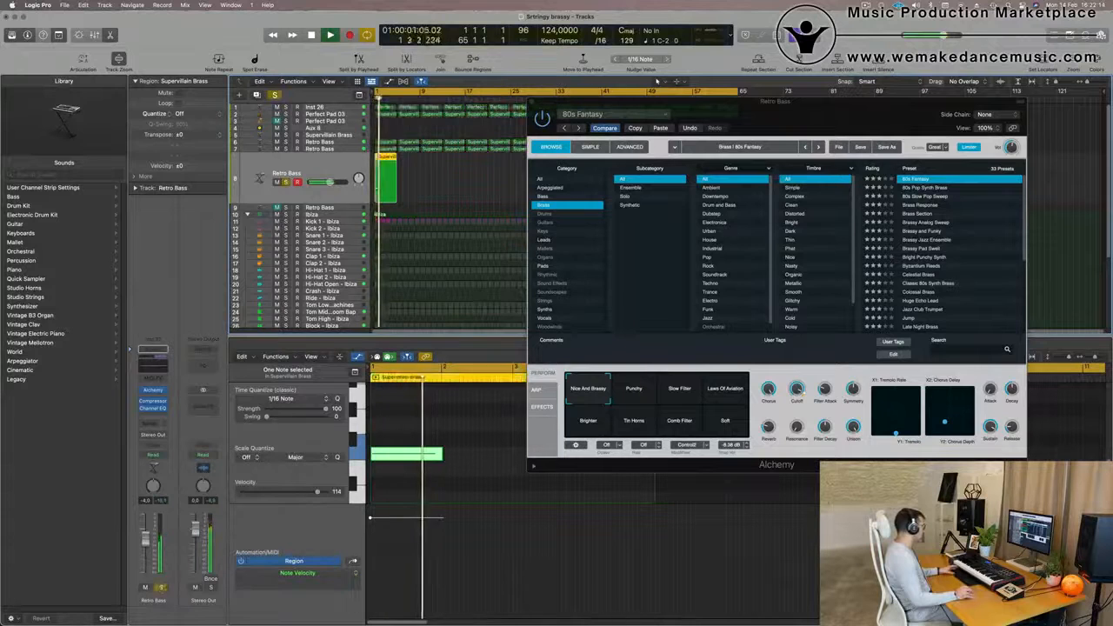
pyautogui.click(162, 588)
pyautogui.press('space')
pyautogui.press('space')
pyautogui.click(929, 188)
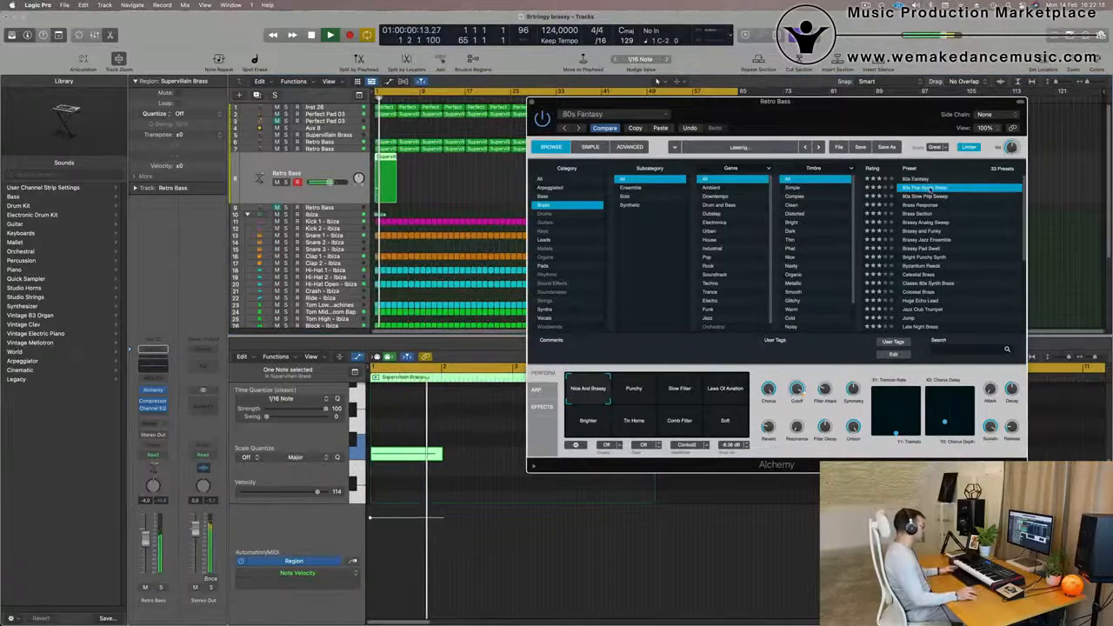
pyautogui.press('space')
pyautogui.moveTo(816, 123); pyautogui.dragTo(745, 133)
pyautogui.moveTo(144, 541); pyautogui.dragTo(146, 534)
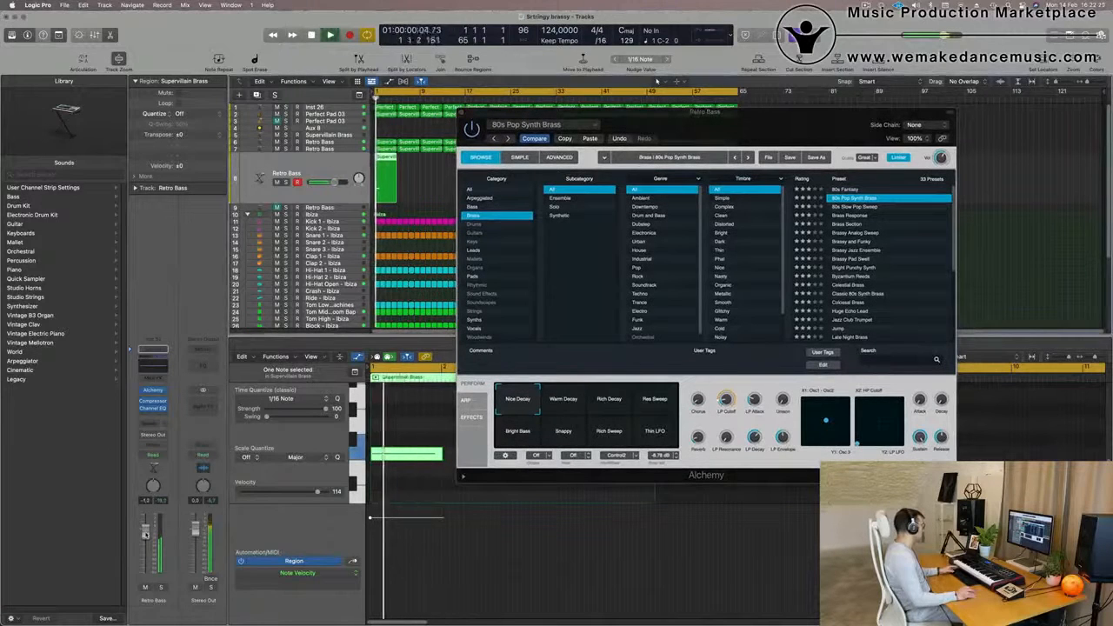
# Try the 80s Slow Pop Sweep preset, lower the track's volume to about -10 dB and play from the start.
pyautogui.click(848, 208)
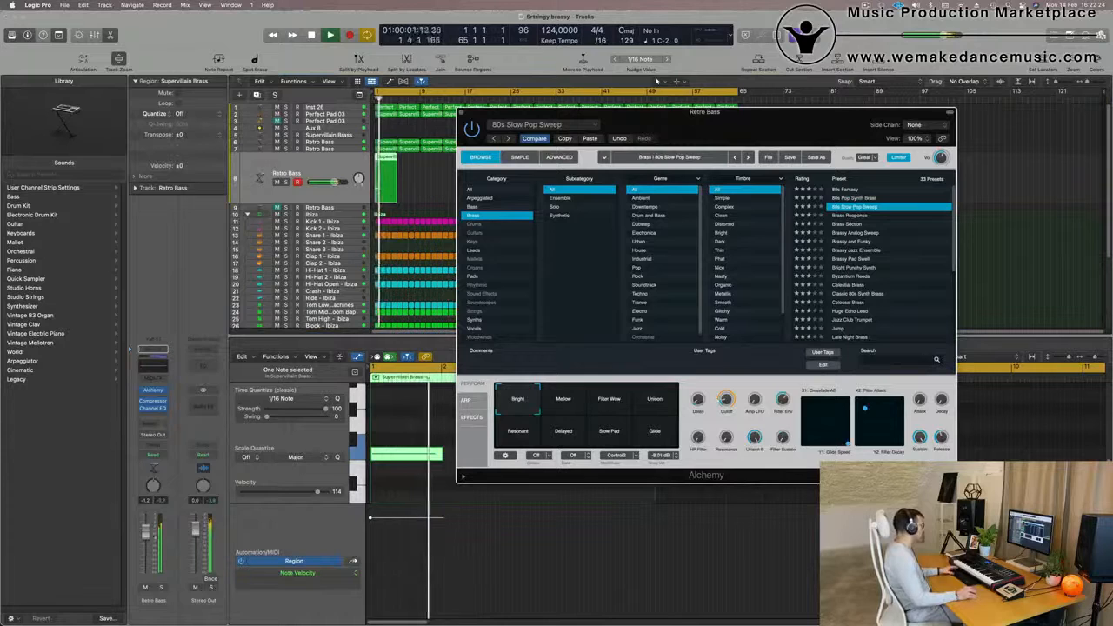
pyautogui.moveTo(146, 545); pyautogui.dragTo(145, 547)
pyautogui.press('Return')
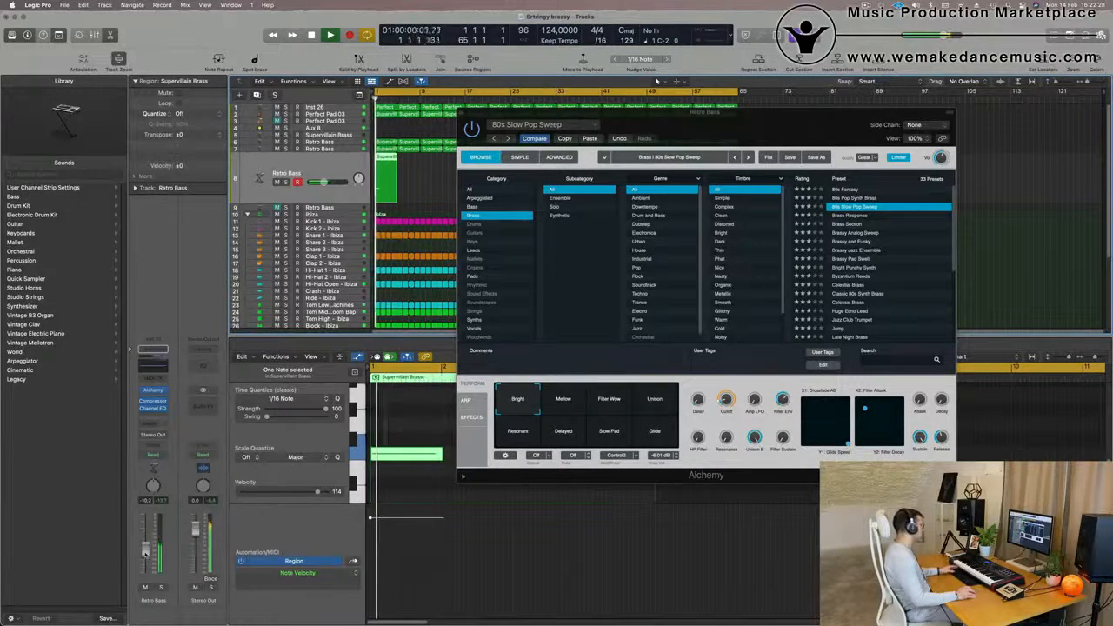
# Try the Mellow, Filter Wow, Unison, Resonant, Delayed, Slow Pad and Glide variations of 80s Slow Pop Sweep.
pyautogui.click(565, 405)
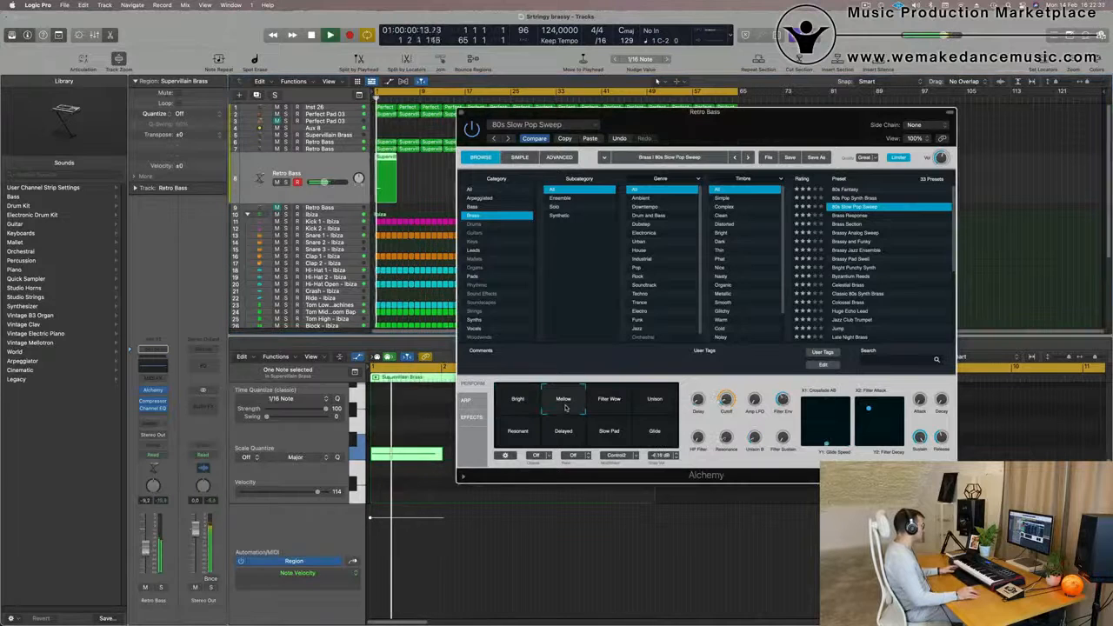
pyautogui.click(608, 406)
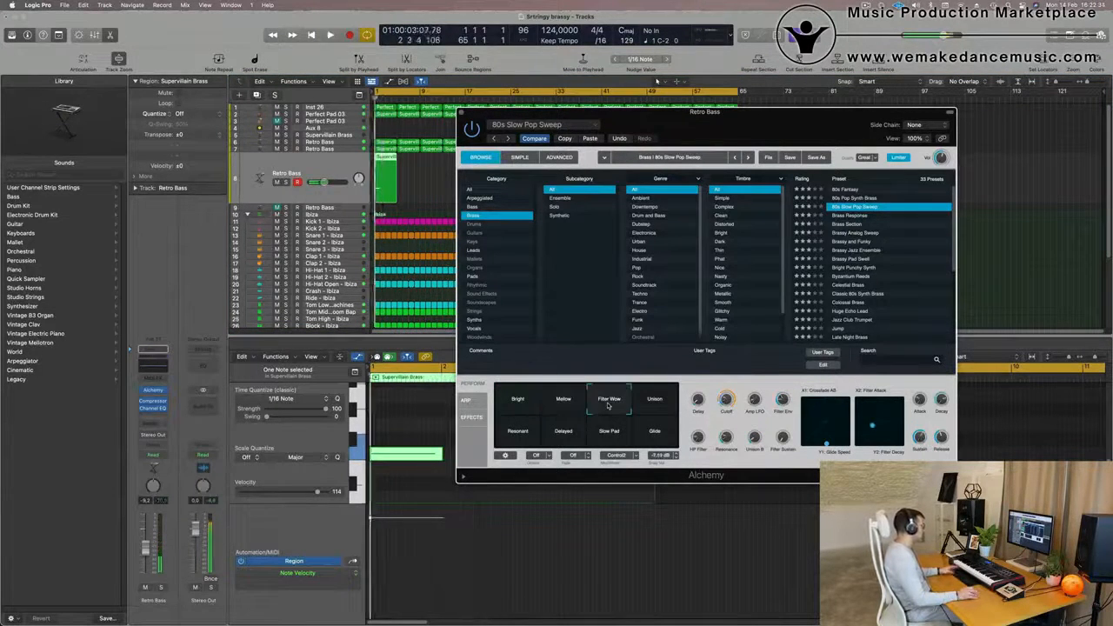
pyautogui.click(653, 406)
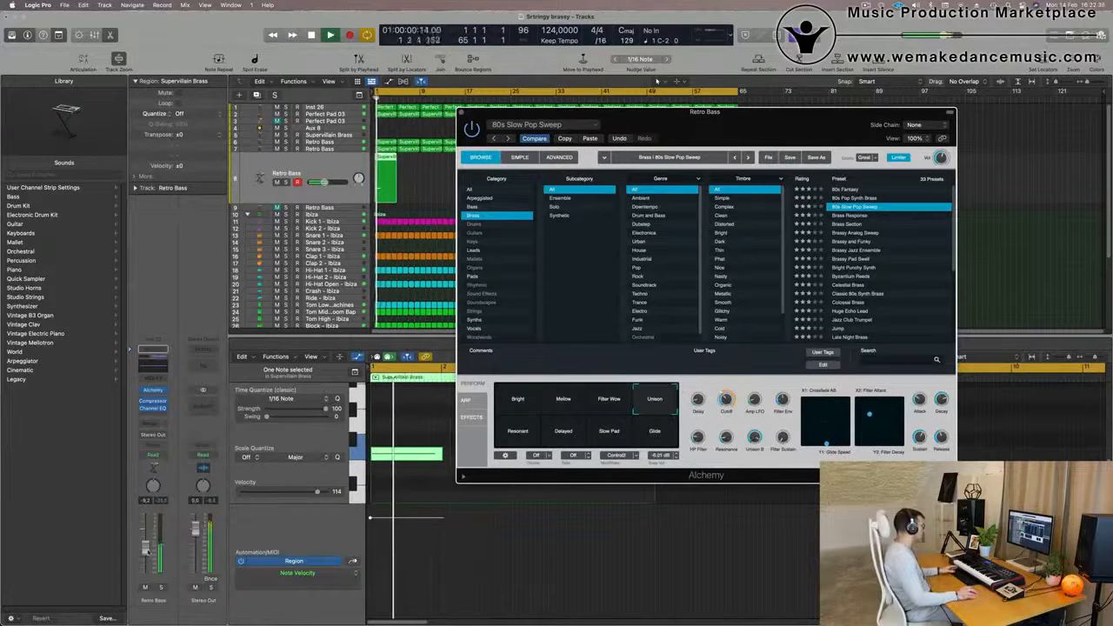
pyautogui.click(659, 81)
pyautogui.click(519, 438)
pyautogui.click(562, 437)
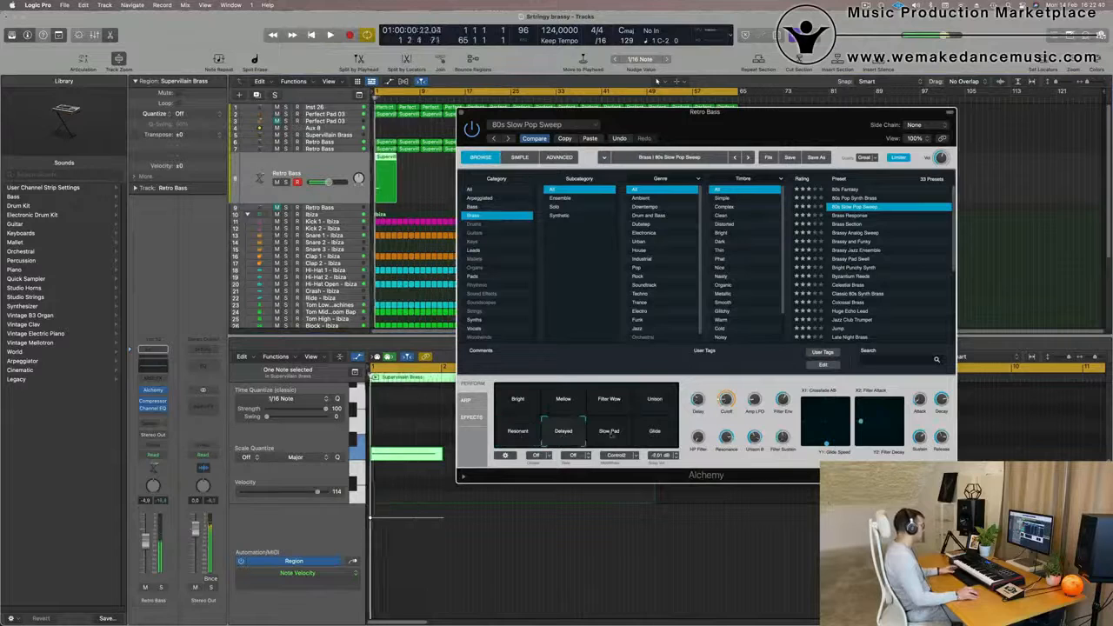
pyautogui.click(611, 432)
pyautogui.click(658, 437)
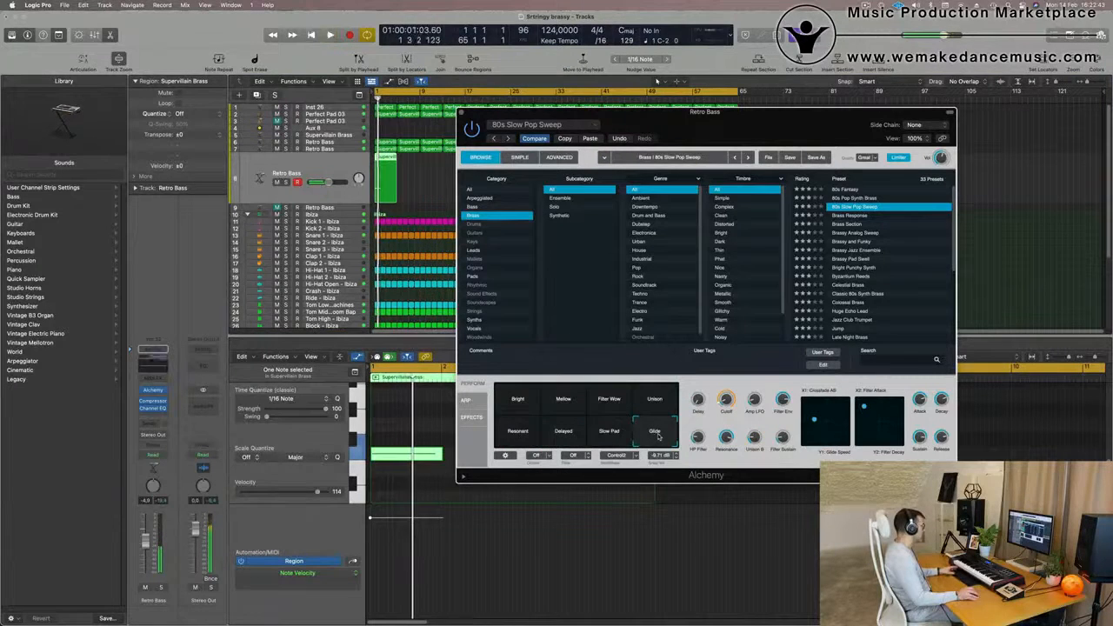
# Try the Brass Response preset with its third and fourth variations, then the Brass Section preset.
pyautogui.click(850, 215)
pyautogui.press('space')
pyautogui.press('space')
pyautogui.click(609, 399)
pyautogui.click(654, 399)
pyautogui.click(843, 224)
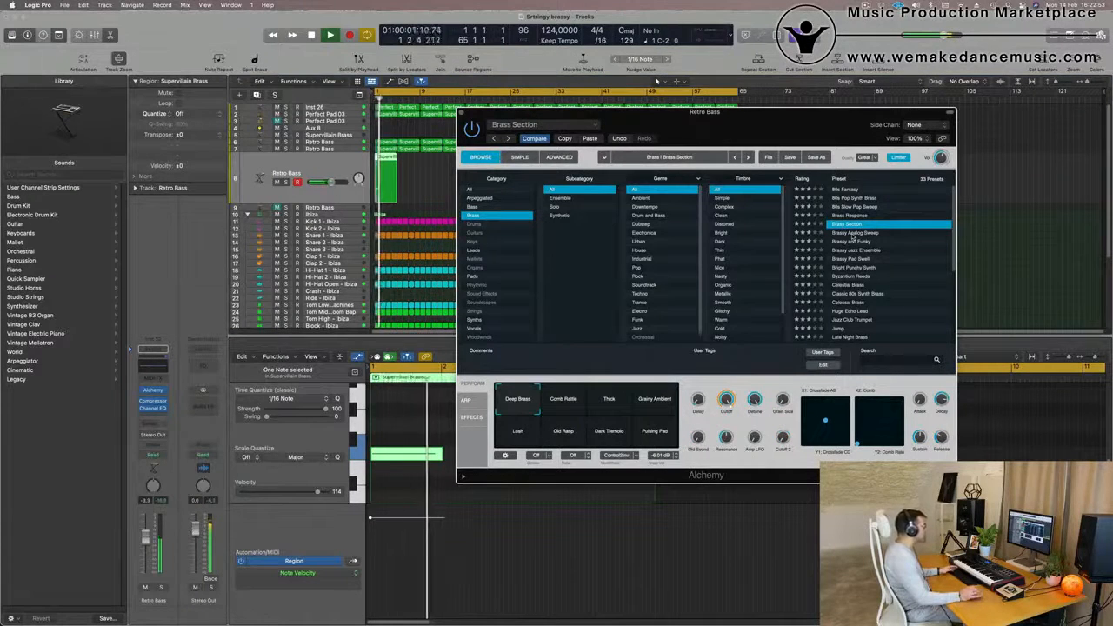
# Load Brassy Analog Sweep for the track 8 layer, repeat its four-bar region up to bar 65 and close Alchemy.
pyautogui.click(853, 233)
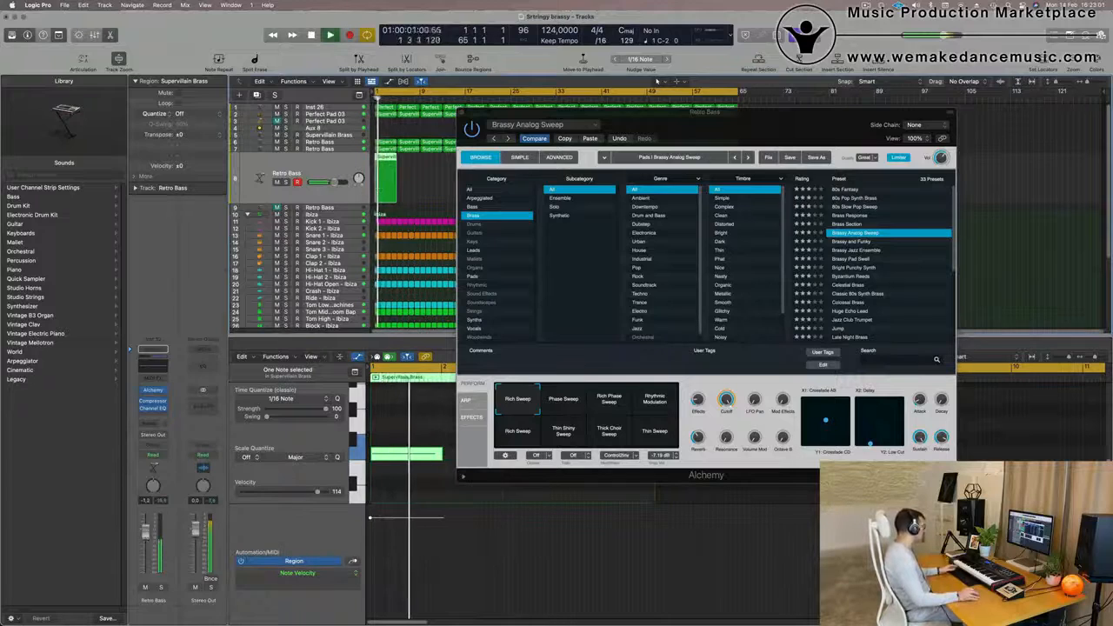
pyautogui.moveTo(699, 137); pyautogui.dragTo(502, 328)
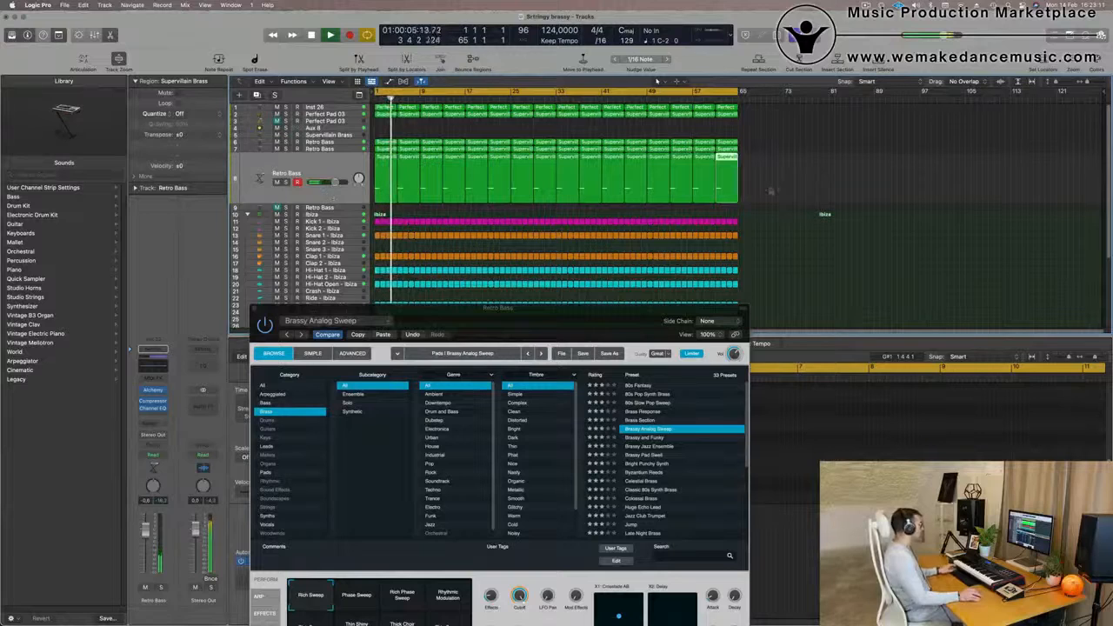
pyautogui.scroll(-2, 864, 184)
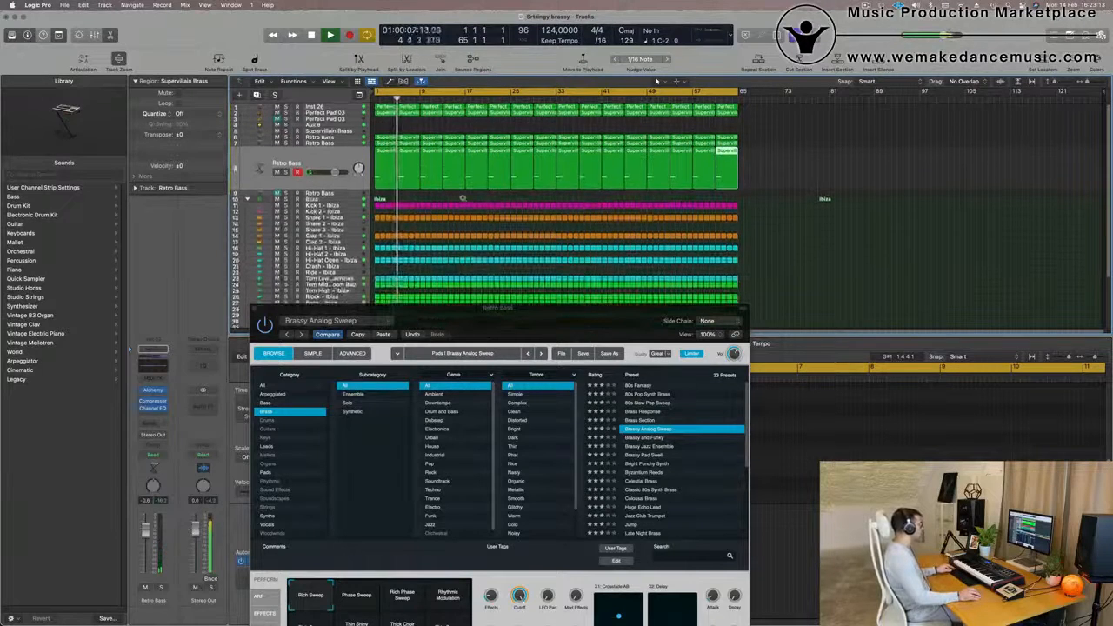
pyautogui.moveTo(513, 316); pyautogui.dragTo(480, 330)
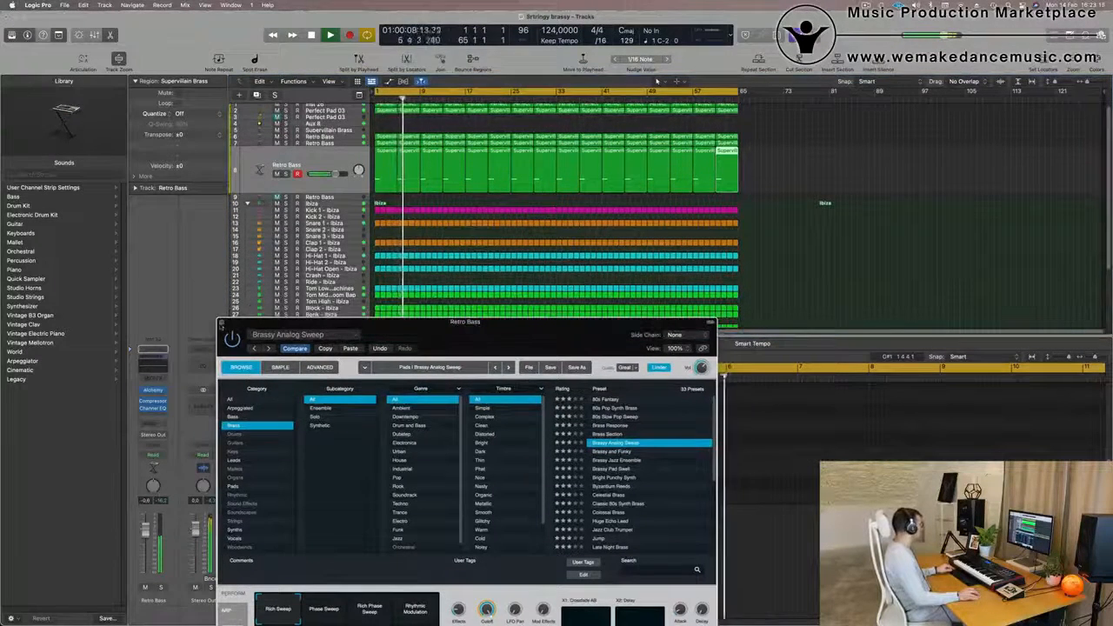
pyautogui.click(222, 323)
pyautogui.scroll(2, 758, 258)
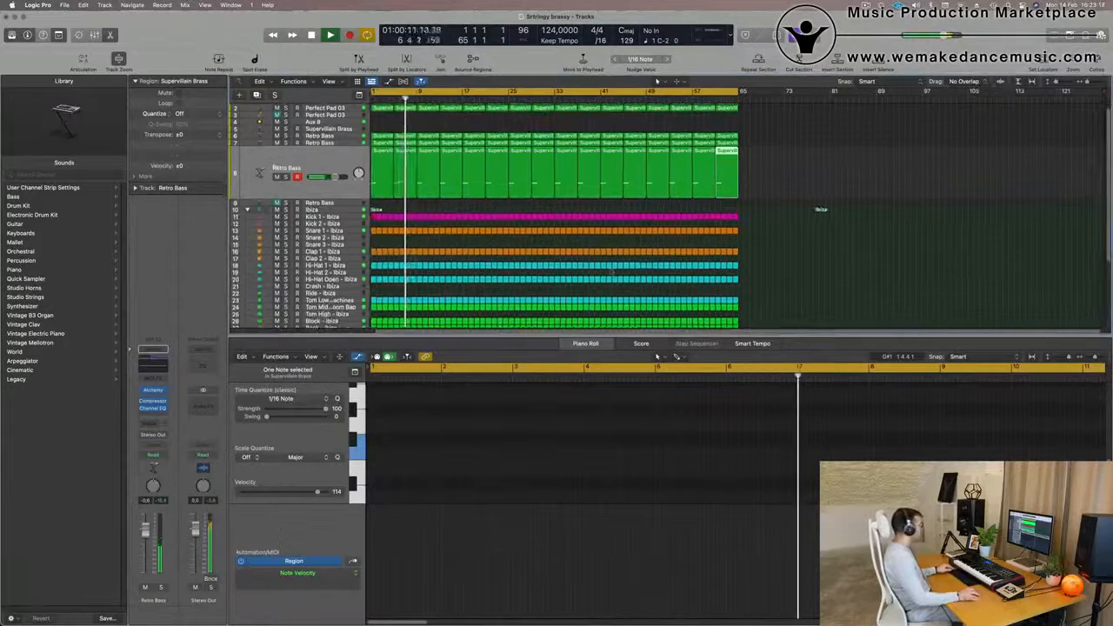
# Select all regions in the arrangement, name them after their tracks, and restart playback with track 8 selected.
pyautogui.scroll(1, 531, 213)
pyautogui.press('super+a')
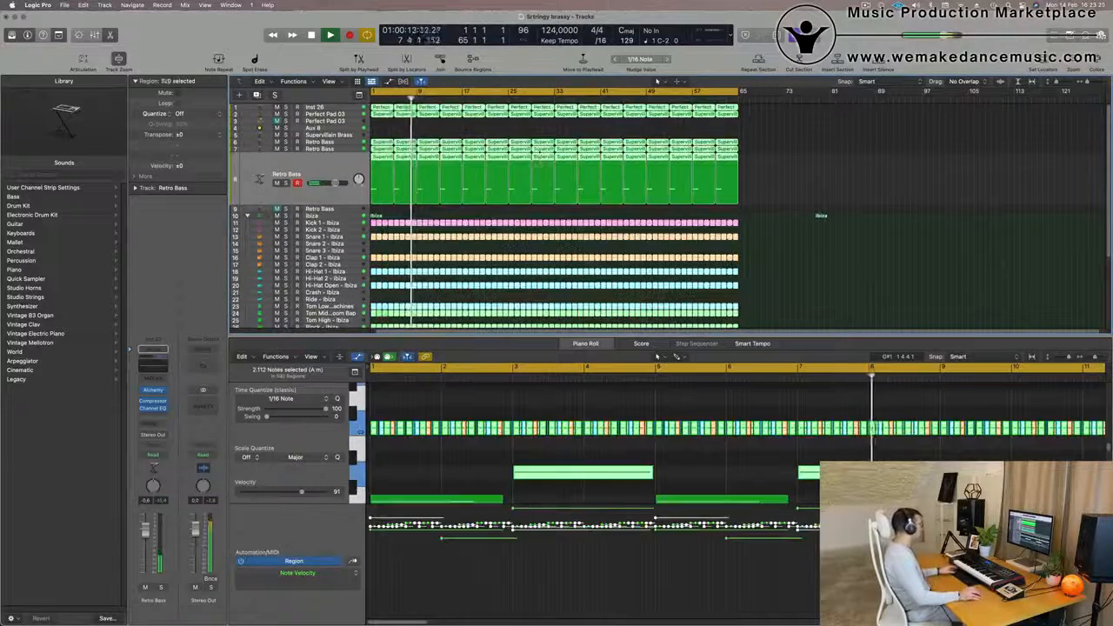
pyautogui.rightClick(549, 144)
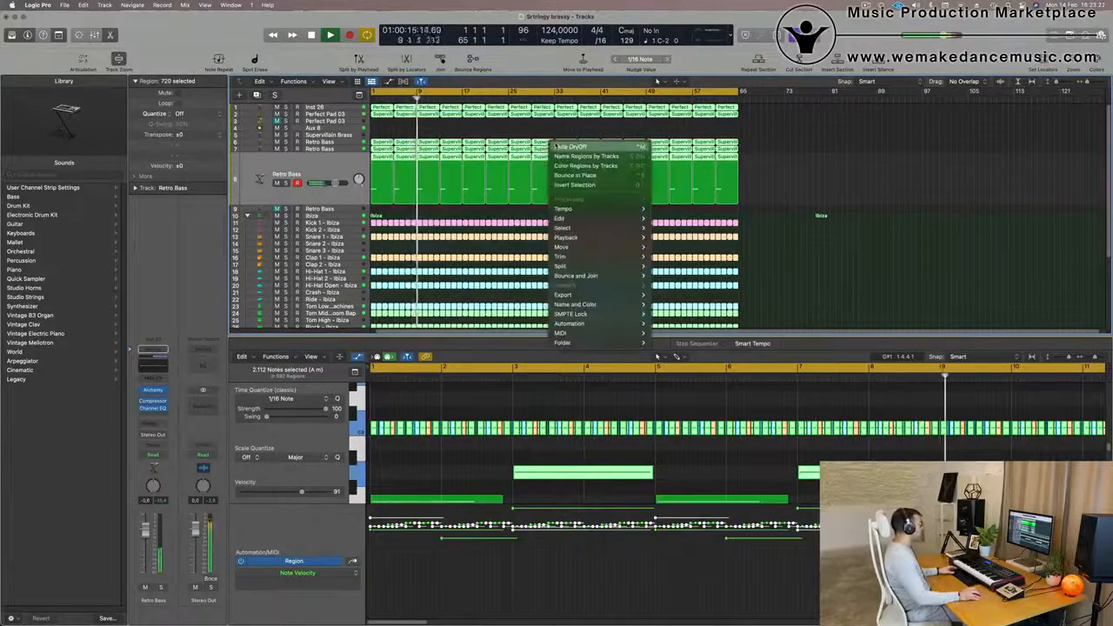
pyautogui.click(537, 145)
pyautogui.rightClick(537, 144)
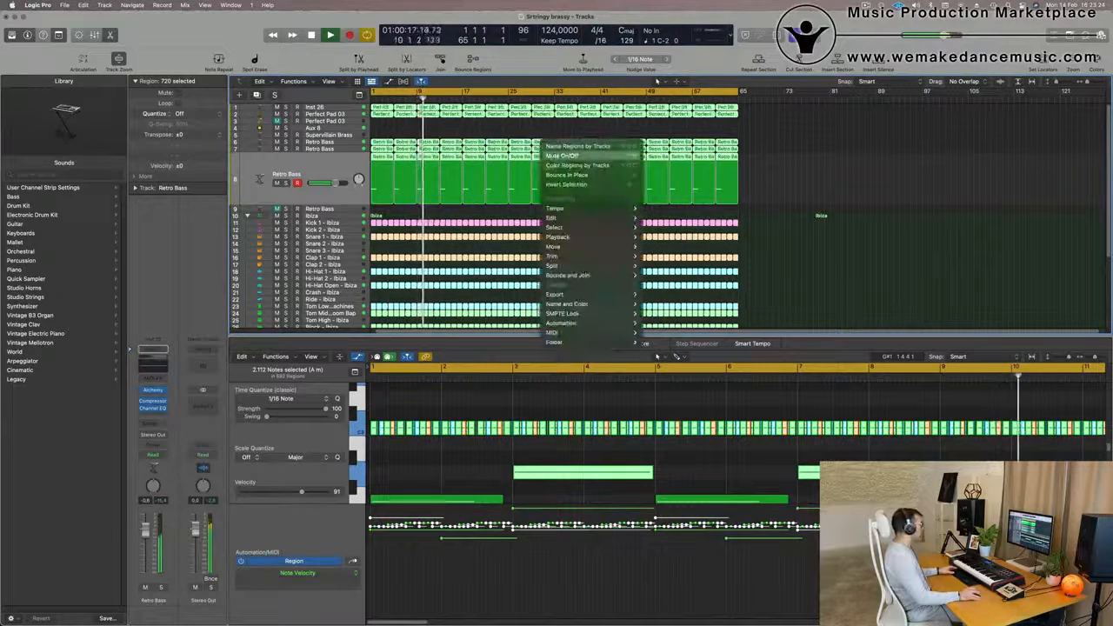
pyautogui.click(557, 145)
pyautogui.click(307, 165)
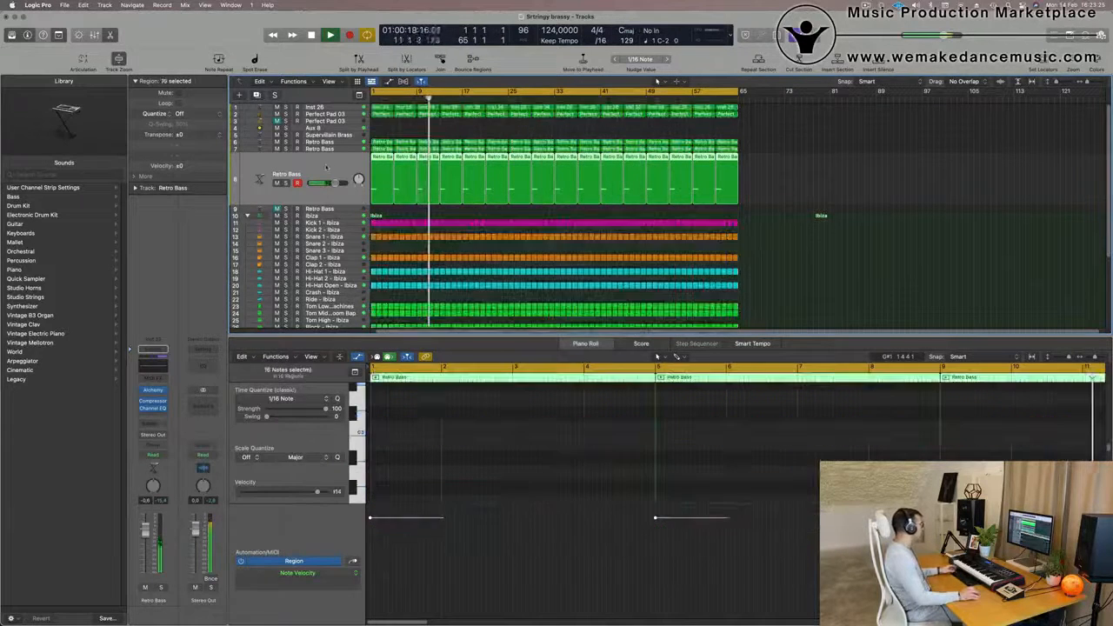
pyautogui.scroll(1, 378, 120)
pyautogui.press('space')
pyautogui.press('space')
# Rename the Inst 26 track as Pad.
pyautogui.click(311, 110)
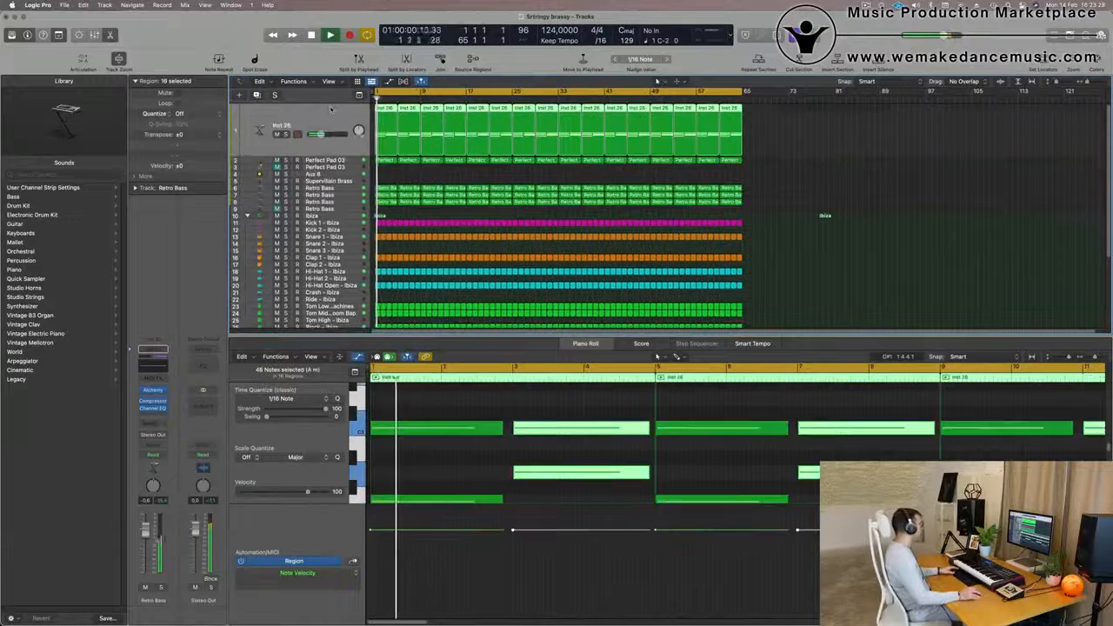
pyautogui.press('Return')
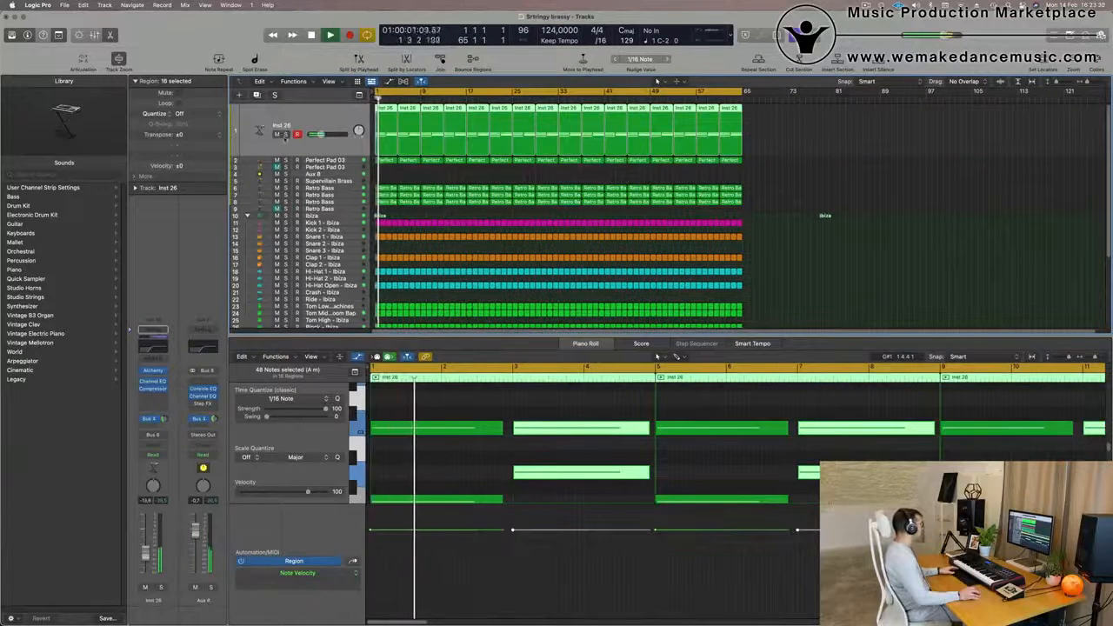
pyautogui.write('Pad')
pyautogui.press('Return')
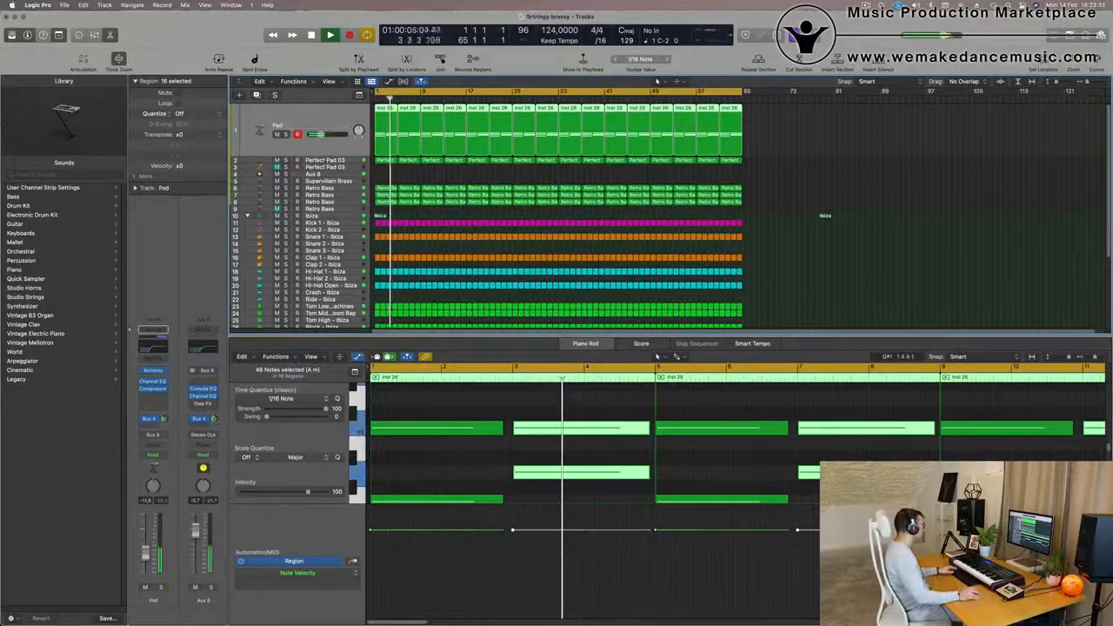
# Identify Perfect Pad 03 on track 2 in solo and rename the track as Strings.
pyautogui.press('Down')
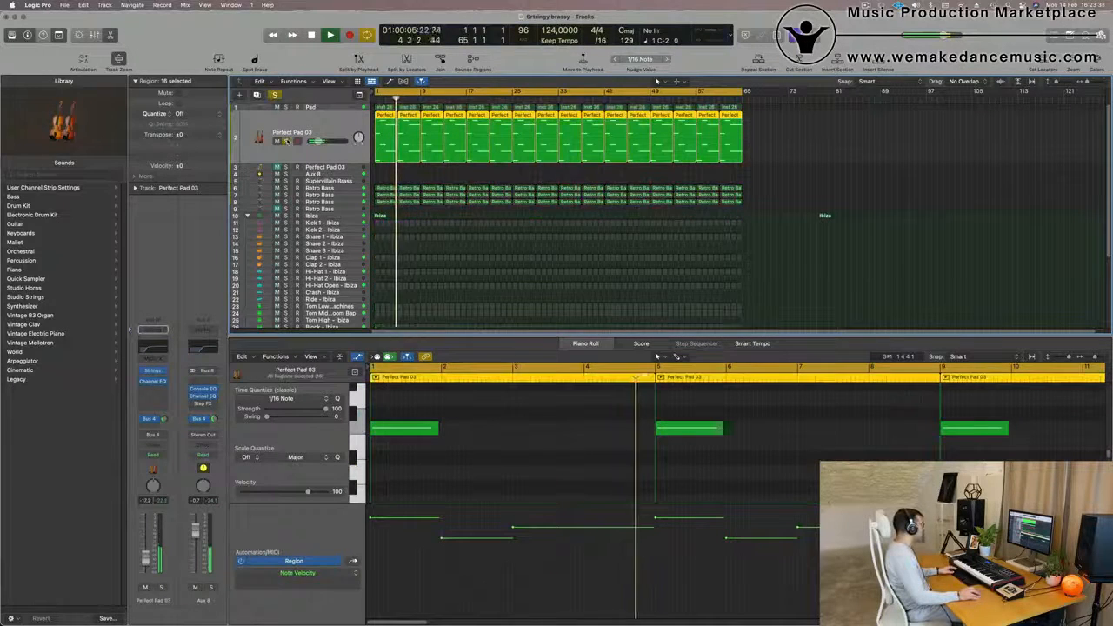
pyautogui.hotkey('shift', 'Return')
pyautogui.write('Strings')
pyautogui.press('Return')
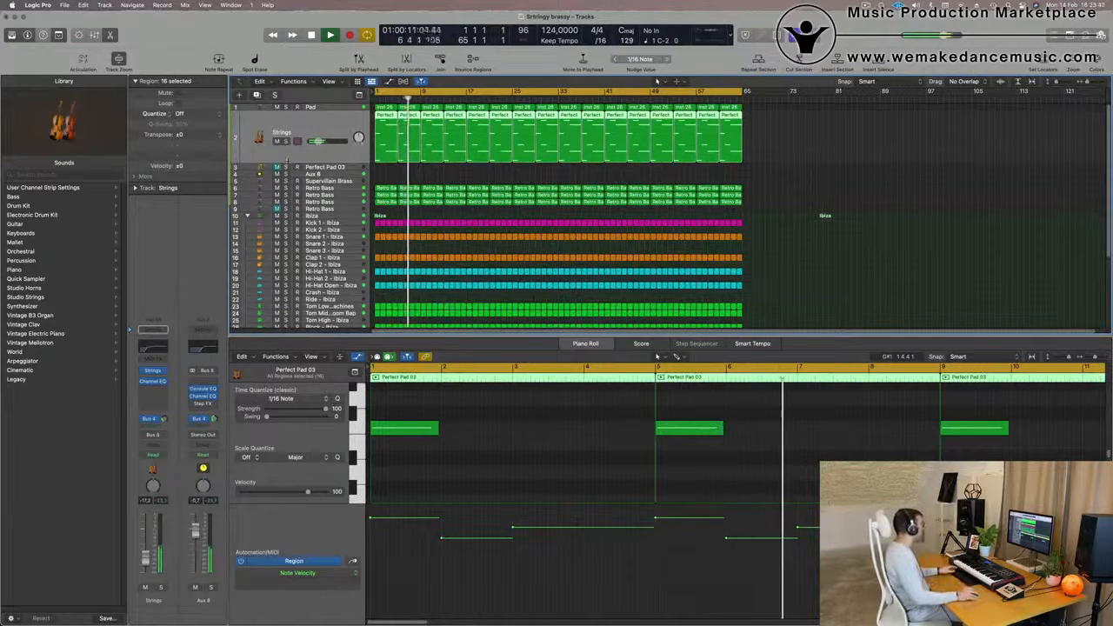
# Listen to the Retro Bass on track 6 in solo, rename the track as Arp and take it out of solo.
pyautogui.click(316, 188)
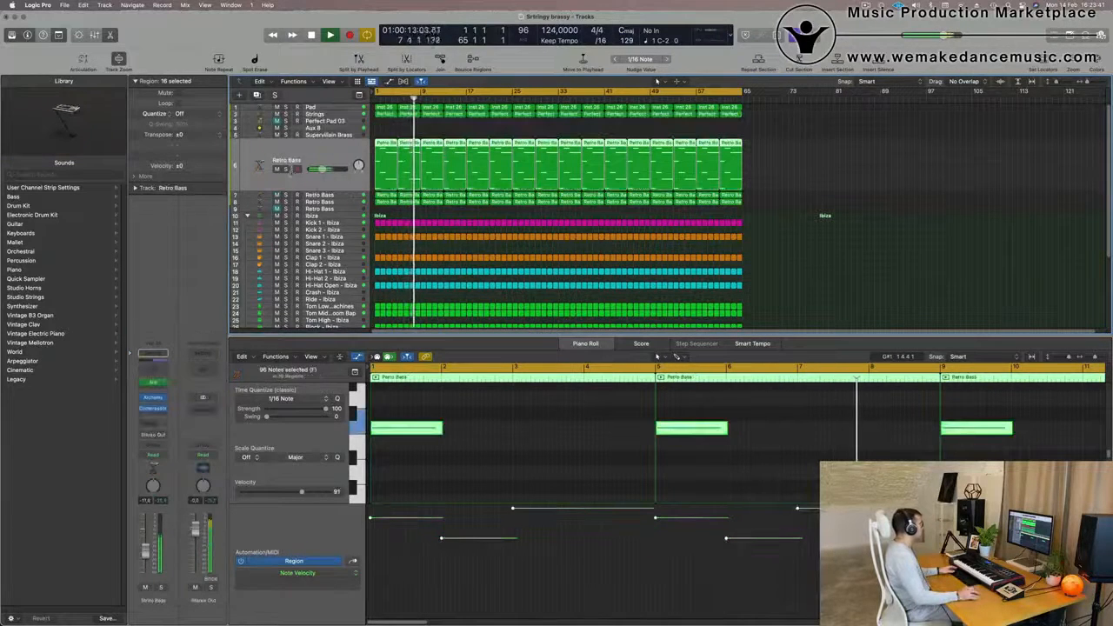
pyautogui.press('s')
pyautogui.hotkey('shift', 'Return')
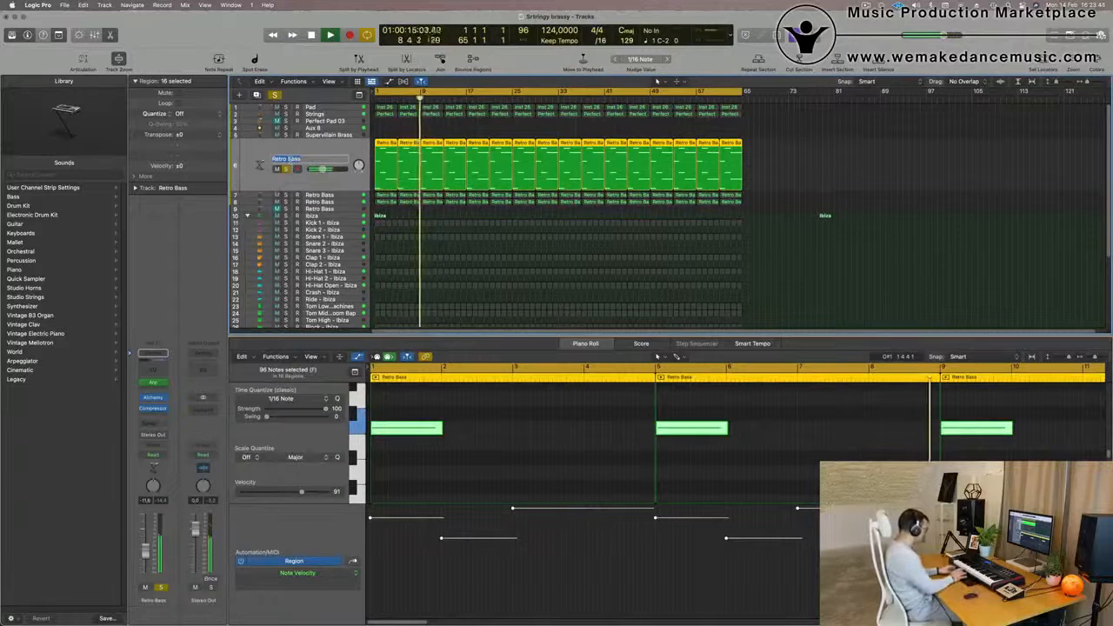
pyautogui.write('Ar')
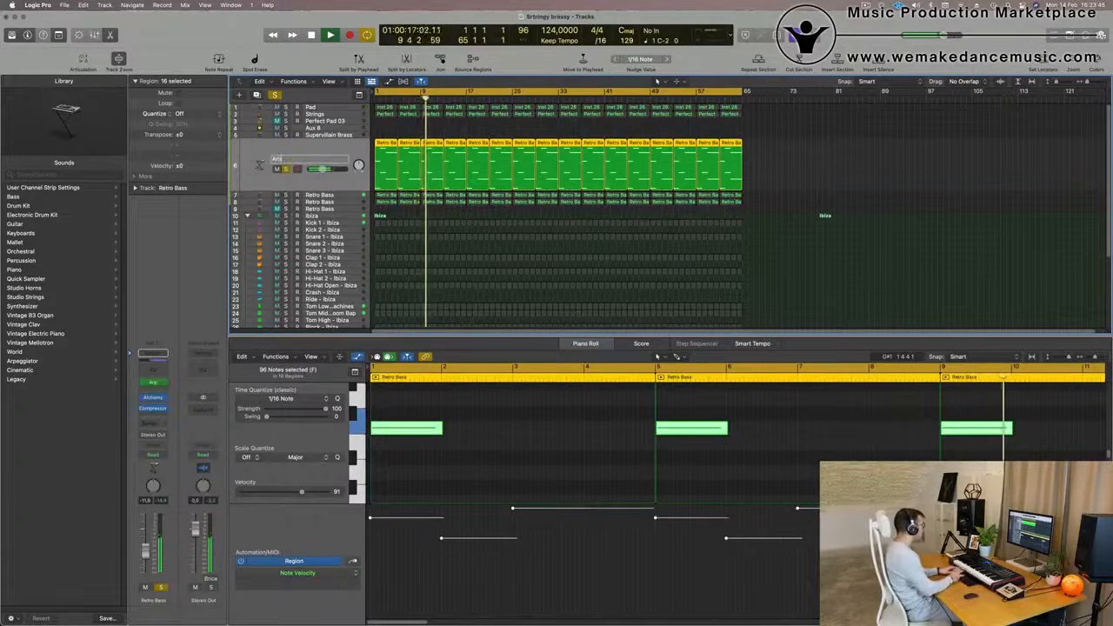
pyautogui.write('p')
pyautogui.press('Return')
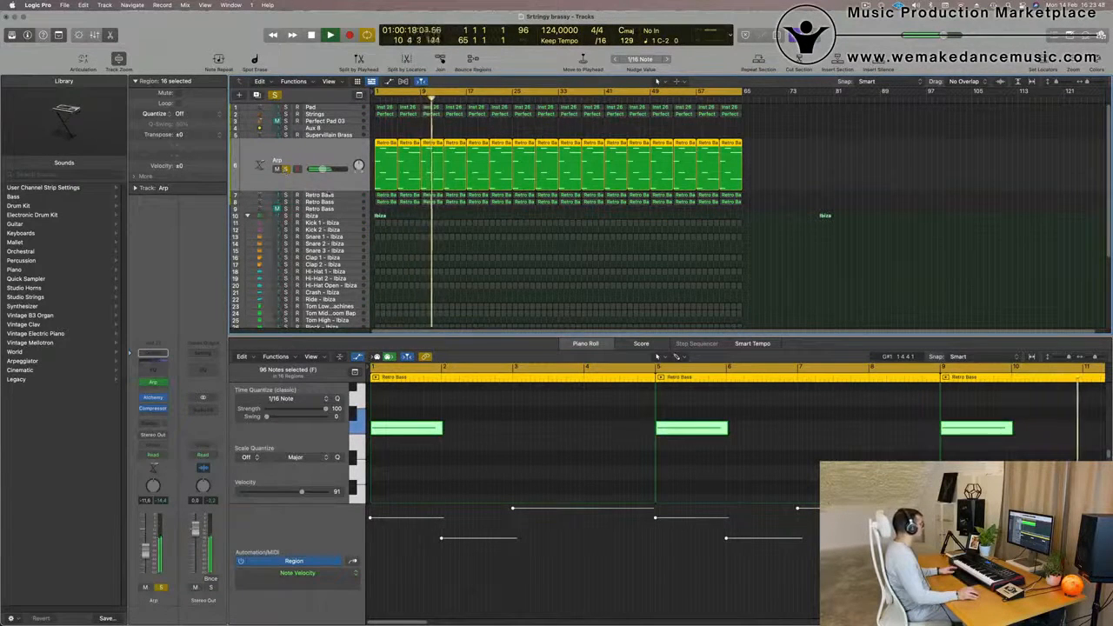
pyautogui.click(286, 169)
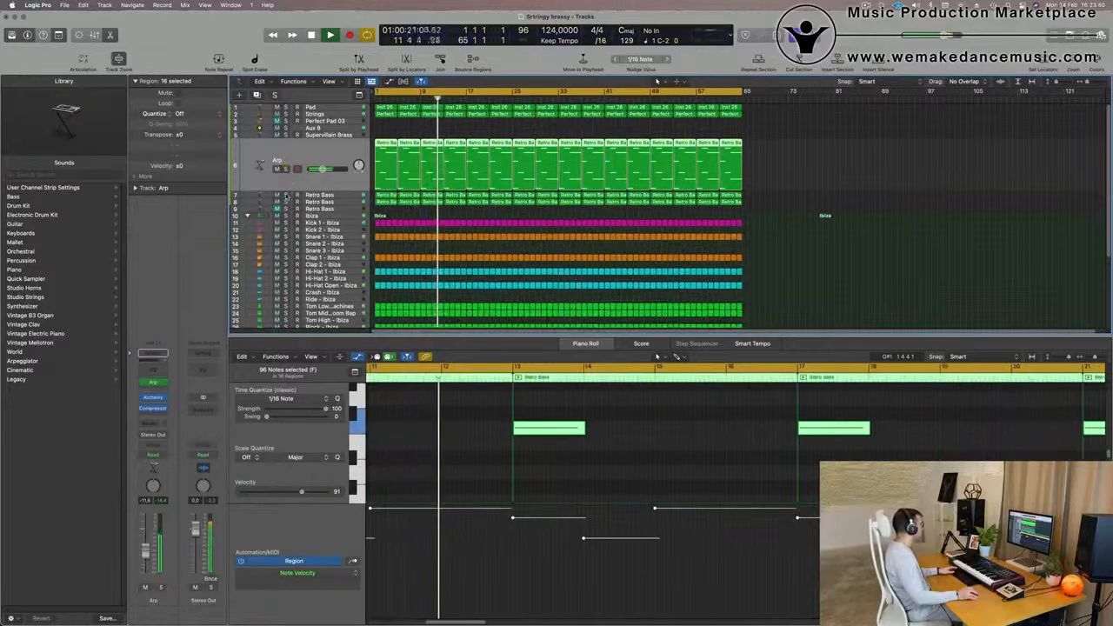
# Solo the Retro Bass on track 7, rename the track as Chunky moog bass and unsolo it.
pyautogui.click(285, 195)
pyautogui.click(338, 193)
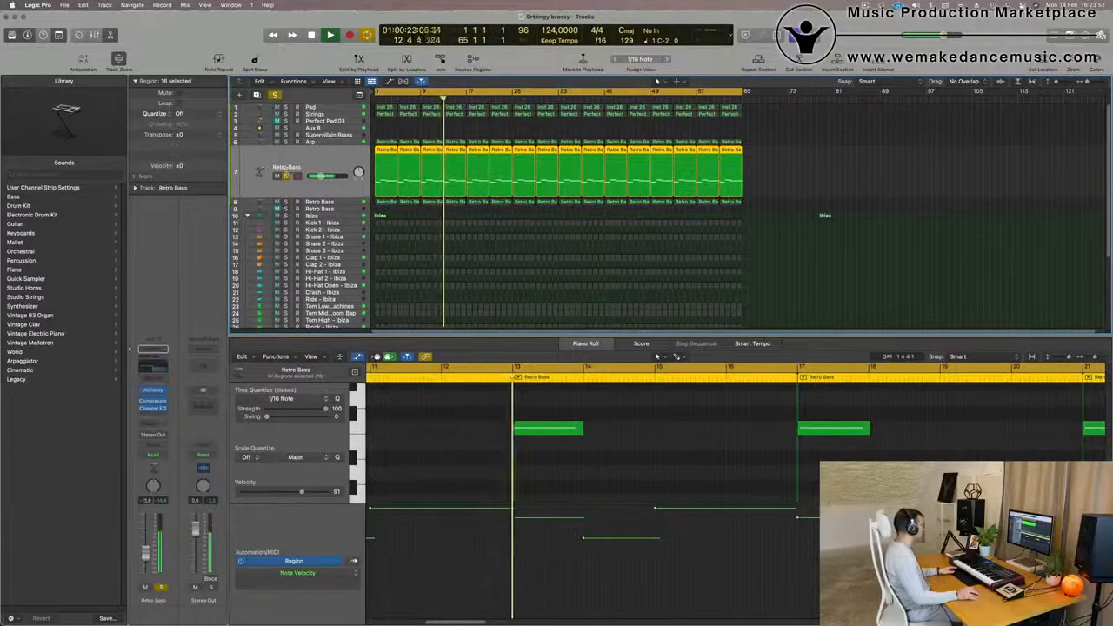
pyautogui.doubleClick(286, 165)
pyautogui.write('Chu')
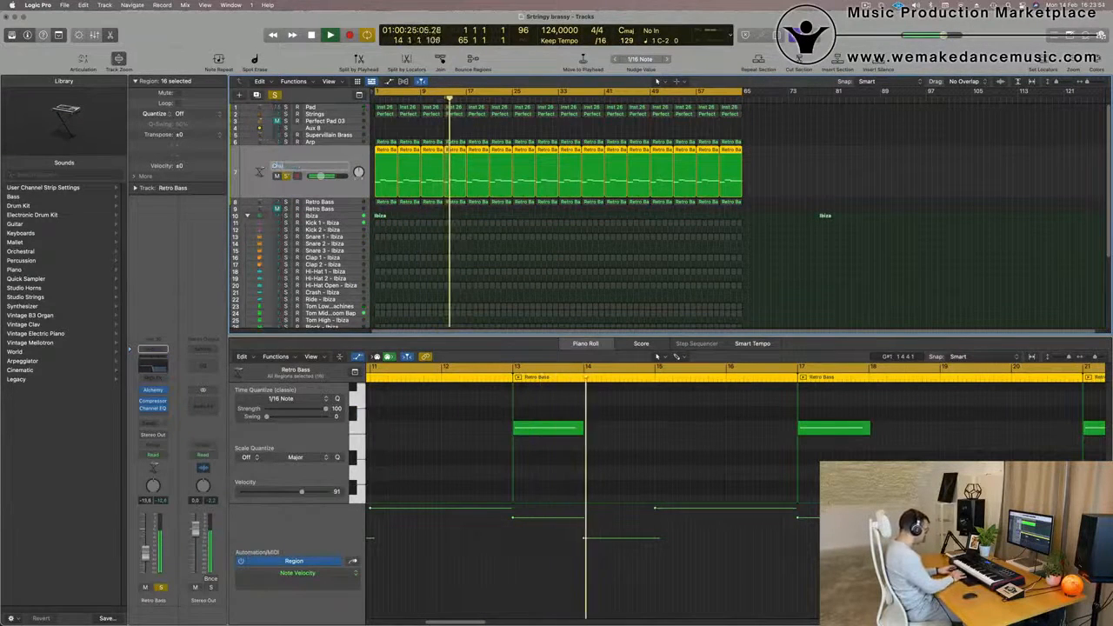
pyautogui.write('nky')
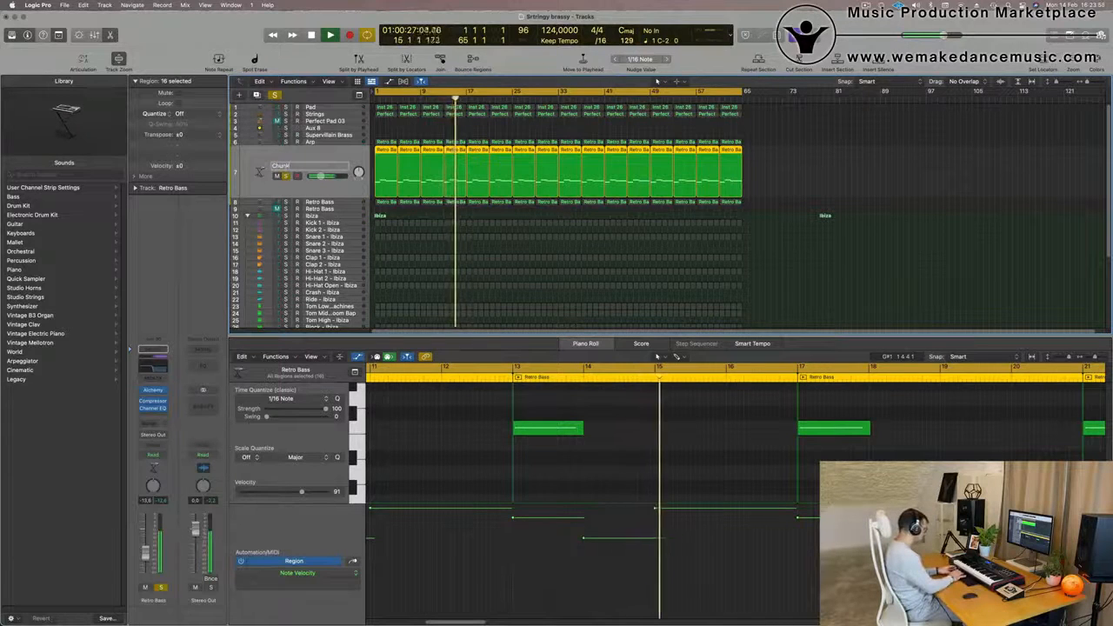
pyautogui.write(' moog ba')
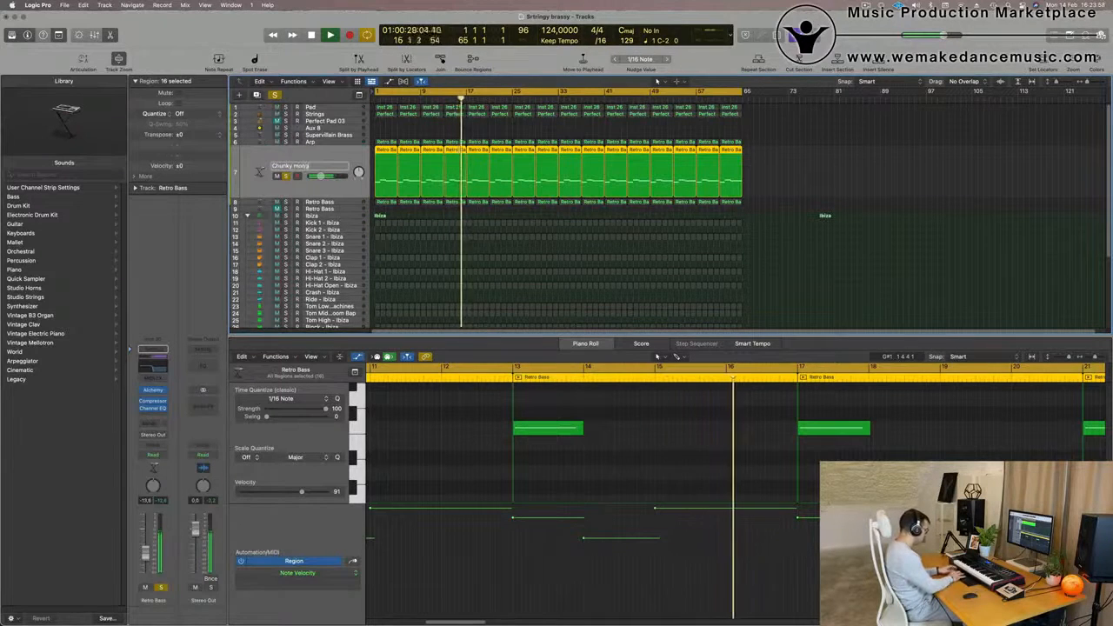
pyautogui.write('ss')
pyautogui.press('Return')
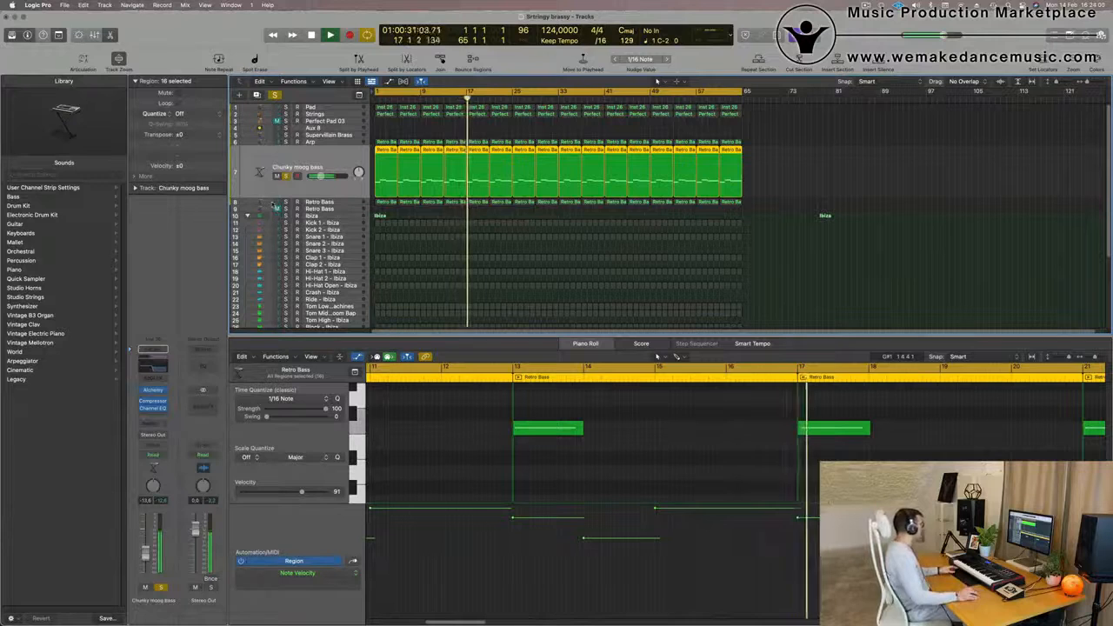
pyautogui.press('s')
# Rename the Retro Bass on track 8 as Brass Add and restart playback from the beginning.
pyautogui.press('Return')
pyautogui.press('Down')
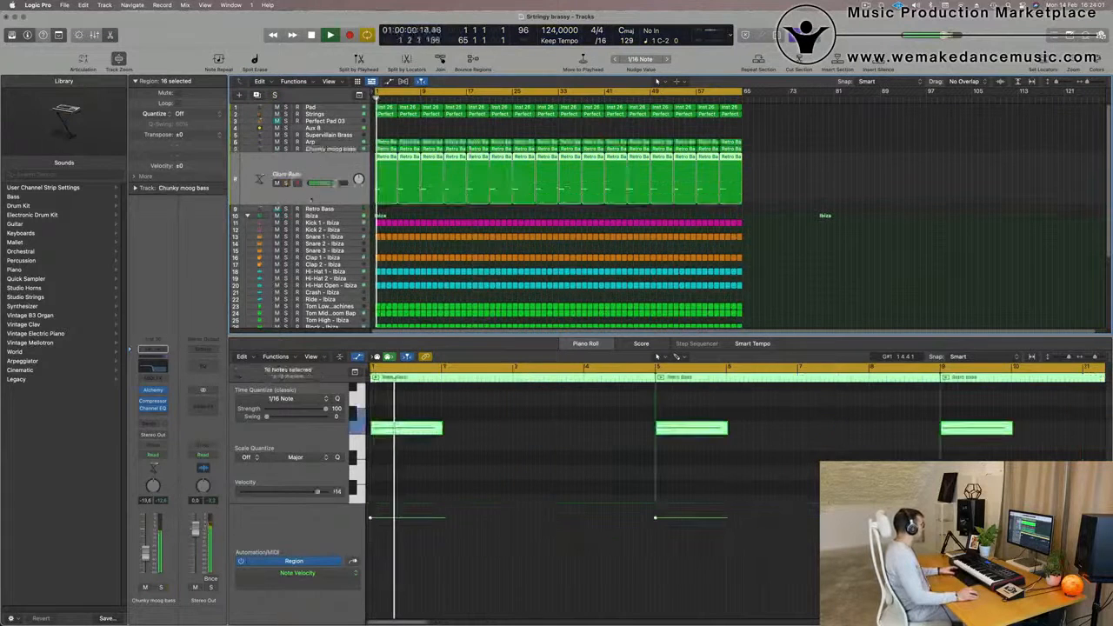
pyautogui.hotkey('shift', 'Return')
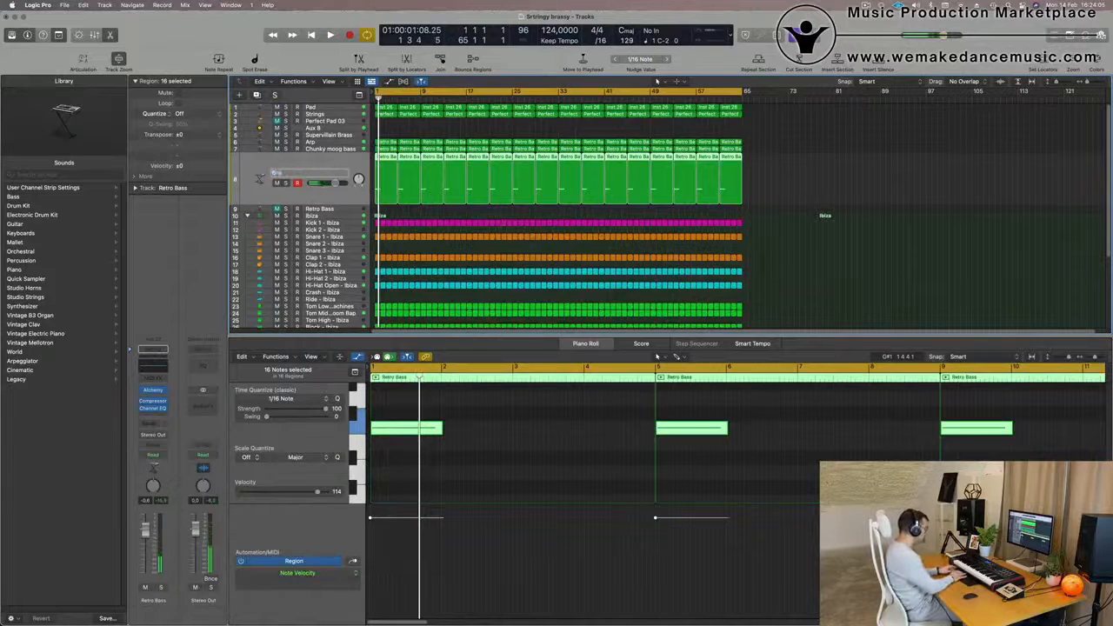
pyautogui.press('space')
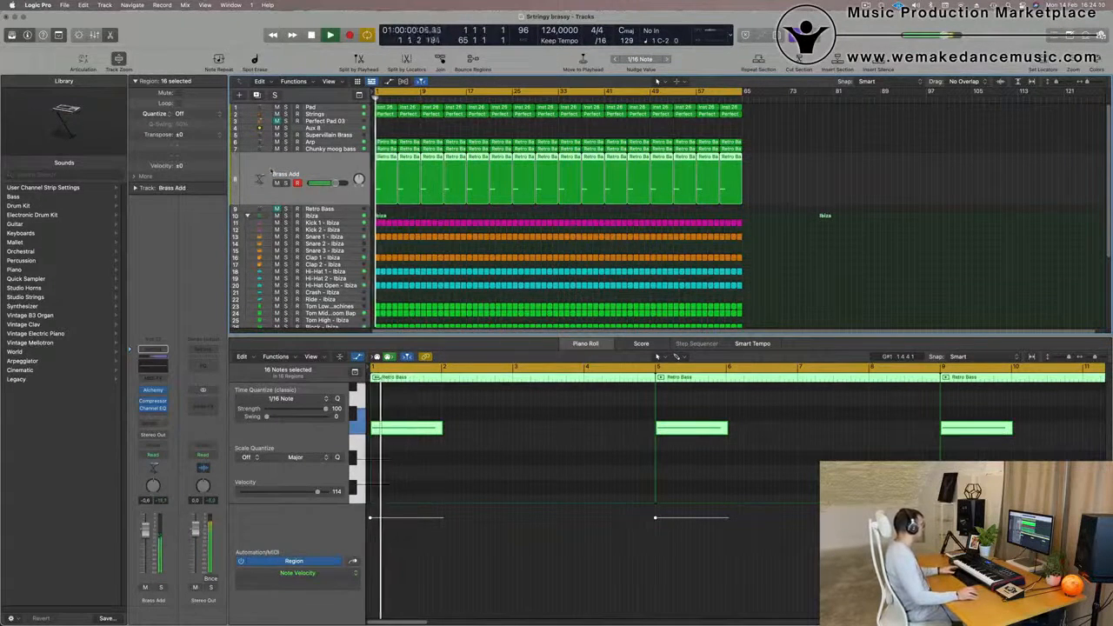
# Enable the low cut in Brass Add's Channel EQ at 150 Hz with a 12 dB/Oct slope and play the result.
pyautogui.click(156, 366)
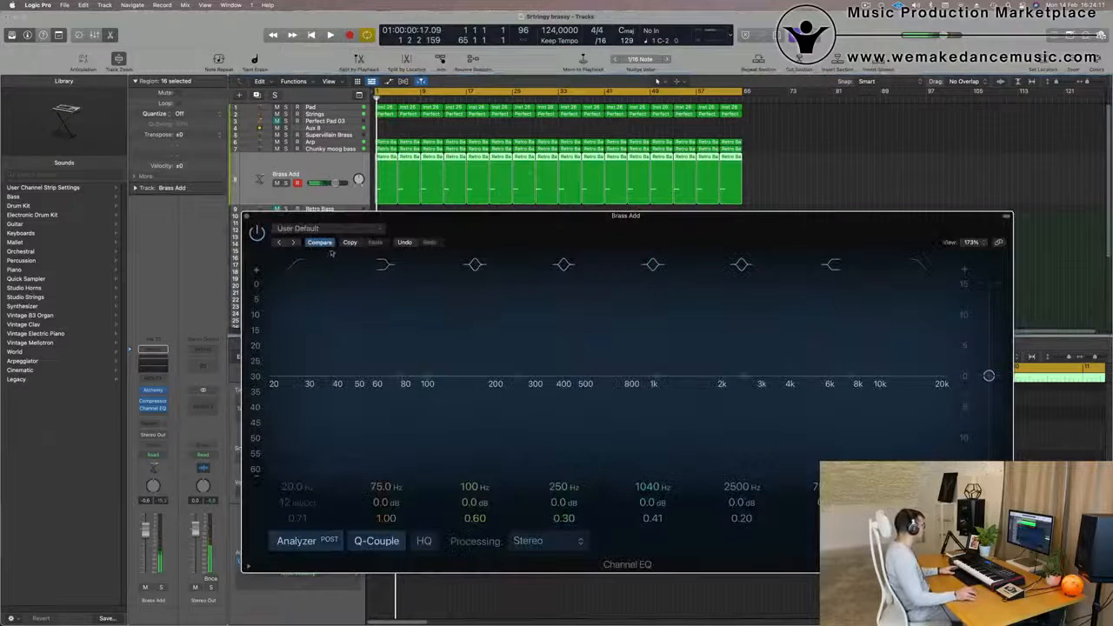
pyautogui.click(298, 264)
pyautogui.moveTo(355, 338); pyautogui.dragTo(472, 323)
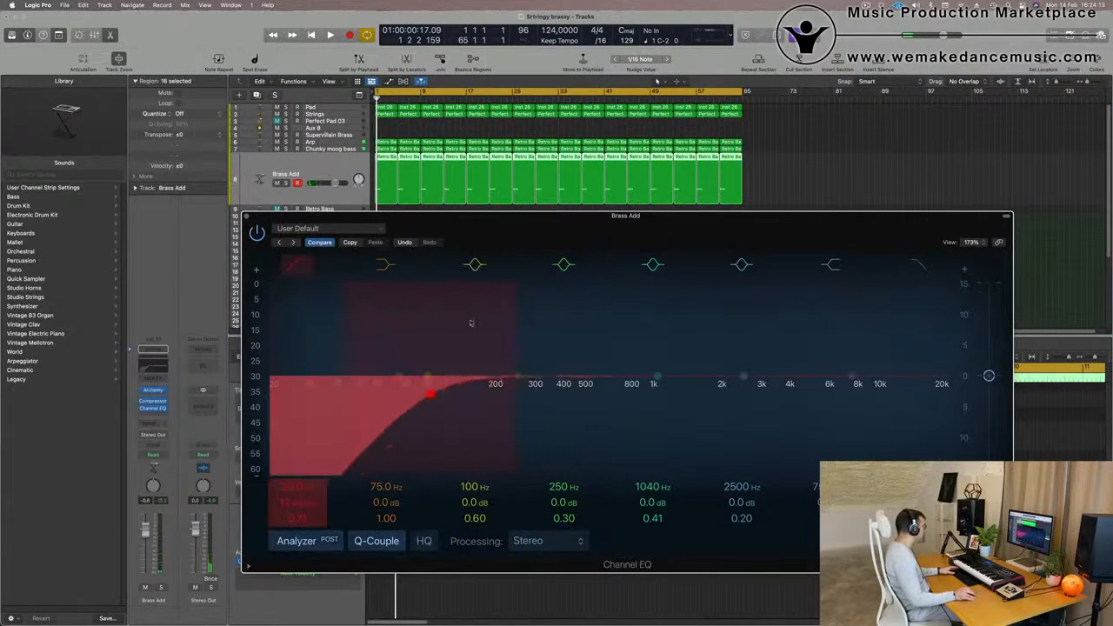
pyautogui.press('space')
pyautogui.moveTo(430, 394); pyautogui.dragTo(474, 397)
pyautogui.press('space')
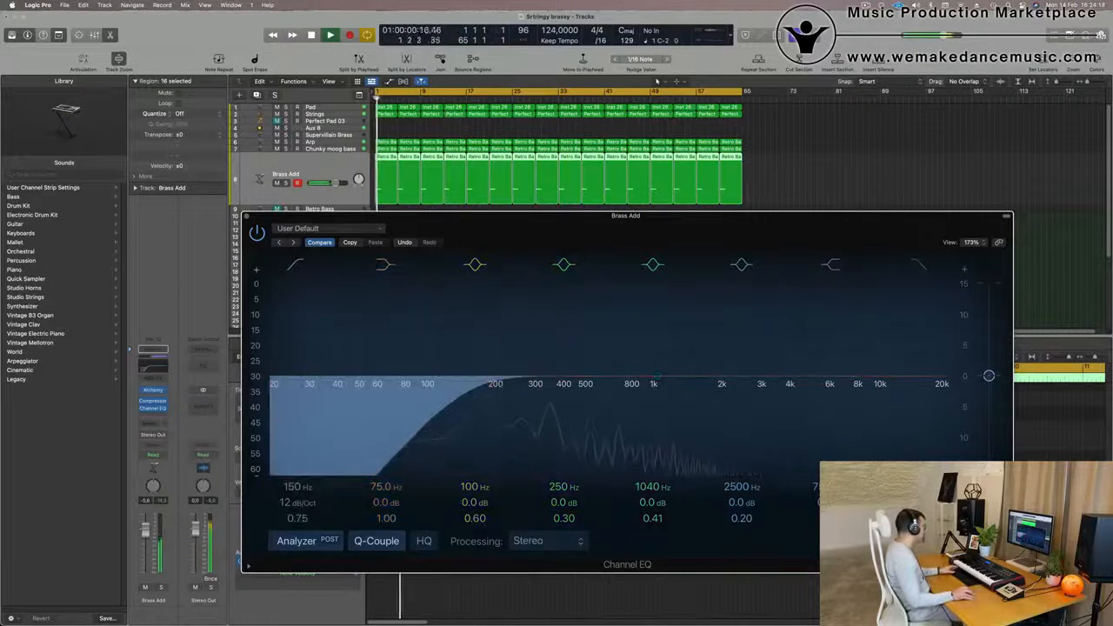
# Uncover the channel strip and add a send from Brass Add to Bus 4 (Aux 4).
pyautogui.moveTo(511, 225); pyautogui.dragTo(928, 82)
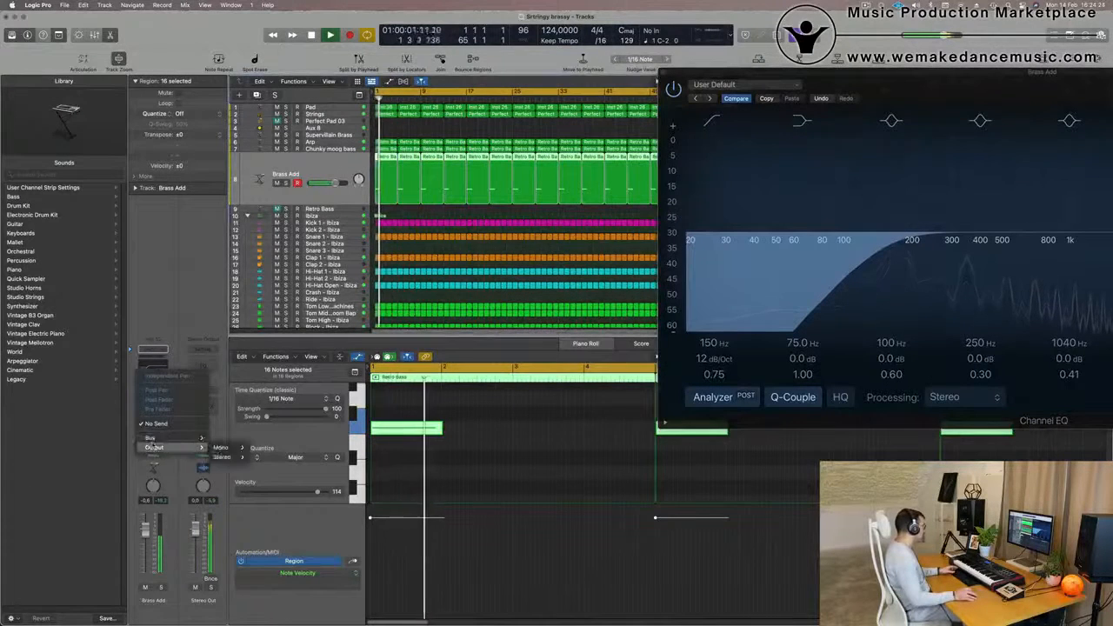
pyautogui.moveTo(153, 438)
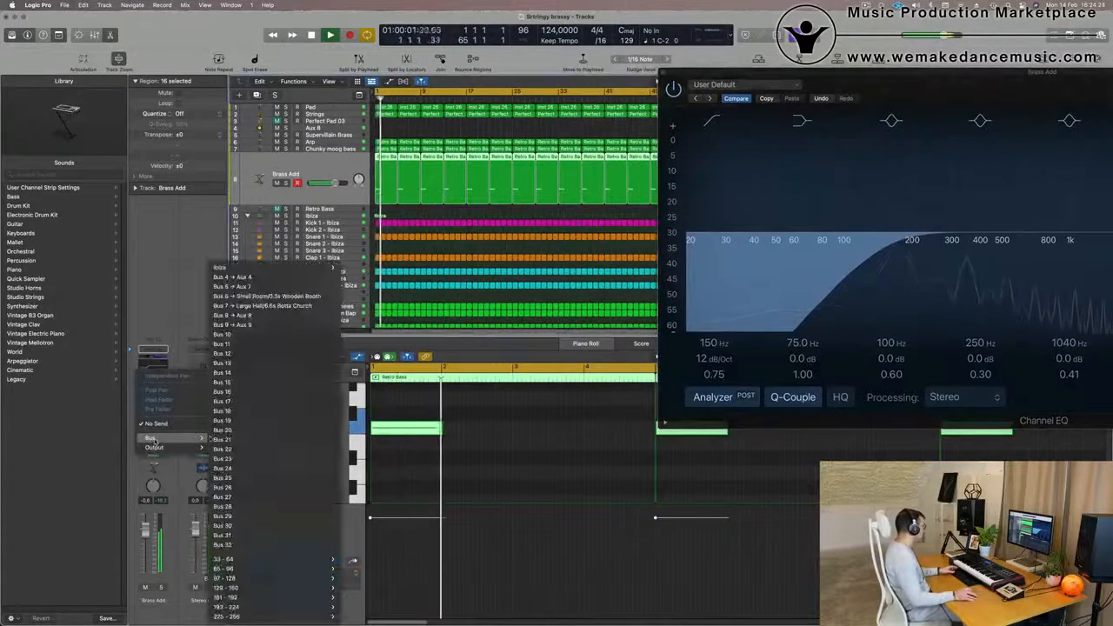
pyautogui.click(270, 278)
pyautogui.press('space')
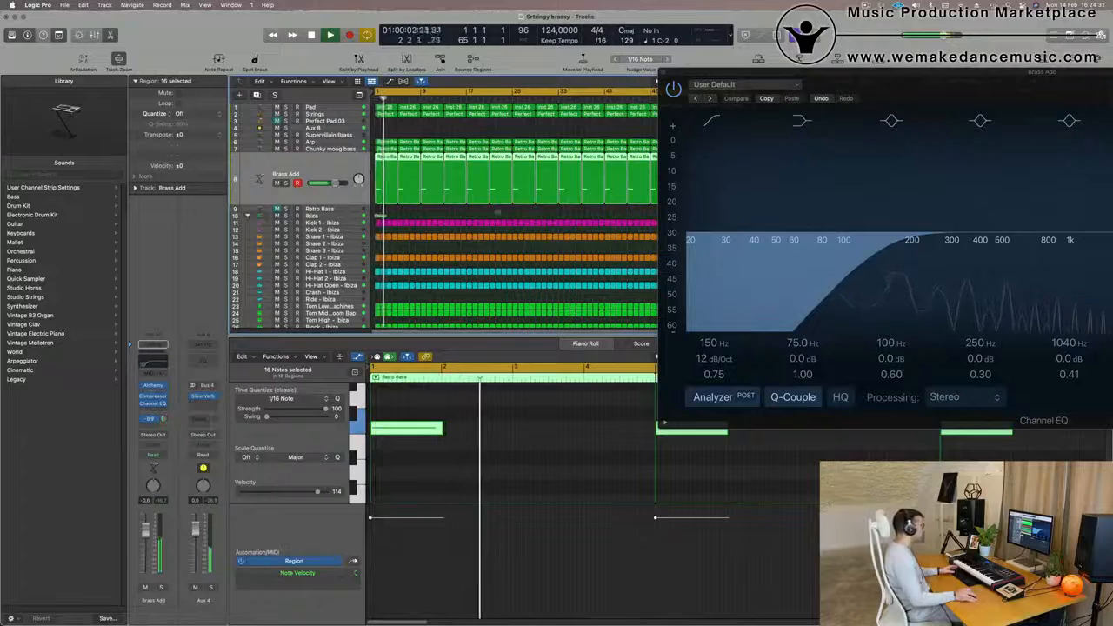
# Set the Brass Add low cut to 166 Hz, close the Channel EQ and lower the track's volume.
pyautogui.moveTo(911, 74); pyautogui.dragTo(336, 220)
pyautogui.moveTo(312, 402); pyautogui.dragTo(320, 404)
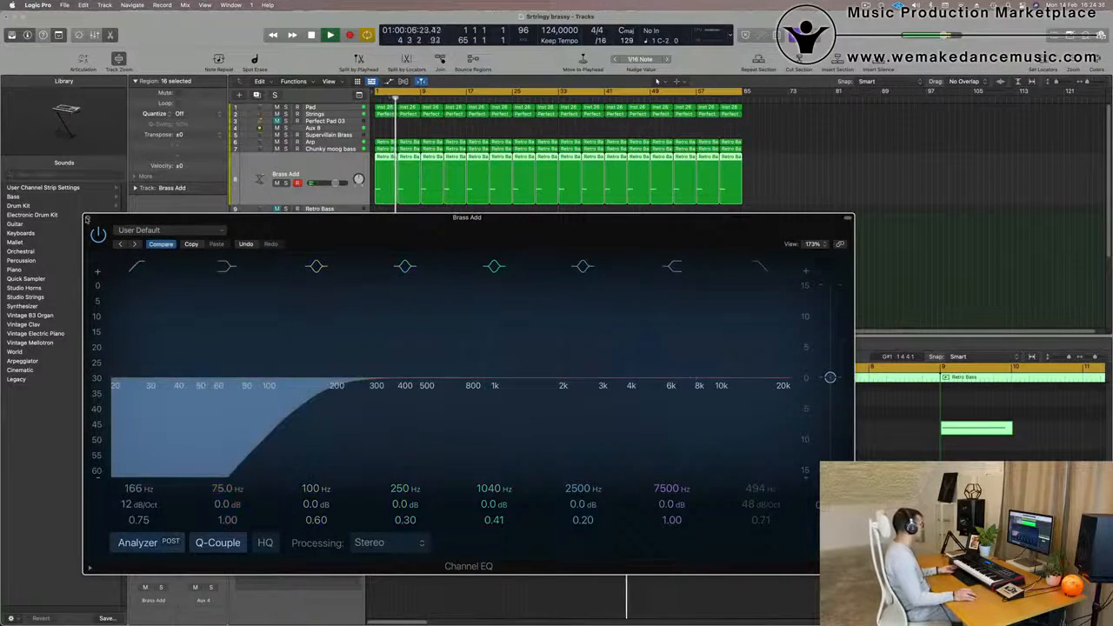
pyautogui.click(86, 219)
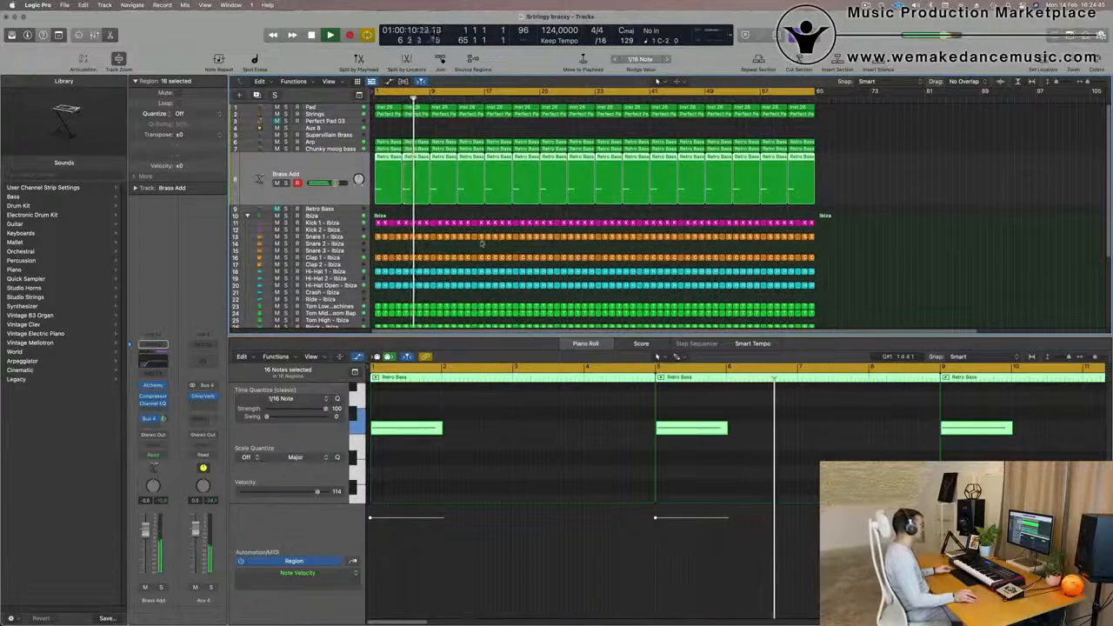
pyautogui.scroll(1, 481, 244)
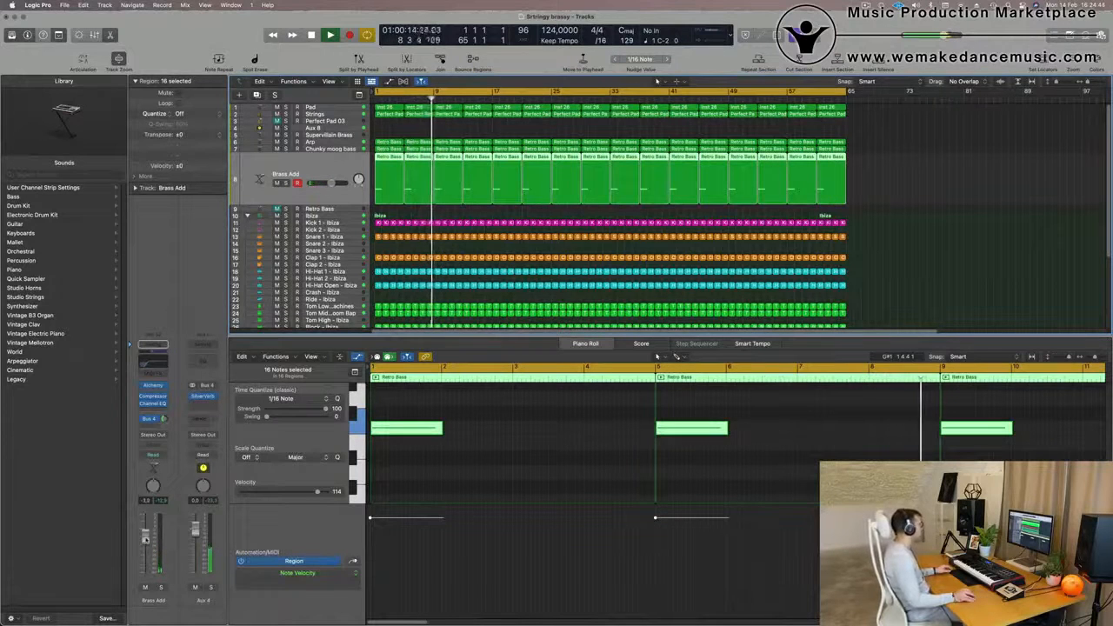
pyautogui.scroll(-2, 773, 266)
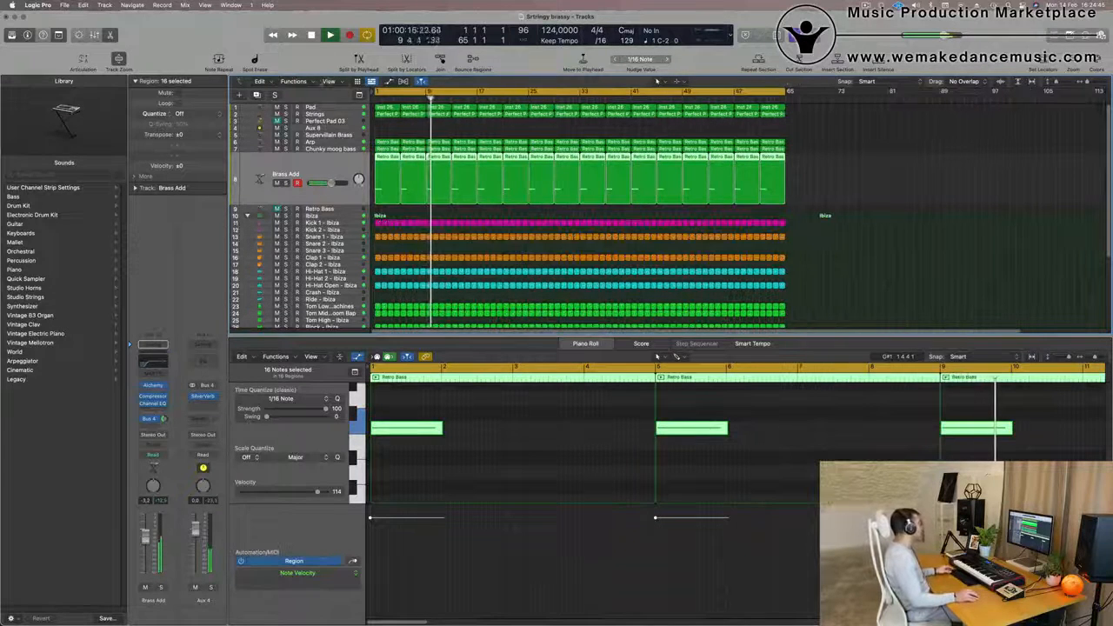
# Show the secondary time ruler above the arrangement.
pyautogui.click(338, 82)
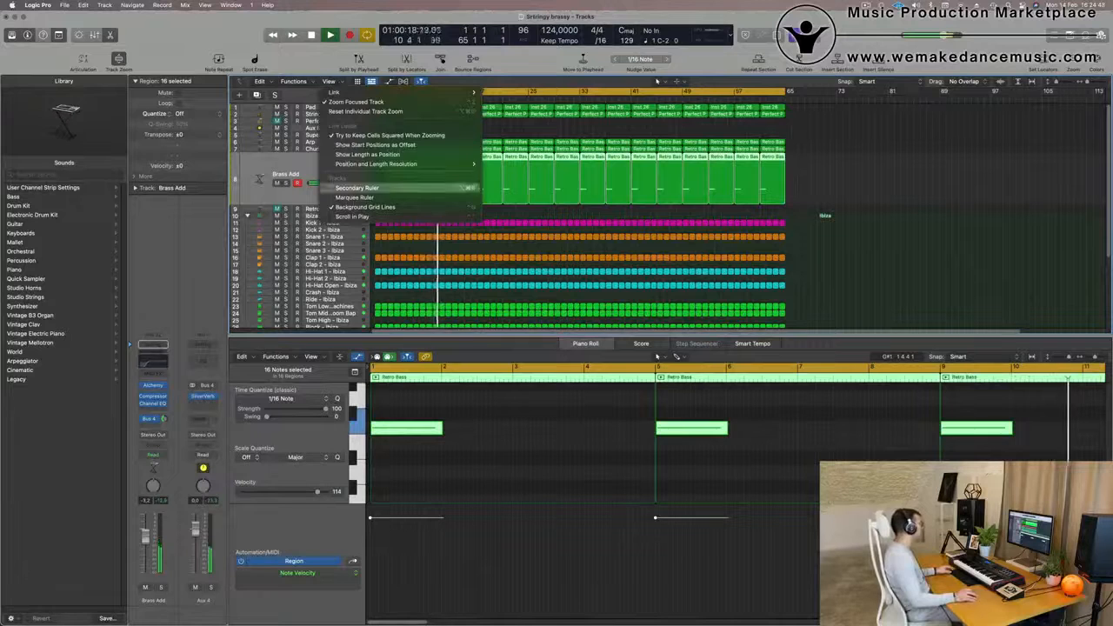
pyautogui.click(357, 188)
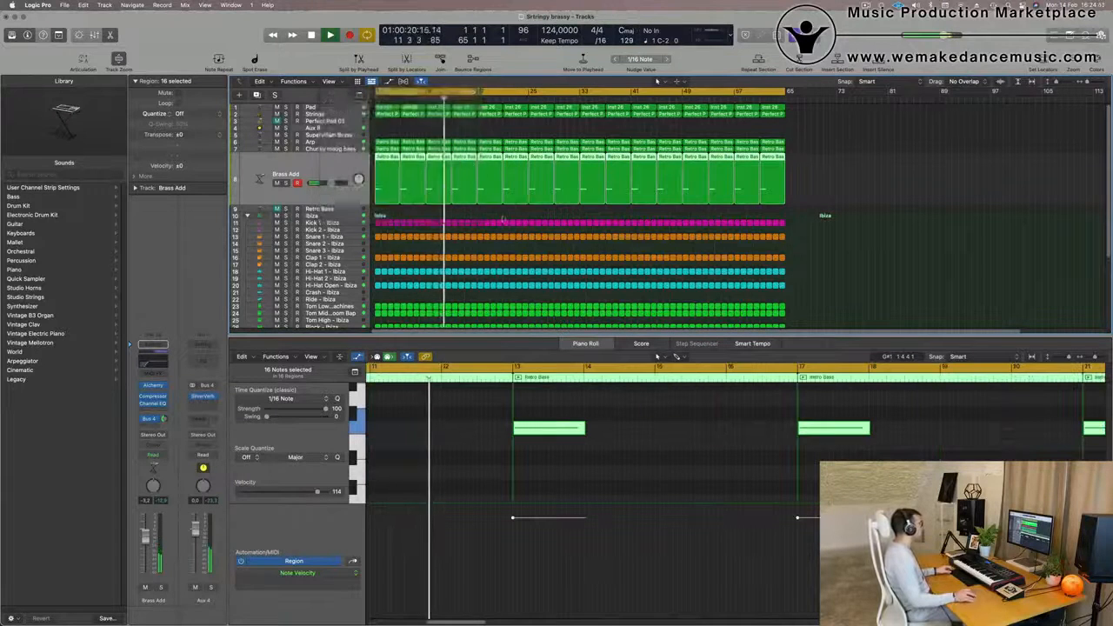
pyautogui.scroll(2, 489, 216)
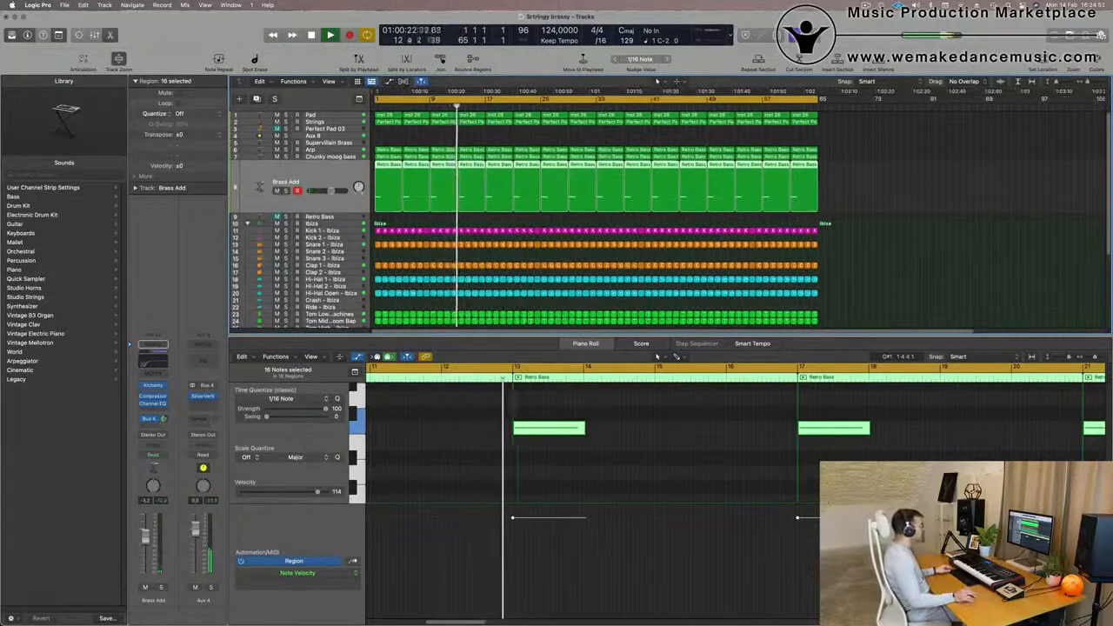
pyautogui.scroll(-2, 998, 111)
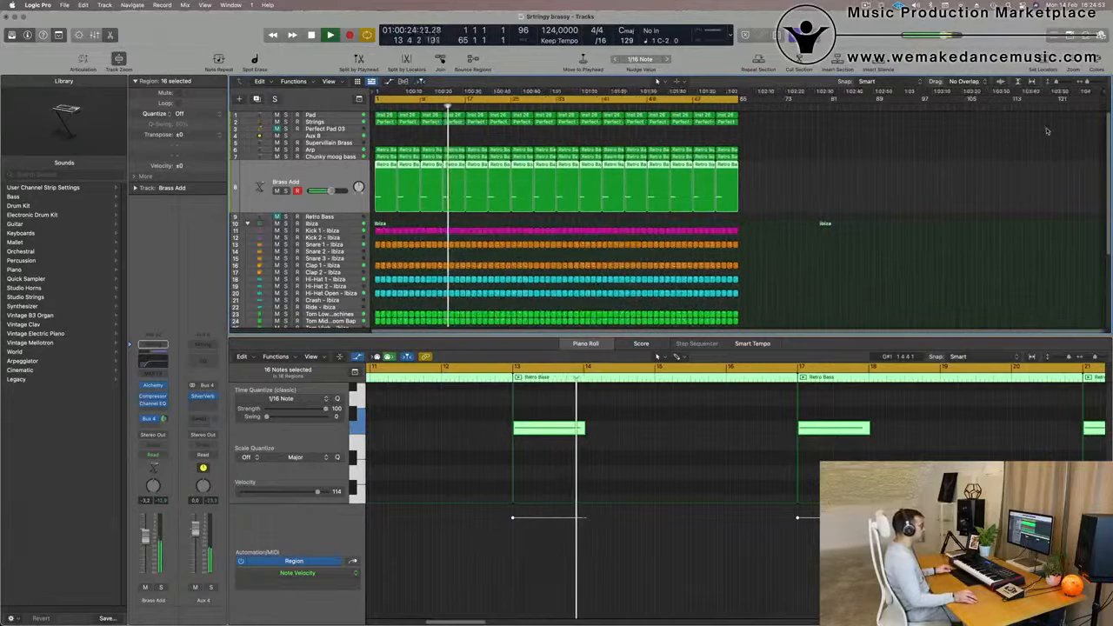
# Shorten the project end to bar 66, just past the last regions, and restart playback from the beginning.
pyautogui.moveTo(960, 103); pyautogui.dragTo(610, 126)
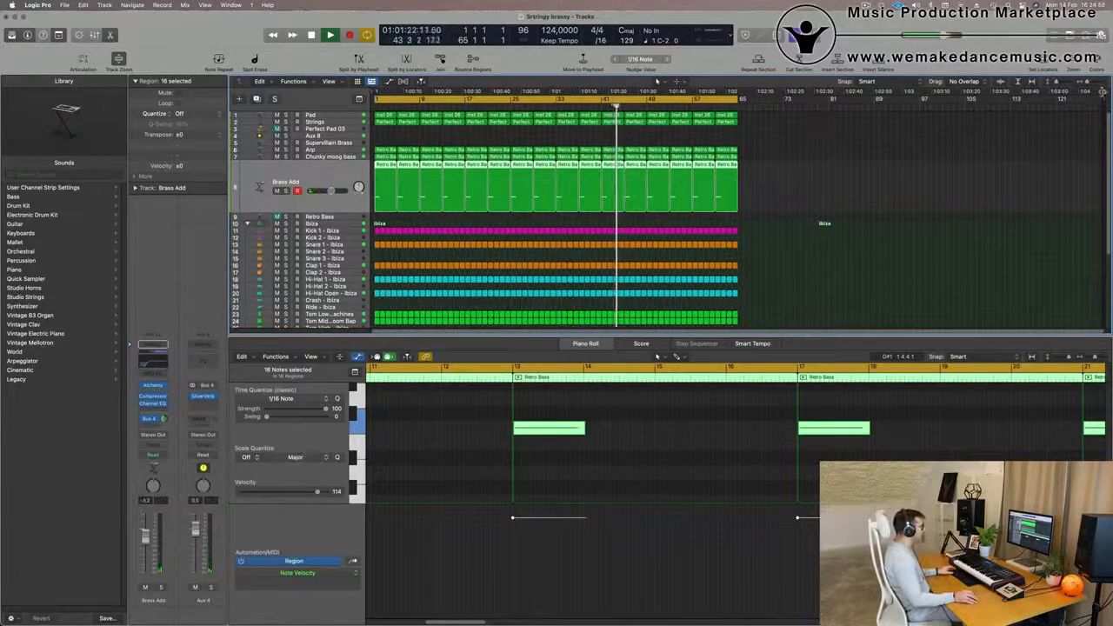
pyautogui.press('space')
pyautogui.press('Return')
pyautogui.press('space')
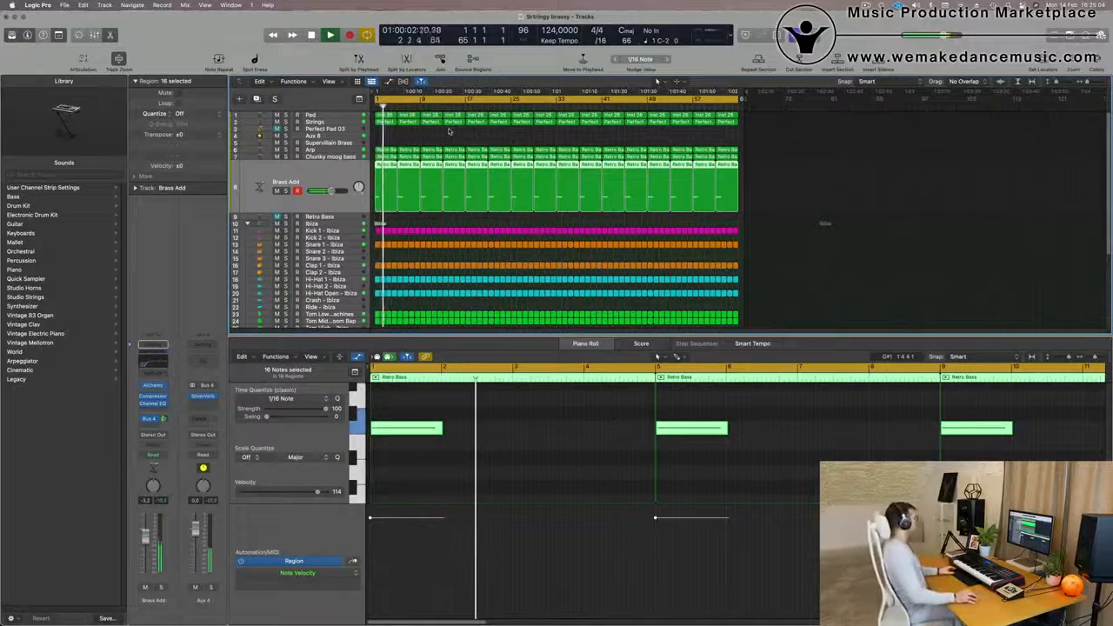
pyautogui.press('Return')
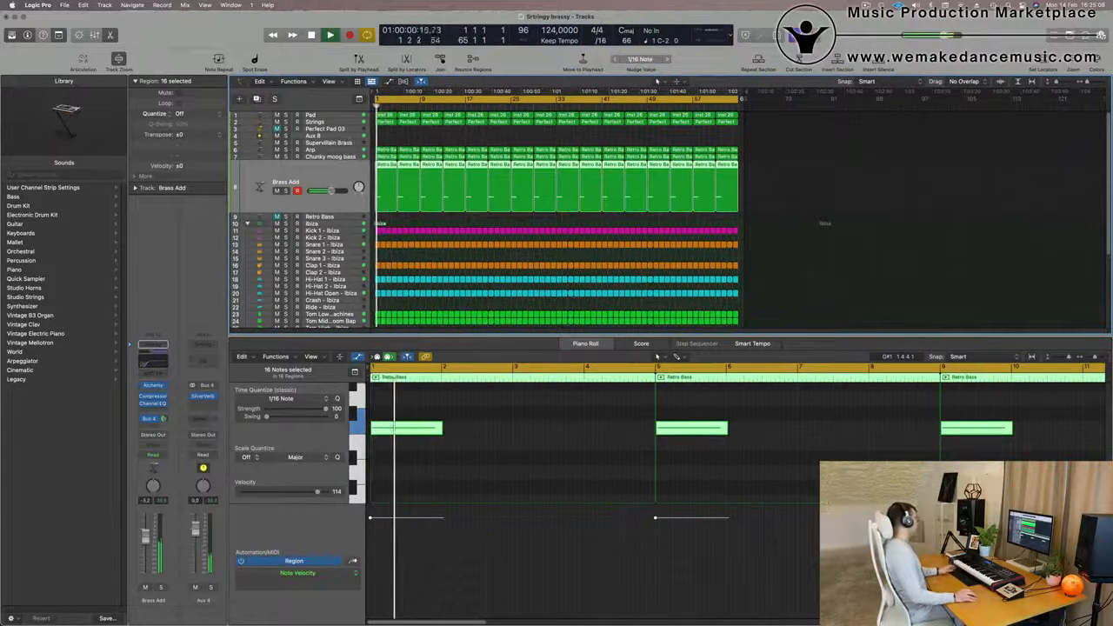
# Copy all the Strings regions onto the Perfect Pad 03 track below and select that track.
pyautogui.click(386, 122)
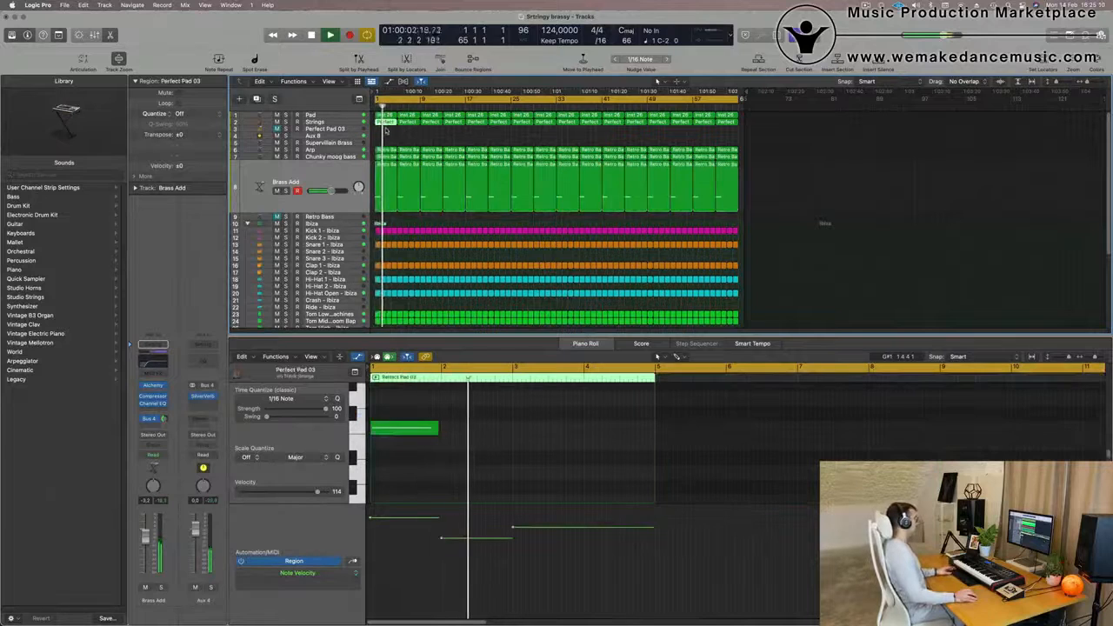
pyautogui.moveTo(415, 132); pyautogui.dragTo(741, 119)
pyautogui.press('space')
pyautogui.moveTo(380, 124); pyautogui.dragTo(380, 131)
pyautogui.click(317, 130)
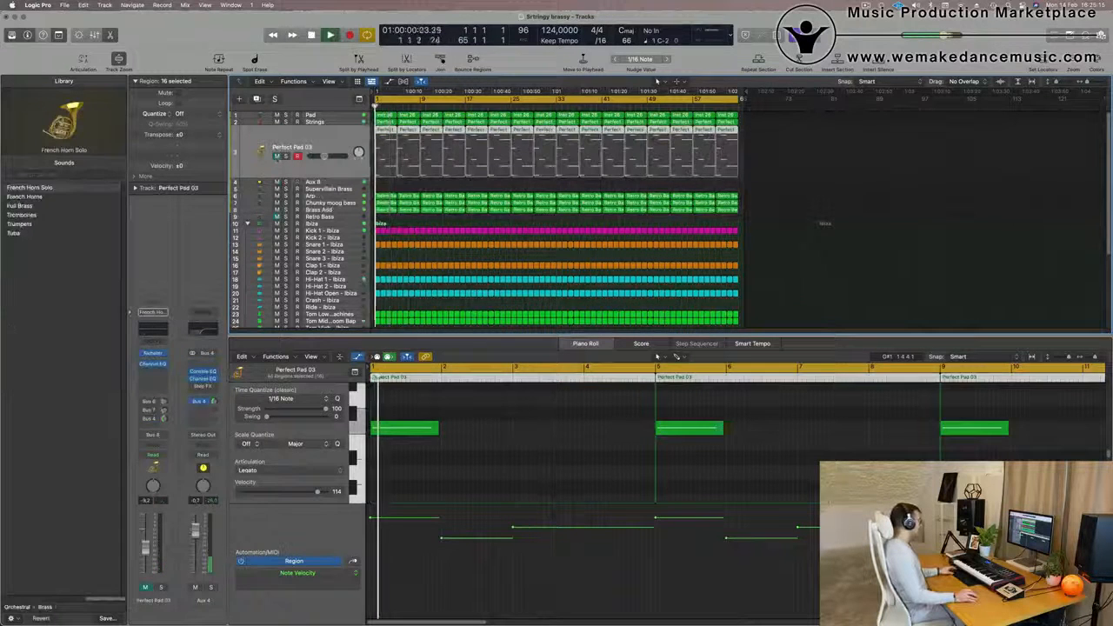
# Unmute the French Horn Solo on the Perfect Pad 03 track and audition it in solo, then with the full mix.
pyautogui.press('Return')
pyautogui.press('space')
pyautogui.press('s')
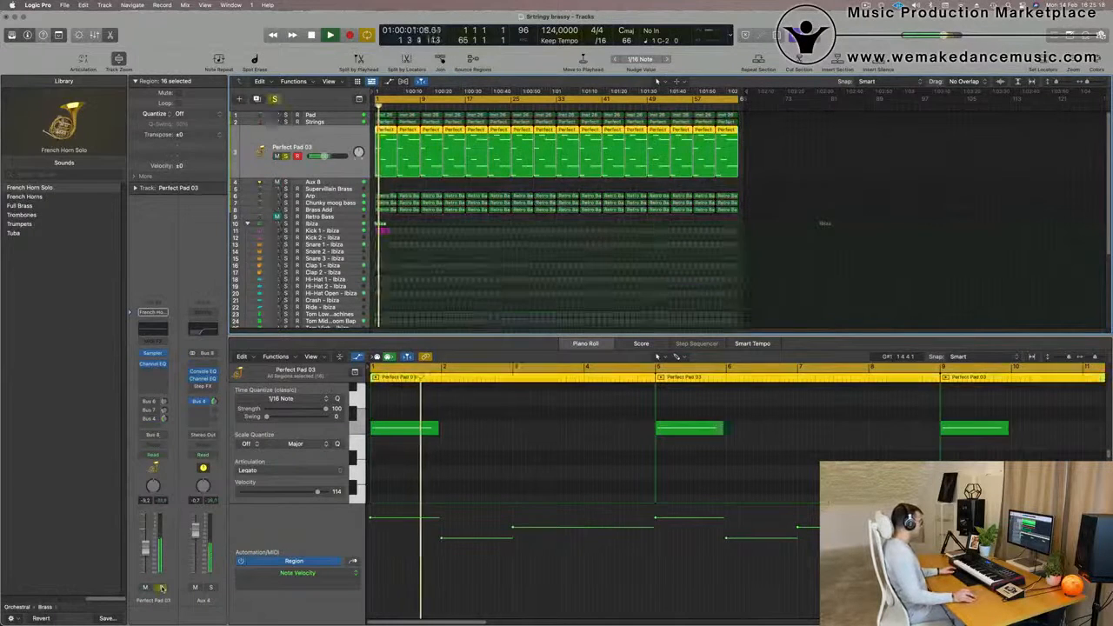
pyautogui.press('s')
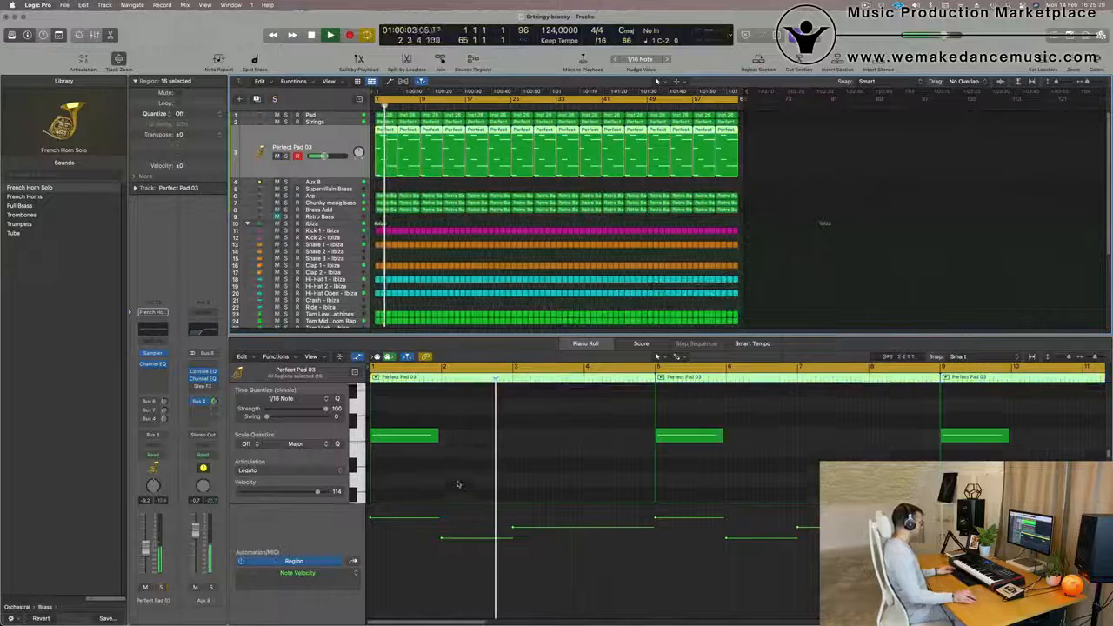
# Stop playback and transpose all notes in the French horn regions up one octave.
pyautogui.scroll(2, 457, 484)
pyautogui.scroll(-4, 457, 483)
pyautogui.press('space')
pyautogui.press('super+a')
pyautogui.hotkey('alt', 'shift', 'Up')
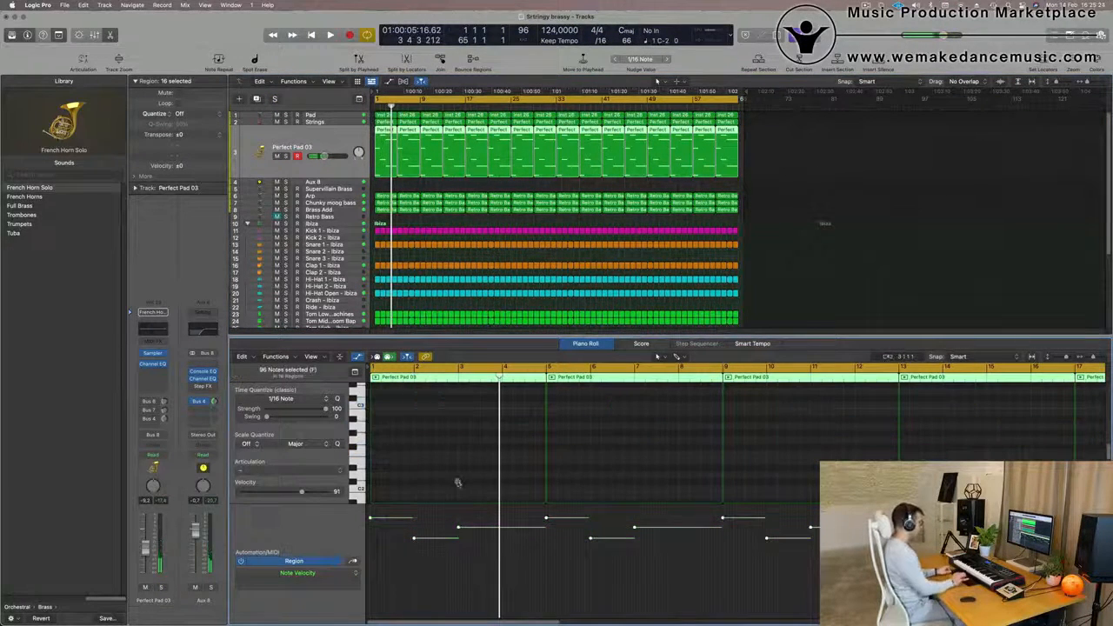
# Transpose all notes in the French horn regions down one octave and replay the arrangement from the beginning.
pyautogui.press('Return')
pyautogui.press('space')
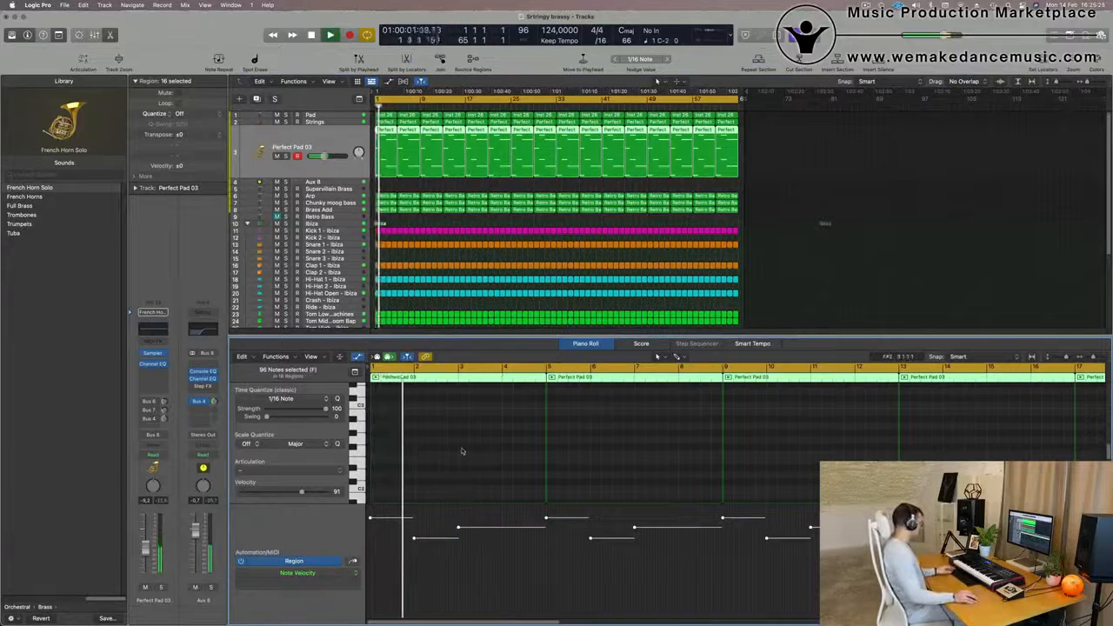
pyautogui.hotkey('alt', 'shift', 'Down')
pyautogui.press('space')
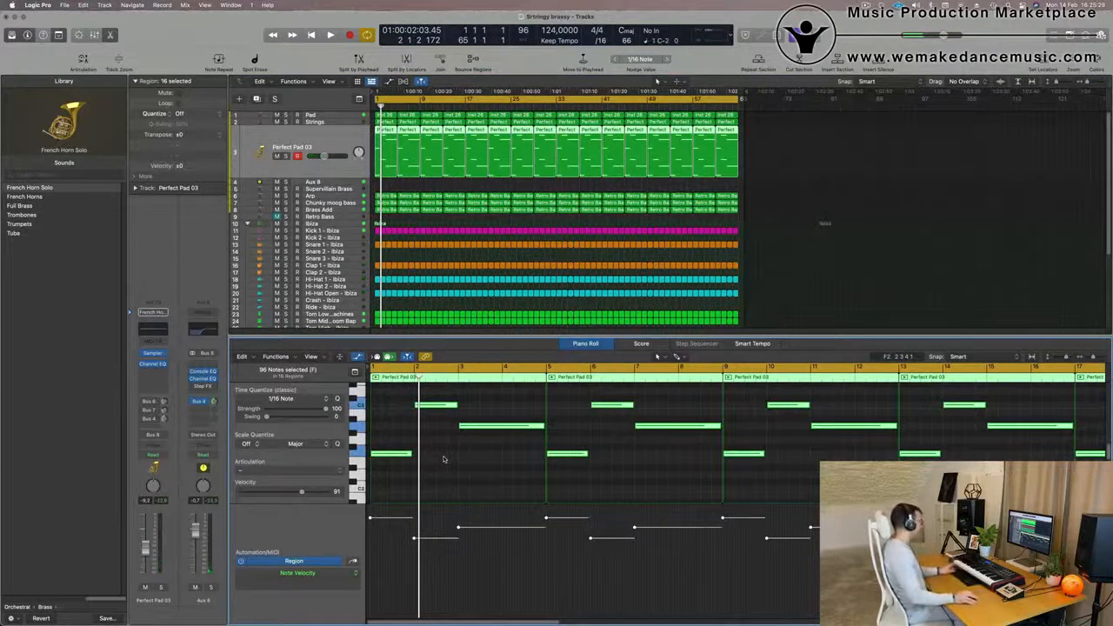
pyautogui.click(443, 463)
pyautogui.press('Return')
pyautogui.press('space')
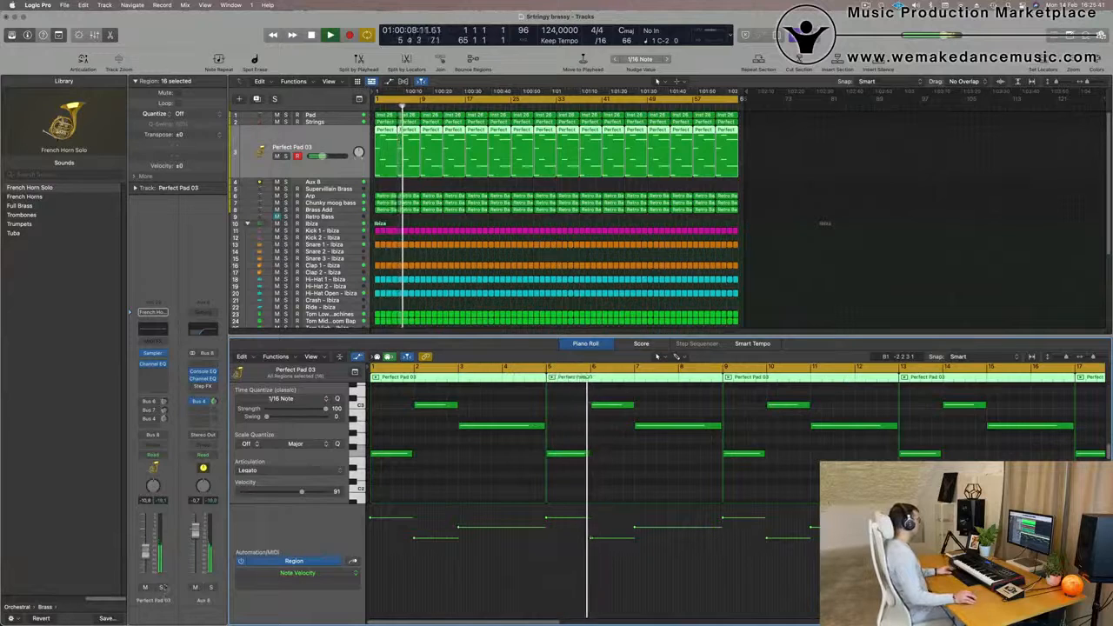
# Check the French horn in solo and with the full mix, close the note editor, and clear the region selection.
pyautogui.hotkey('ctrl', 's')
pyautogui.hotkey('ctrl', 's')
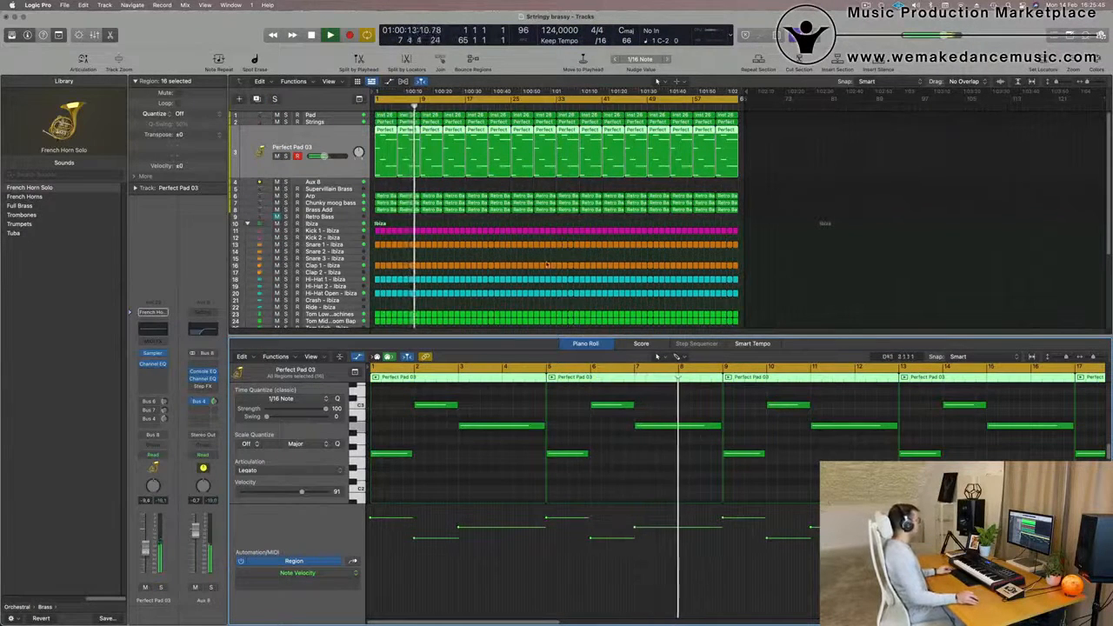
pyautogui.scroll(-2, 535, 272)
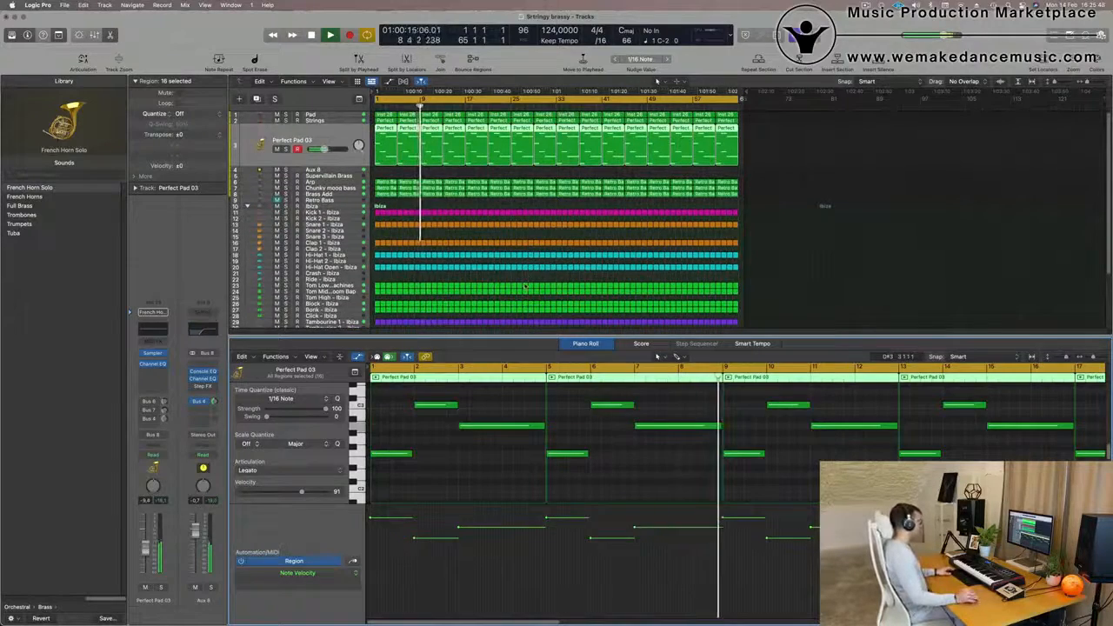
pyautogui.press('x')
pyautogui.press('x')
pyautogui.scroll(4, 507, 449)
pyautogui.scroll(-2, 540, 449)
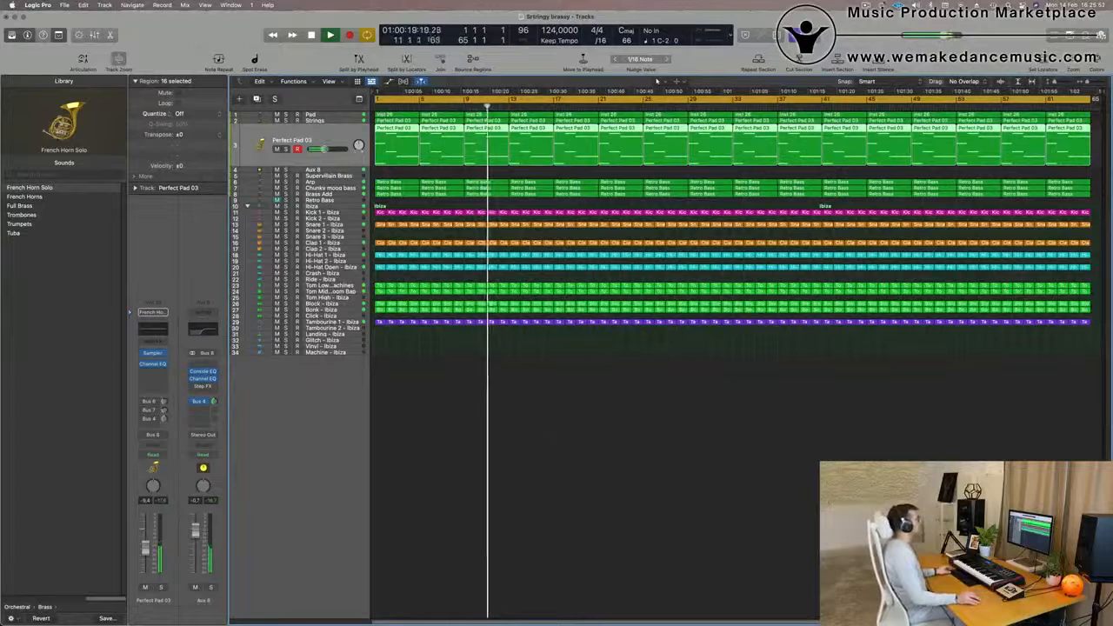
pyautogui.click(854, 4)
pyautogui.click(866, 4)
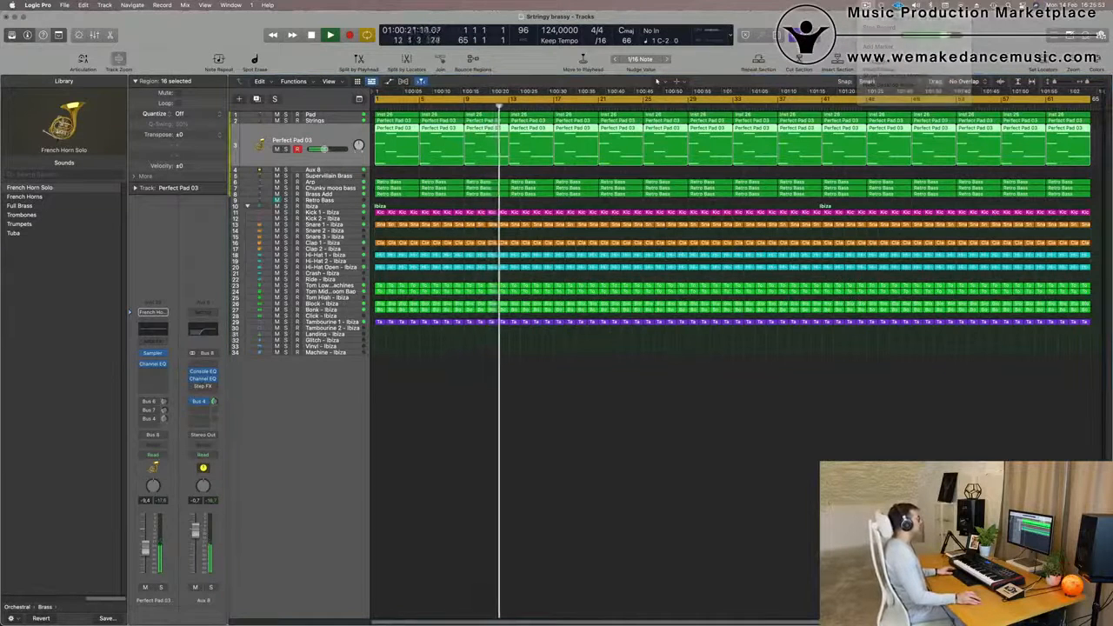
pyautogui.click(633, 426)
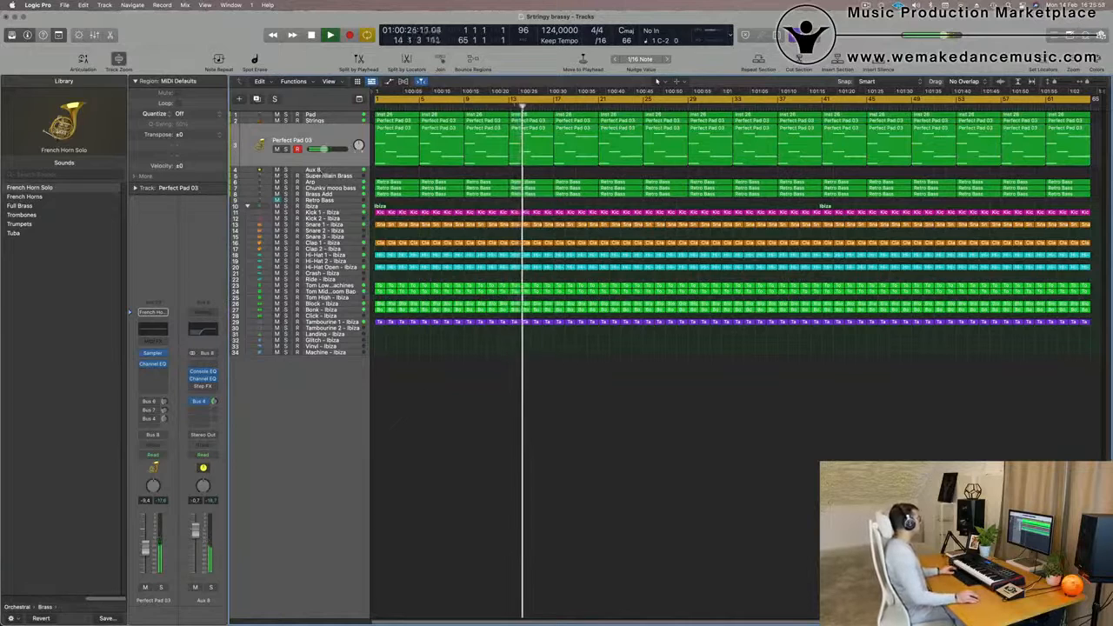
# Select the Supervillain Brass track, add a send to Bus 4 (Aux 4), and restart playback from the beginning.
pyautogui.click(328, 177)
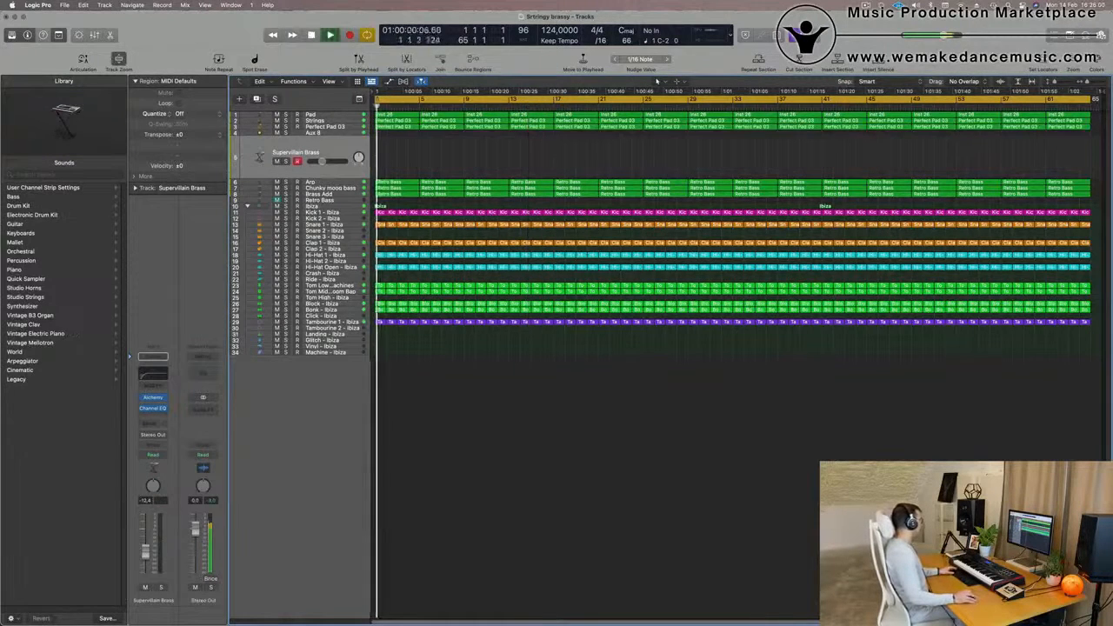
pyautogui.click(153, 356)
pyautogui.moveTo(152, 437)
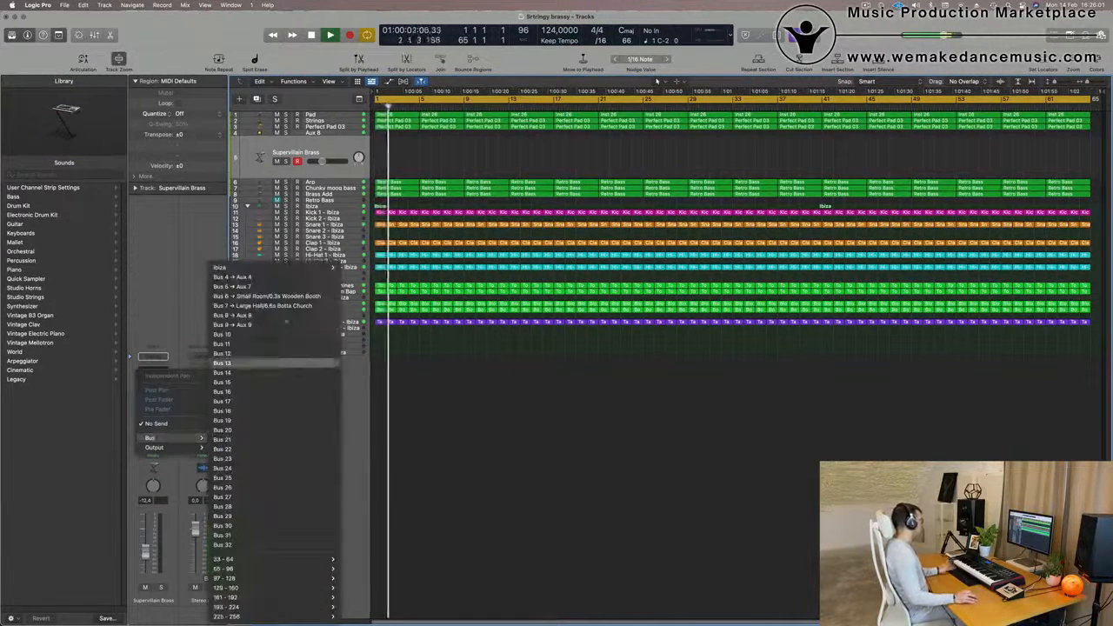
pyautogui.moveTo(269, 265)
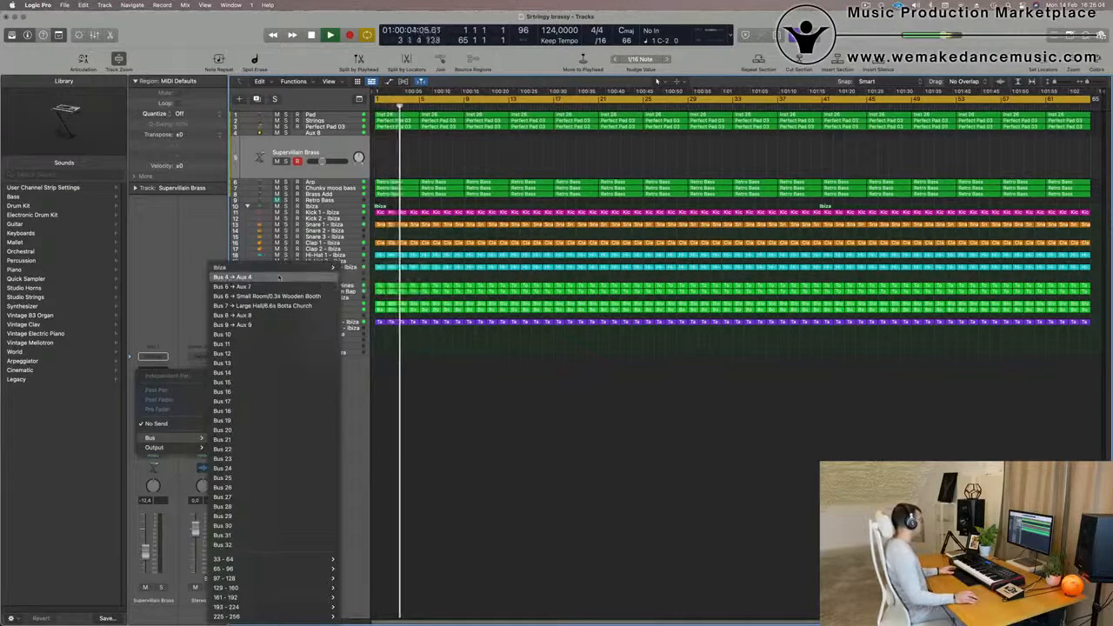
pyautogui.click(232, 276)
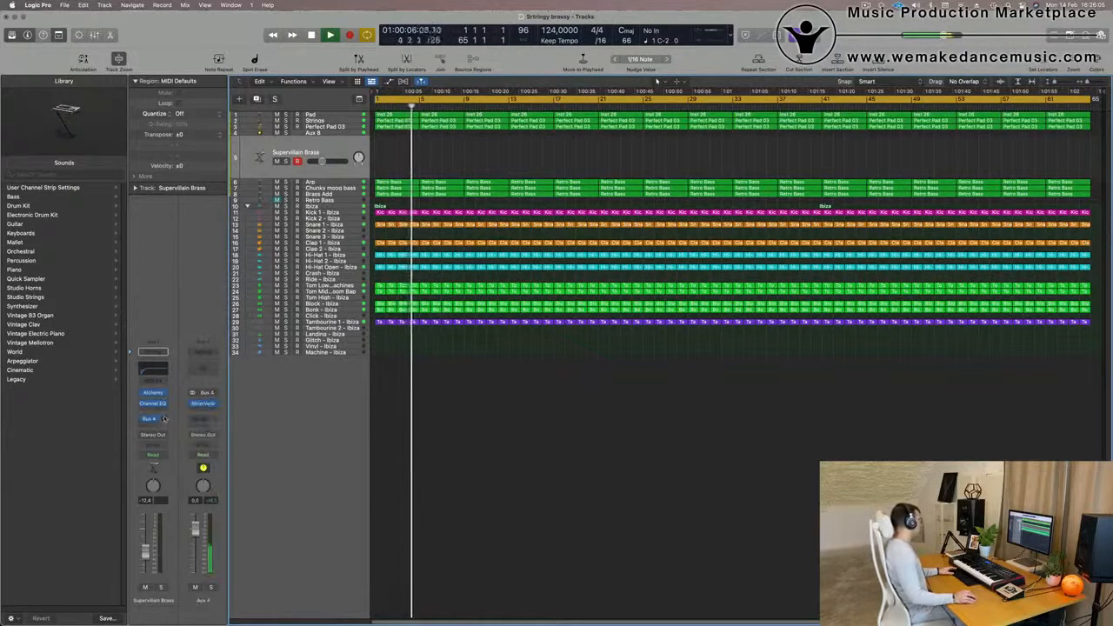
pyautogui.press('Return')
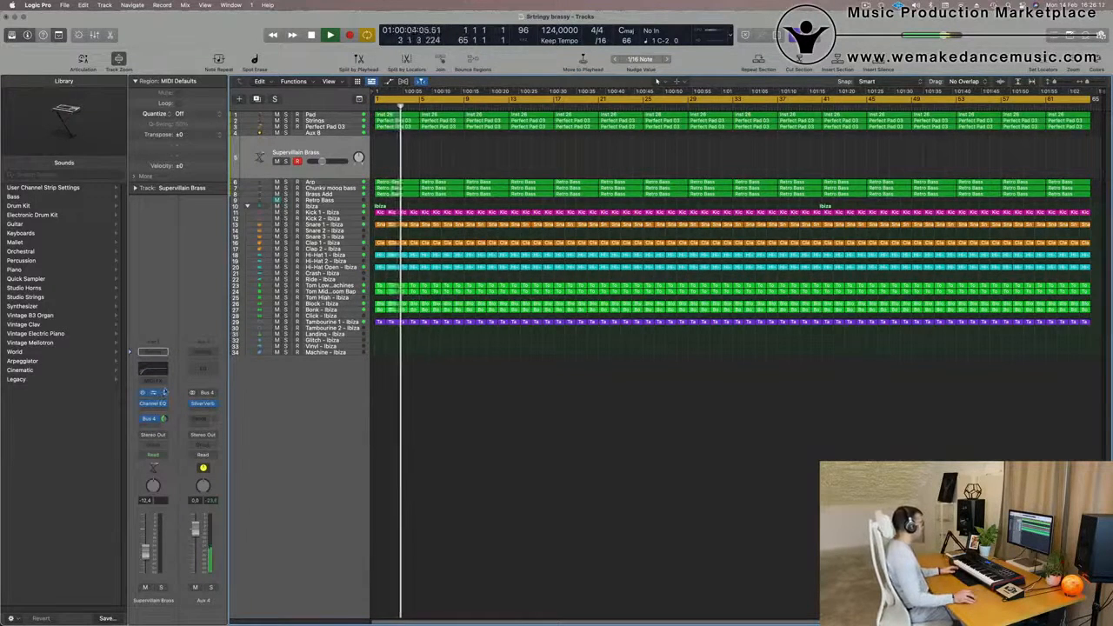
# Open Alchemy on the Supervillain Brass track, load Vox Box Synth from the Leads category, and audition its Phased variation.
pyautogui.click(161, 392)
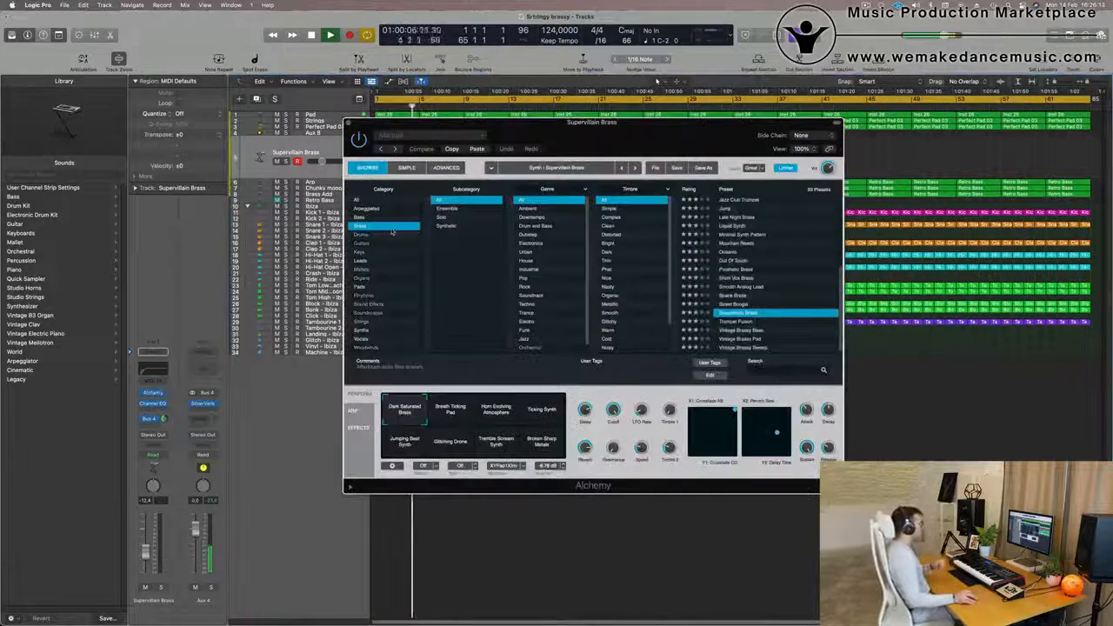
pyautogui.scroll(3, 774, 261)
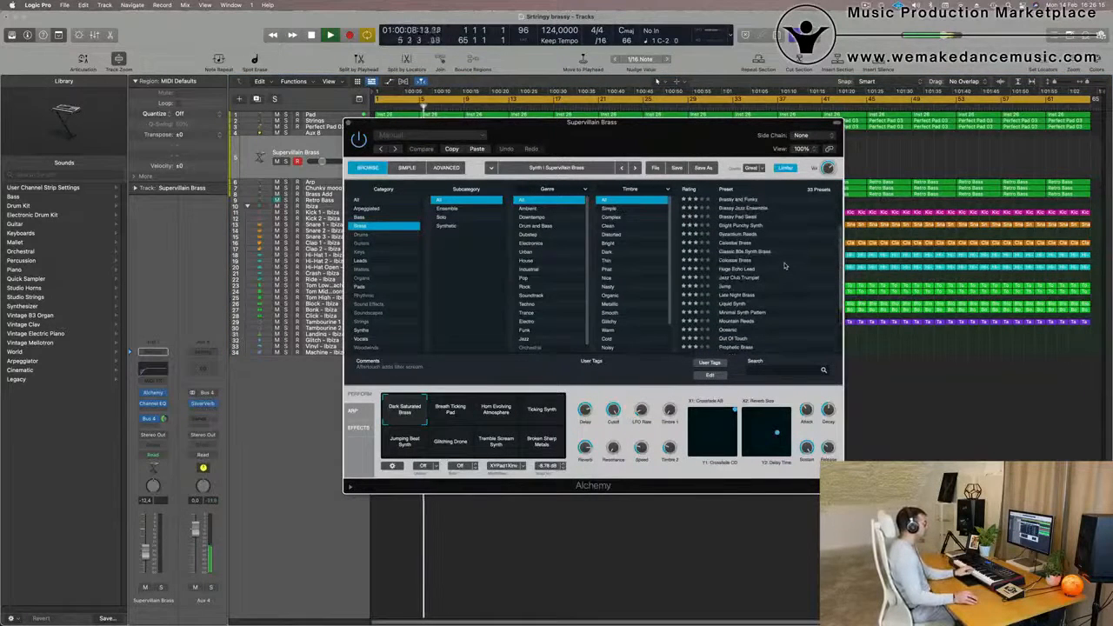
pyautogui.click(369, 260)
pyautogui.scroll(-15, 762, 239)
pyautogui.click(732, 269)
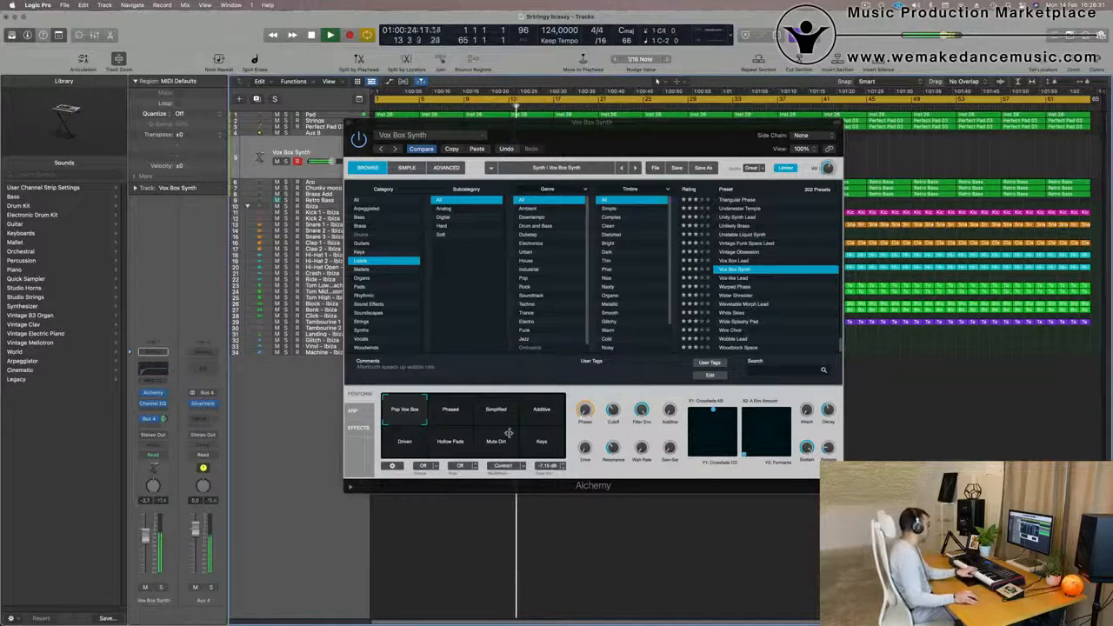
pyautogui.click(453, 414)
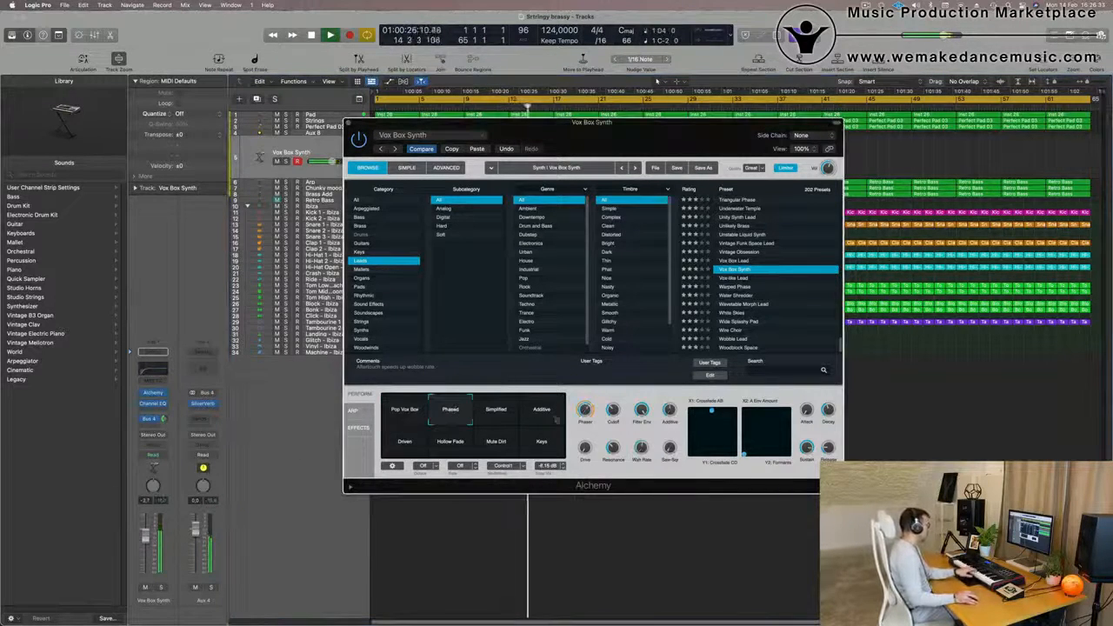
# Load the Water Shredder preset and audition its Funky Shredder, Narrow Destruction, Clean Splash and Buzz Saw 2 variations.
pyautogui.click(736, 297)
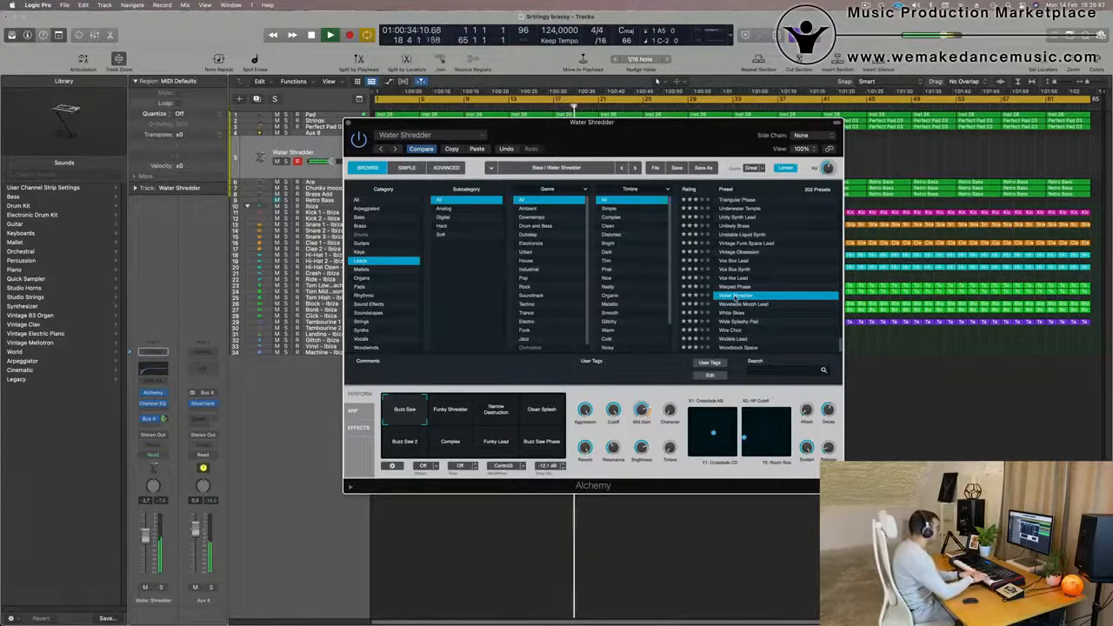
pyautogui.click(462, 411)
pyautogui.click(497, 413)
pyautogui.click(542, 415)
pyautogui.click(400, 447)
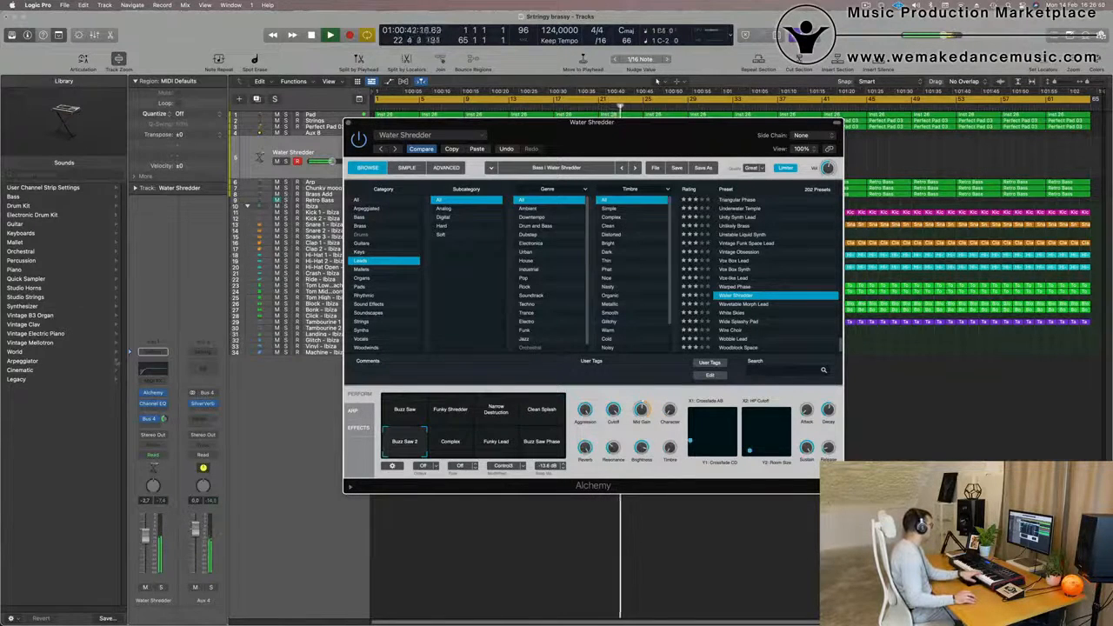
# Raise the lead track's Channel EQ low cut to 350 Hz and adjust the track volume.
pyautogui.click(156, 369)
pyautogui.moveTo(492, 296); pyautogui.dragTo(649, 296)
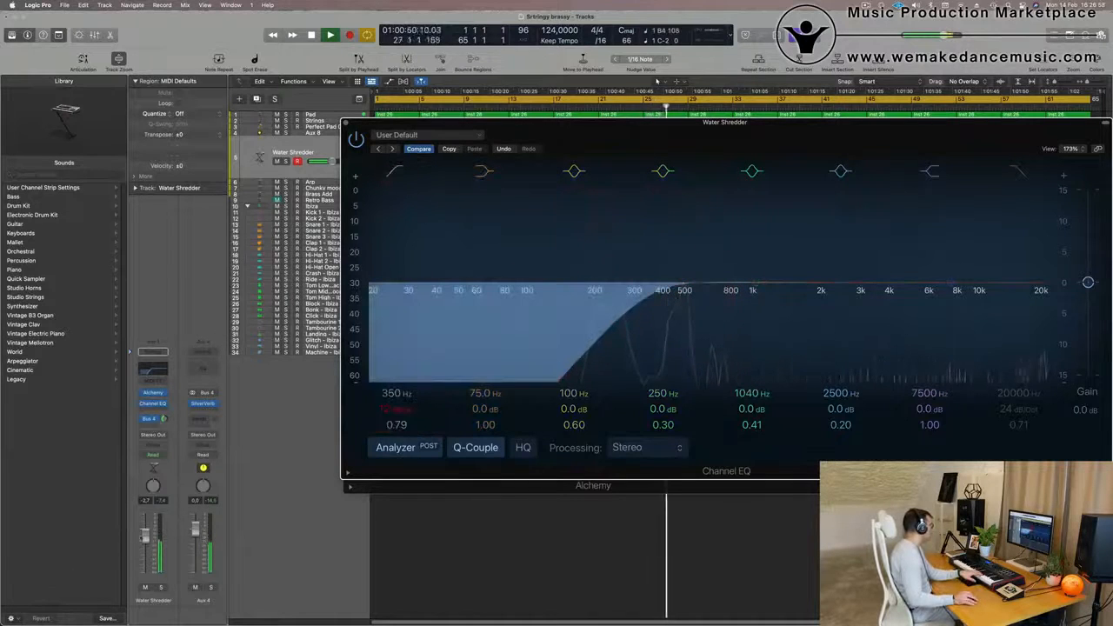
pyautogui.click(183, 503)
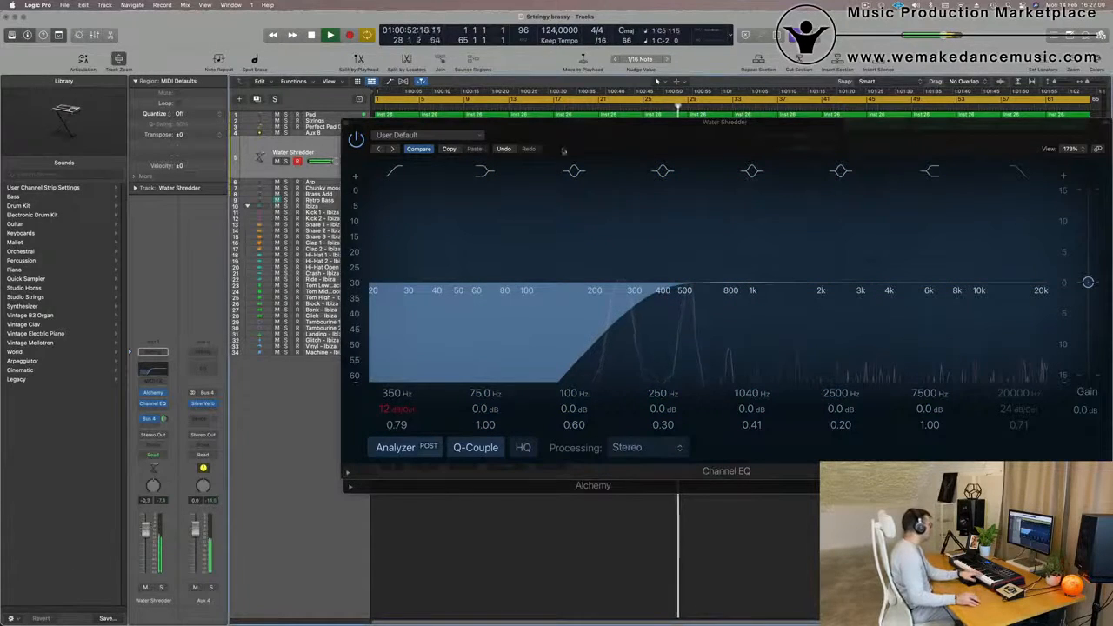
pyautogui.moveTo(743, 140); pyautogui.dragTo(636, 216)
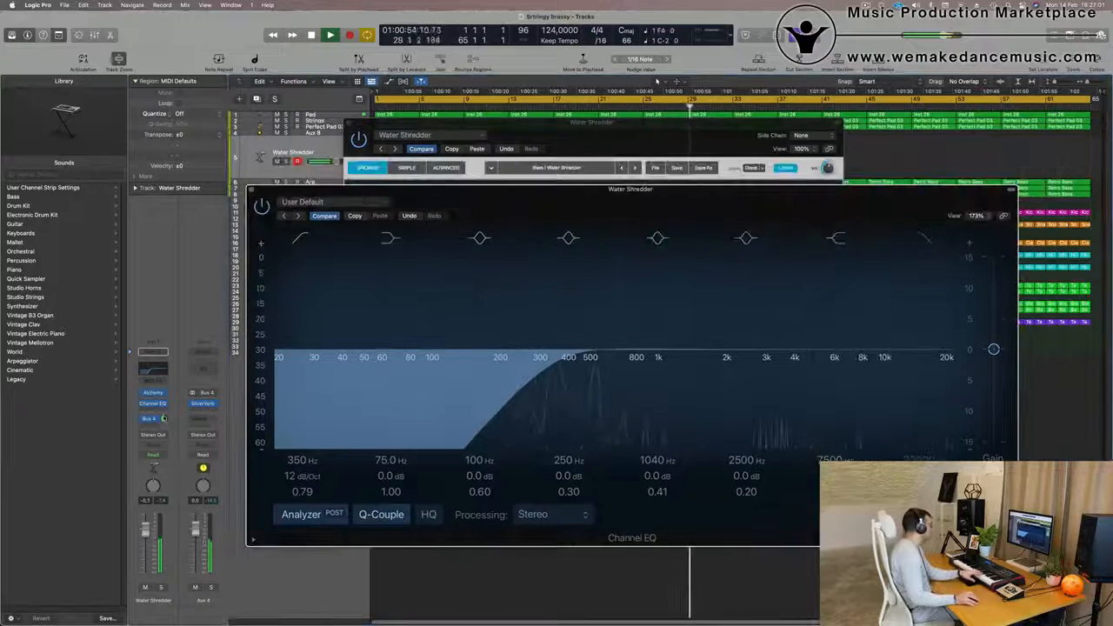
# Load the Wavetable Morph Lead preset in Alchemy, balance the track volume, and switch to the Wavetable 2 variation.
pyautogui.click(648, 135)
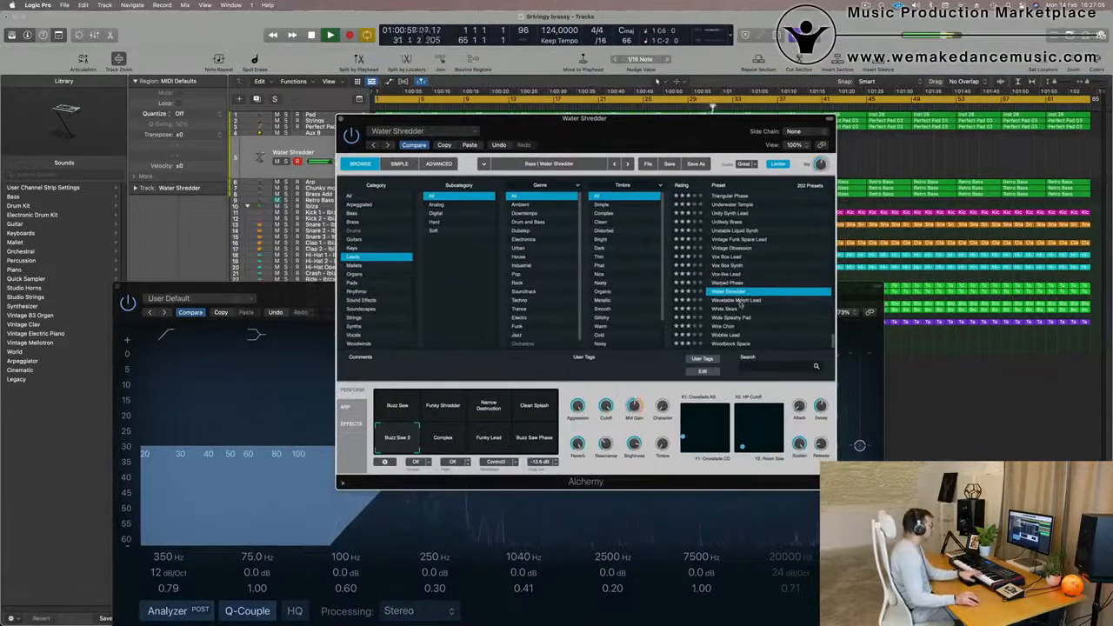
pyautogui.click(736, 300)
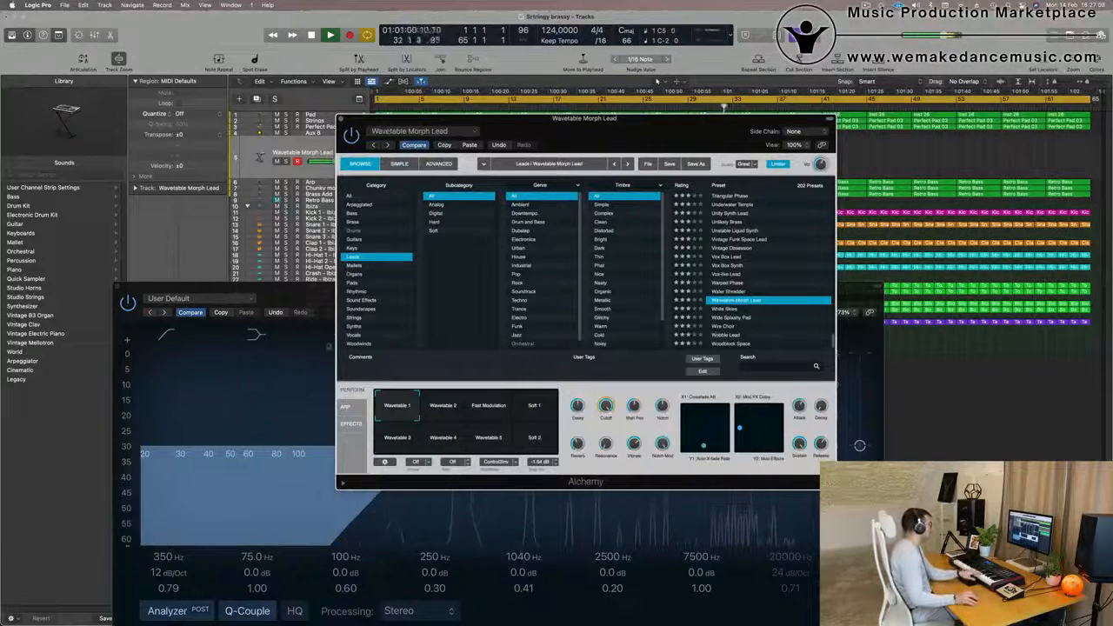
pyautogui.moveTo(289, 291); pyautogui.dragTo(666, 158)
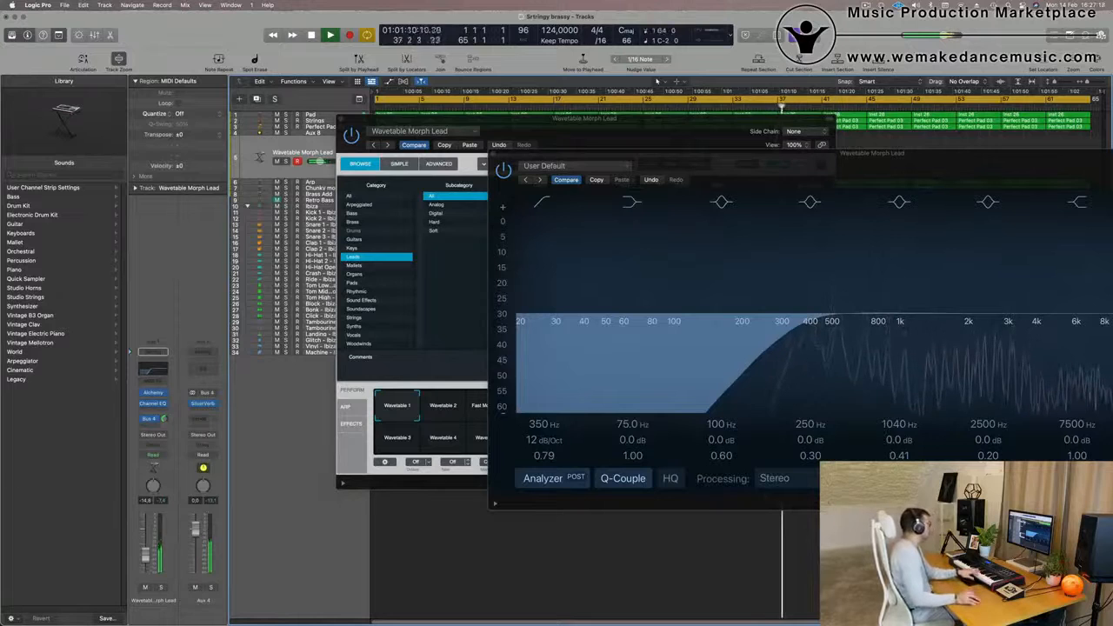
pyautogui.moveTo(671, 130); pyautogui.dragTo(611, 90)
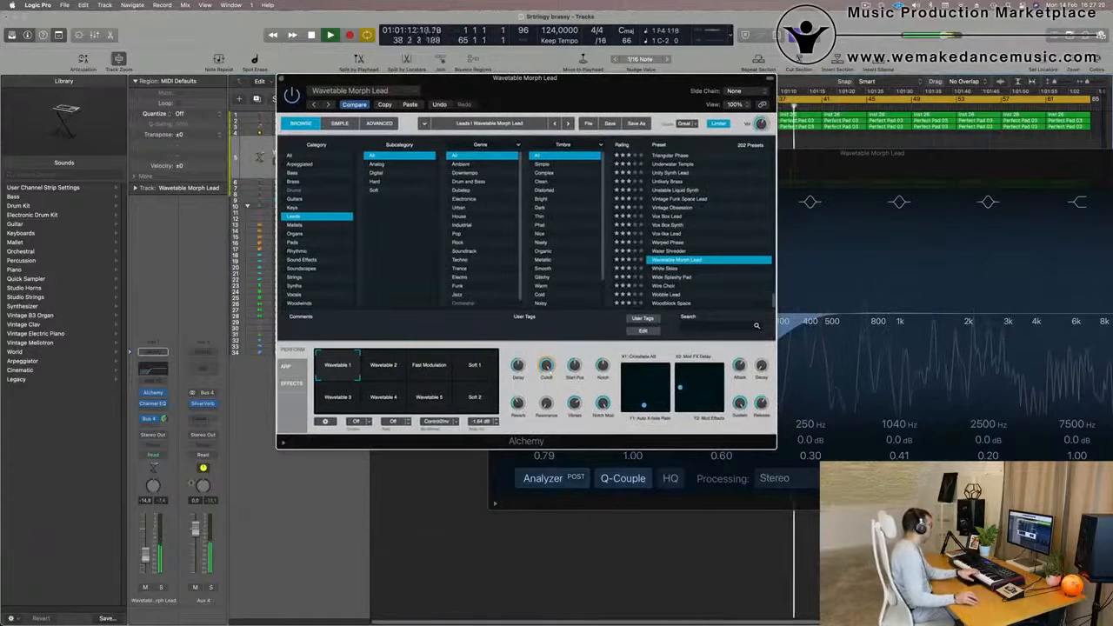
pyautogui.click(245, 532)
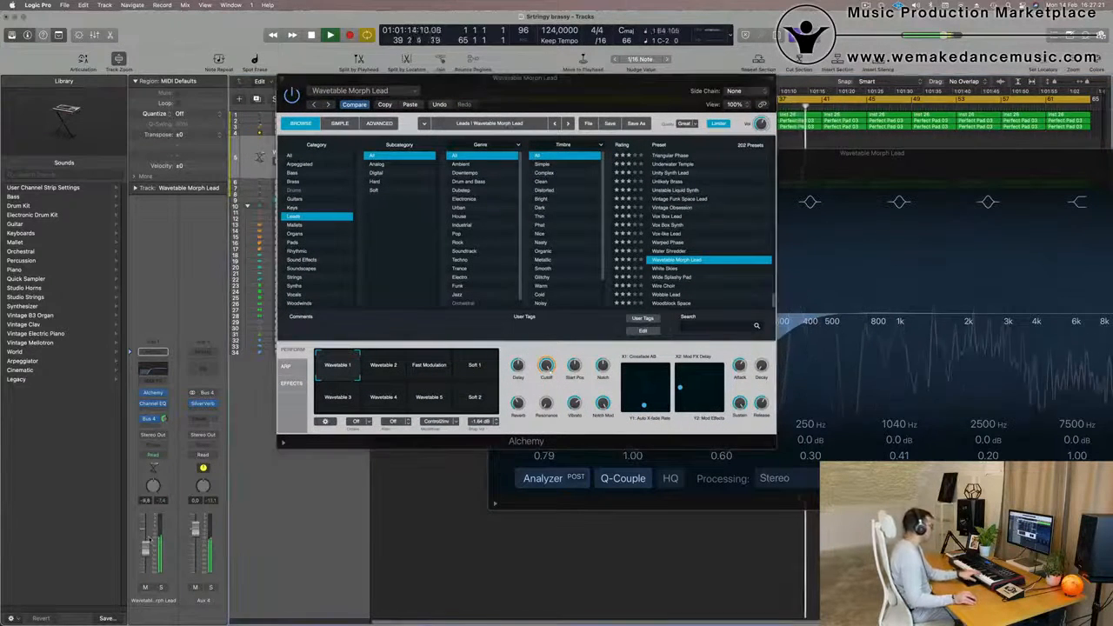
pyautogui.click(387, 371)
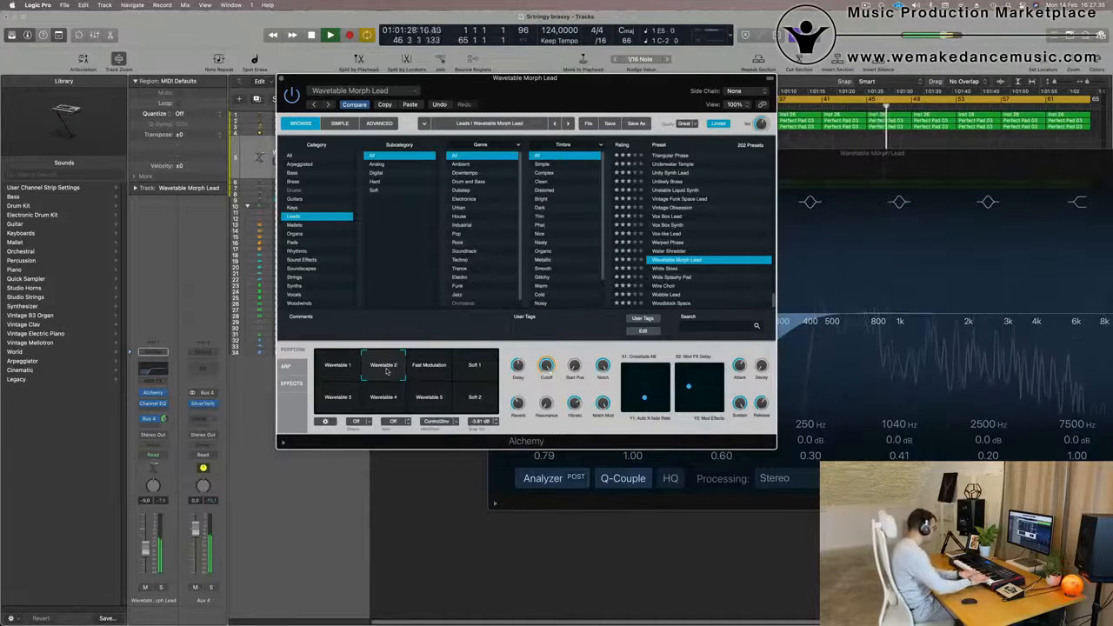
# Record a Wavetable Morph Lead performance from about bar 49, cycling round to about bar 23, and uncover the recorded regions.
pyautogui.press('r')
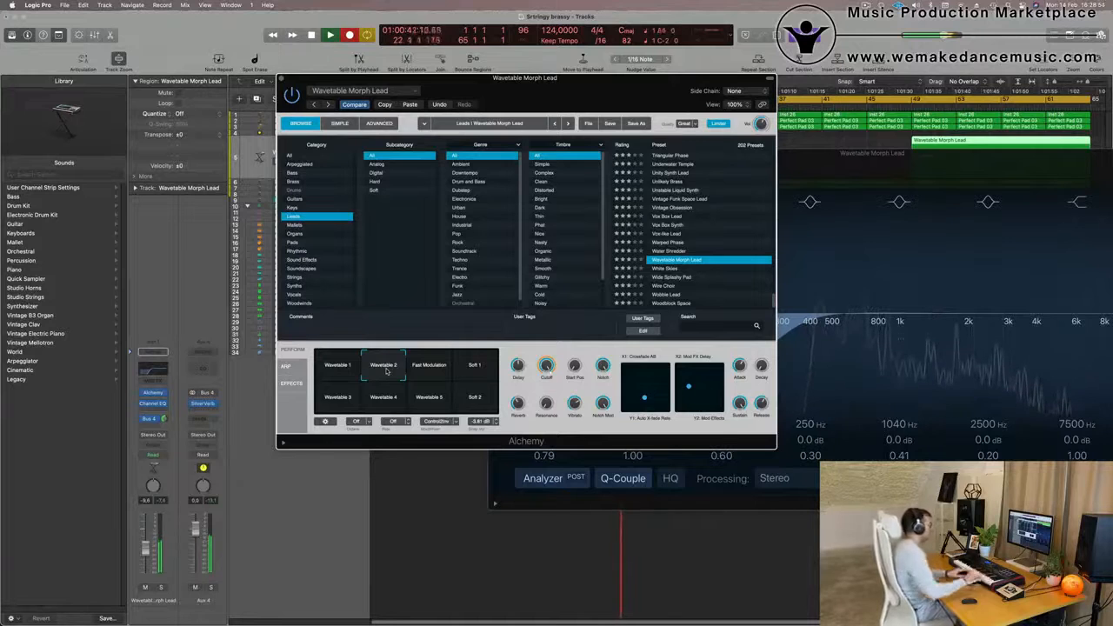
pyautogui.press('space')
pyautogui.moveTo(567, 86); pyautogui.dragTo(475, 217)
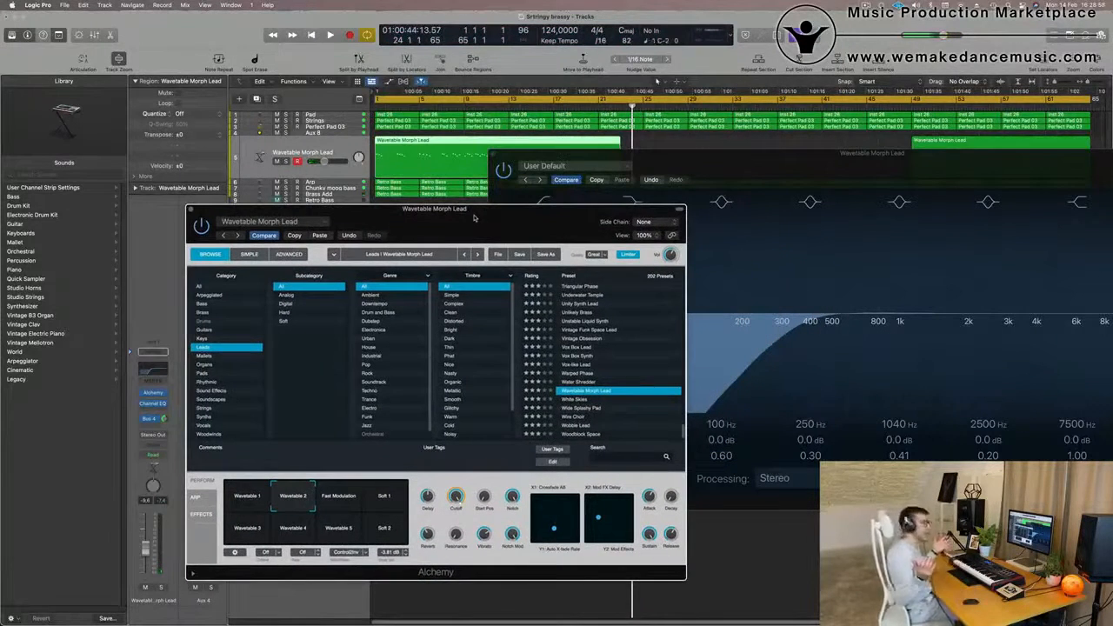
# Play back the recorded lead from the beginning and from about bar 52, moving the plug-in windows clear of the track.
pyautogui.press('space')
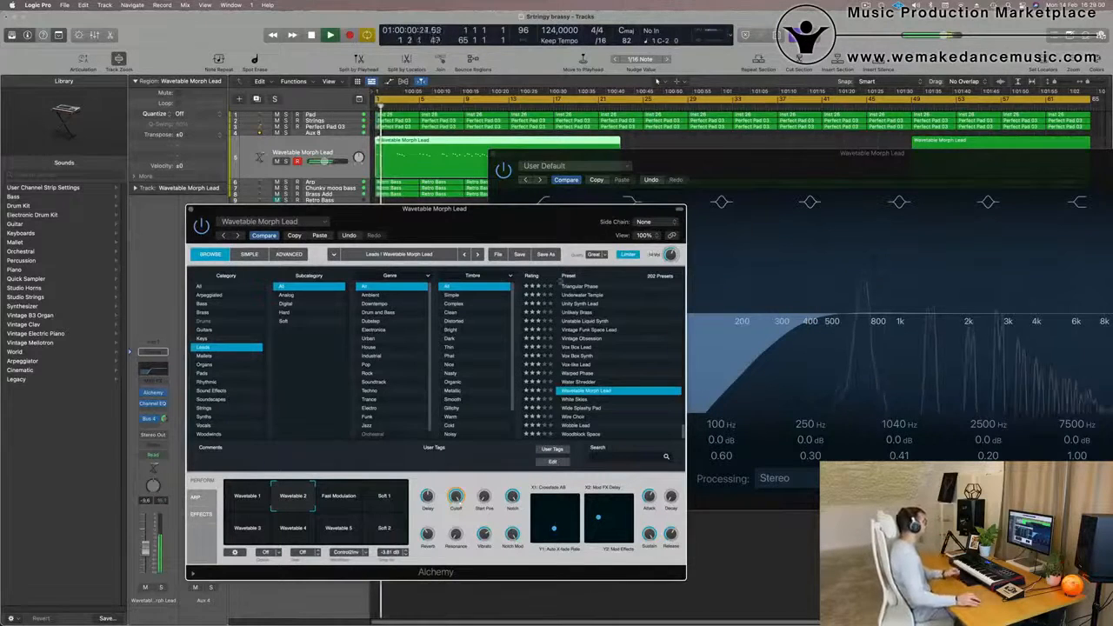
pyautogui.moveTo(483, 228); pyautogui.dragTo(386, 273)
pyautogui.moveTo(702, 159); pyautogui.dragTo(415, 299)
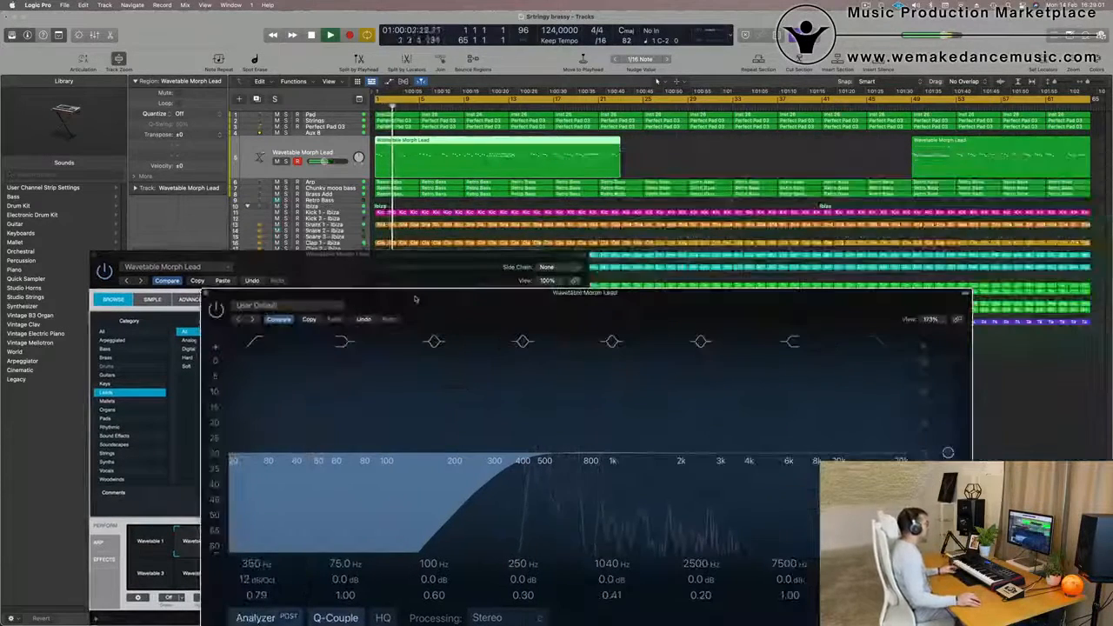
pyautogui.press('space')
pyautogui.press('space')
pyautogui.click(955, 106)
pyautogui.click(914, 154)
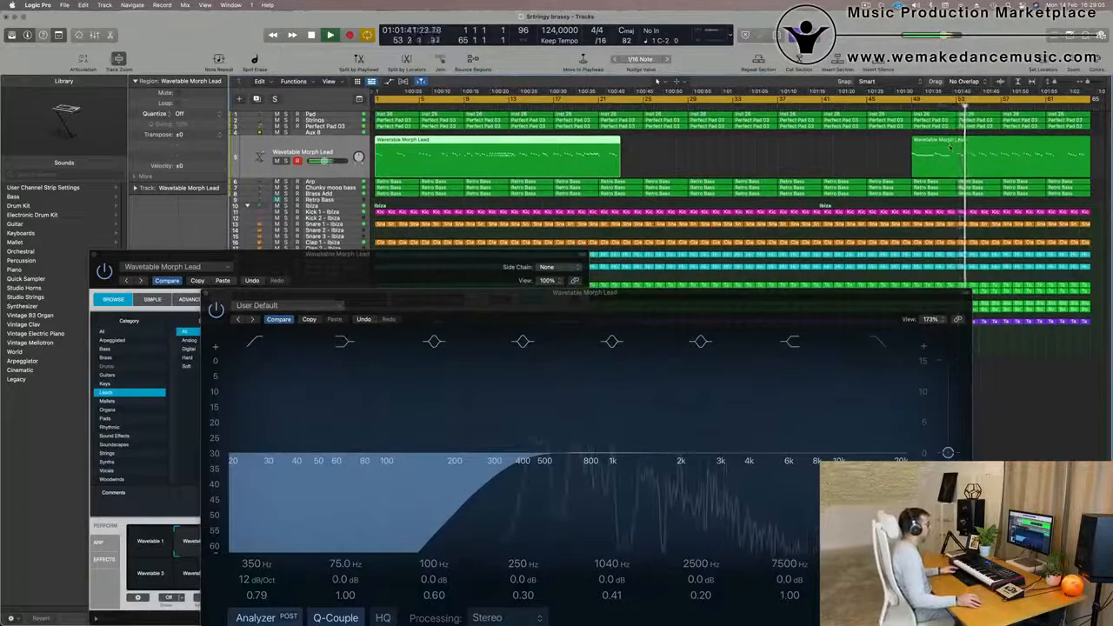
pyautogui.moveTo(708, 303); pyautogui.dragTo(771, 230)
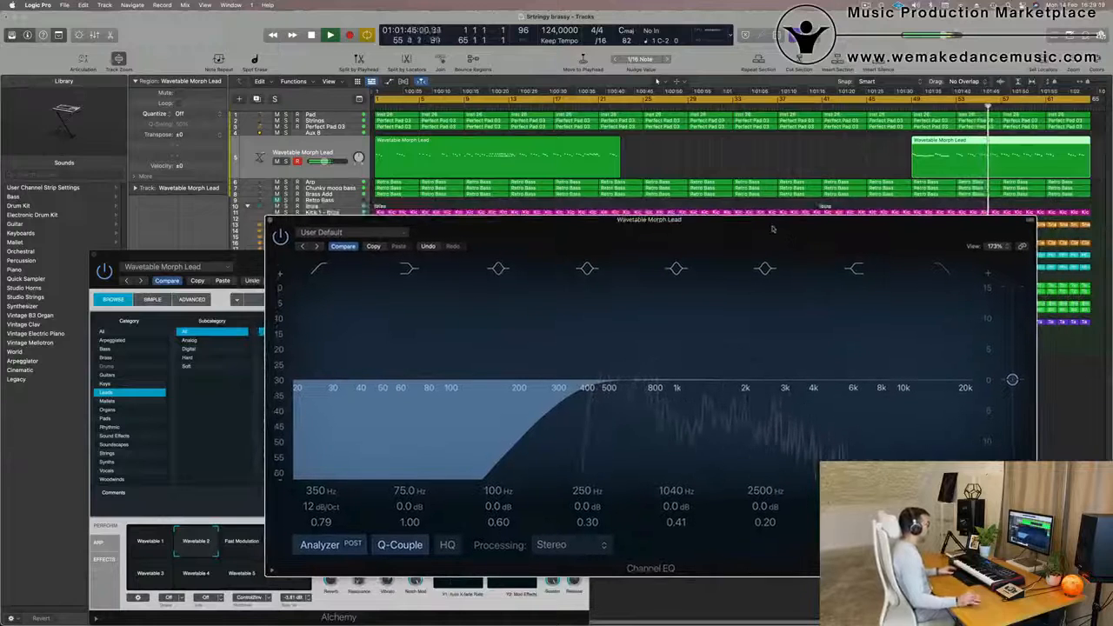
# Split the lead region that starts at bar 49 at about bar 55, delete its earlier part, and resume playback.
pyautogui.press('space')
pyautogui.click(974, 143)
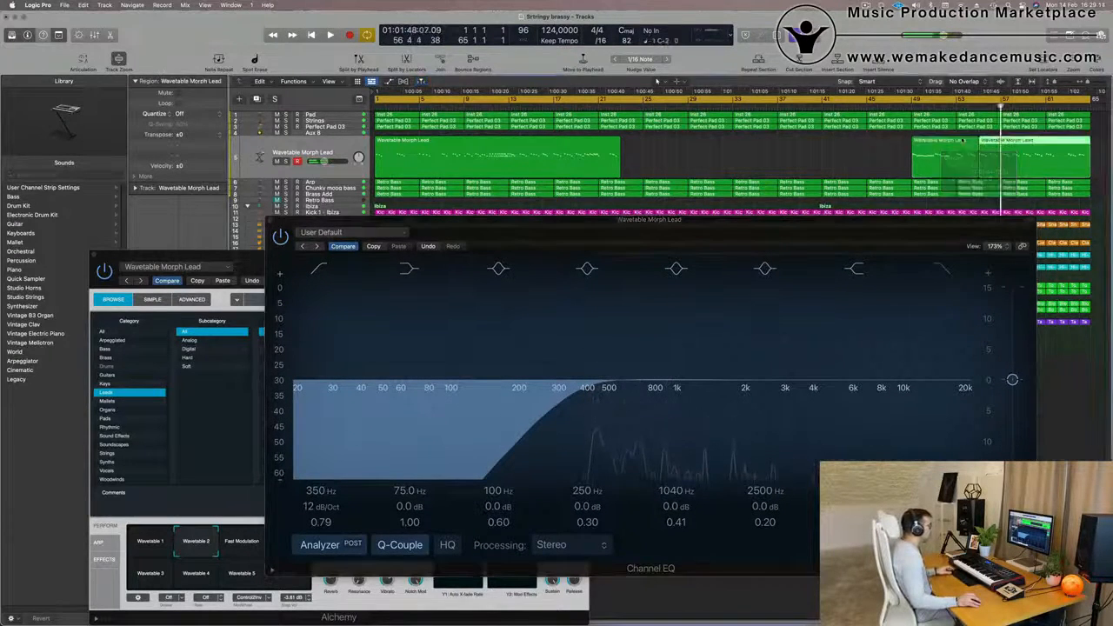
pyautogui.press('Delete')
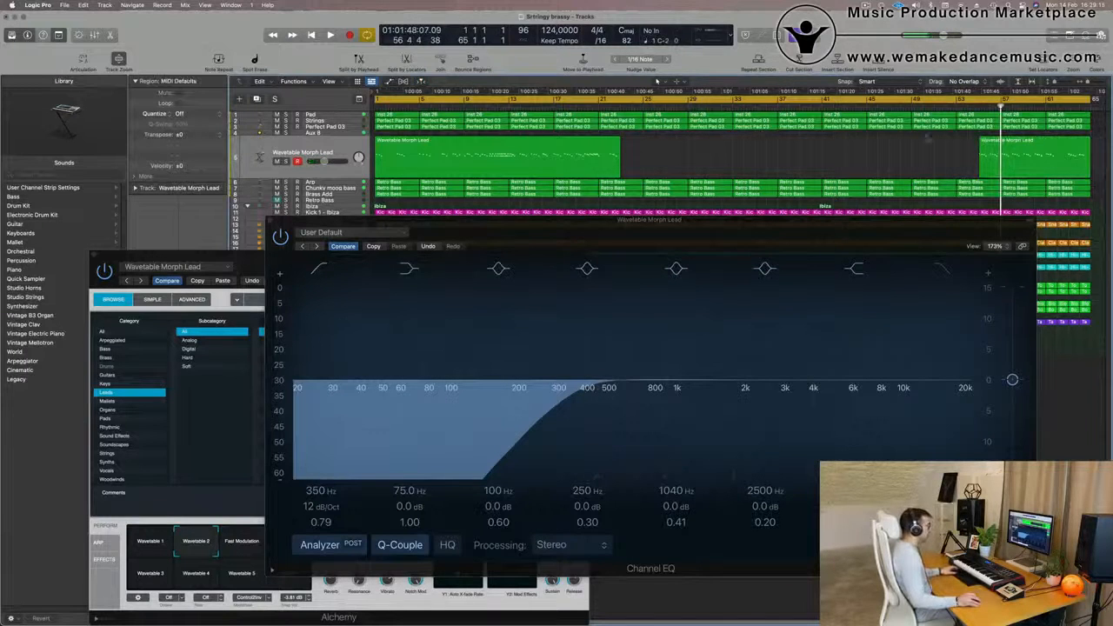
pyautogui.press('space')
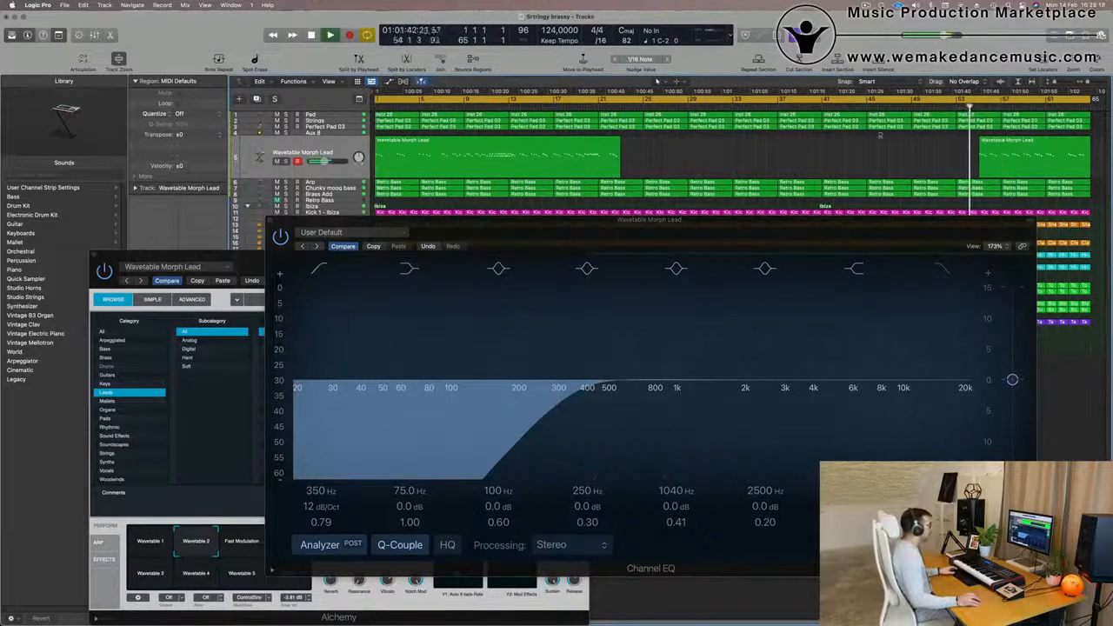
# Move the long first lead region to about bar 27 and the trimmed last lead region to bar 1.
pyautogui.moveTo(577, 152); pyautogui.dragTo(861, 151)
pyautogui.press('space')
pyautogui.moveTo(1015, 160); pyautogui.dragTo(411, 160)
pyautogui.press('space')
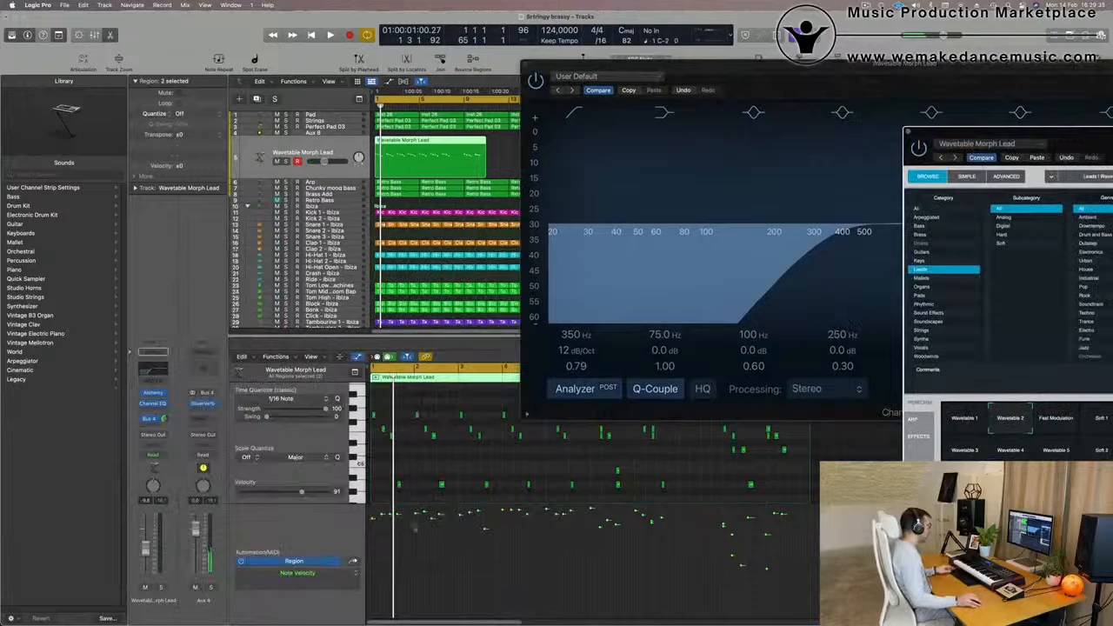
# Quantize all notes in both lead regions to 1/16 Note and play them back with the EQ window moved aside.
pyautogui.scroll(8, 446, 460)
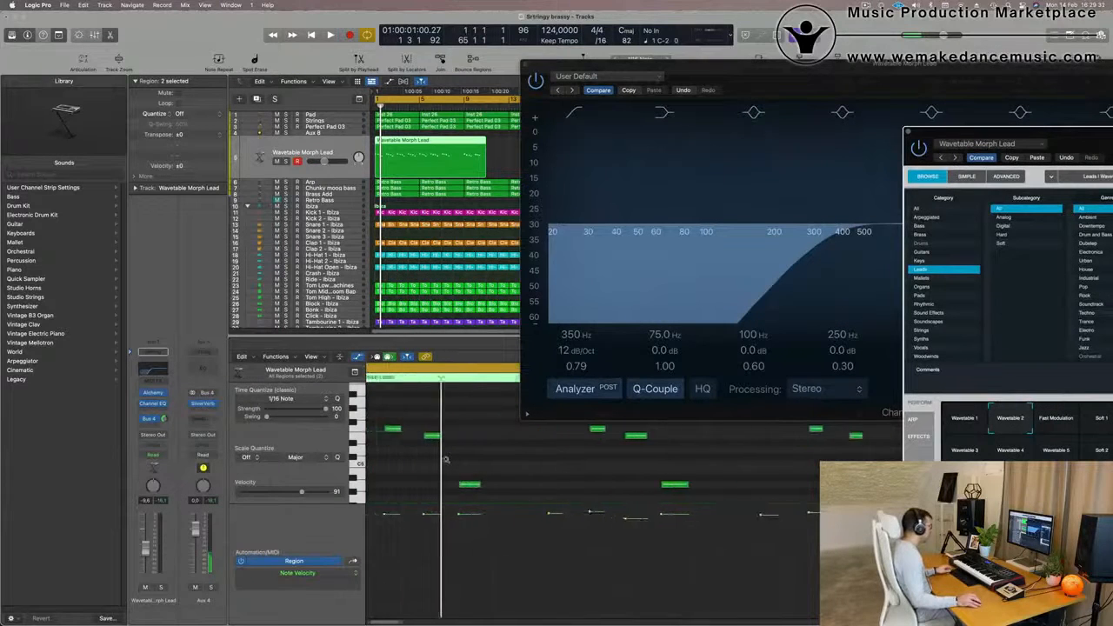
pyautogui.click(439, 464)
pyautogui.press('super+a')
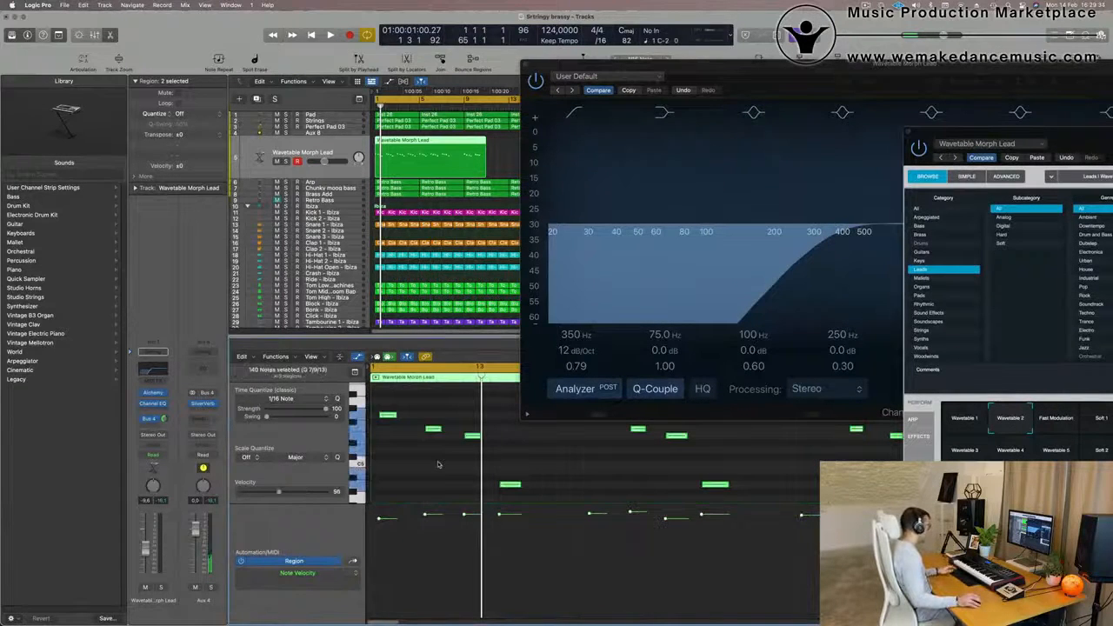
pyautogui.press('q')
pyautogui.press('space')
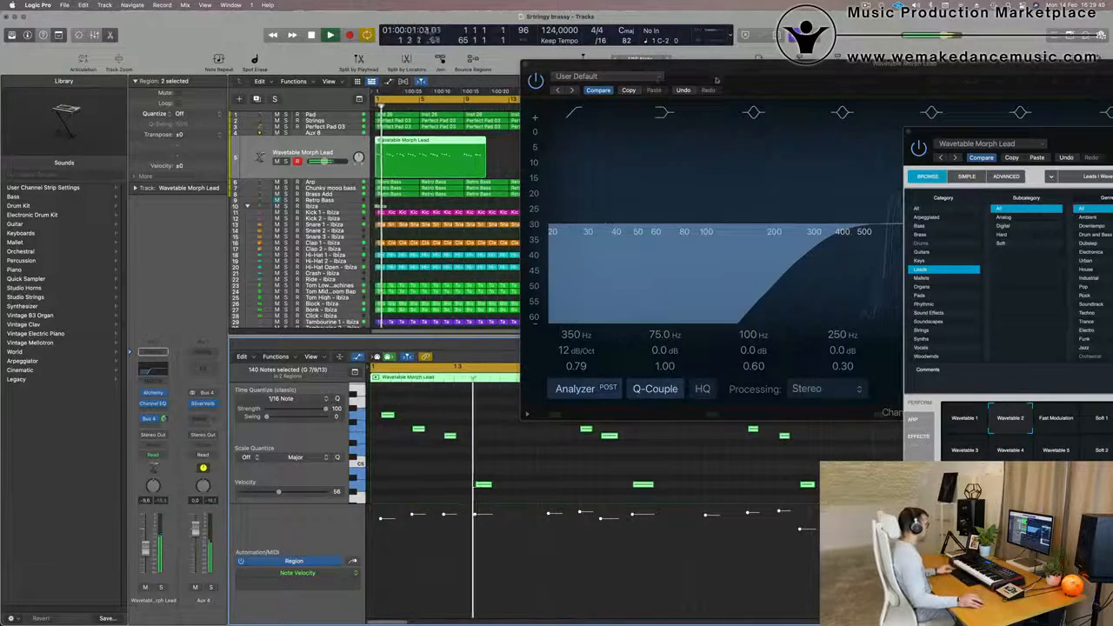
pyautogui.moveTo(715, 79); pyautogui.dragTo(1109, 59)
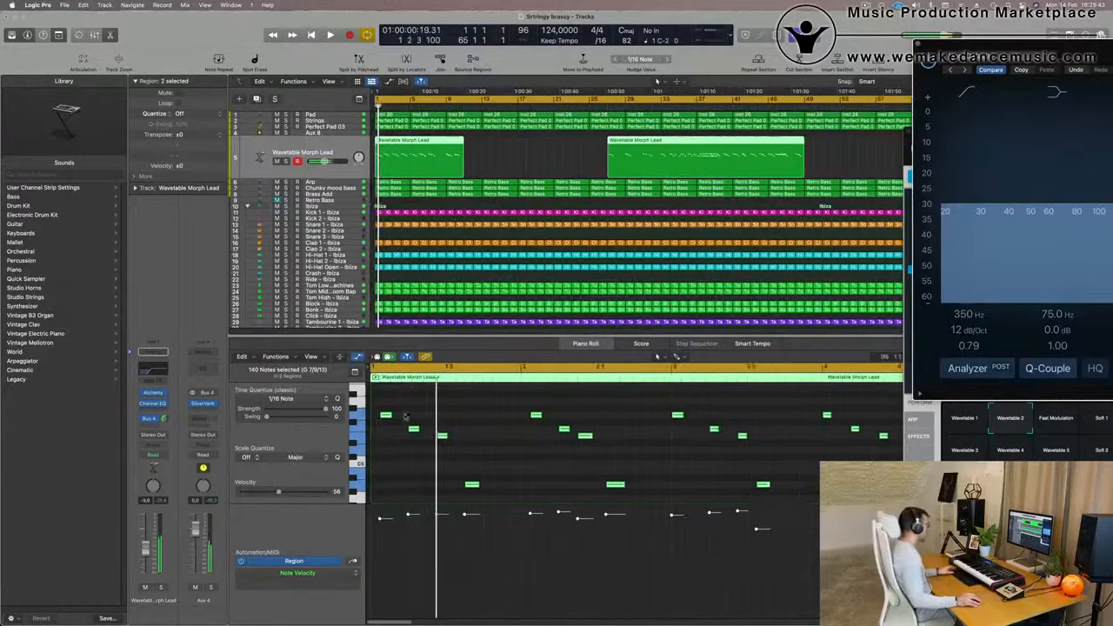
# Replay the opening of the quantized lead from bar 1 several times, checking its first G5 note.
pyautogui.press('space')
pyautogui.click(391, 417)
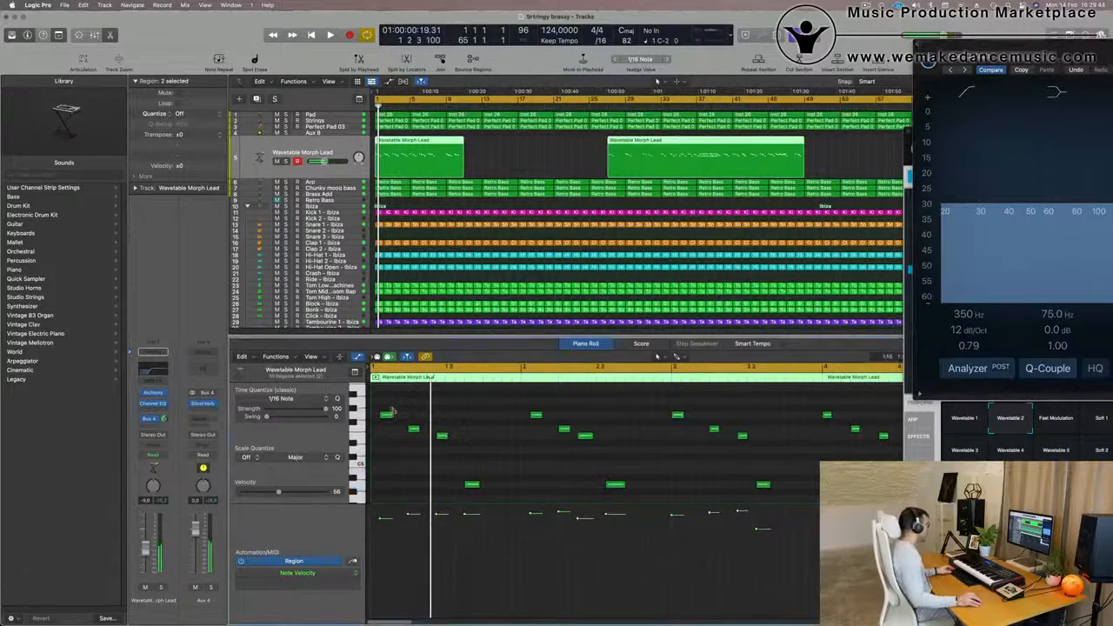
pyautogui.click(385, 416)
pyautogui.press('space')
pyautogui.press('space')
pyautogui.hotkey('alt', 'Right')
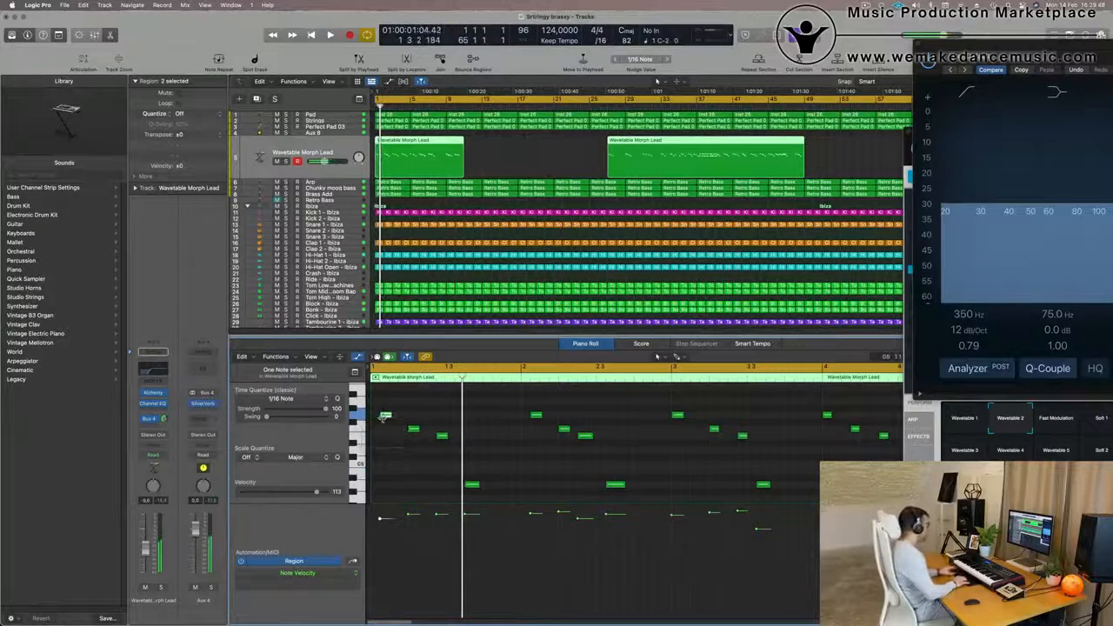
pyautogui.press('space')
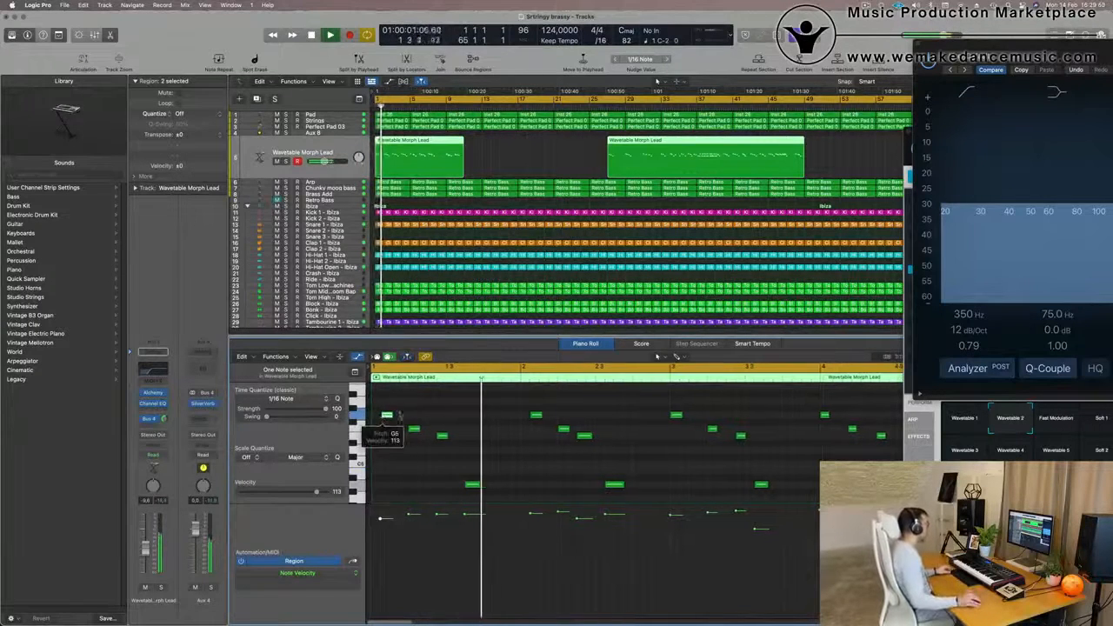
pyautogui.press('super+Left')
pyautogui.press('space')
pyautogui.press('space')
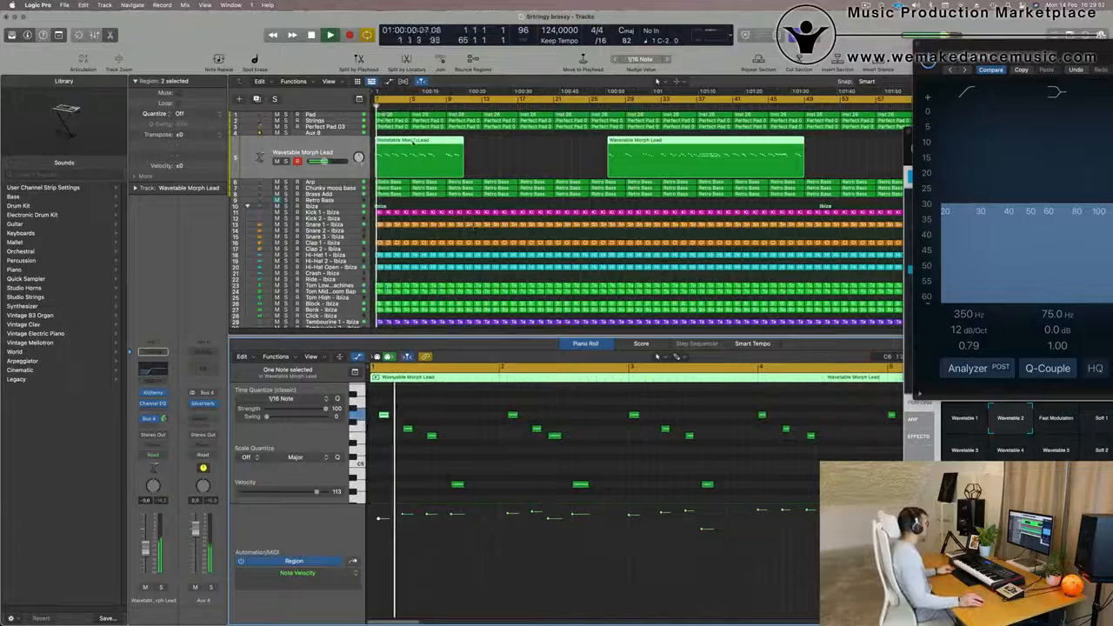
pyautogui.press('super+Left')
pyautogui.press('space')
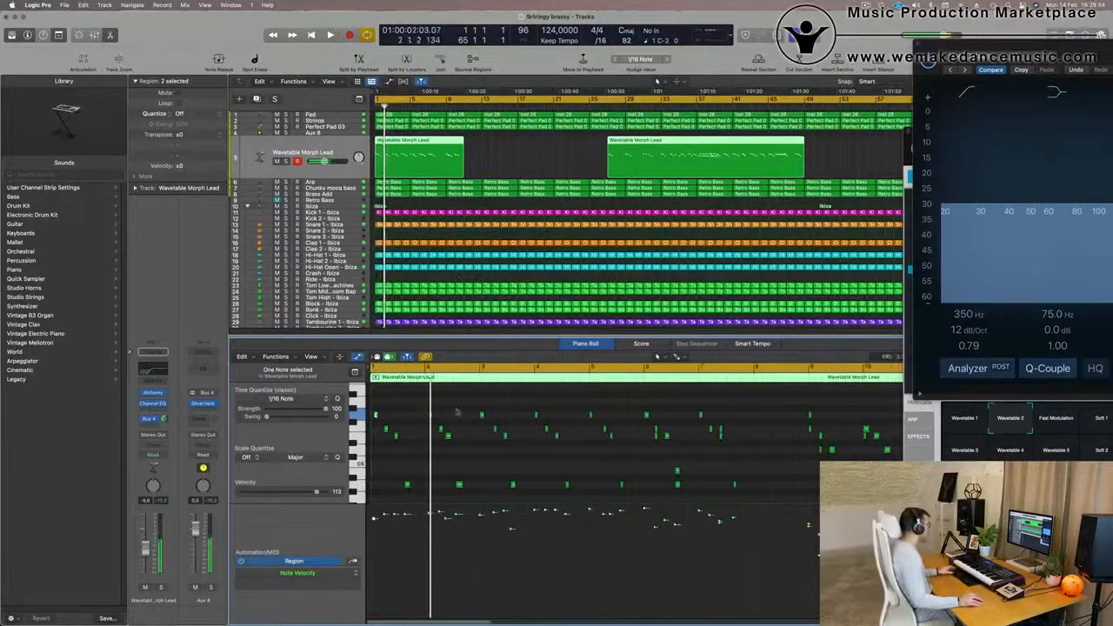
# Split the first lead region at bar 5 and delete the part after it, keeping a four-bar region.
pyautogui.moveTo(427, 406); pyautogui.dragTo(601, 471)
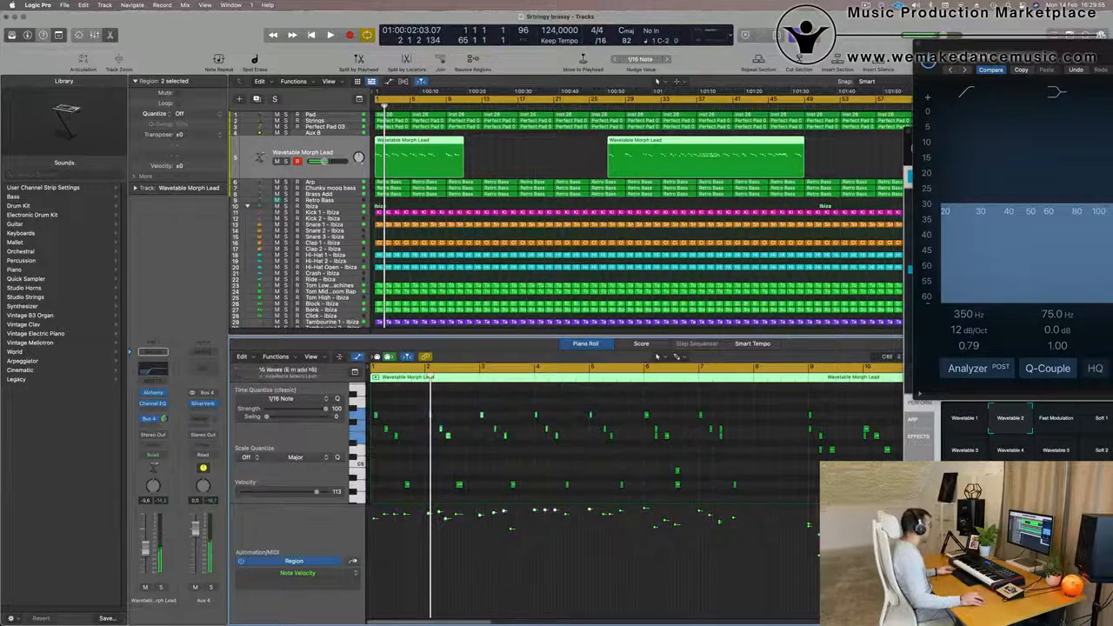
pyautogui.press('Return')
pyautogui.press('space')
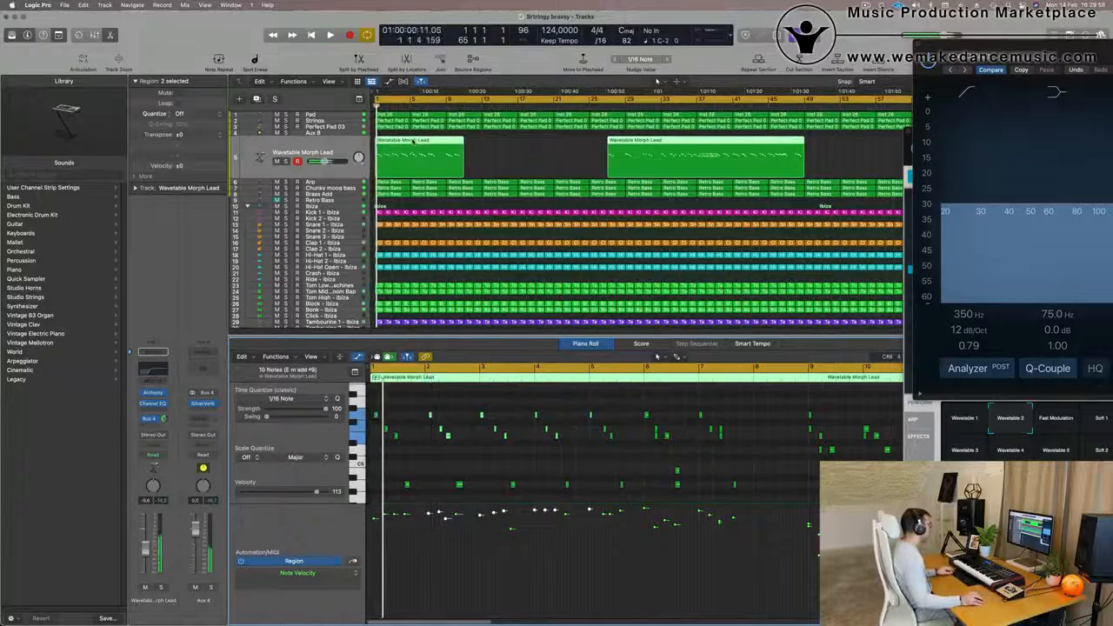
pyautogui.keyDown('super'); pyautogui.doubleClick(410, 140); pyautogui.keyUp('super')
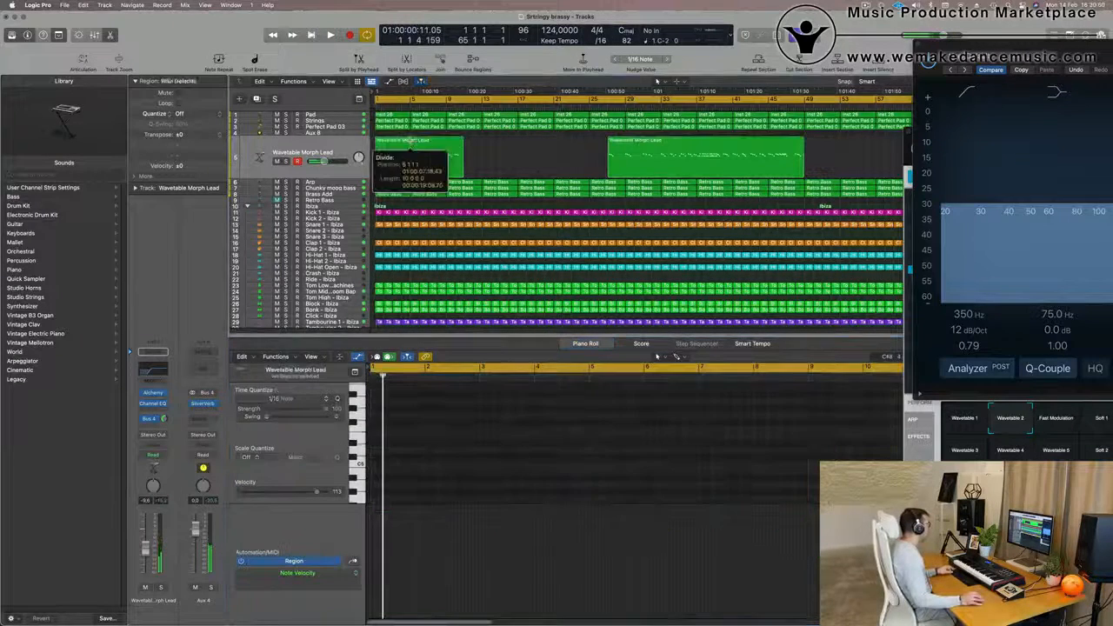
pyautogui.press('Delete')
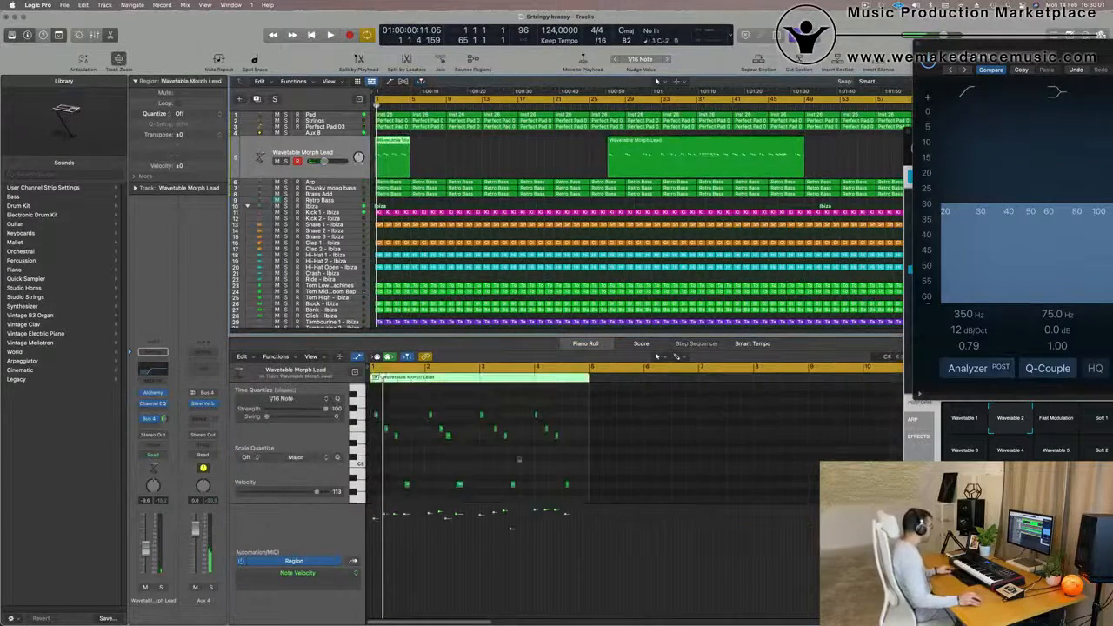
# Delete every note after the first four in the four-bar lead region and listen to the remaining phrase.
pyautogui.moveTo(415, 406); pyautogui.dragTo(577, 512)
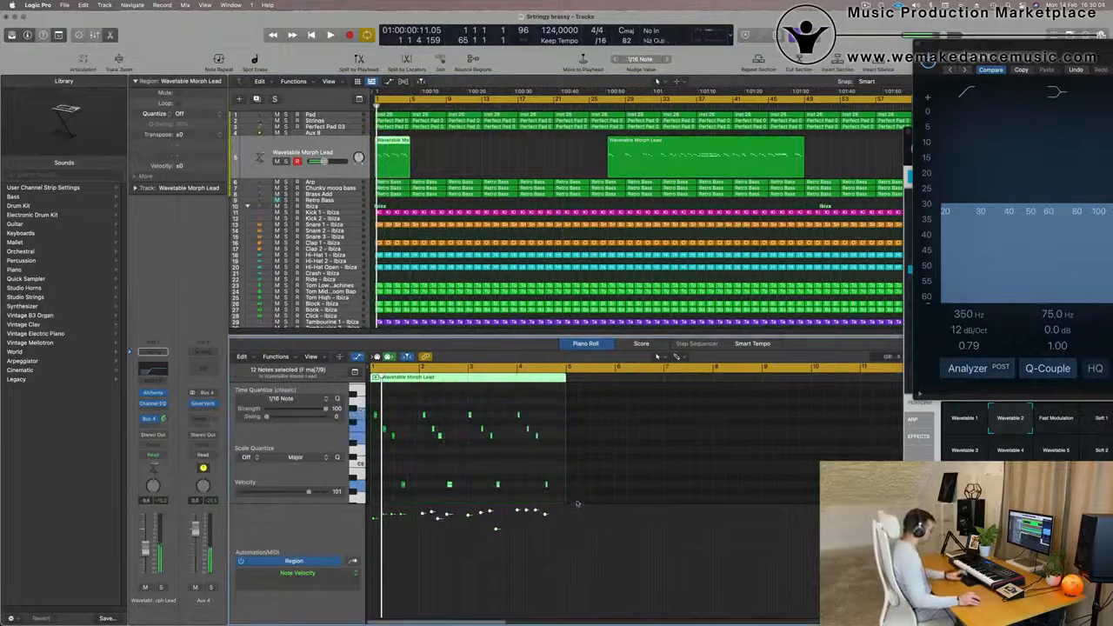
pyautogui.press('Delete')
pyautogui.press('space')
pyautogui.scroll(5, 517, 458)
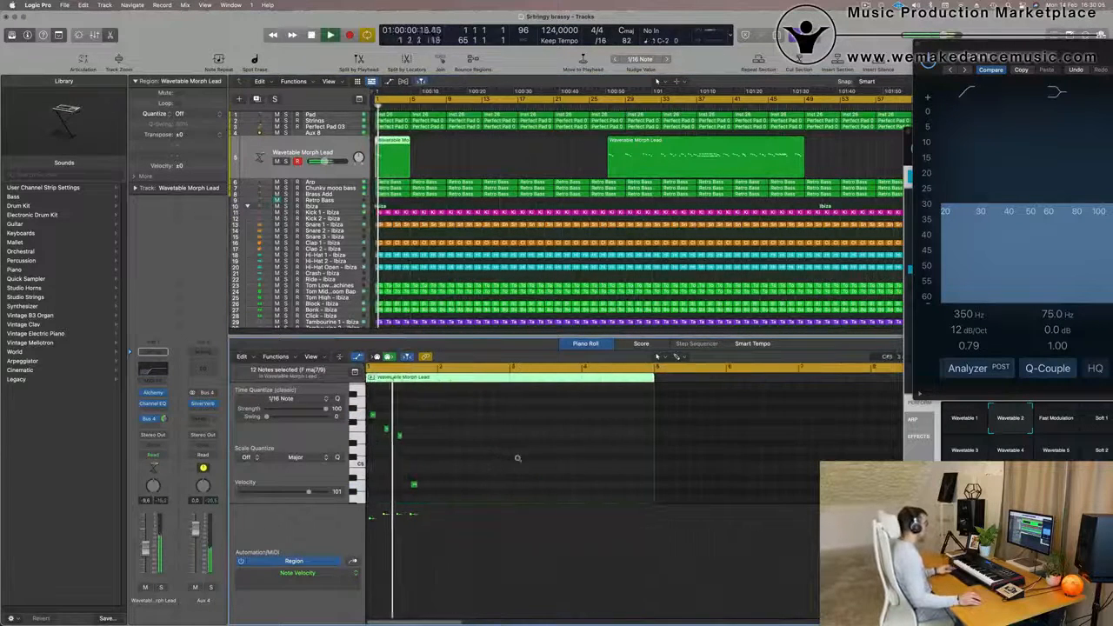
pyautogui.scroll(-4, 474, 427)
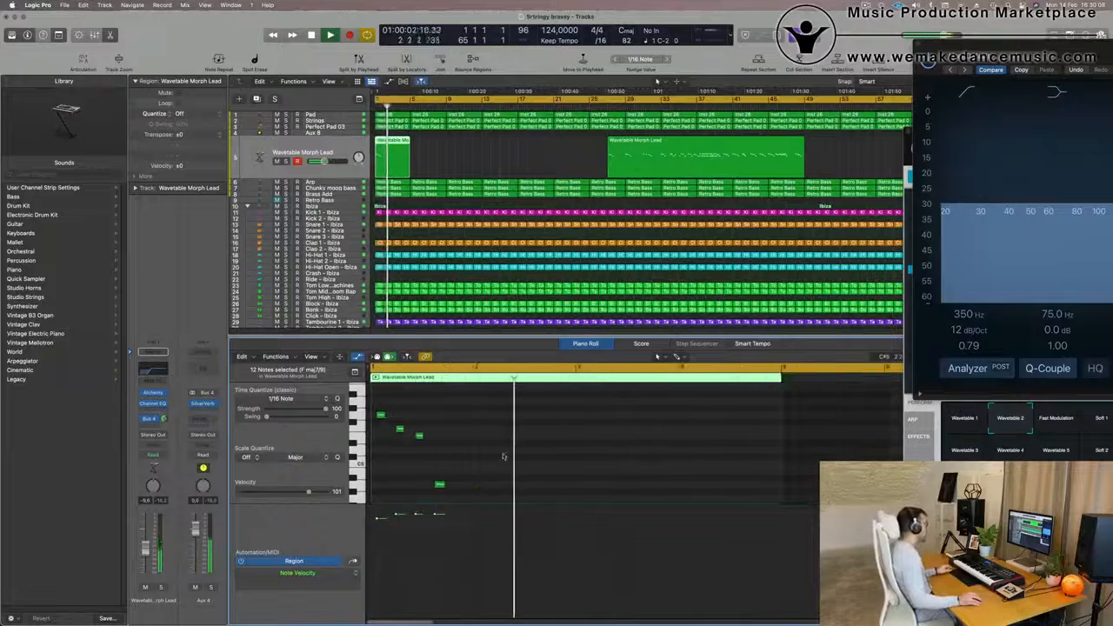
pyautogui.press('space')
# Copy the four-note lead phrase from bar 1 to bar 3 and play back the region.
pyautogui.moveTo(469, 422); pyautogui.dragTo(374, 501)
pyautogui.scroll(2, 471, 473)
pyautogui.moveTo(472, 484); pyautogui.dragTo(540, 418)
pyautogui.press('space')
pyautogui.scroll(-5, 540, 418)
# Close the Channel EQ window and switch Alchemy's Wavetable Morph Lead to the Fast Modulation variation.
pyautogui.moveTo(1059, 47); pyautogui.dragTo(563, 186)
pyautogui.click(421, 184)
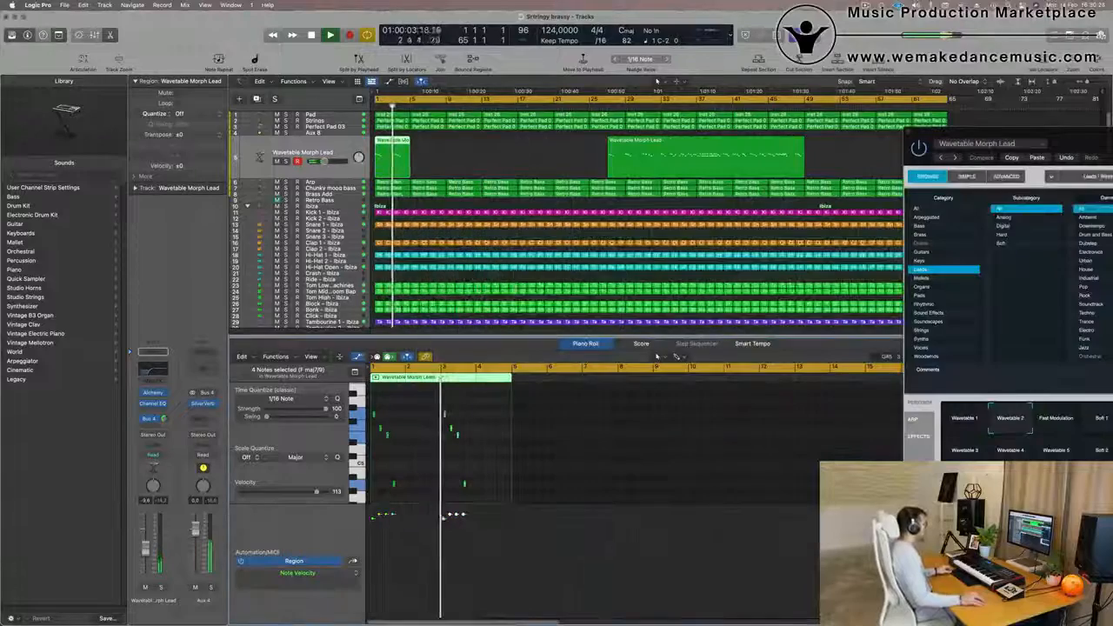
pyautogui.moveTo(899, 149); pyautogui.dragTo(612, 150)
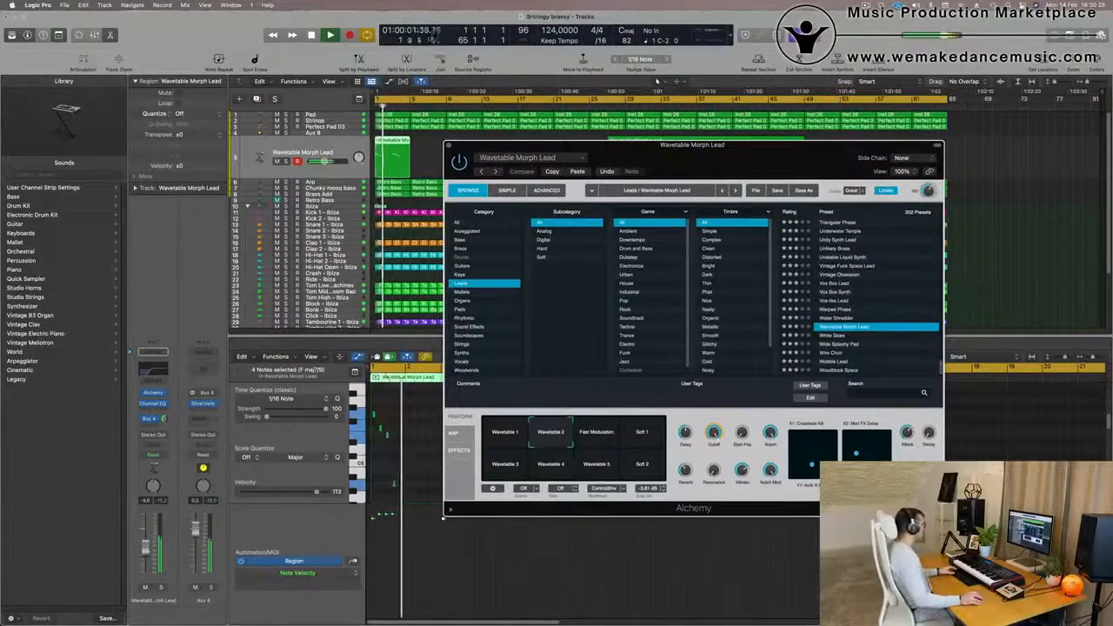
pyautogui.click(599, 434)
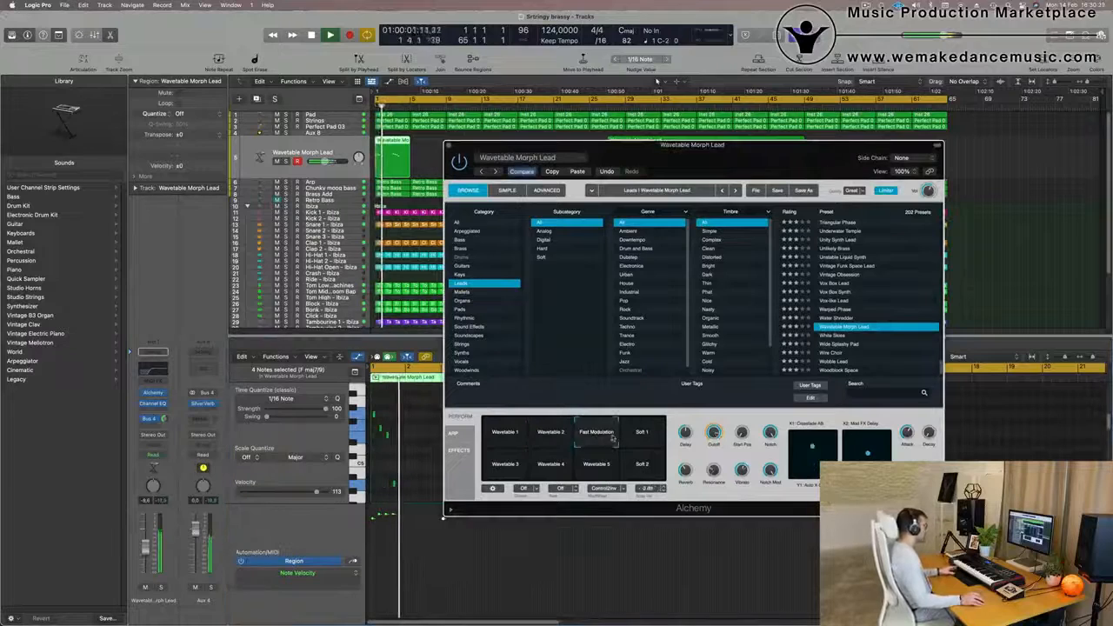
pyautogui.moveTo(690, 149); pyautogui.dragTo(639, 303)
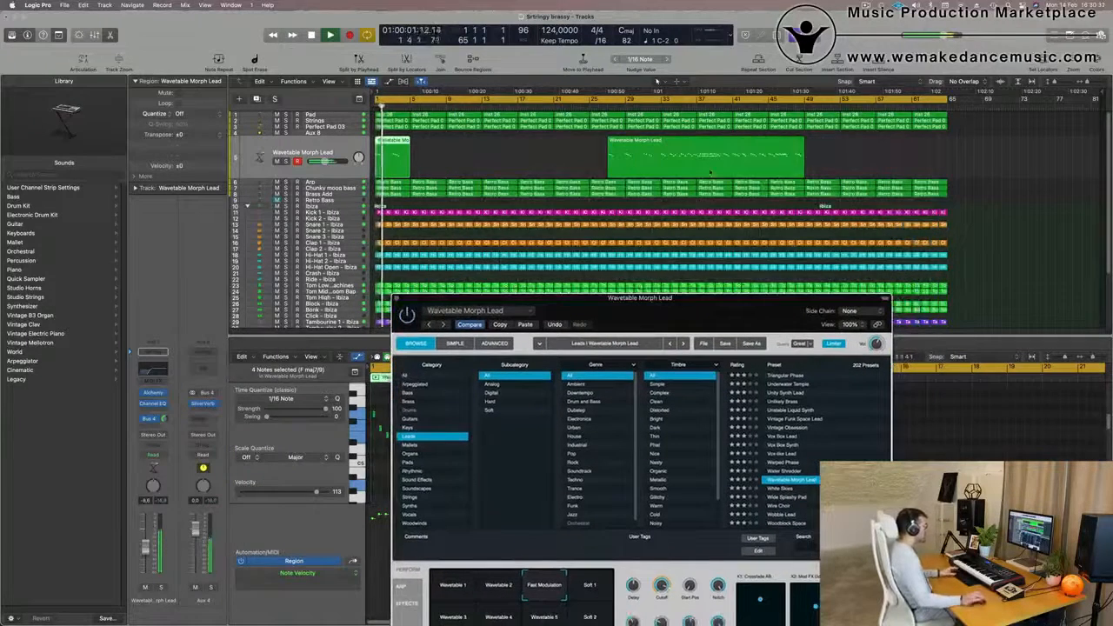
# Delete the long lead region at bar 27 and repeat the four-bar lead region until it fills the arrangement to bar 65.
pyautogui.click(711, 172)
pyautogui.press('Delete')
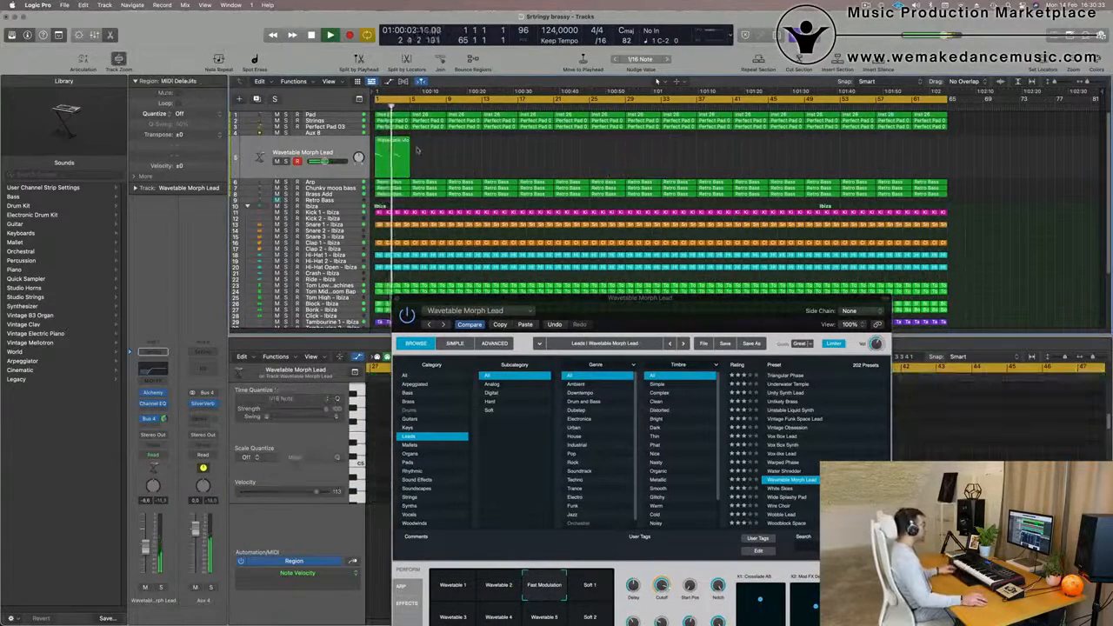
pyautogui.click(391, 146)
pyautogui.press('super+r')
pyautogui.press('super+r')
pyautogui.press('super+r')
pyautogui.press('super+r')
pyautogui.press('super+r')
pyautogui.press('super+r')
pyautogui.press('super+r')
pyautogui.press('super+r')
pyautogui.press('super+r')
pyautogui.press('super+r')
pyautogui.press('super+r')
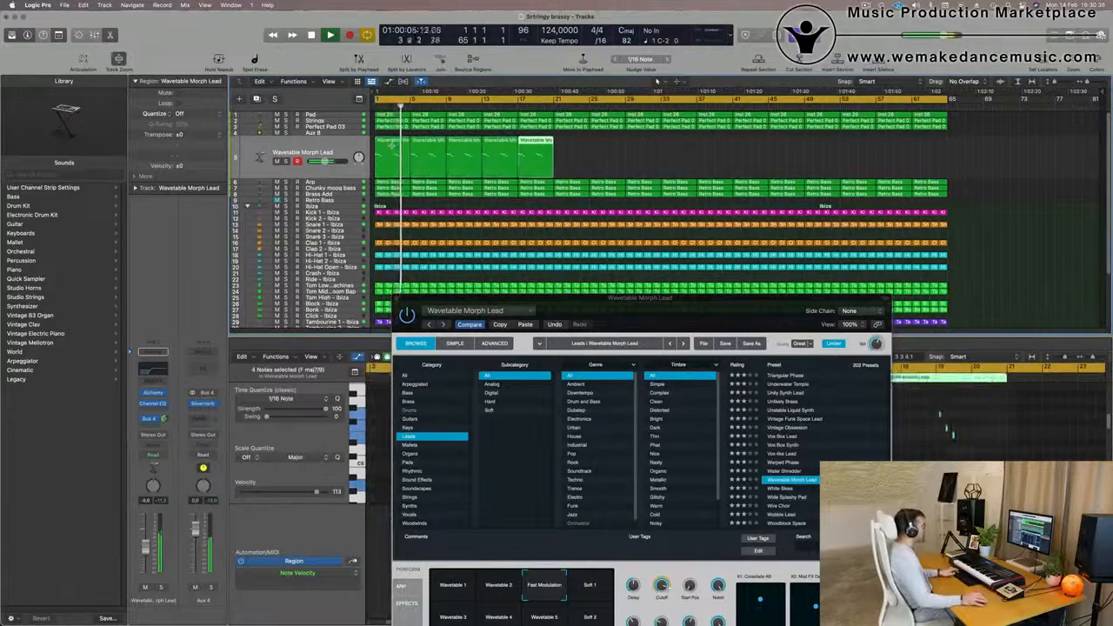
pyautogui.press('super+r')
pyautogui.press('super+r')
pyautogui.press('super+r')
pyautogui.press('super+r')
pyautogui.press('super+r')
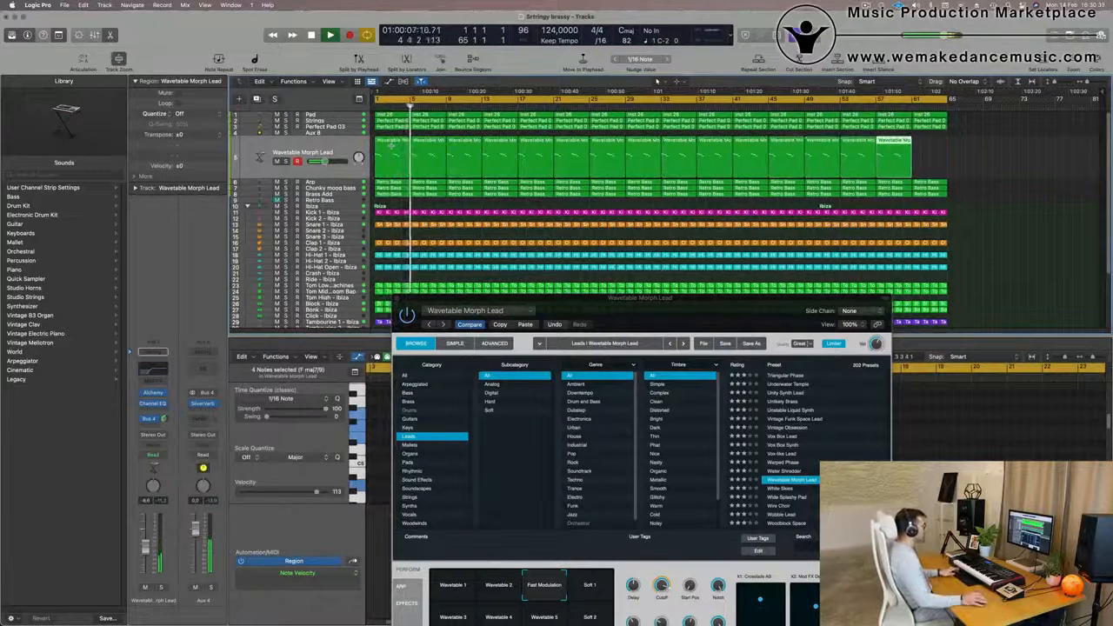
pyautogui.press('super+z')
pyautogui.press('space')
pyautogui.press('space')
# Audition the Soft 1, Wavetable 3, Wavetable 4, Wavetable 5, Soft 2 and Wavetable 2 variations against the track and return to Fast Modulation.
pyautogui.moveTo(641, 323); pyautogui.dragTo(626, 151)
pyautogui.click(571, 416)
pyautogui.click(444, 445)
pyautogui.click(483, 447)
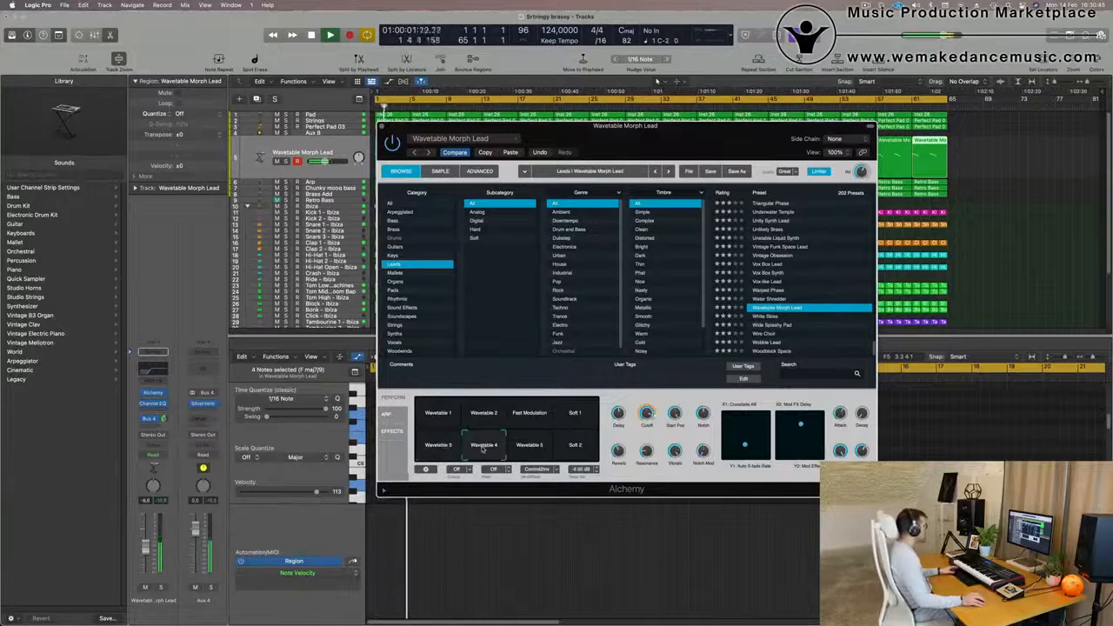
pyautogui.click(529, 448)
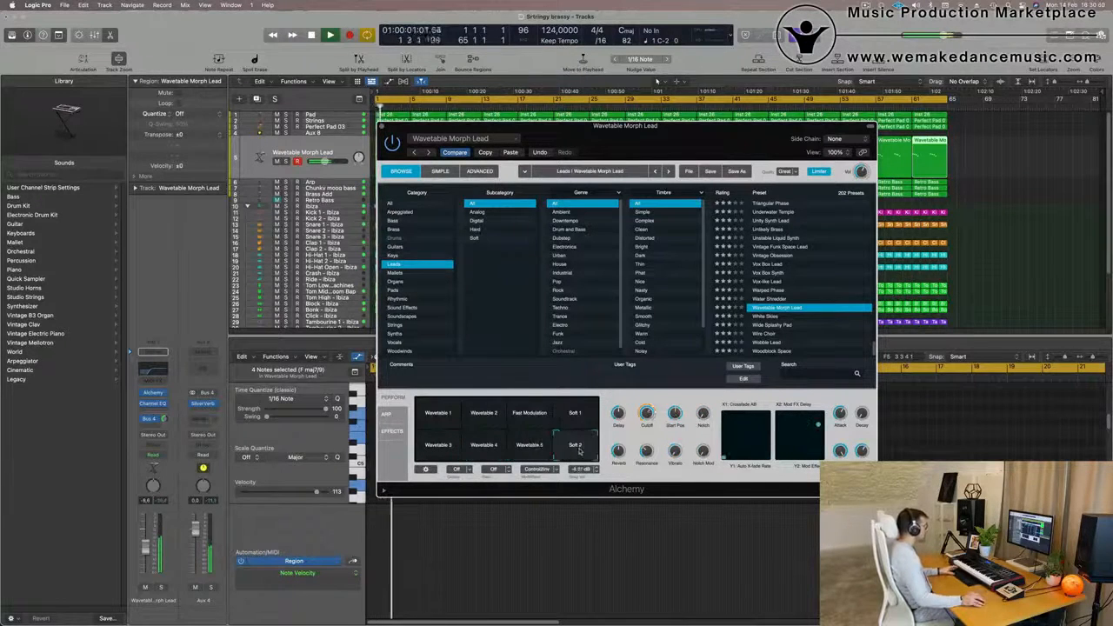
pyautogui.click(480, 421)
pyautogui.click(522, 419)
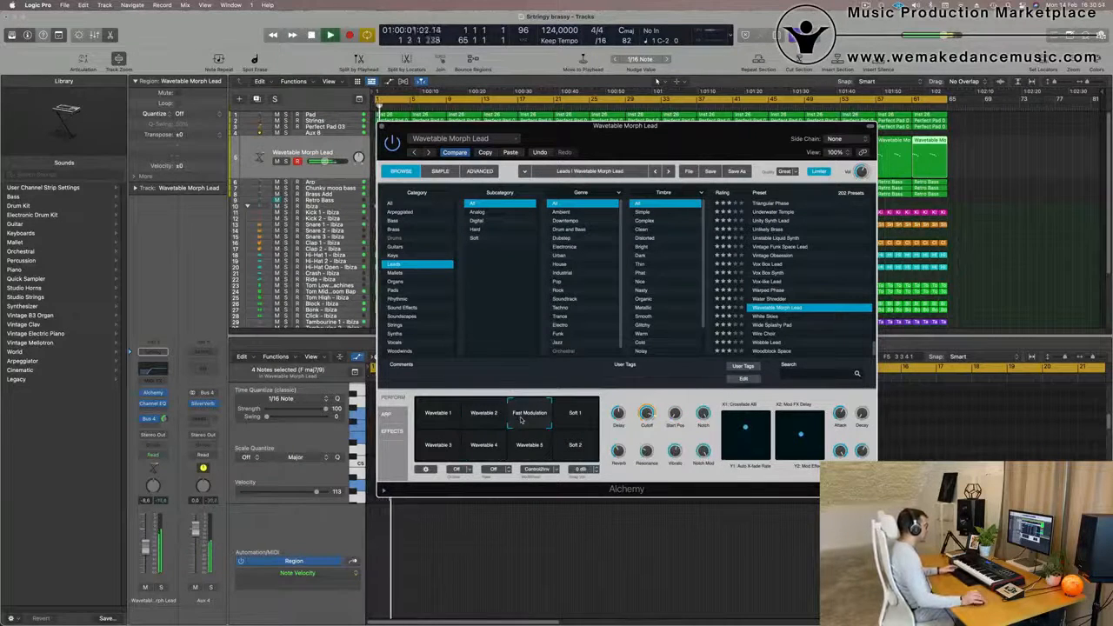
# Lower the lead track's volume to about -11.5 dB and fine-tune Alchemy's Cutoff while the loop plays.
pyautogui.moveTo(681, 129); pyautogui.dragTo(787, 85)
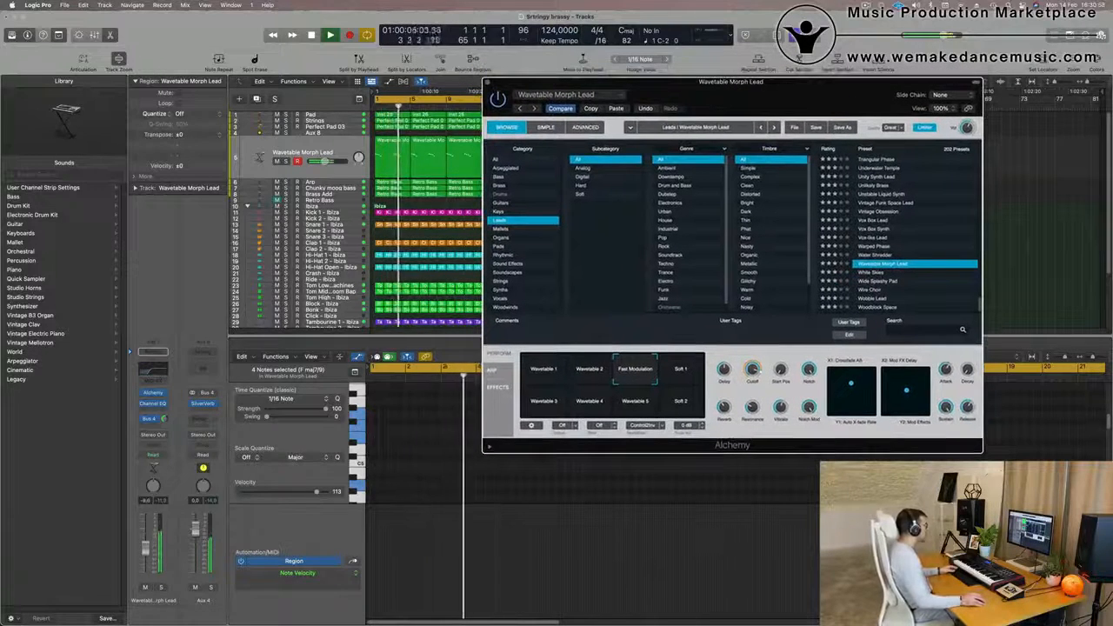
pyautogui.moveTo(146, 550); pyautogui.dragTo(146, 556)
pyautogui.press('Return')
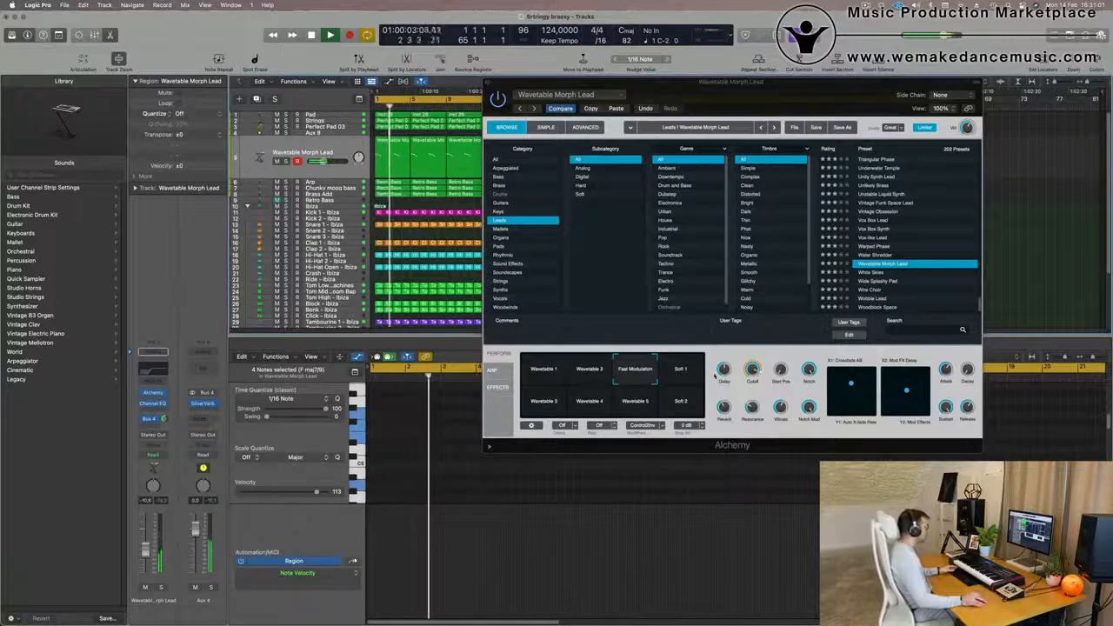
pyautogui.moveTo(757, 380); pyautogui.dragTo(759, 393)
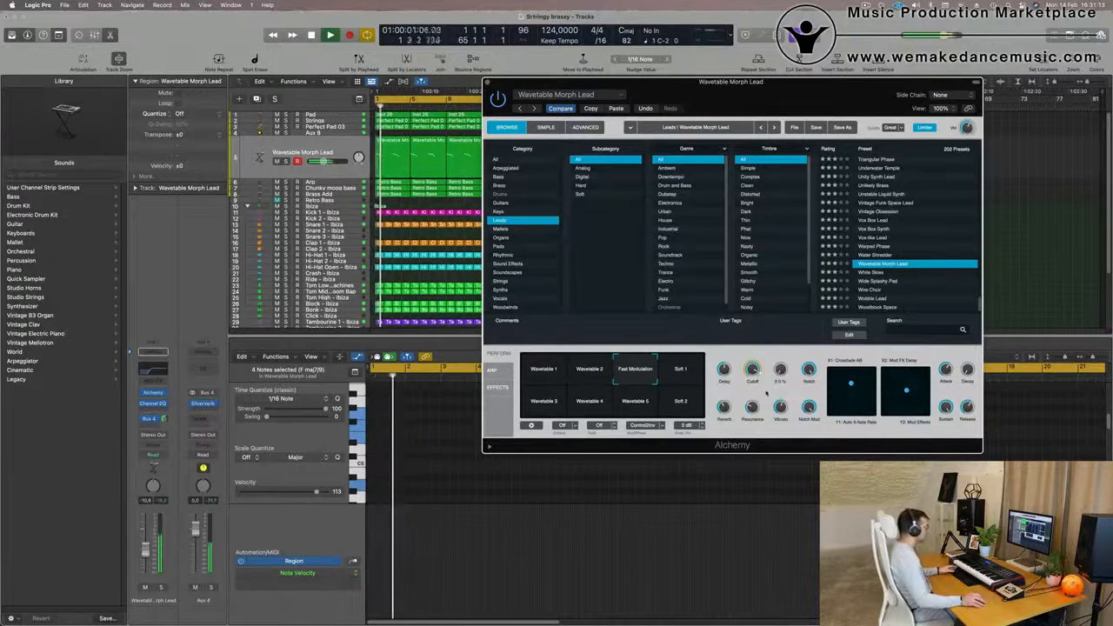
pyautogui.moveTo(793, 103); pyautogui.dragTo(786, 155)
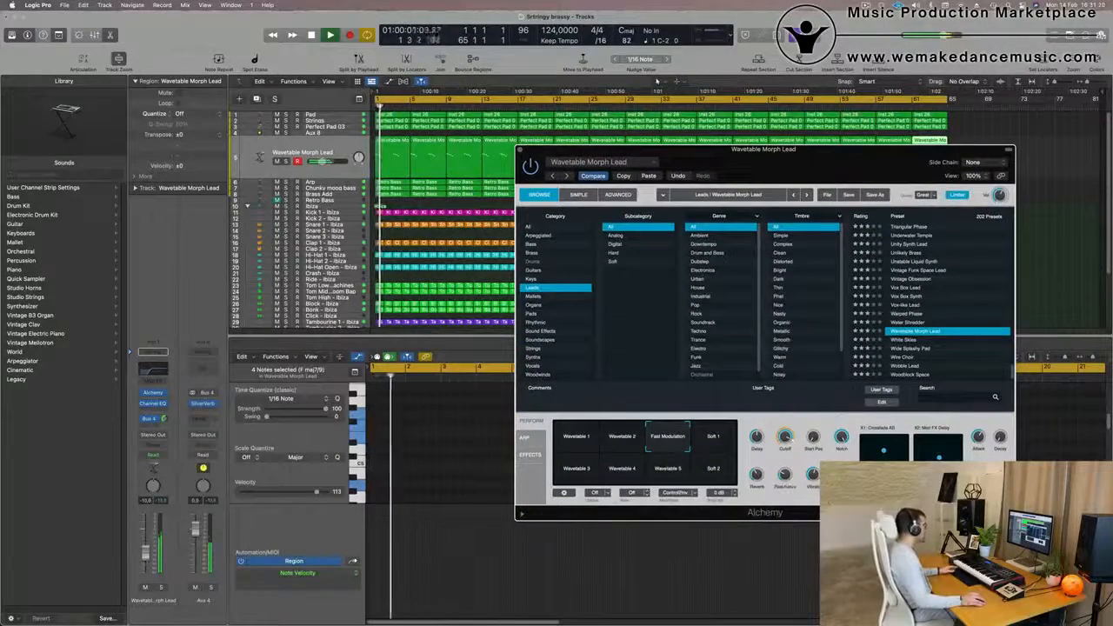
pyautogui.moveTo(146, 551); pyautogui.dragTo(146, 555)
pyautogui.moveTo(784, 438); pyautogui.dragTo(787, 439)
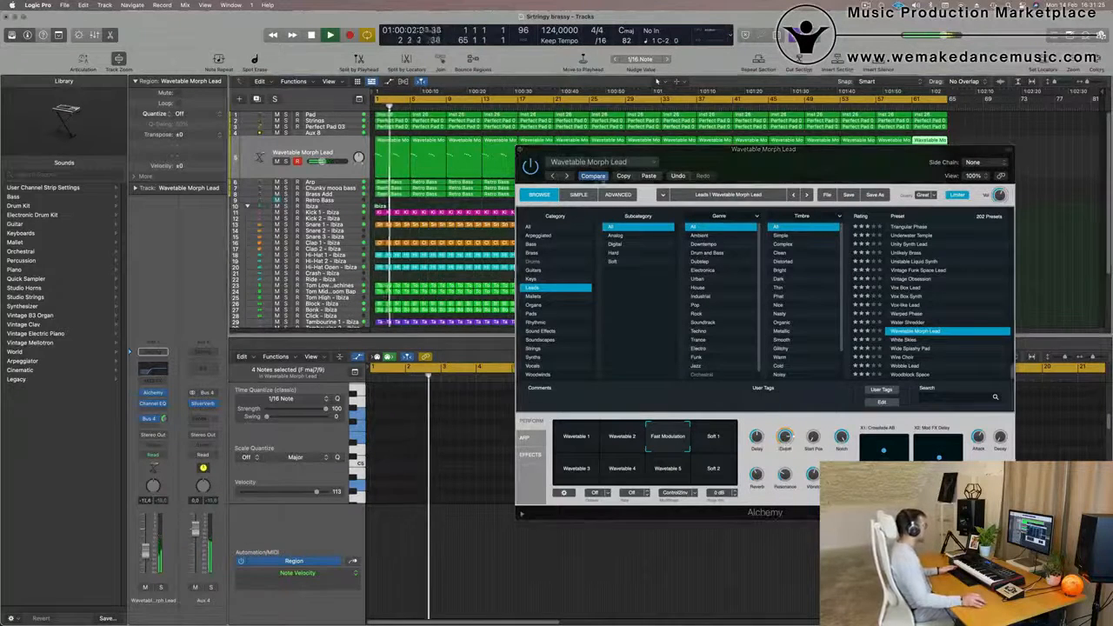
# Close the Alchemy window and slightly enlarge the track rows while the arrangement plays.
pyautogui.moveTo(746, 151); pyautogui.dragTo(661, 191)
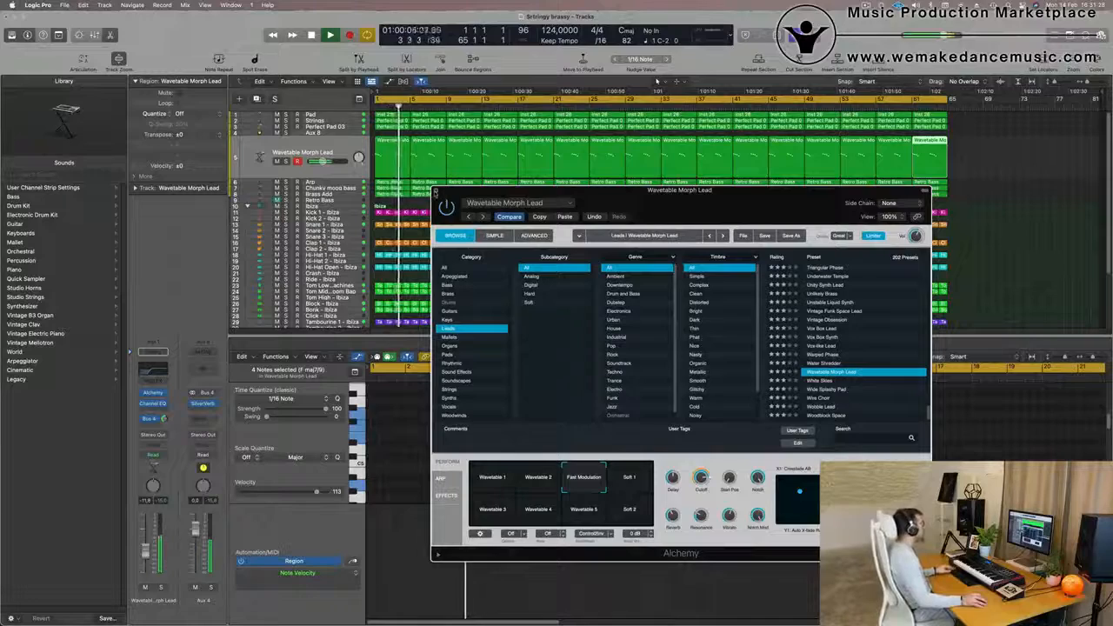
pyautogui.click(437, 191)
pyautogui.scroll(3, 444, 254)
pyautogui.scroll(1, 431, 243)
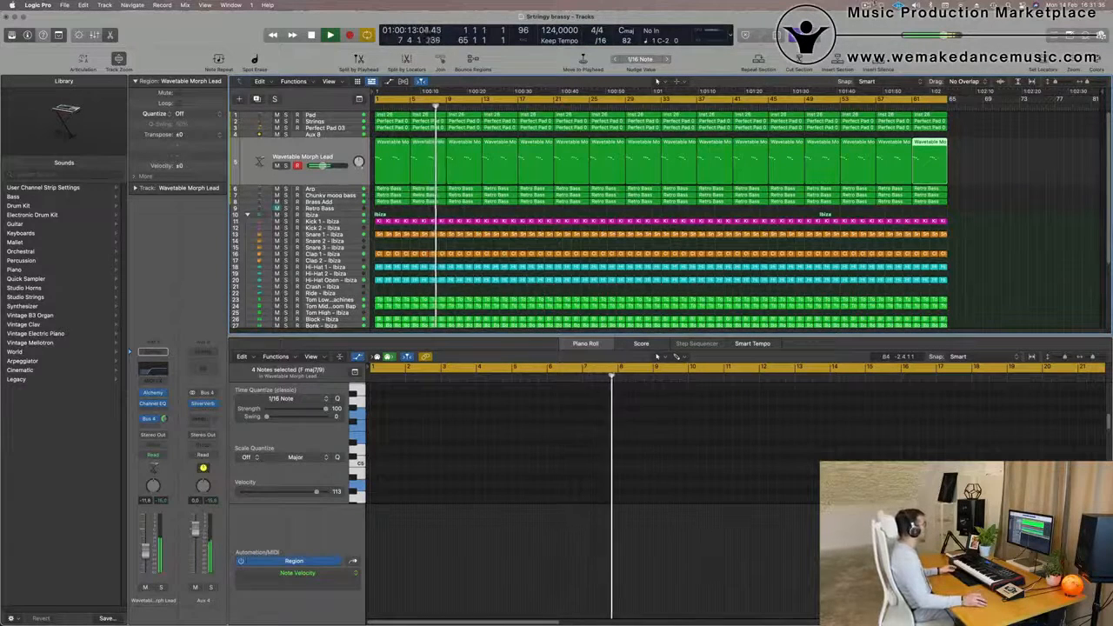
pyautogui.click(866, 5)
pyautogui.click(480, 222)
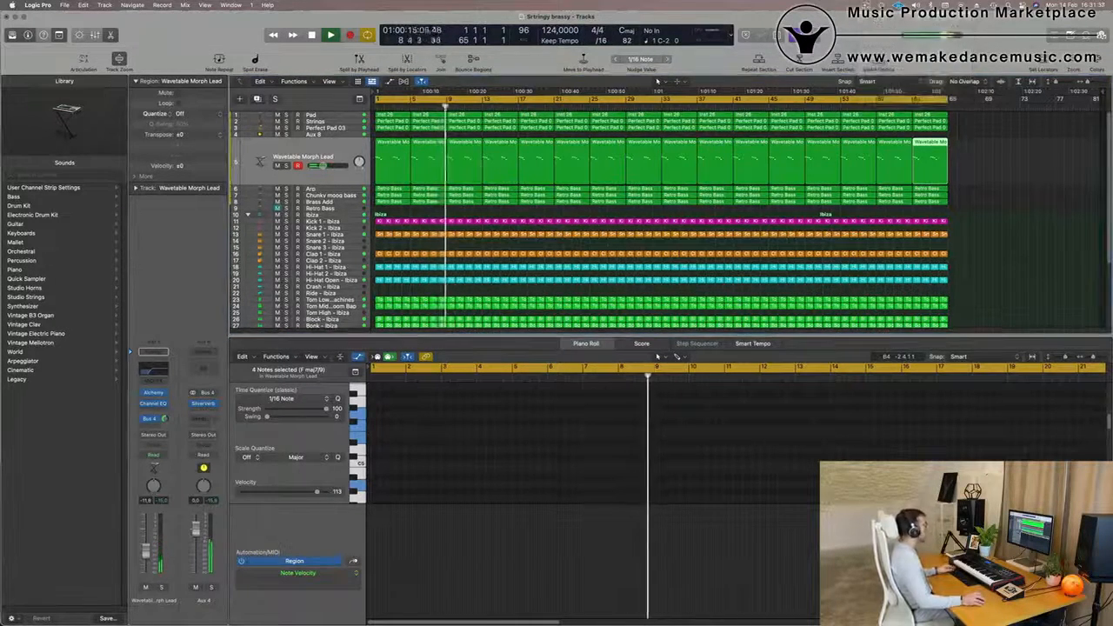